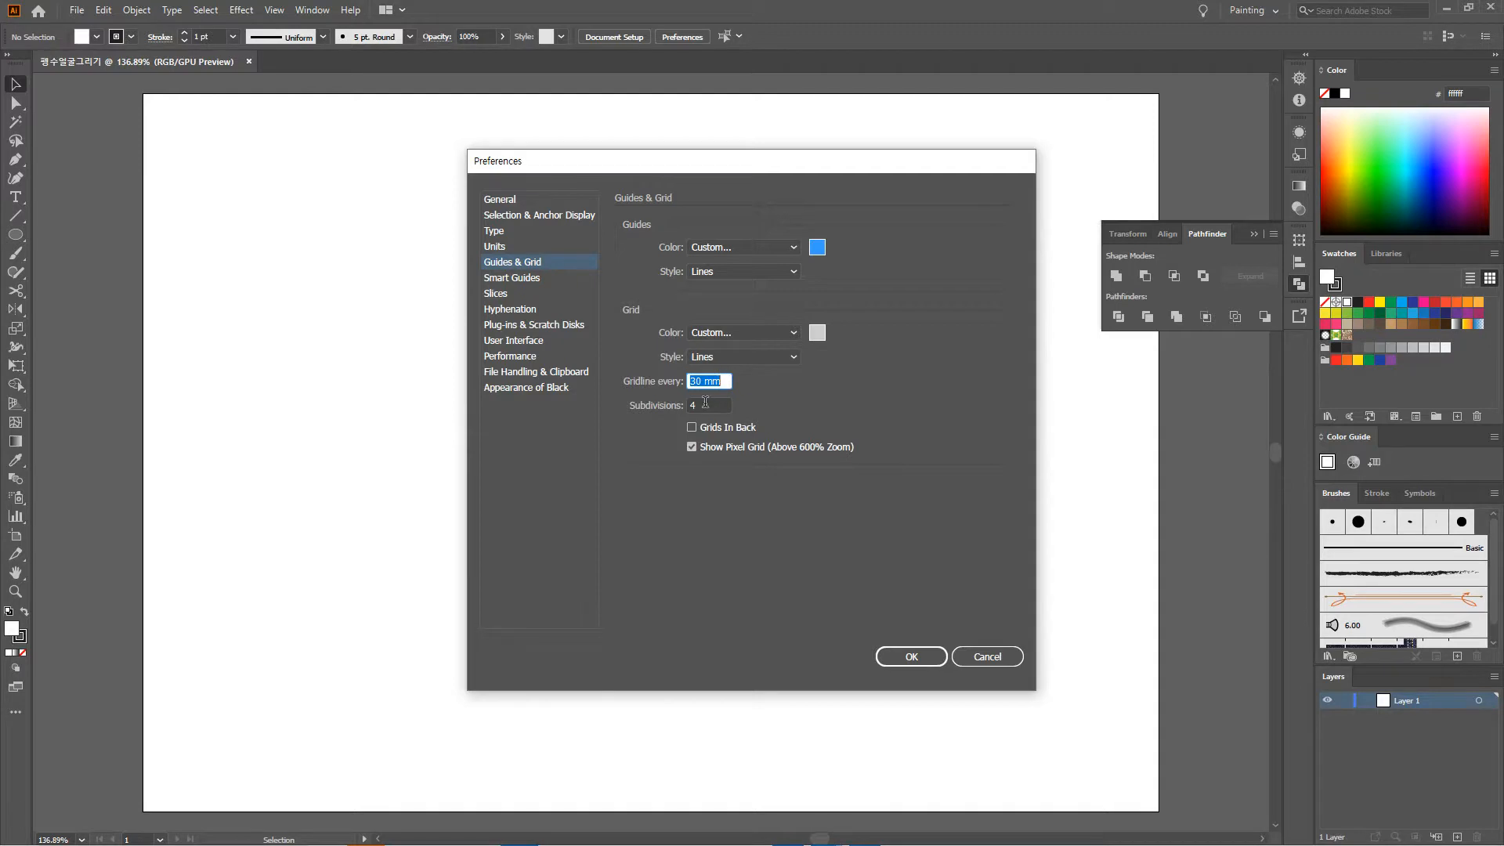
# Step: Accept the grid settings of a gridline every 30 mm with 4 subdivisions and show the grid on the artboard
pyautogui.click(705, 404)
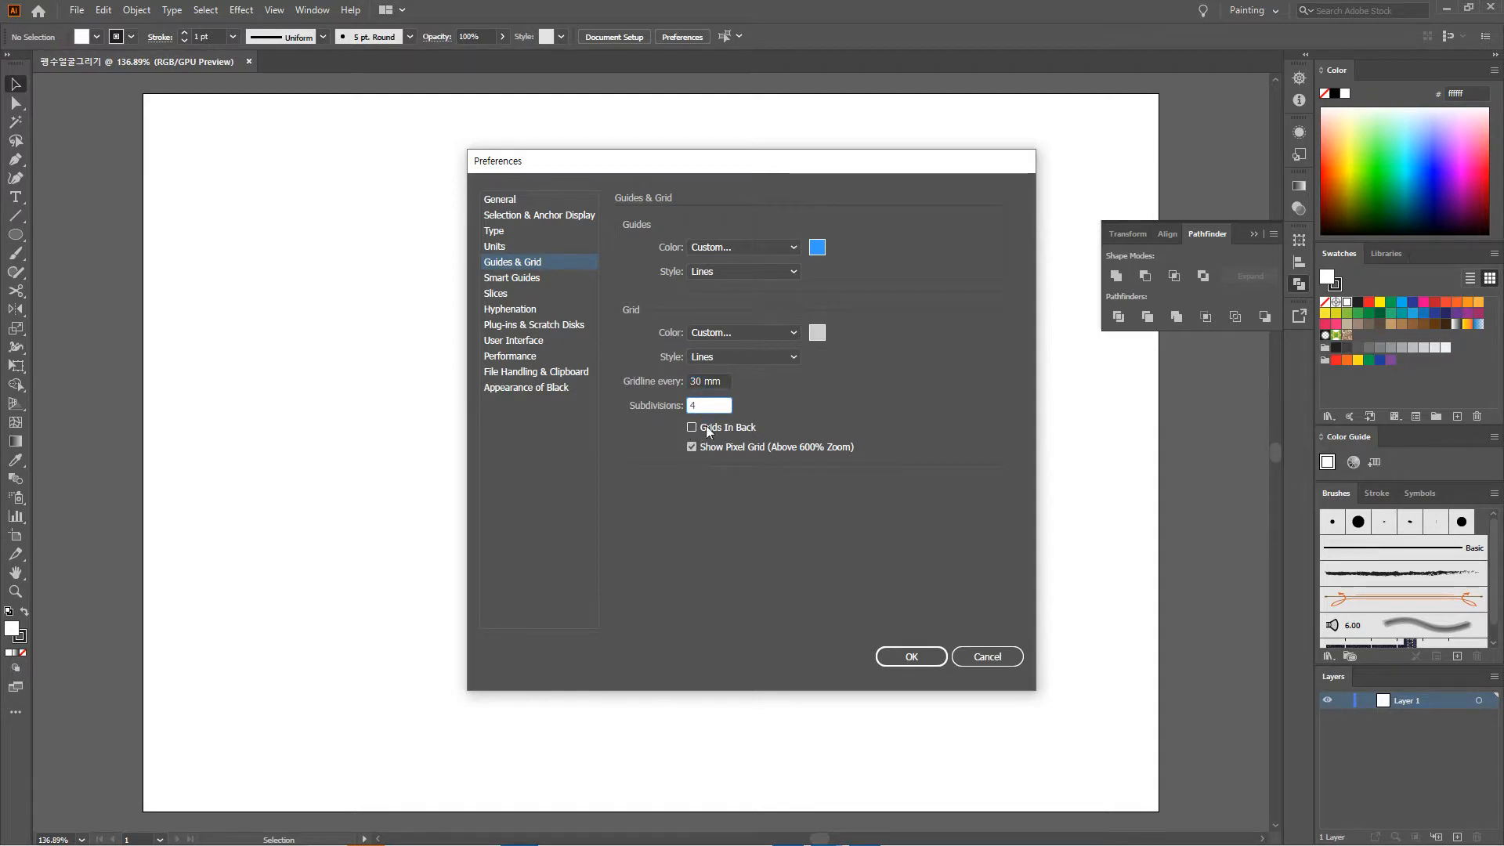
pyautogui.click(909, 655)
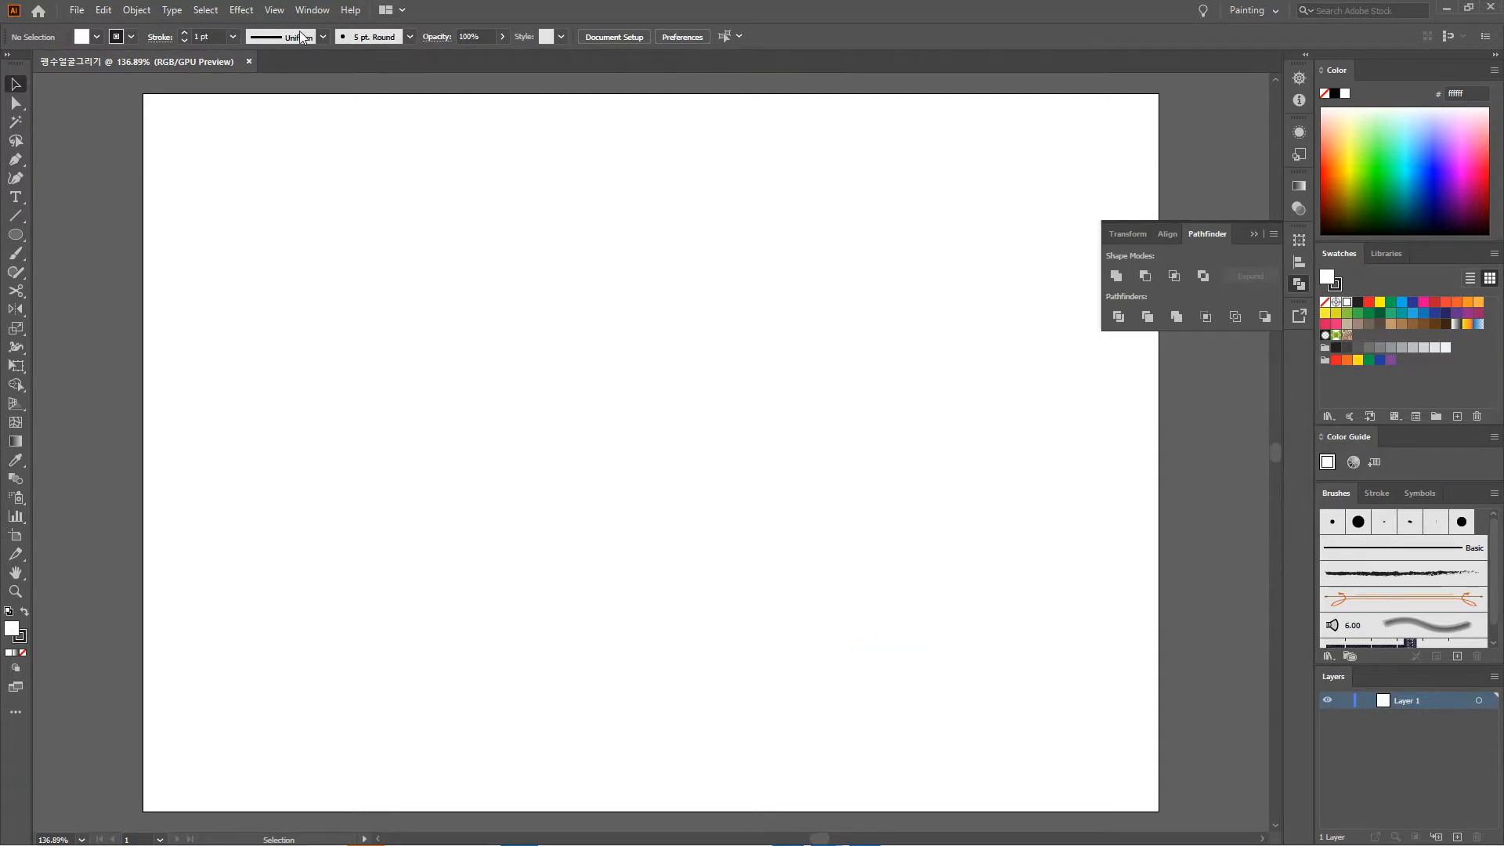
pyautogui.click(274, 10)
pyautogui.click(376, 612)
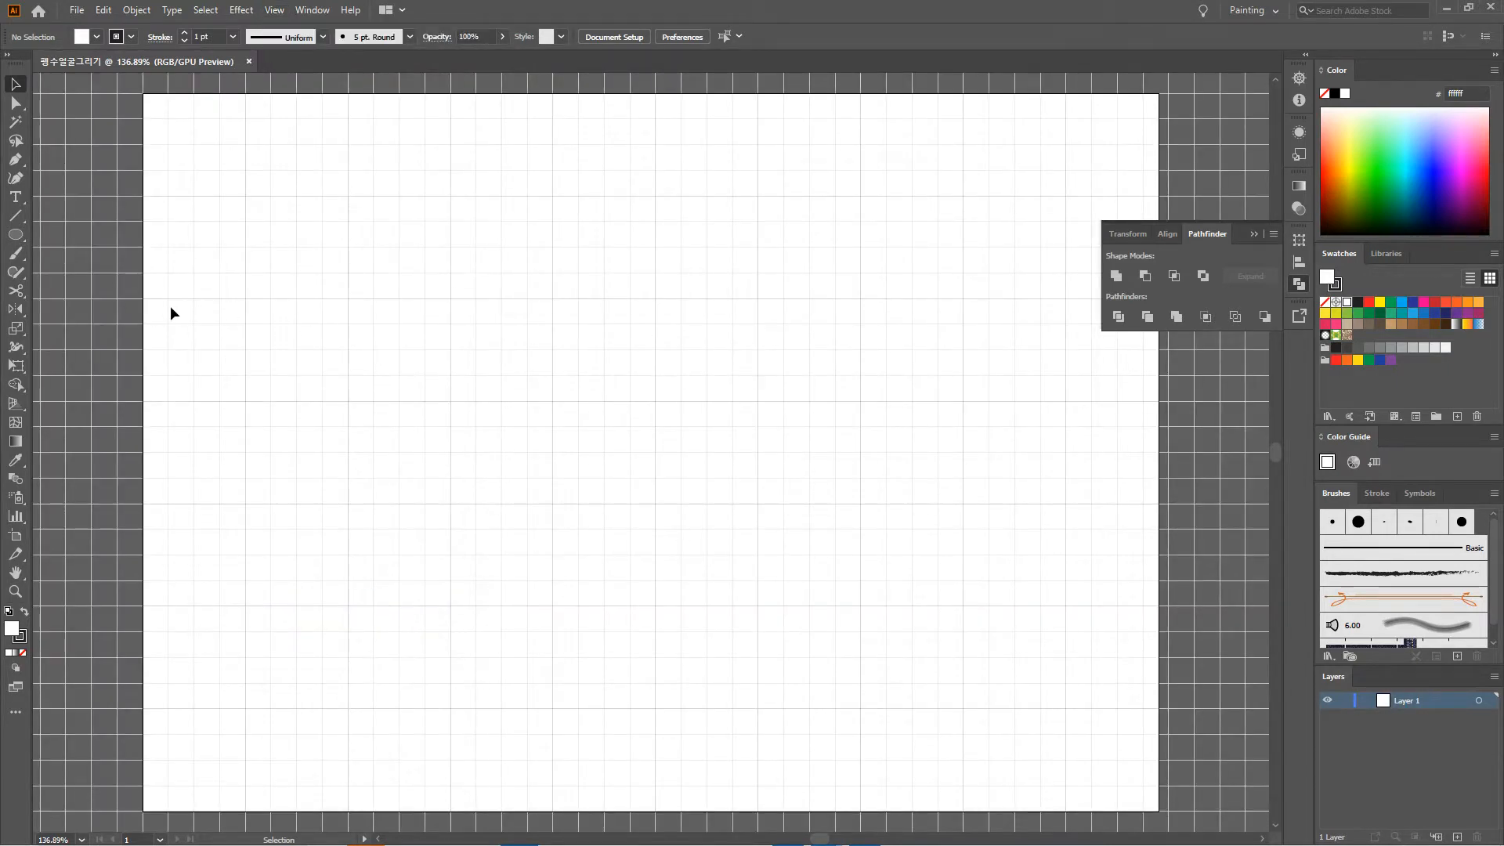
# Step: Draw a circle about 90 mm in diameter in the artboard's upper middle, with black fill and no stroke
pyautogui.click(1357, 301)
pyautogui.click(1335, 283)
pyautogui.click(1325, 301)
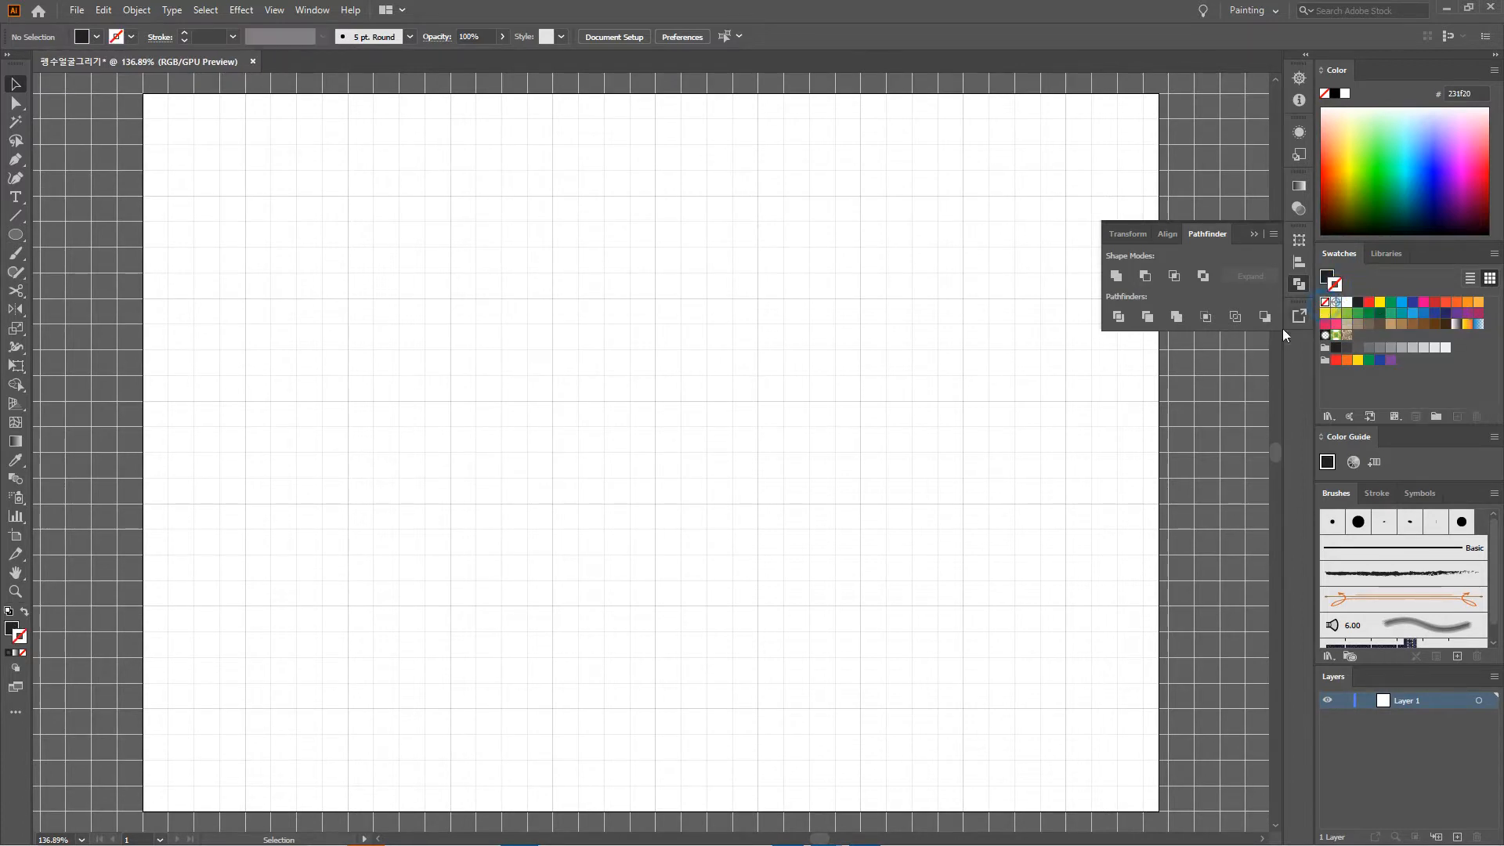
pyautogui.click(15, 235)
pyautogui.moveTo(454, 196); pyautogui.dragTo(758, 503)
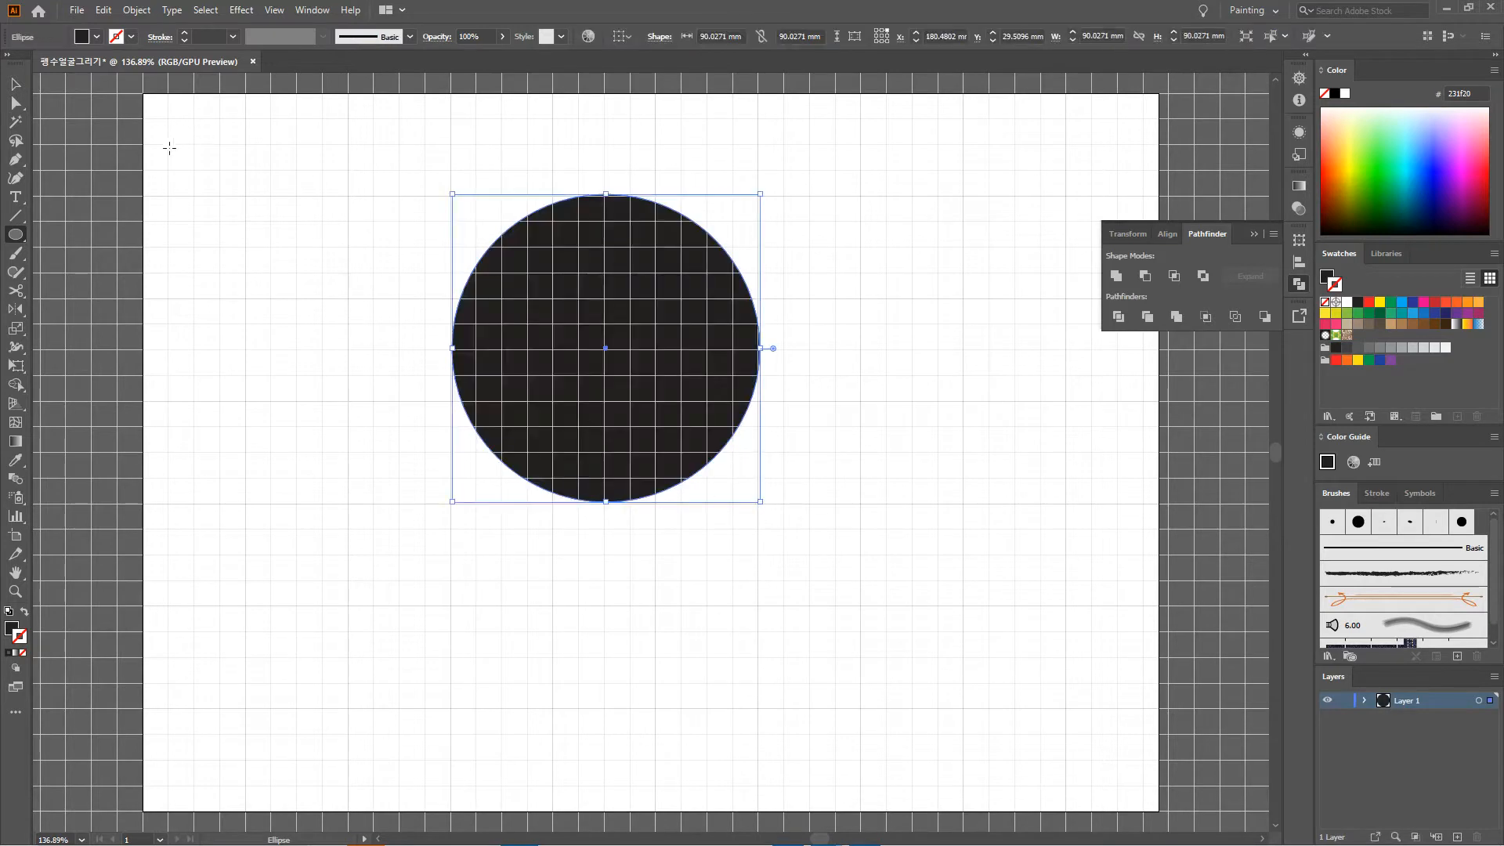
# Step: Move the black circle's bottom anchor point straight up to flatten the head shape to about 79 mm high
pyautogui.click(17, 105)
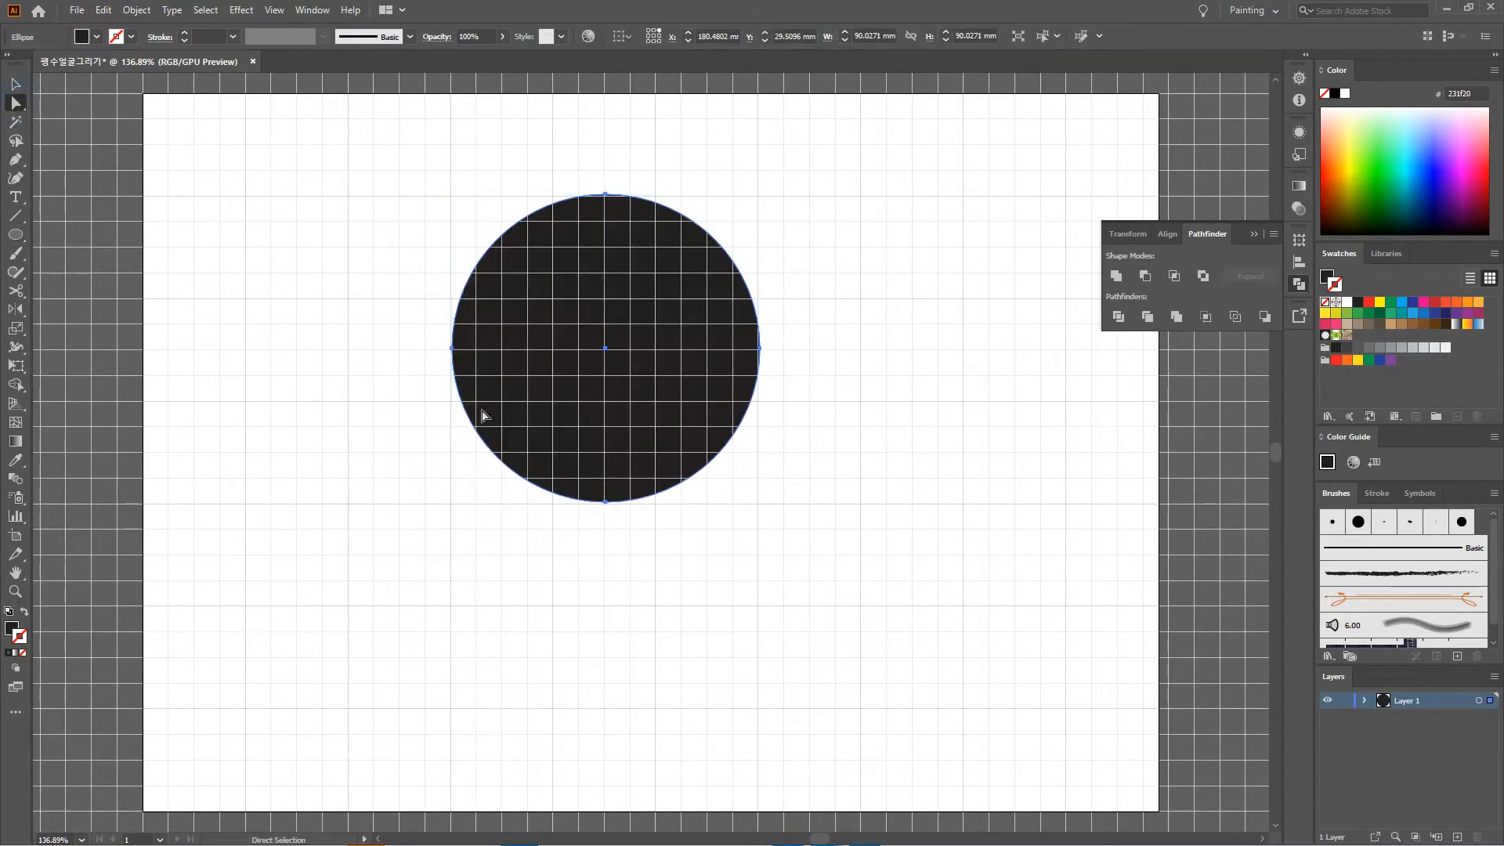
pyautogui.click(626, 542)
pyautogui.moveTo(657, 534); pyautogui.dragTo(608, 470)
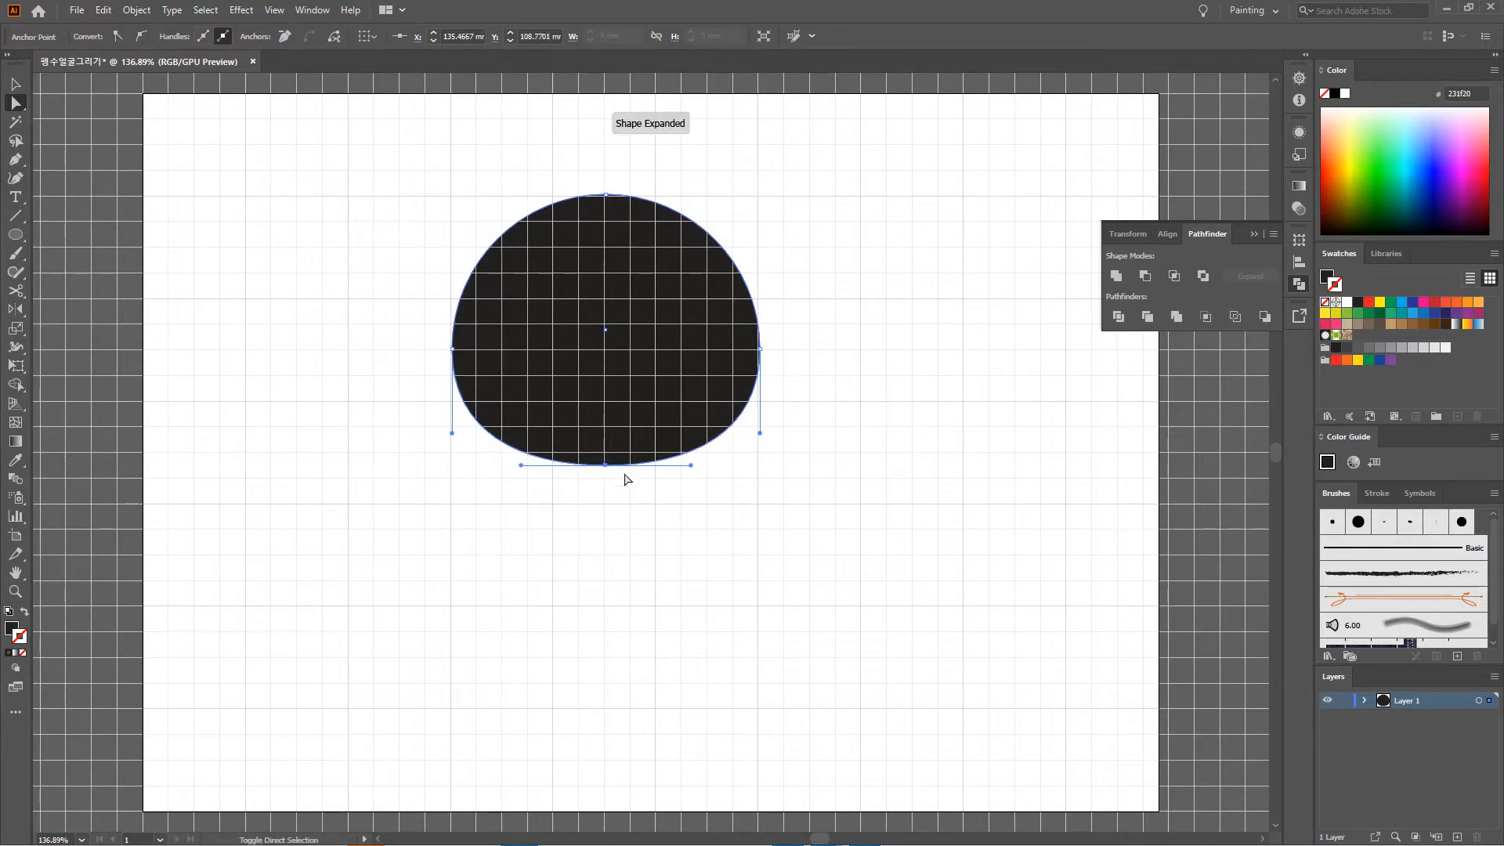
pyautogui.click(660, 522)
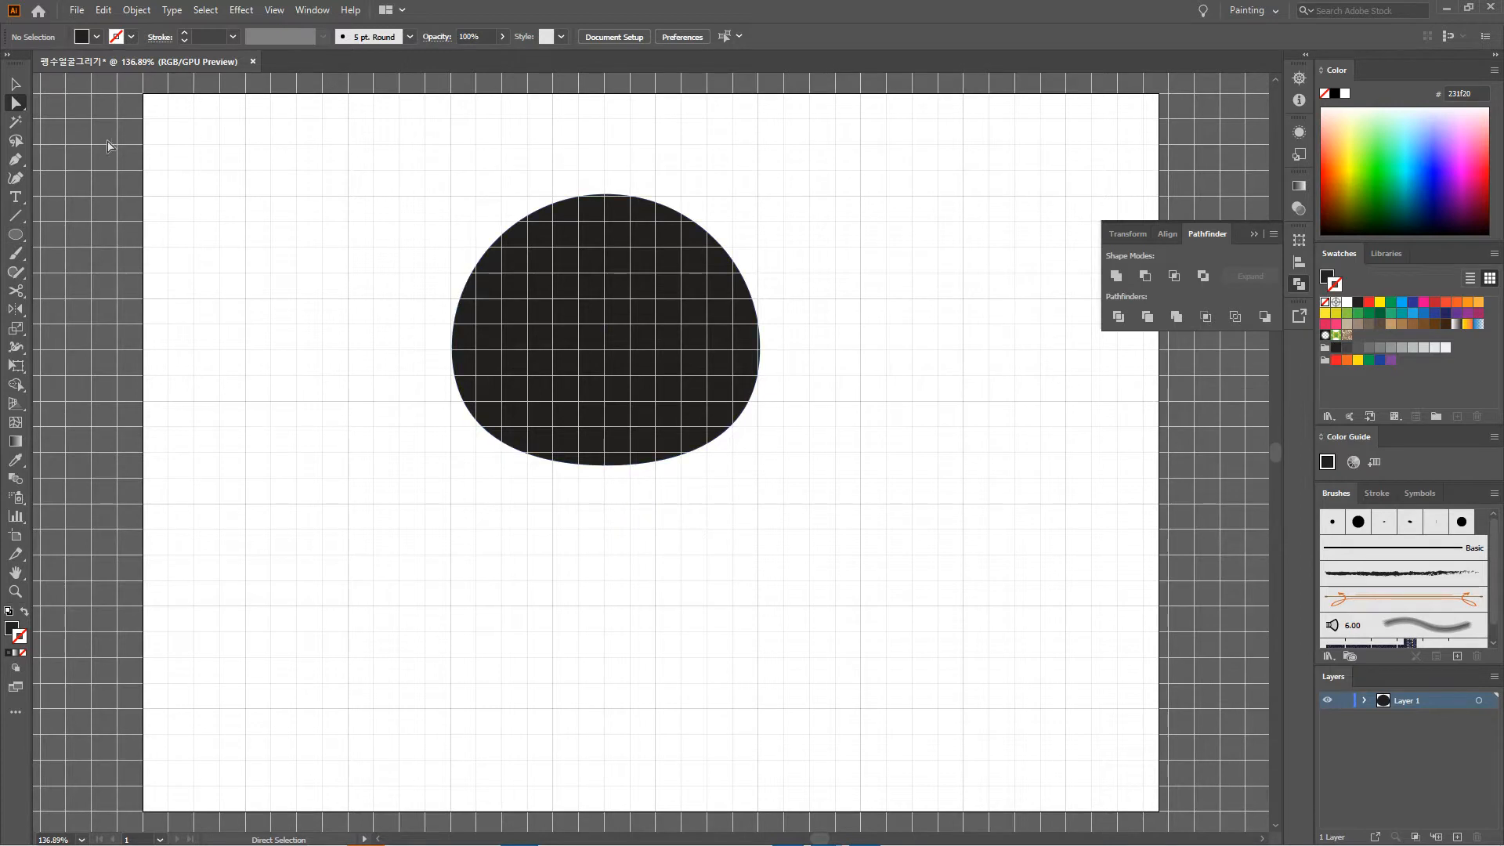
# Step: Paste a copy of the black head shape in front and scale it about its centre to about 75 × 66 mm
pyautogui.click(17, 85)
pyautogui.click(639, 263)
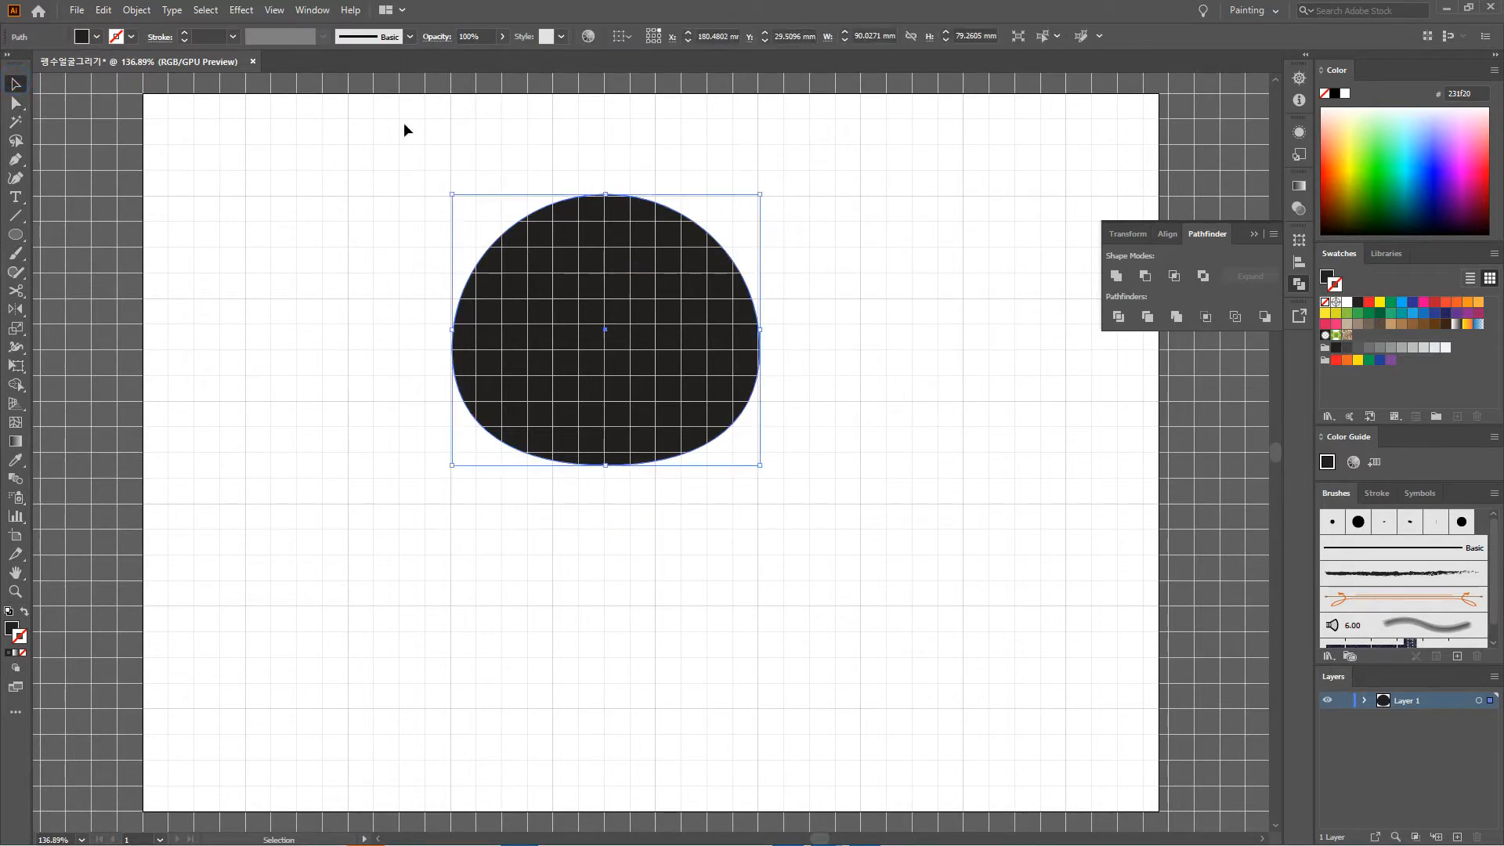
pyautogui.click(104, 10)
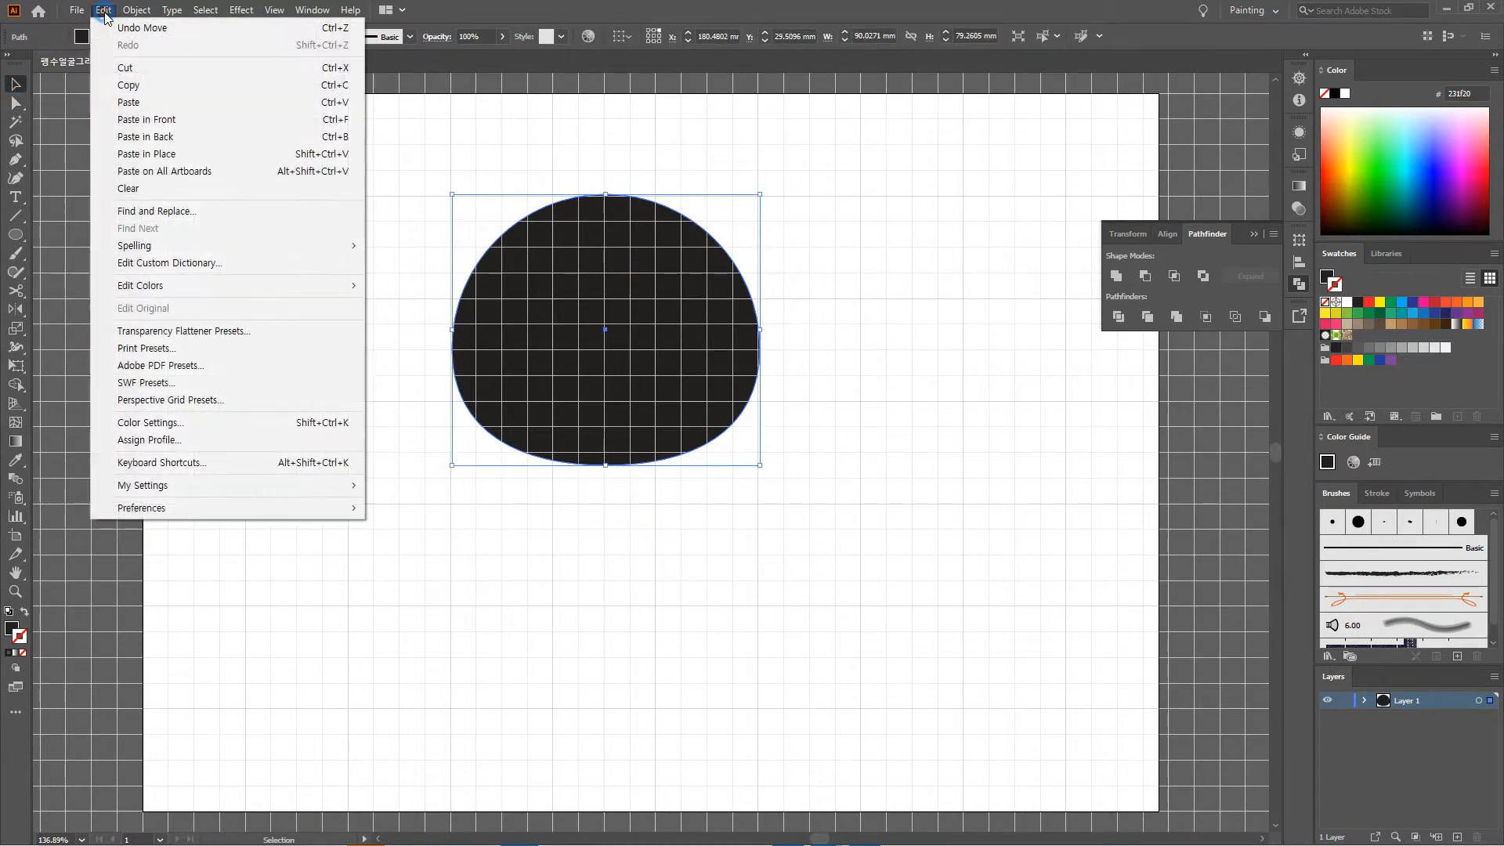
pyautogui.click(132, 85)
pyautogui.click(103, 11)
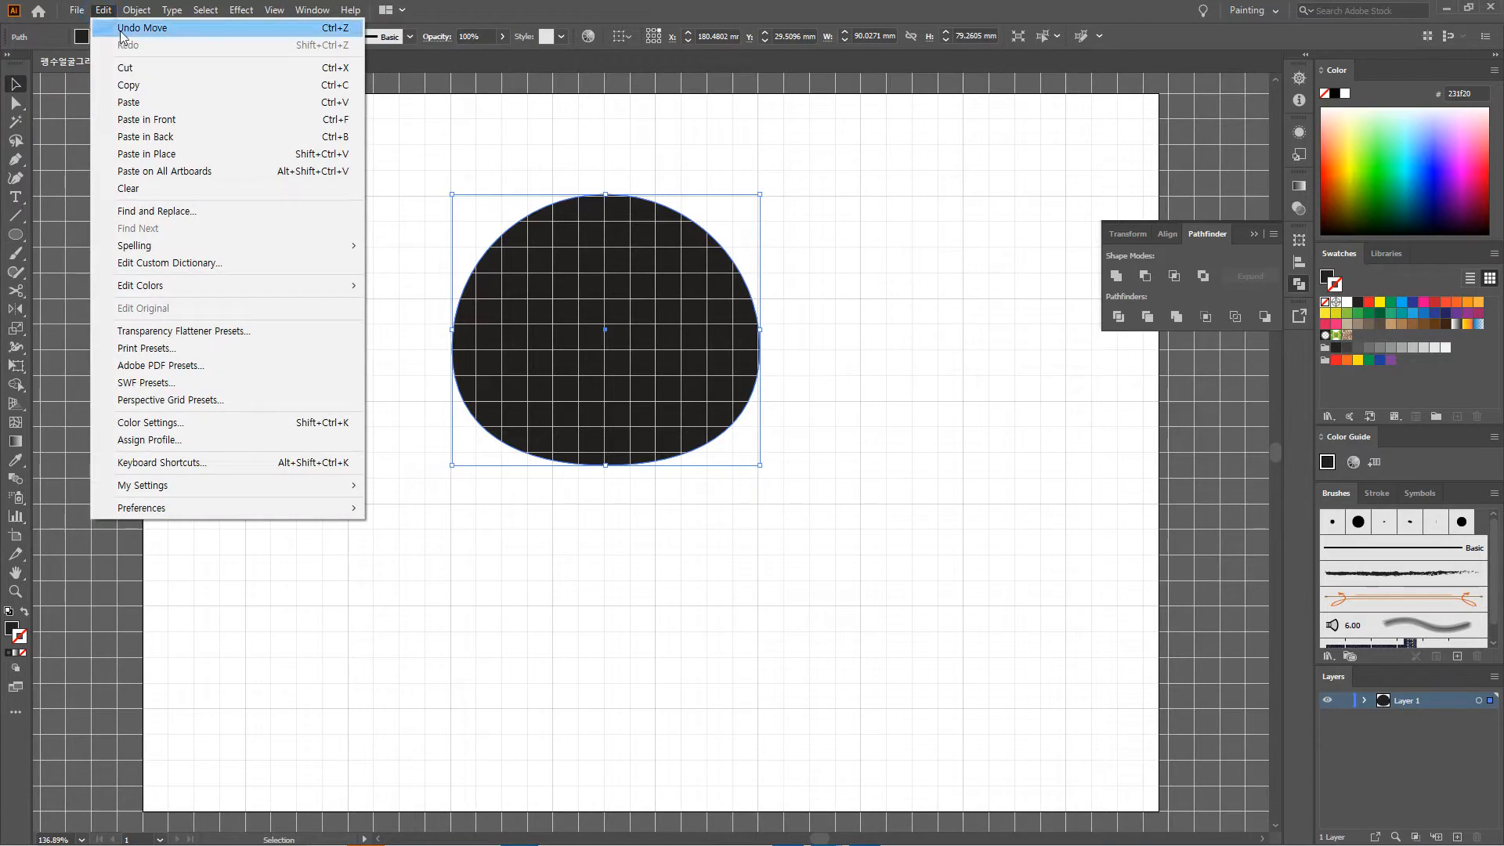
pyautogui.click(182, 123)
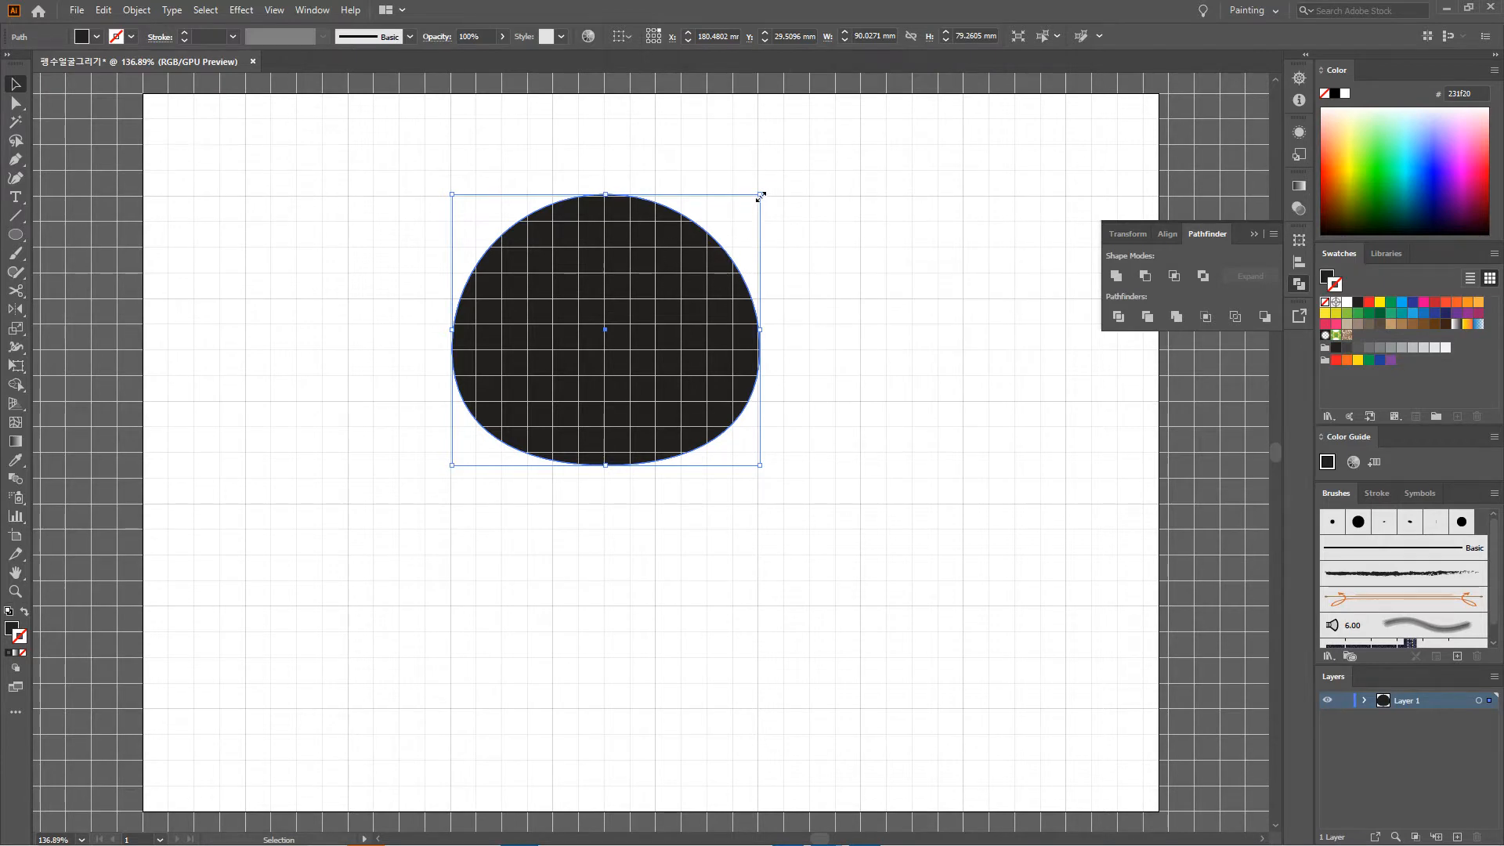
pyautogui.moveTo(759, 196); pyautogui.dragTo(740, 219)
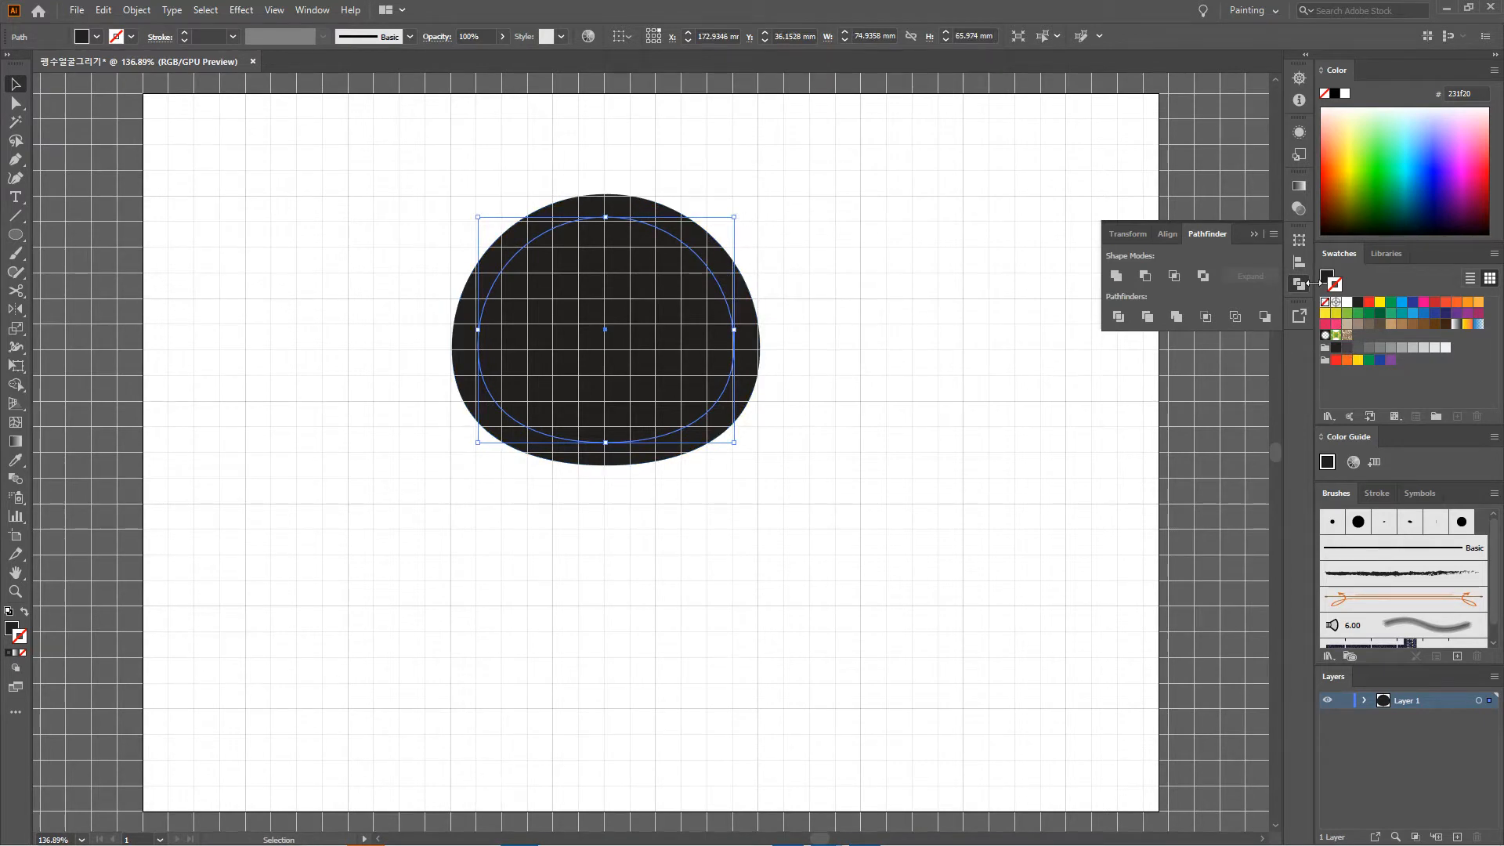
# Step: Fill the inner head copy with white and shrink it about its centre to about 73 × 64 mm
pyautogui.click(1327, 277)
pyautogui.click(1346, 302)
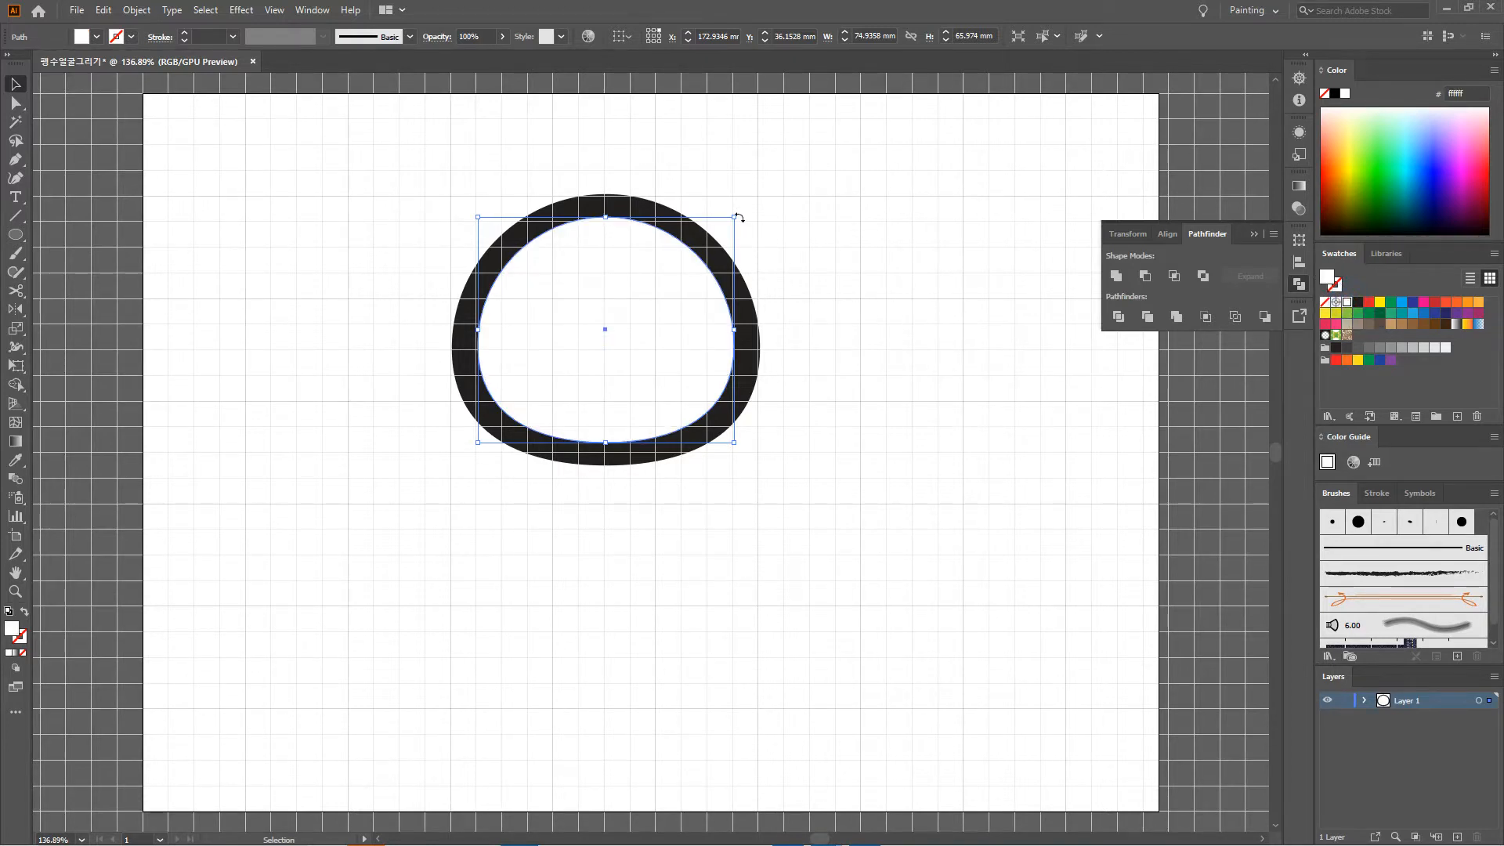
pyautogui.moveTo(729, 218); pyautogui.dragTo(731, 220)
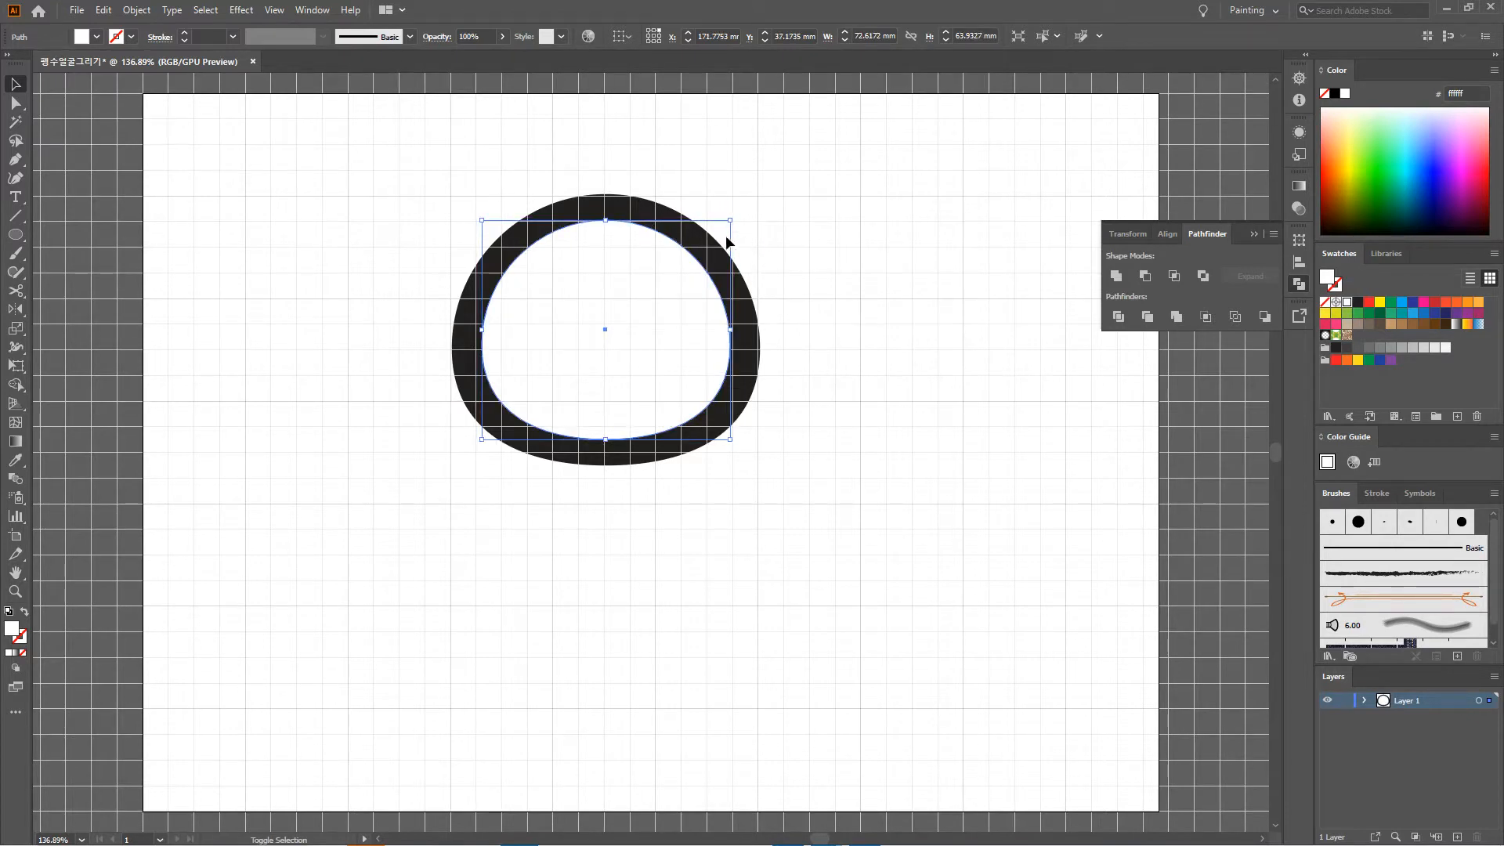
pyautogui.click(818, 352)
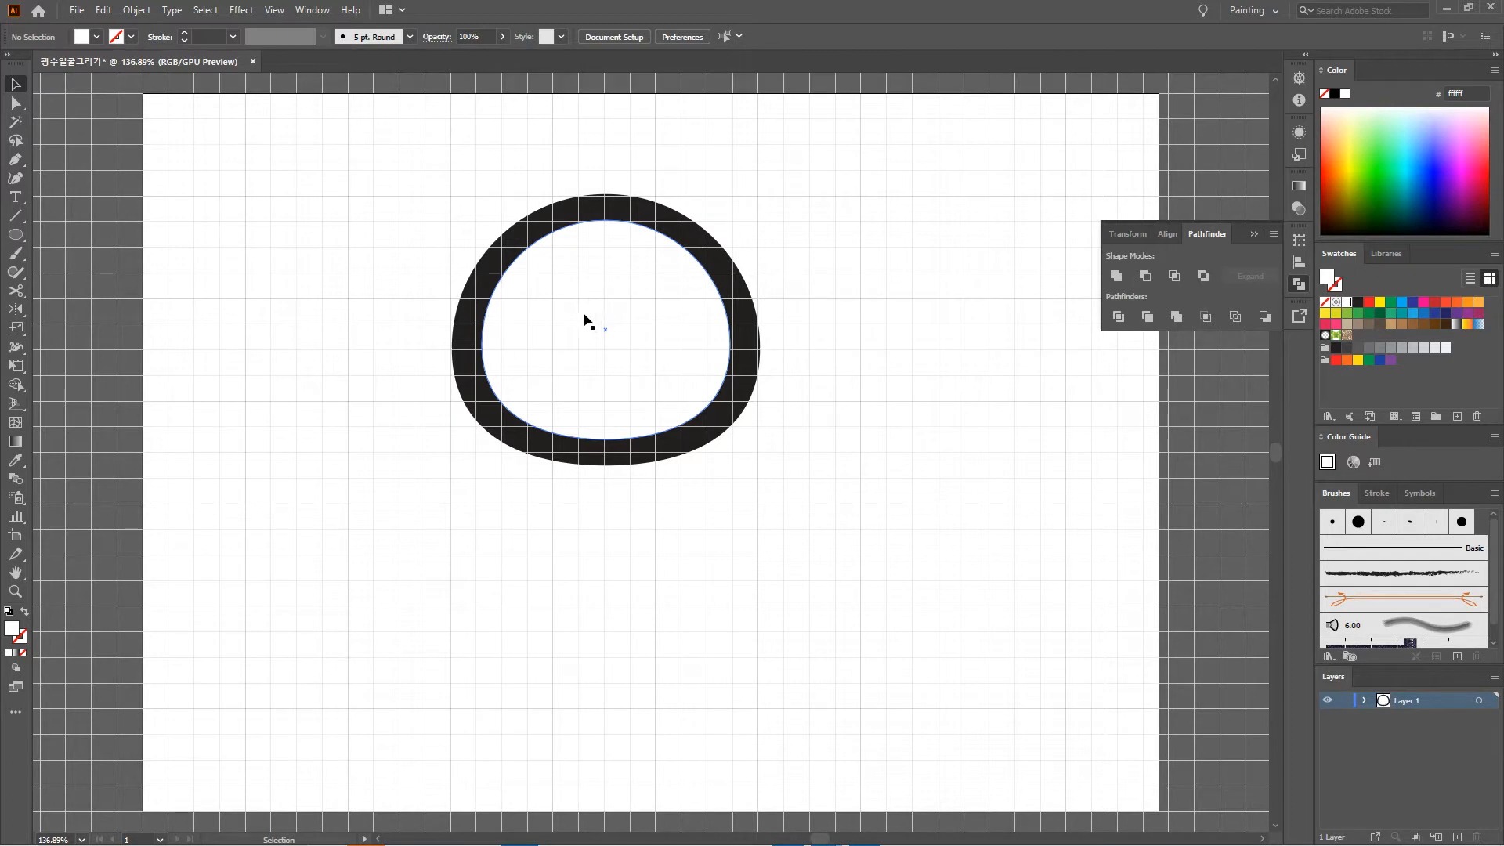
# Step: Draw a white eye ellipse about 17.6 × 14.9 mm in the left half of the face, with a 1 pt grey stroke
pyautogui.click(15, 235)
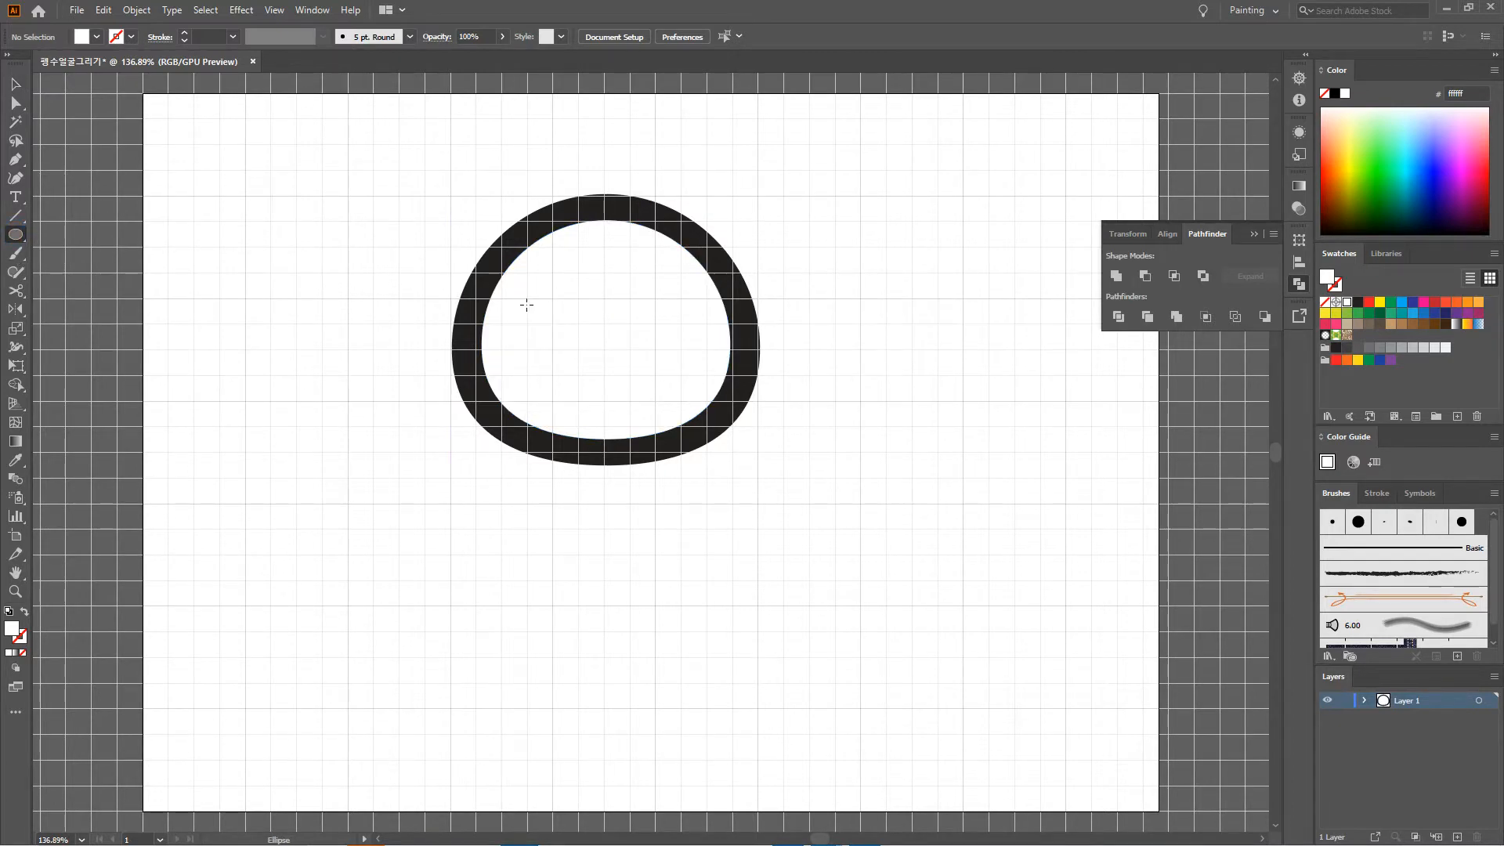
pyautogui.moveTo(519, 296); pyautogui.dragTo(580, 347)
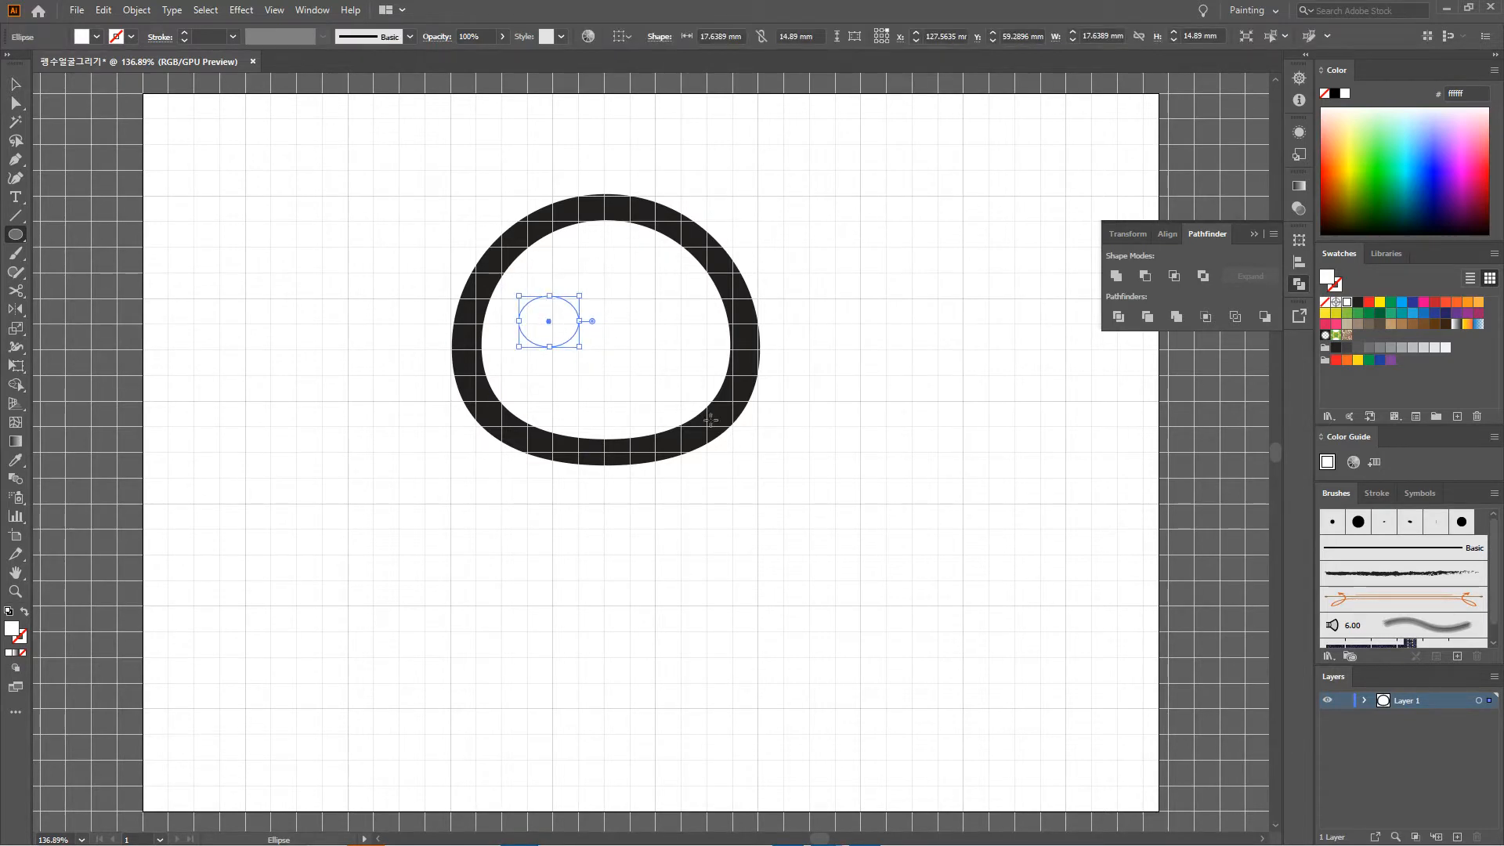
pyautogui.click(1339, 285)
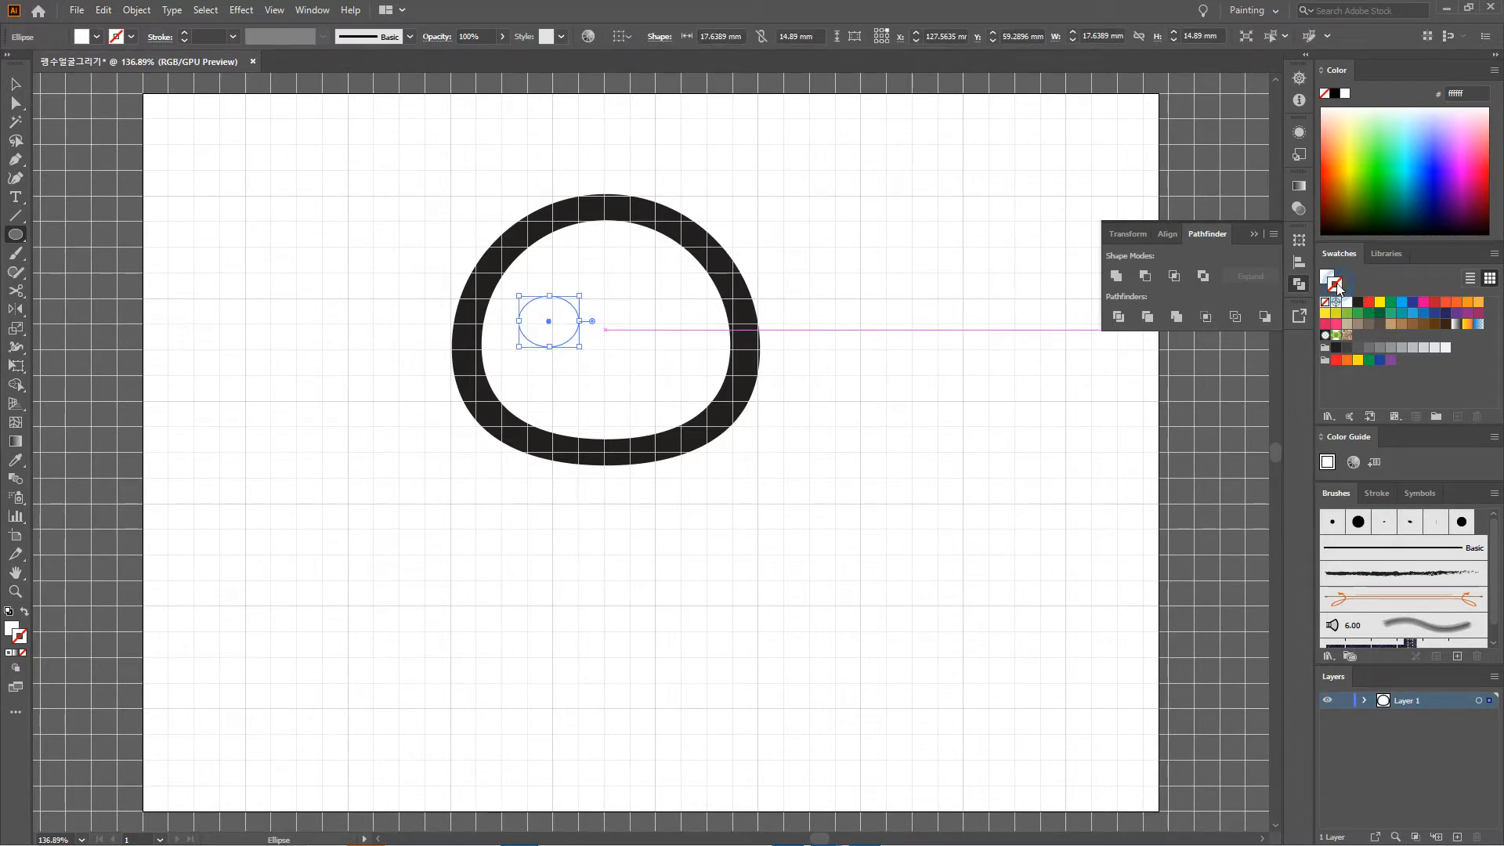
pyautogui.click(1401, 349)
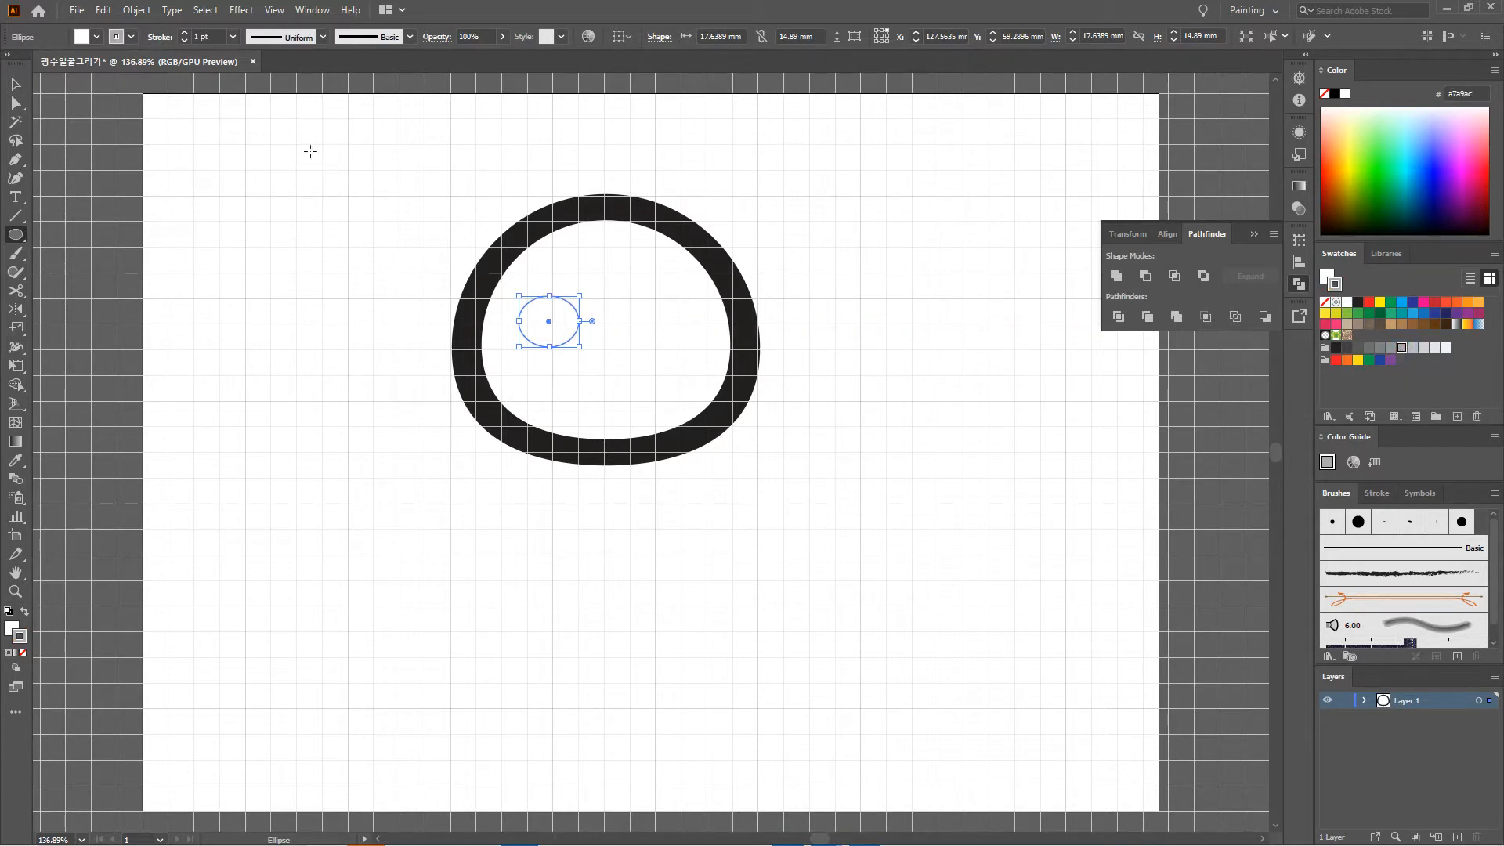
pyautogui.click(15, 83)
pyautogui.click(319, 204)
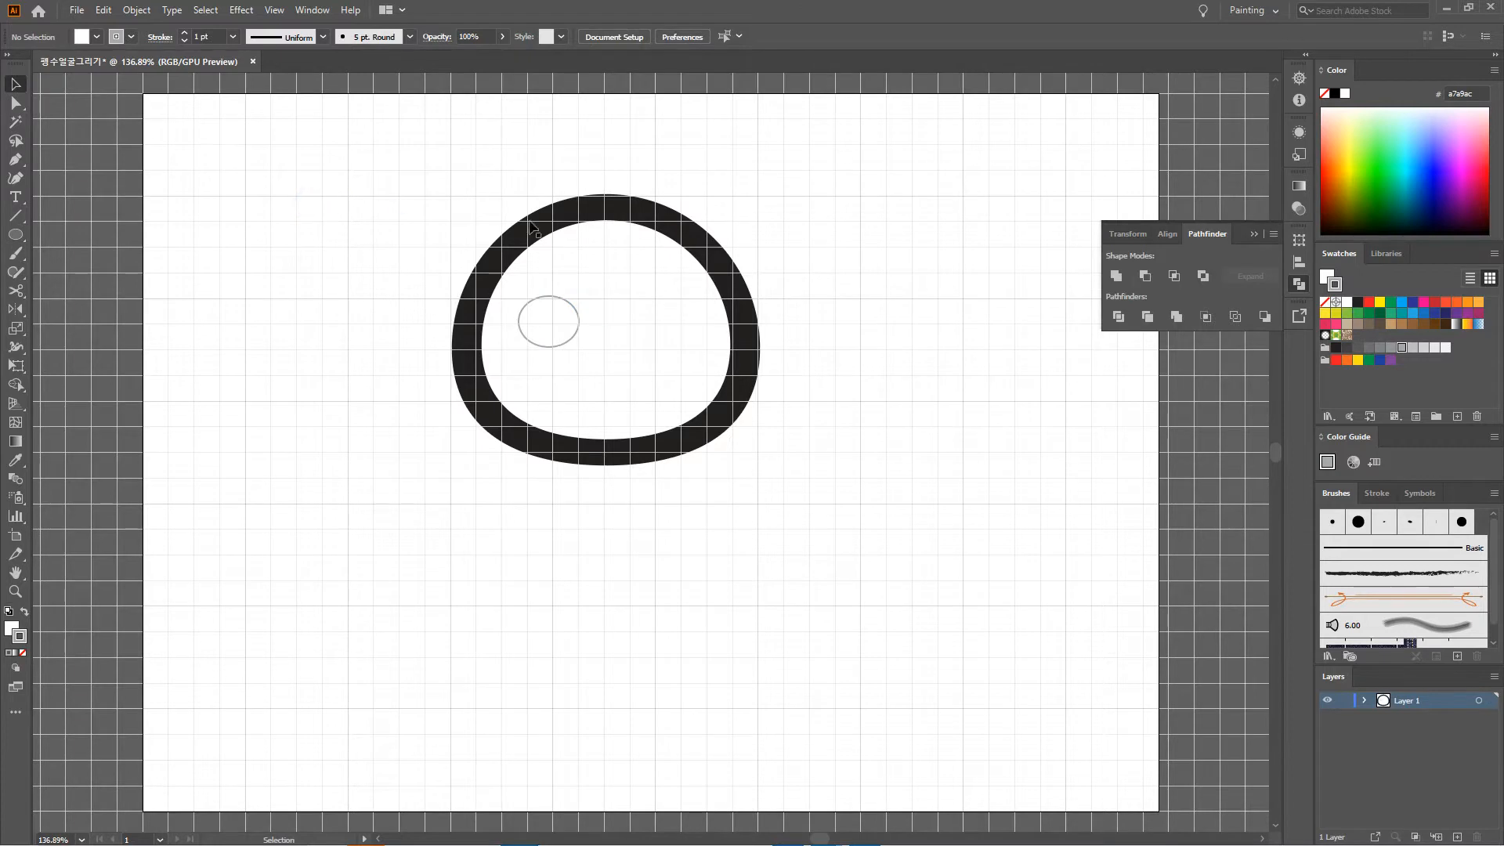
# Step: Paste a copy of the eye ellipse in front and scale it about its centre into a pupil about 3.5 × 3.6 mm
pyautogui.scroll(2, 555, 323)
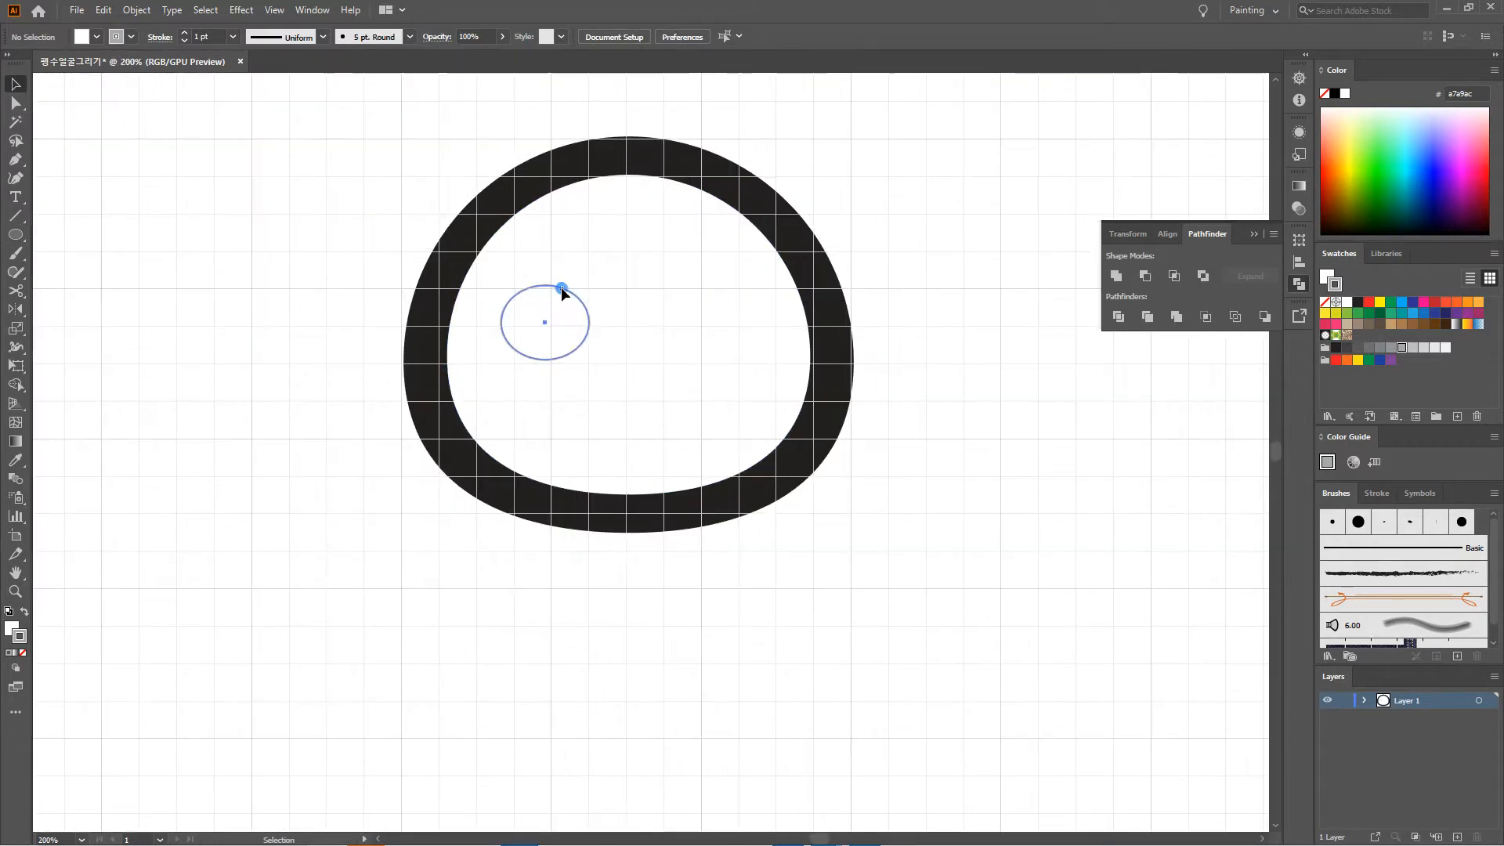
pyautogui.click(561, 286)
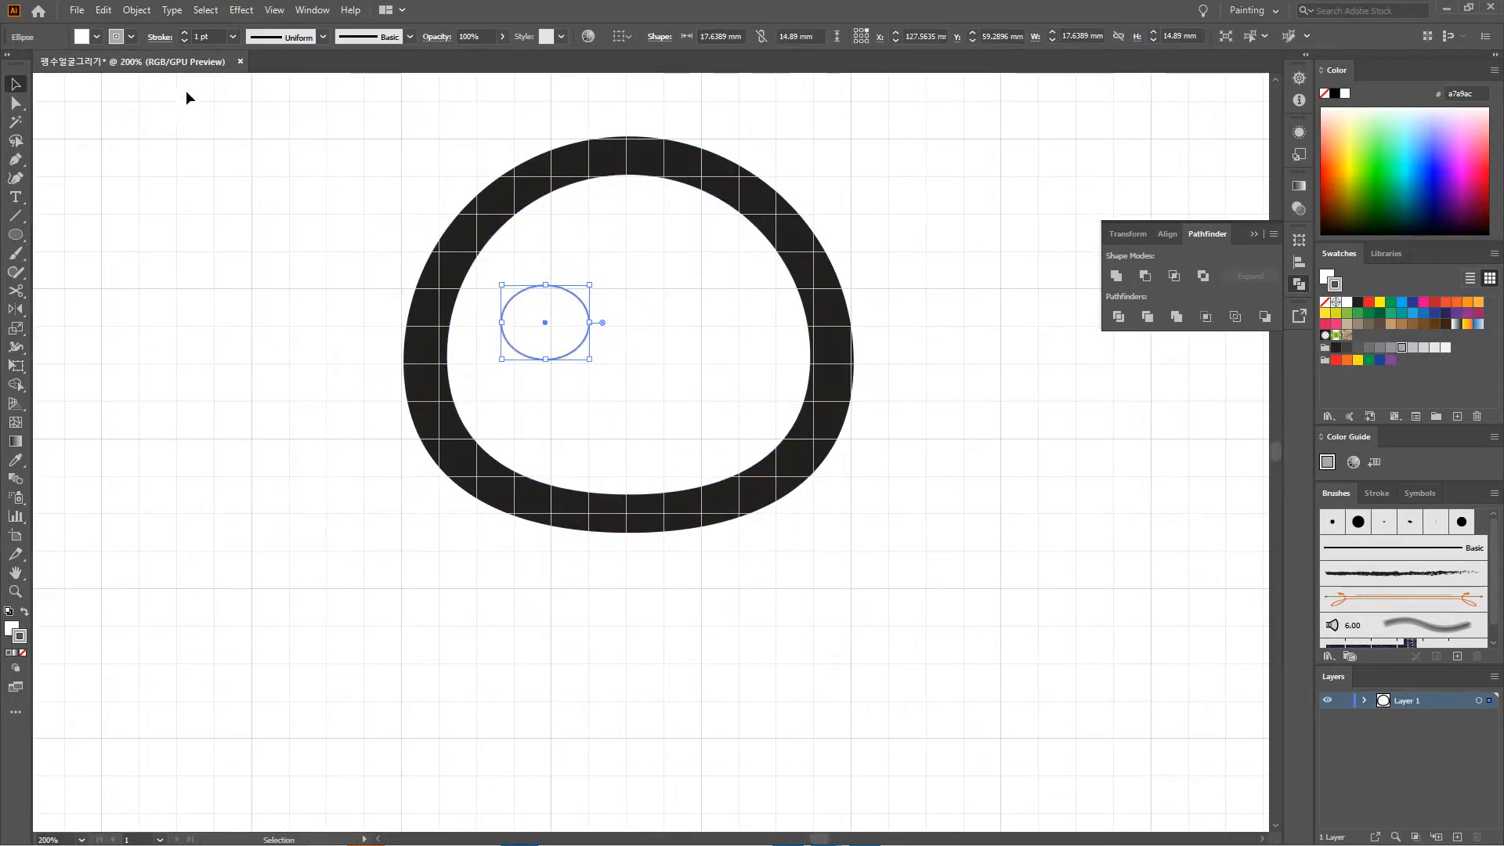
pyautogui.click(137, 10)
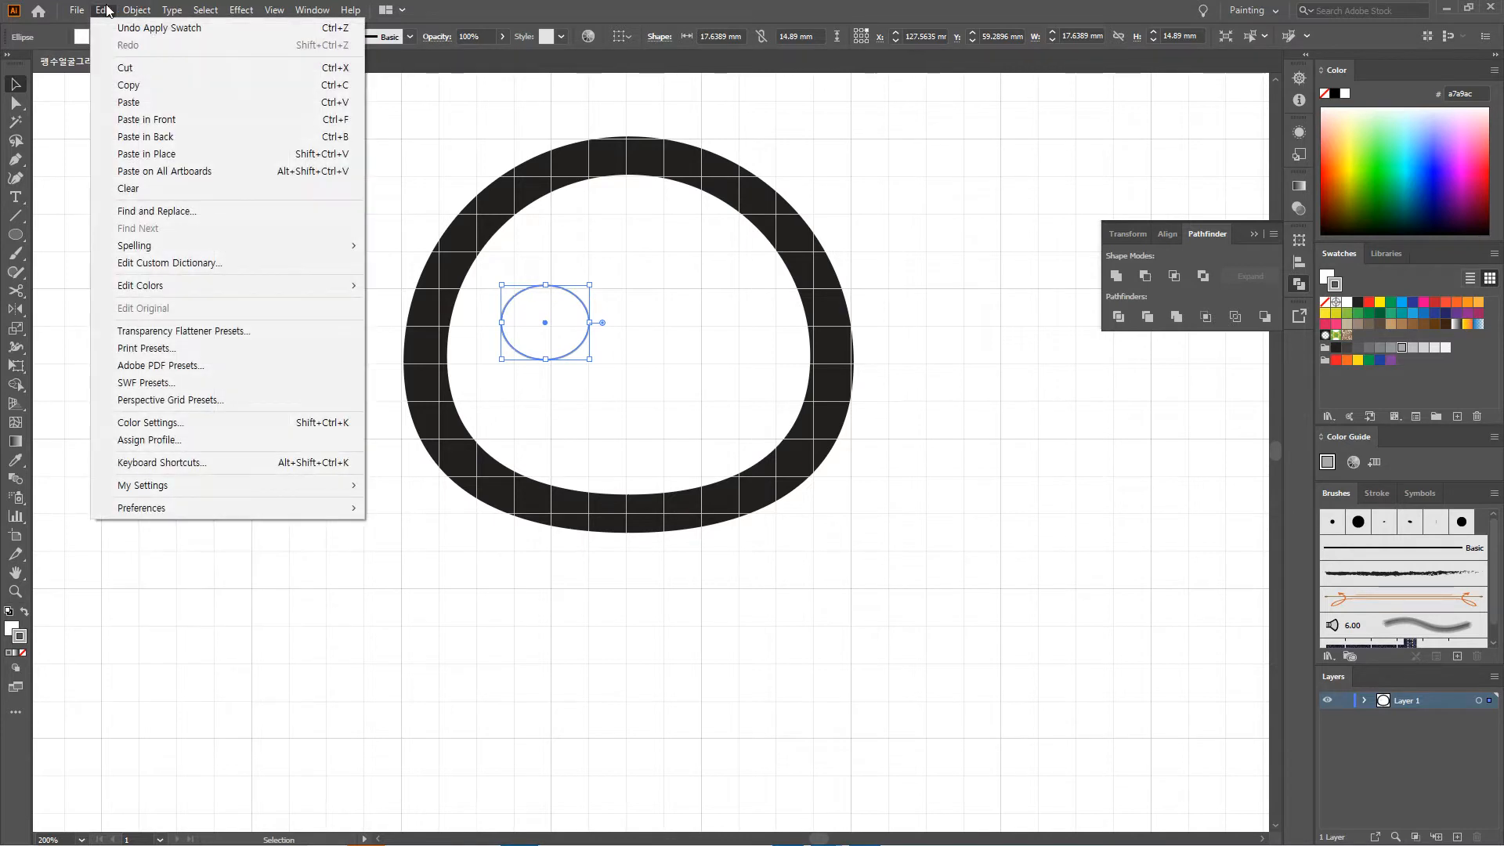
pyautogui.click(103, 13)
pyautogui.click(103, 12)
pyautogui.click(152, 120)
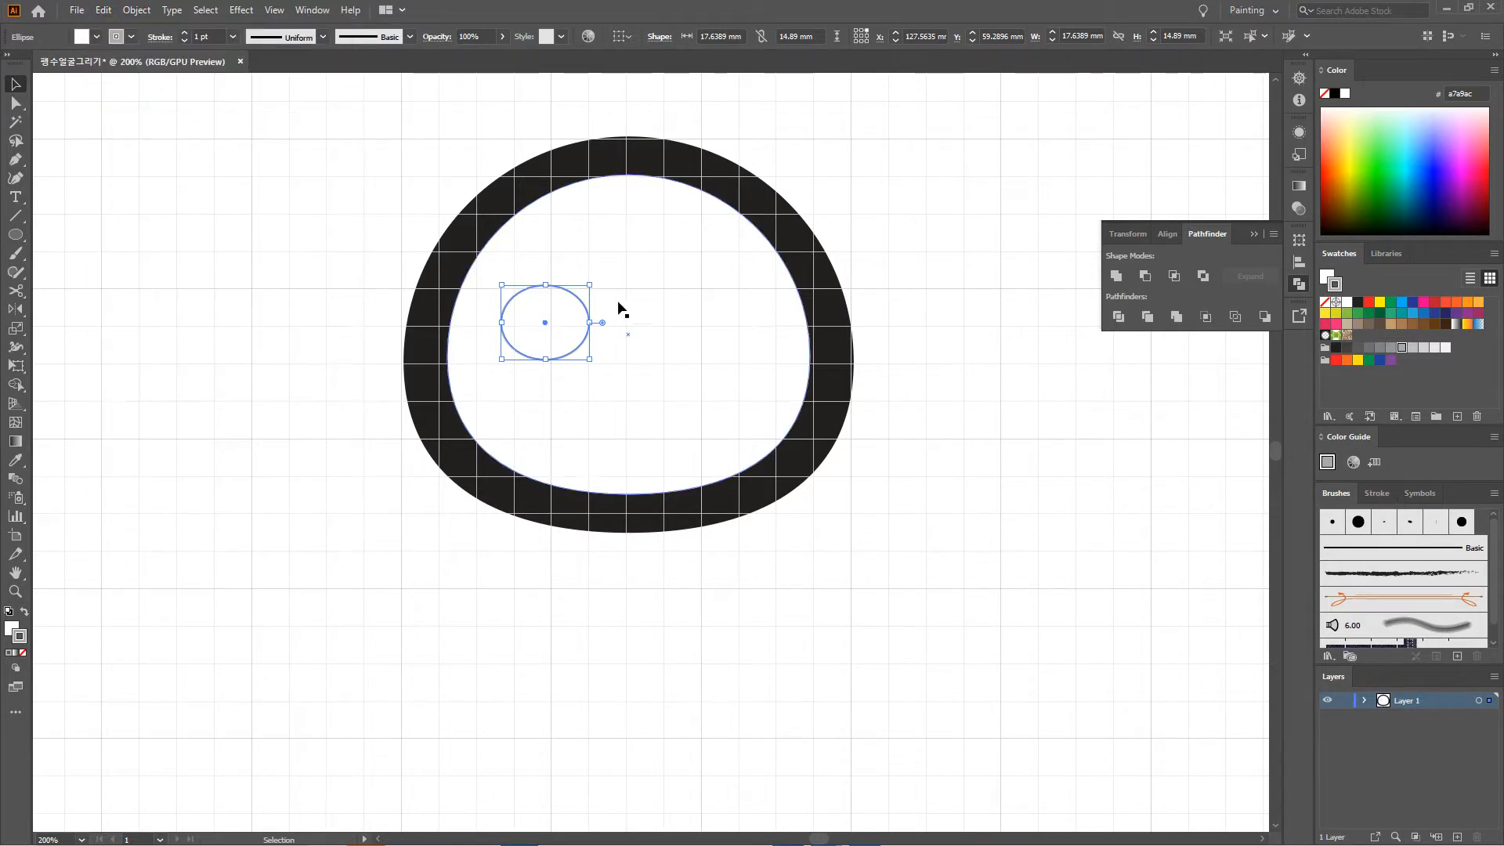
pyautogui.moveTo(593, 285); pyautogui.dragTo(554, 294)
pyautogui.scroll(6, 548, 319)
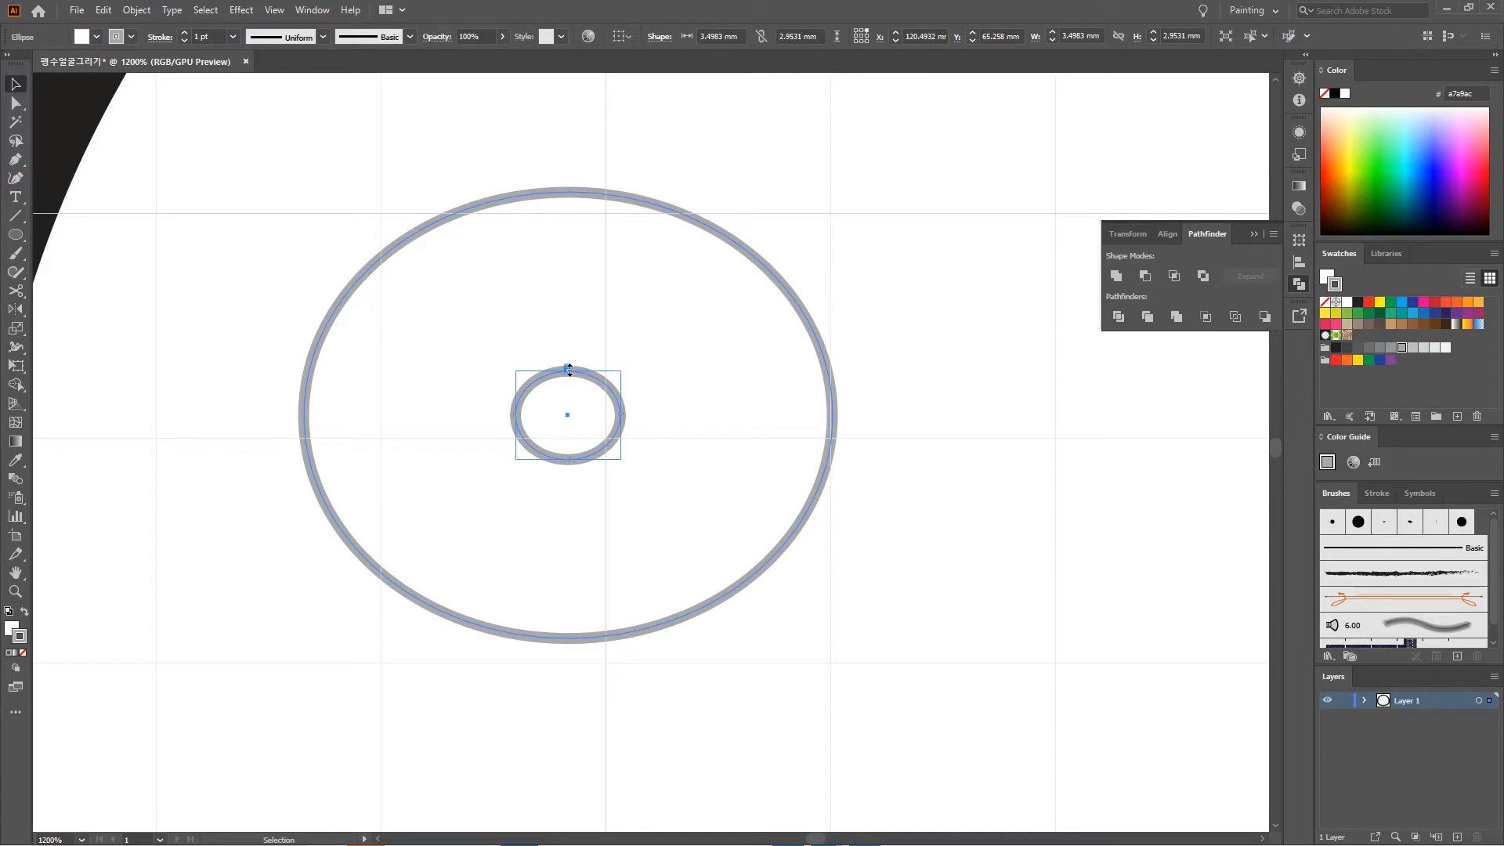
pyautogui.moveTo(569, 369); pyautogui.dragTo(570, 362)
# Step: Remove the pupil's stroke and fill it with black
pyautogui.scroll(-2, 637, 350)
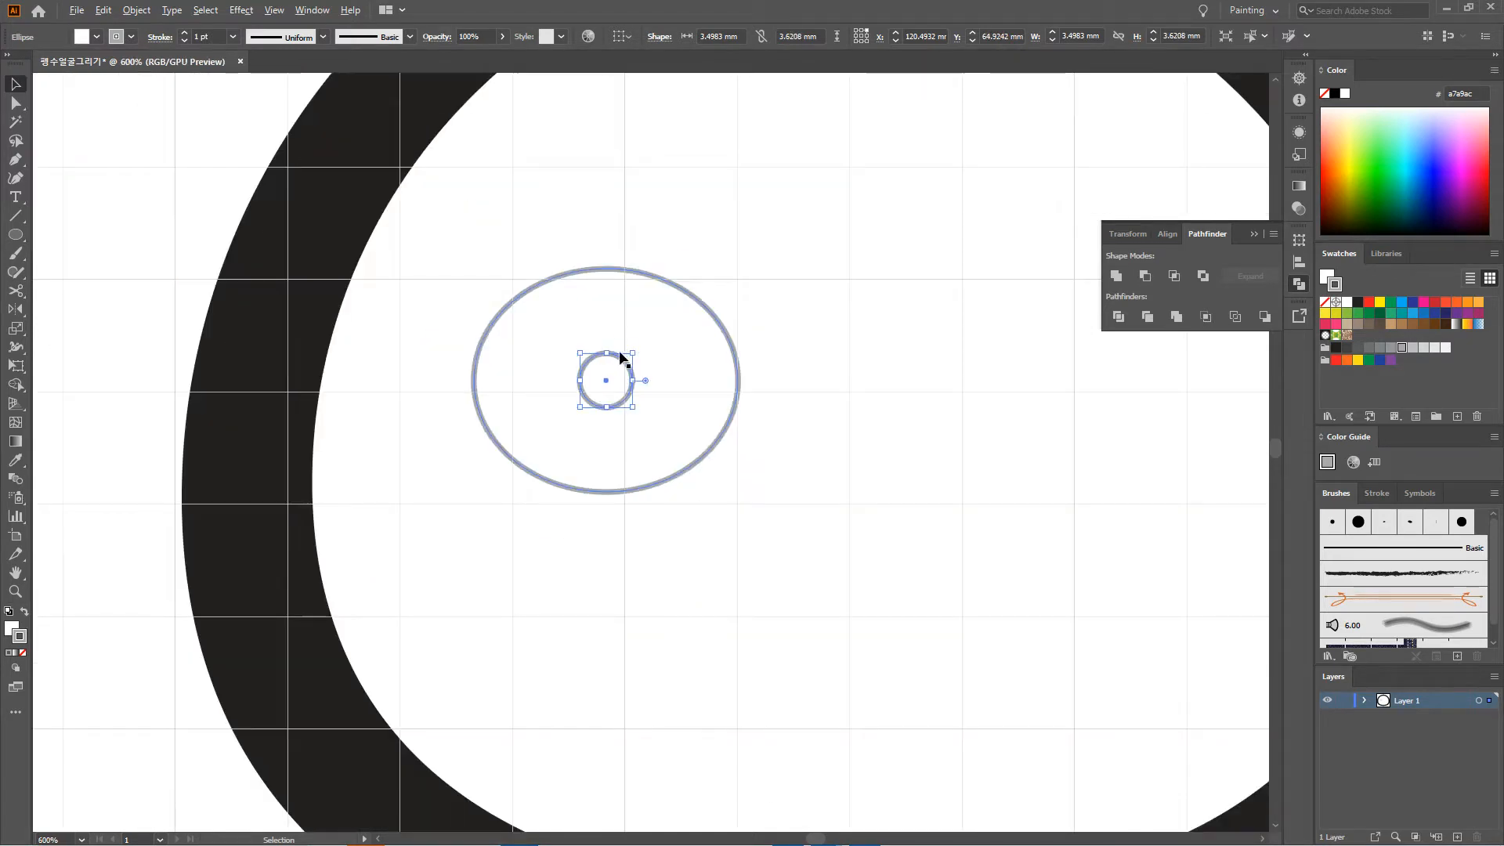
pyautogui.scroll(-2, 620, 357)
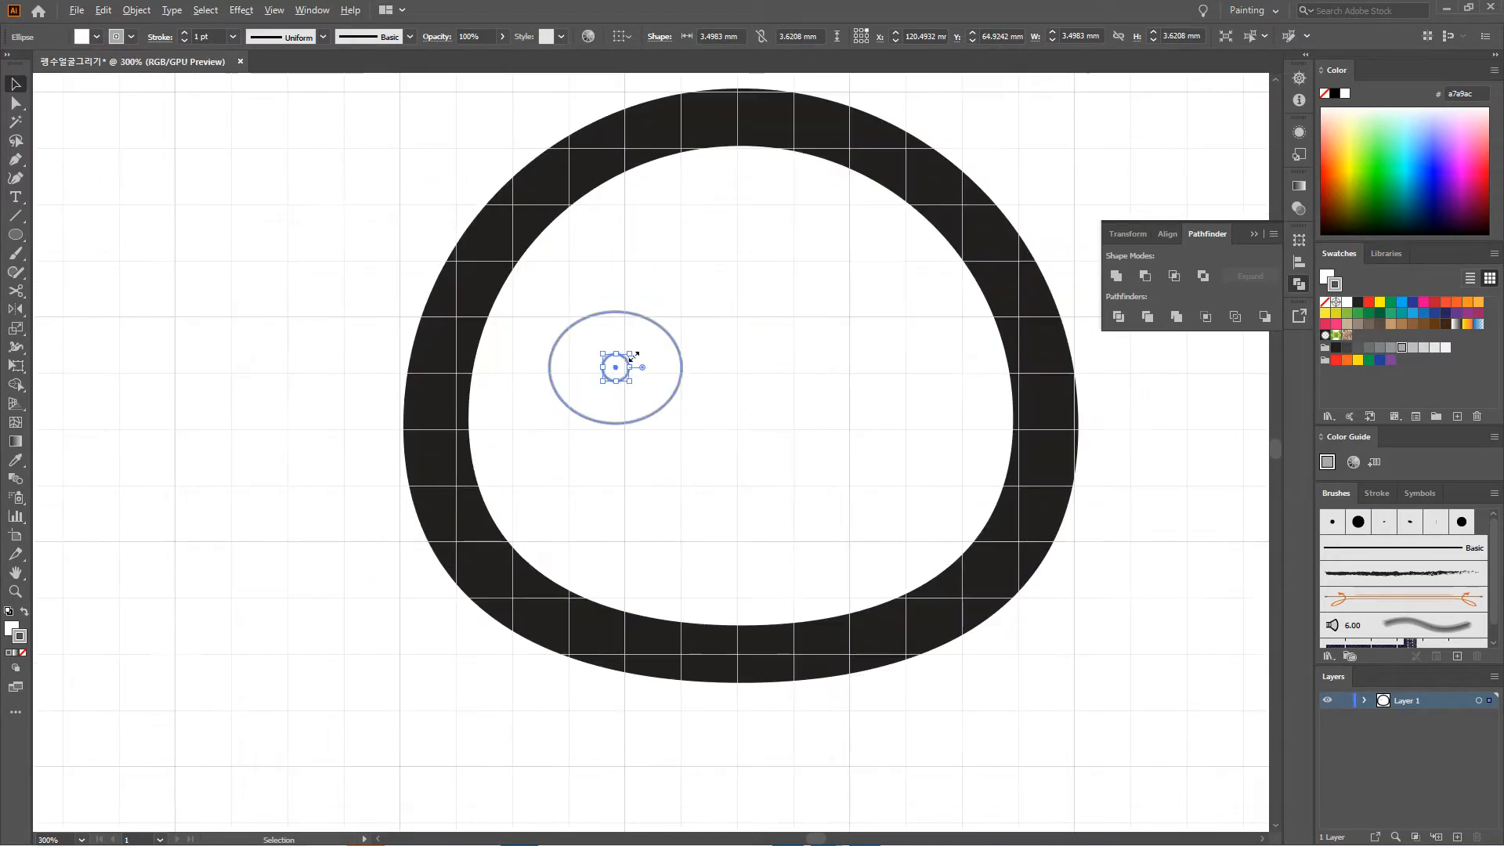
pyautogui.click(1325, 302)
pyautogui.press('x')
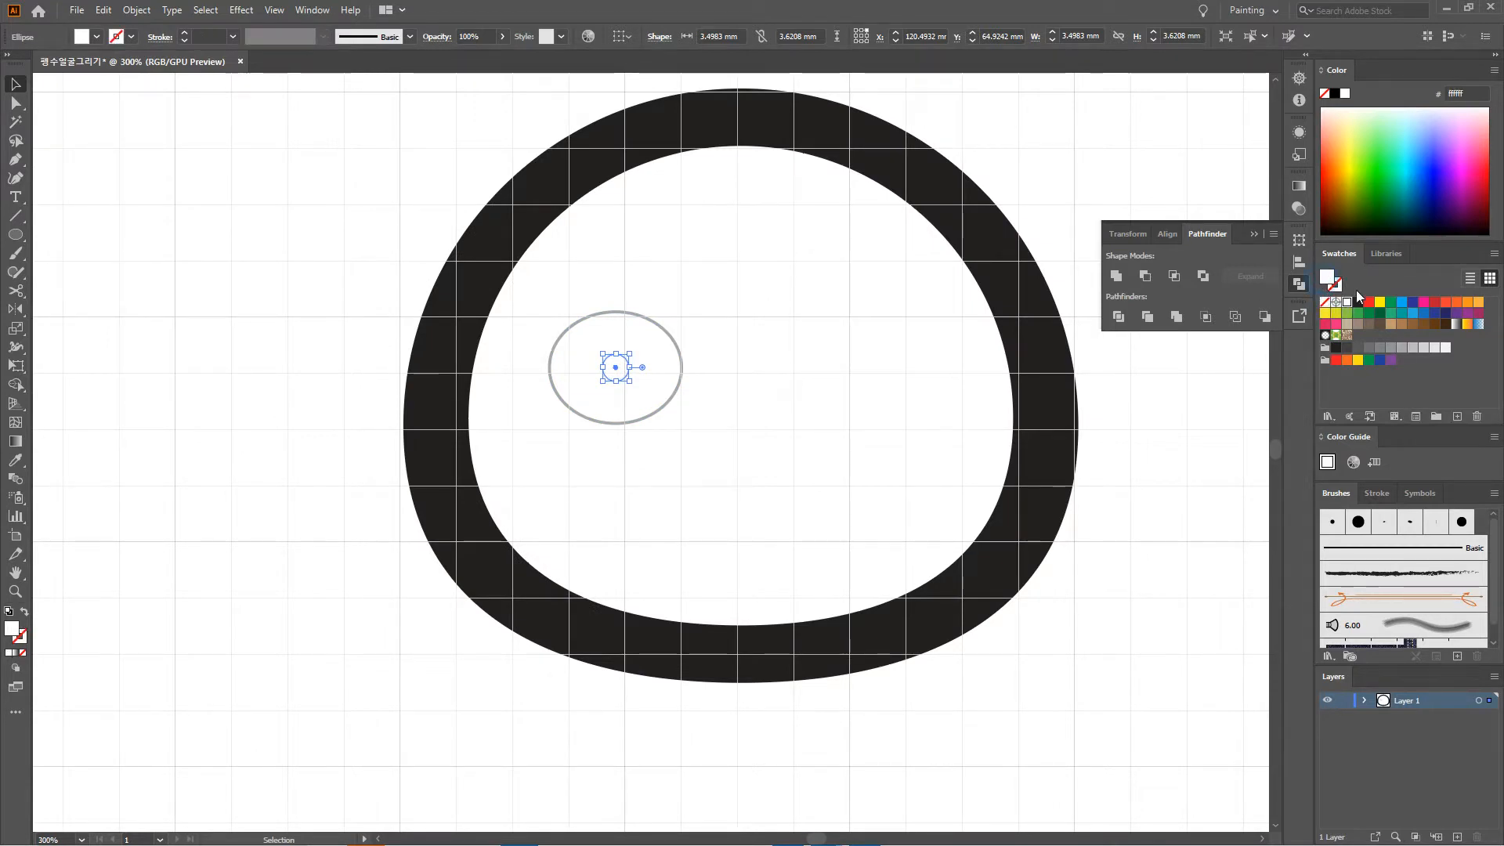
pyautogui.click(1358, 303)
pyautogui.click(1101, 185)
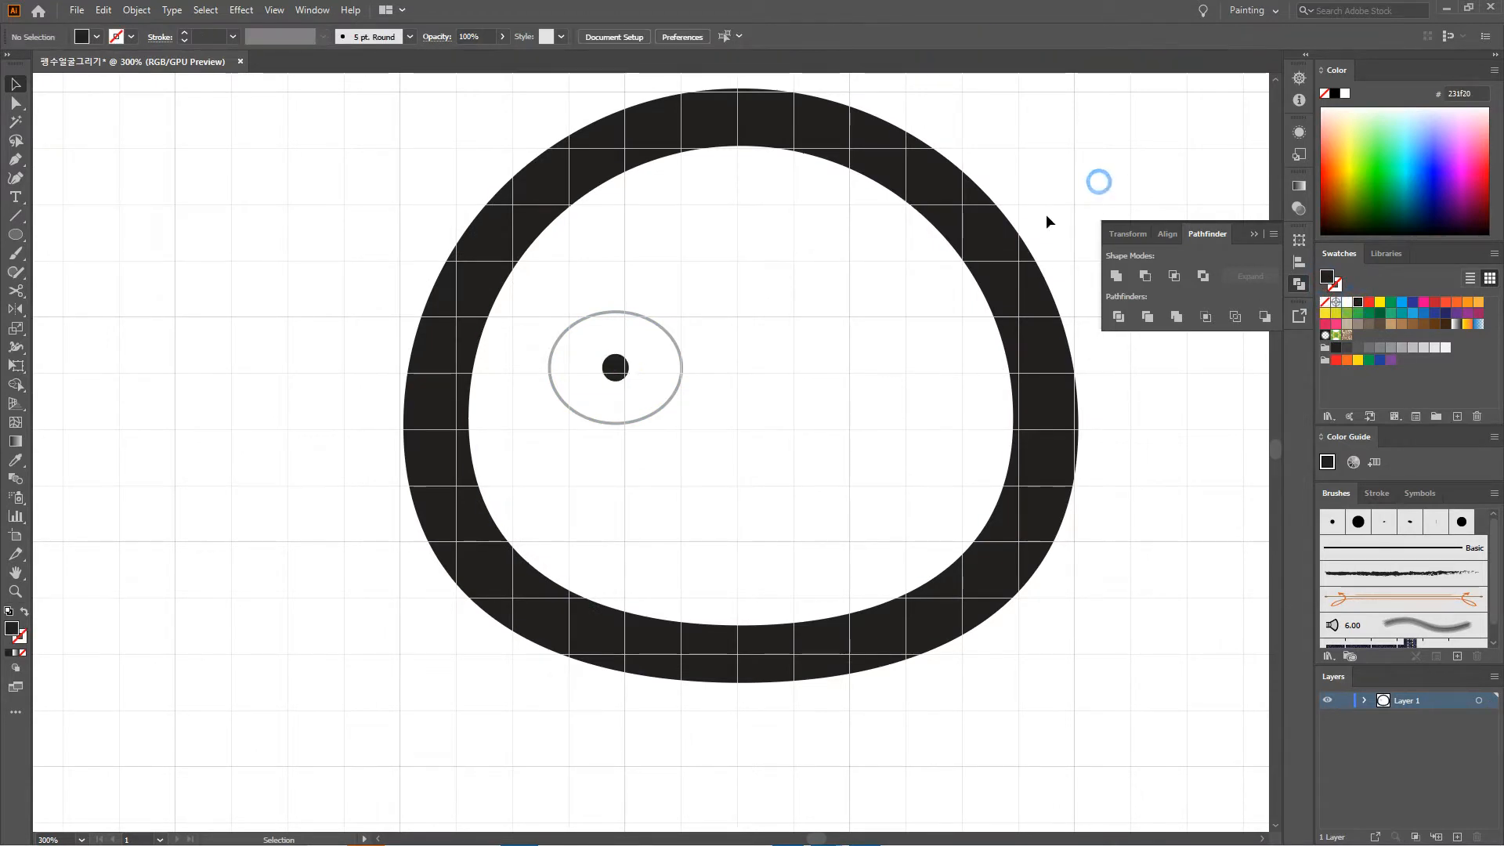
# Step: Enlarge the black pupil slightly about its centre
pyautogui.scroll(-2, 1043, 216)
pyautogui.moveTo(990, 261); pyautogui.dragTo(712, 341)
pyautogui.scroll(1, 534, 358)
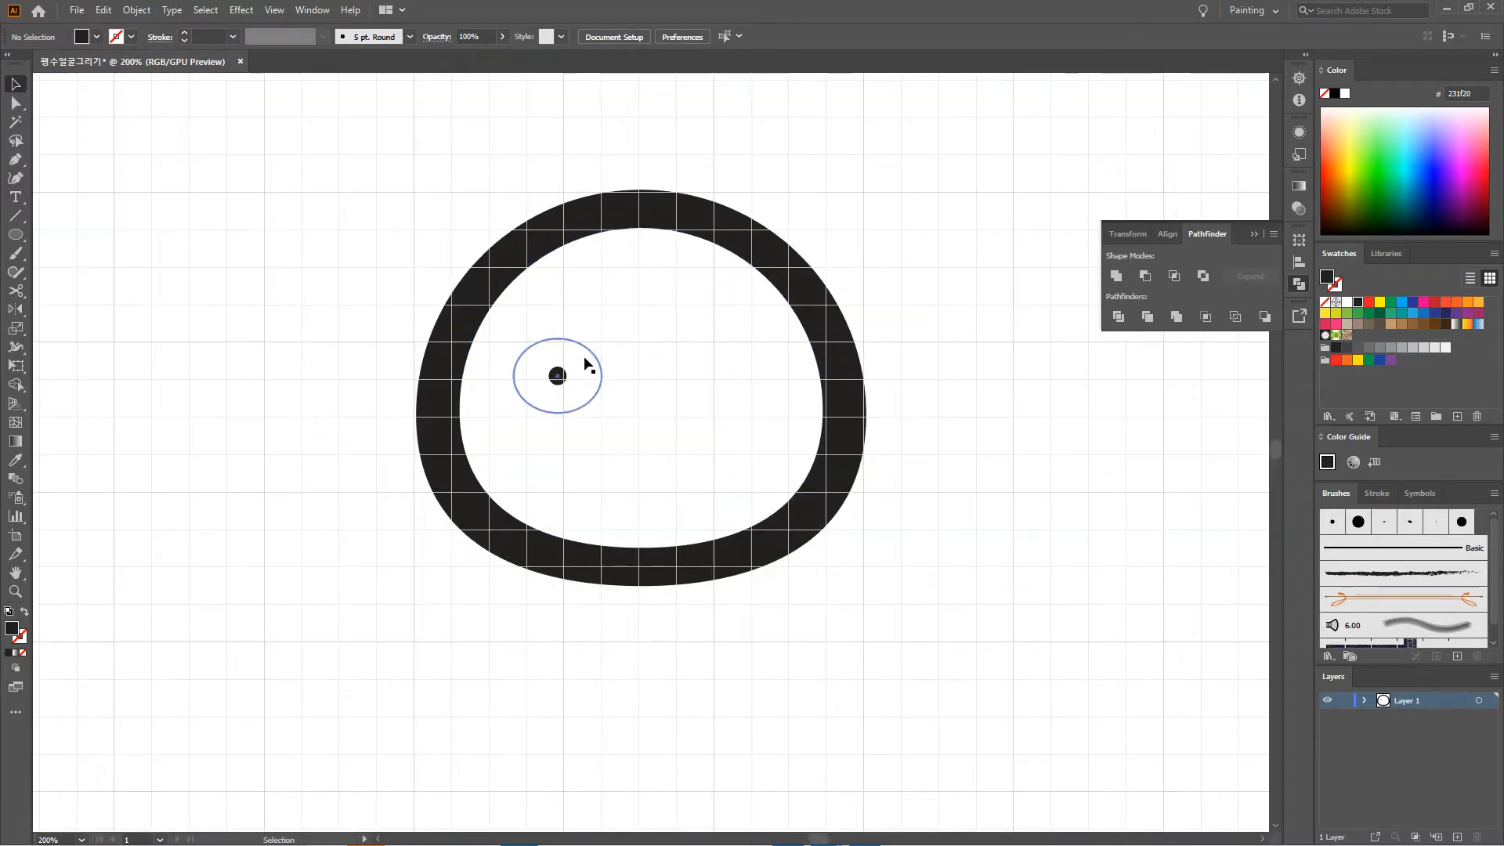
pyautogui.scroll(1, 576, 365)
pyautogui.scroll(1, 566, 377)
pyautogui.click(558, 394)
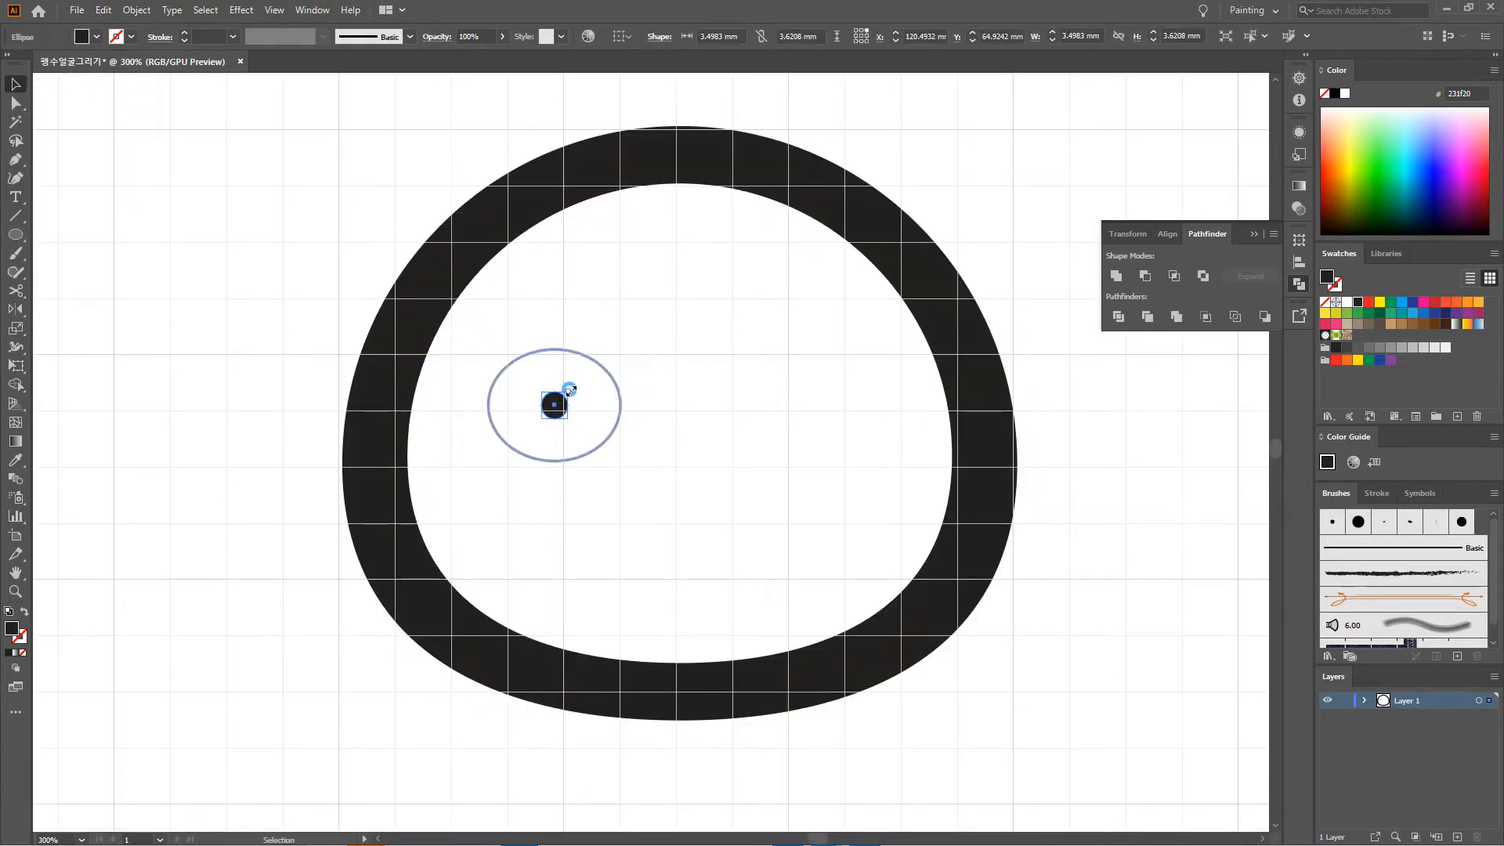
pyautogui.moveTo(569, 389); pyautogui.dragTo(572, 388)
pyautogui.click(1024, 204)
# Step: Group the white eye ellipse with its black pupil
pyautogui.scroll(-2, 971, 218)
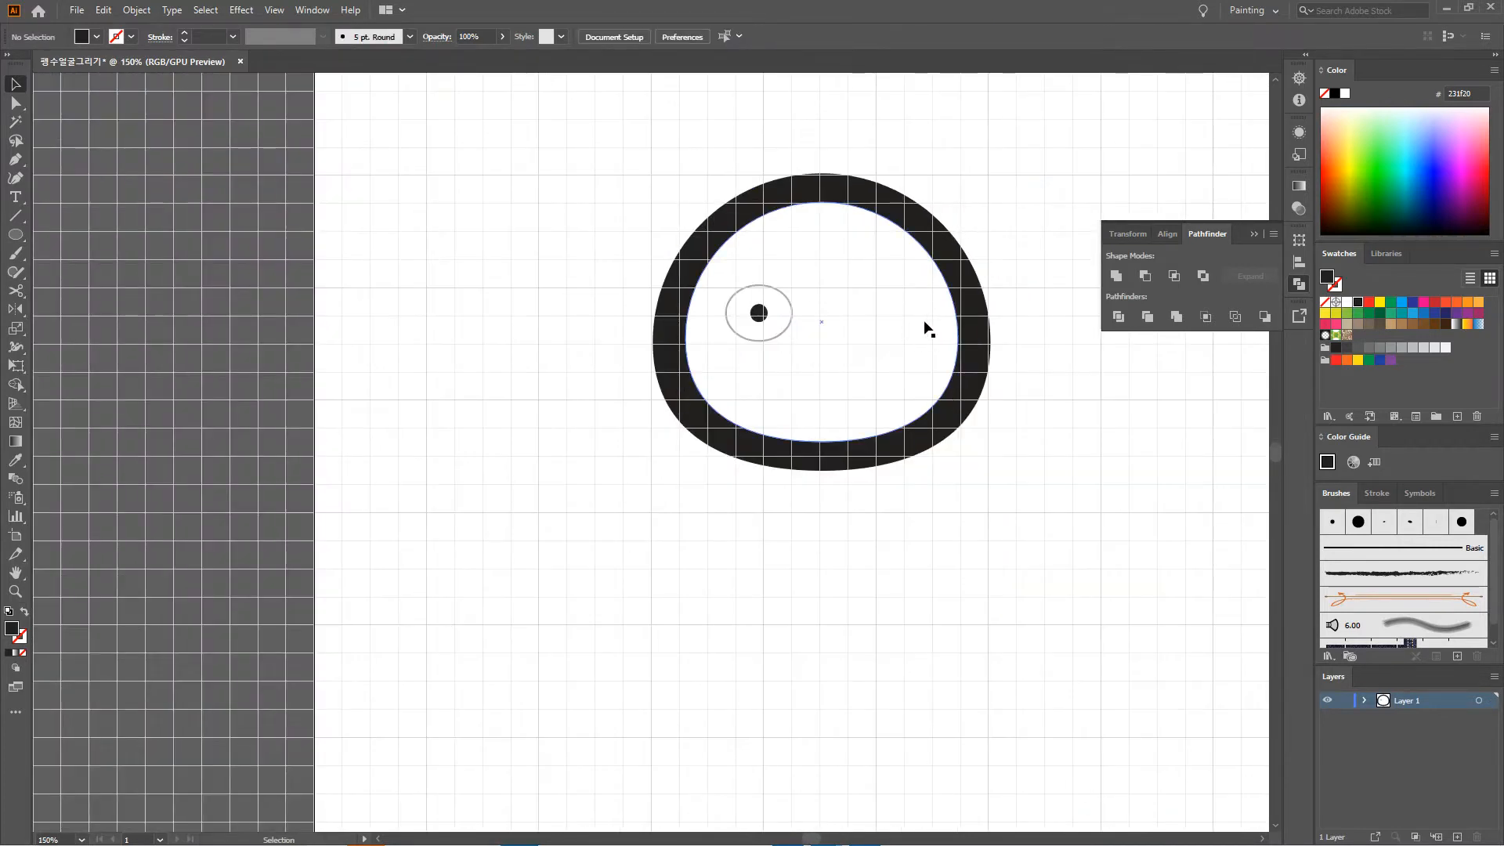
pyautogui.scroll(2, 870, 319)
pyautogui.click(688, 304)
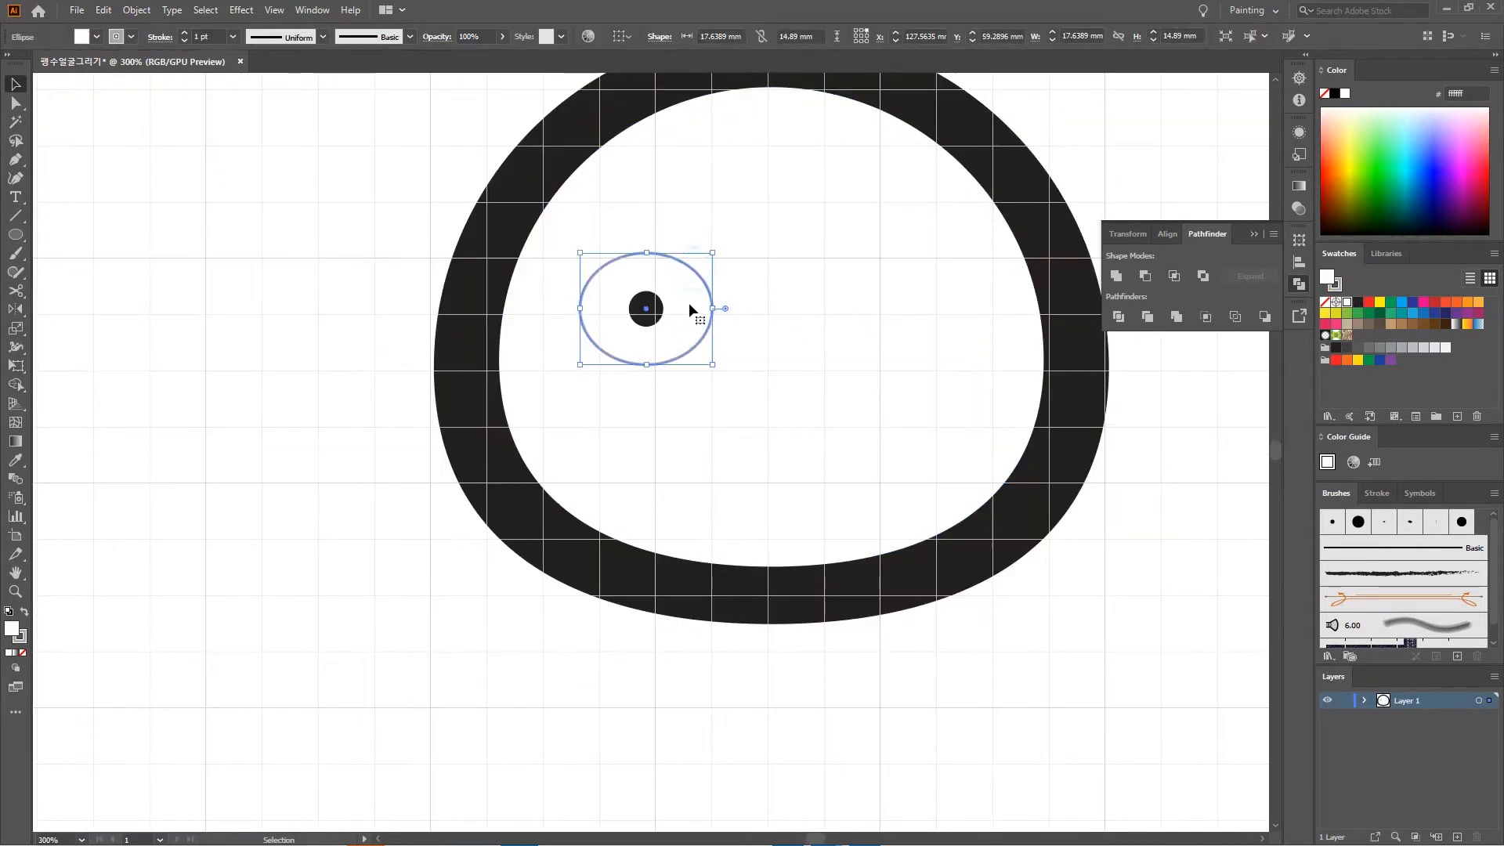
pyautogui.keyDown('shift'); pyautogui.click(647, 307); pyautogui.keyUp('shift')
pyautogui.rightClick(647, 303)
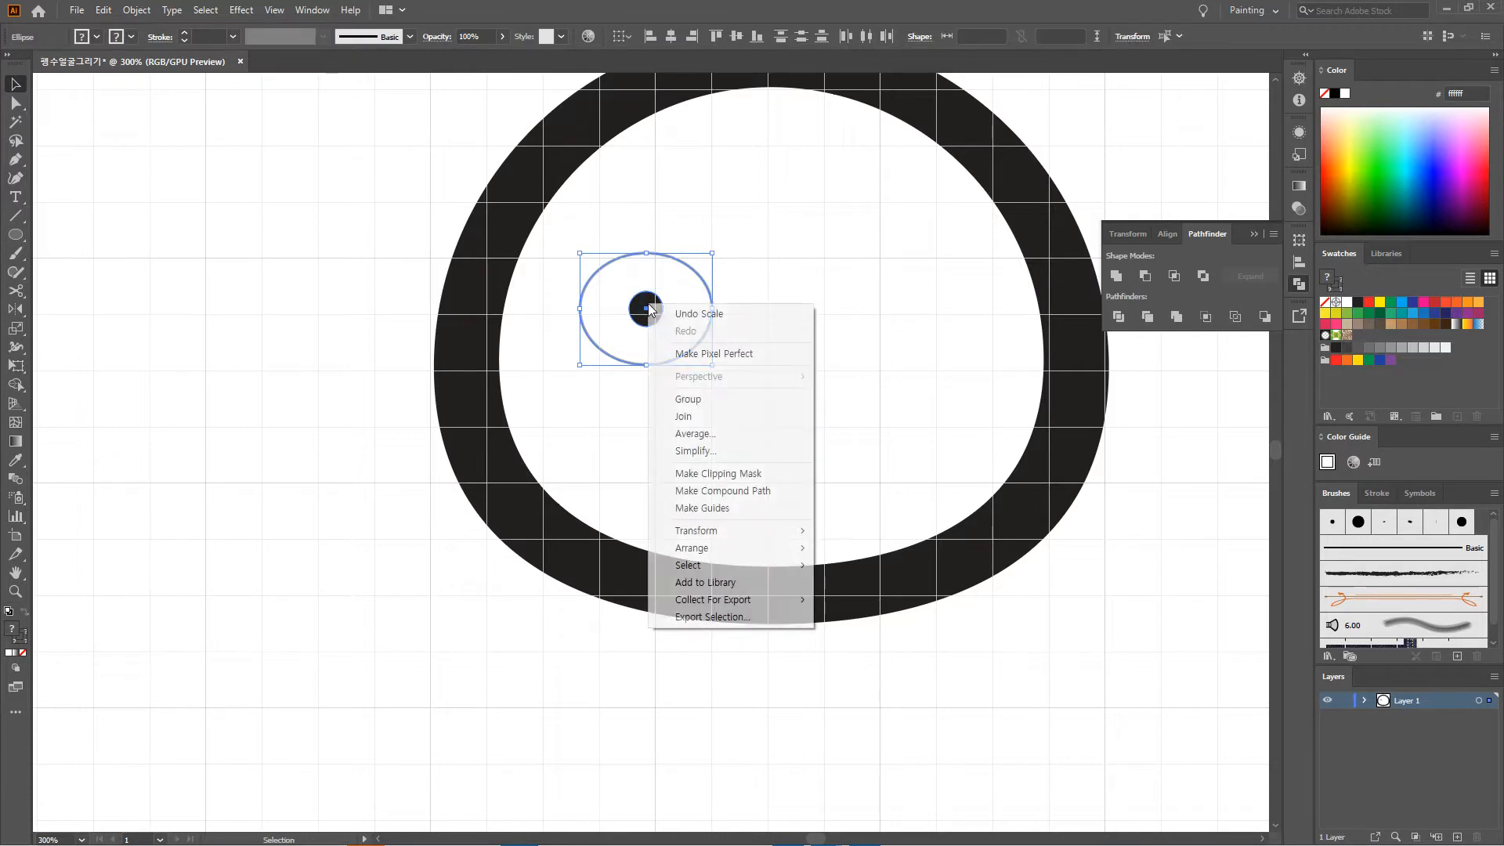
pyautogui.click(718, 399)
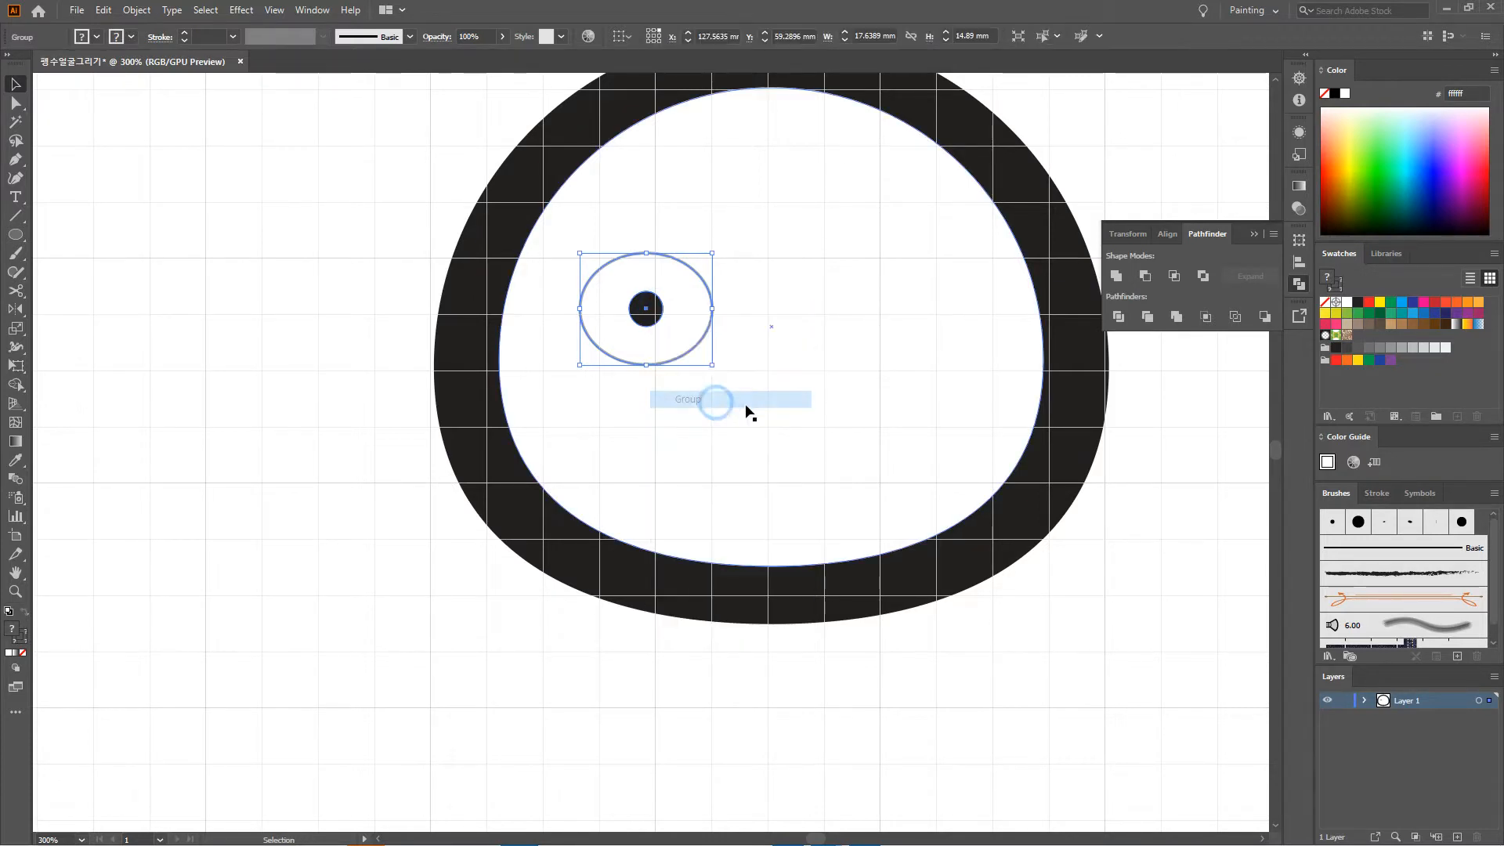
pyautogui.scroll(-2, 752, 262)
pyautogui.click(902, 212)
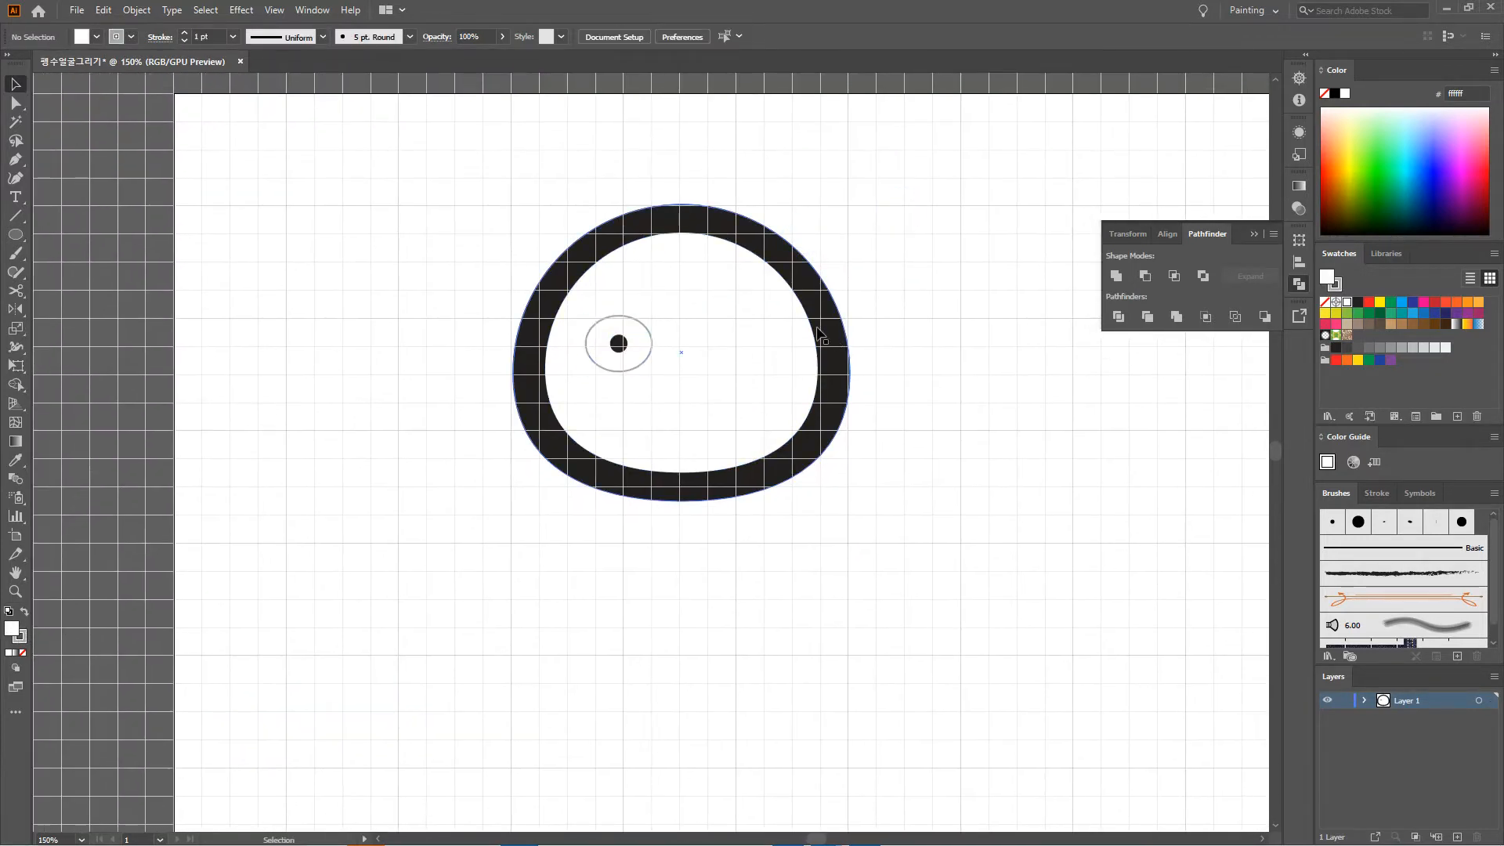
# Step: Reflect a copy of the eye group across the face's vertical centre line to make the second eye
pyautogui.click(626, 346)
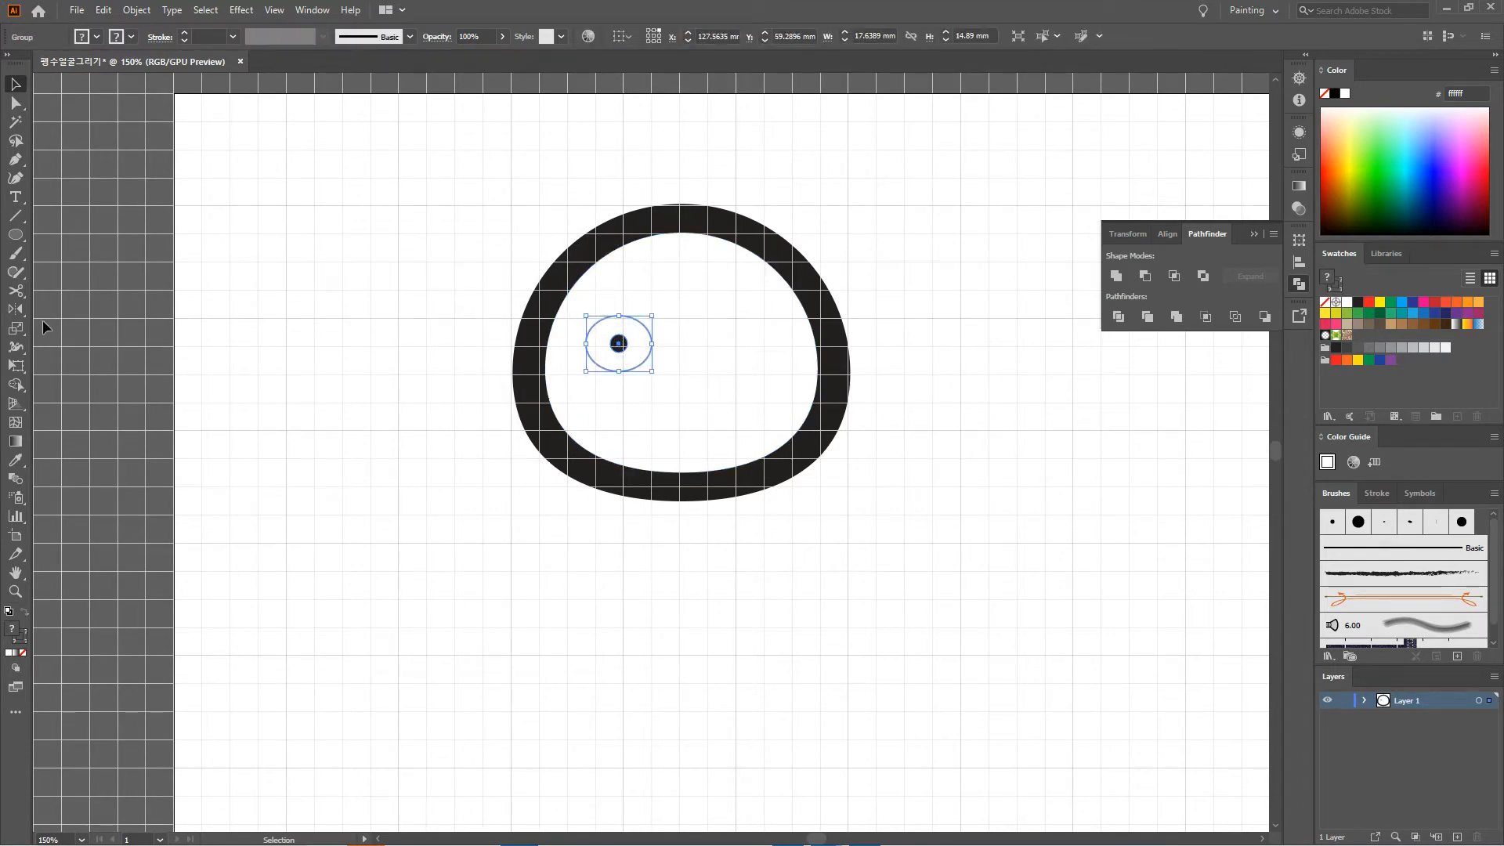
pyautogui.click(17, 311)
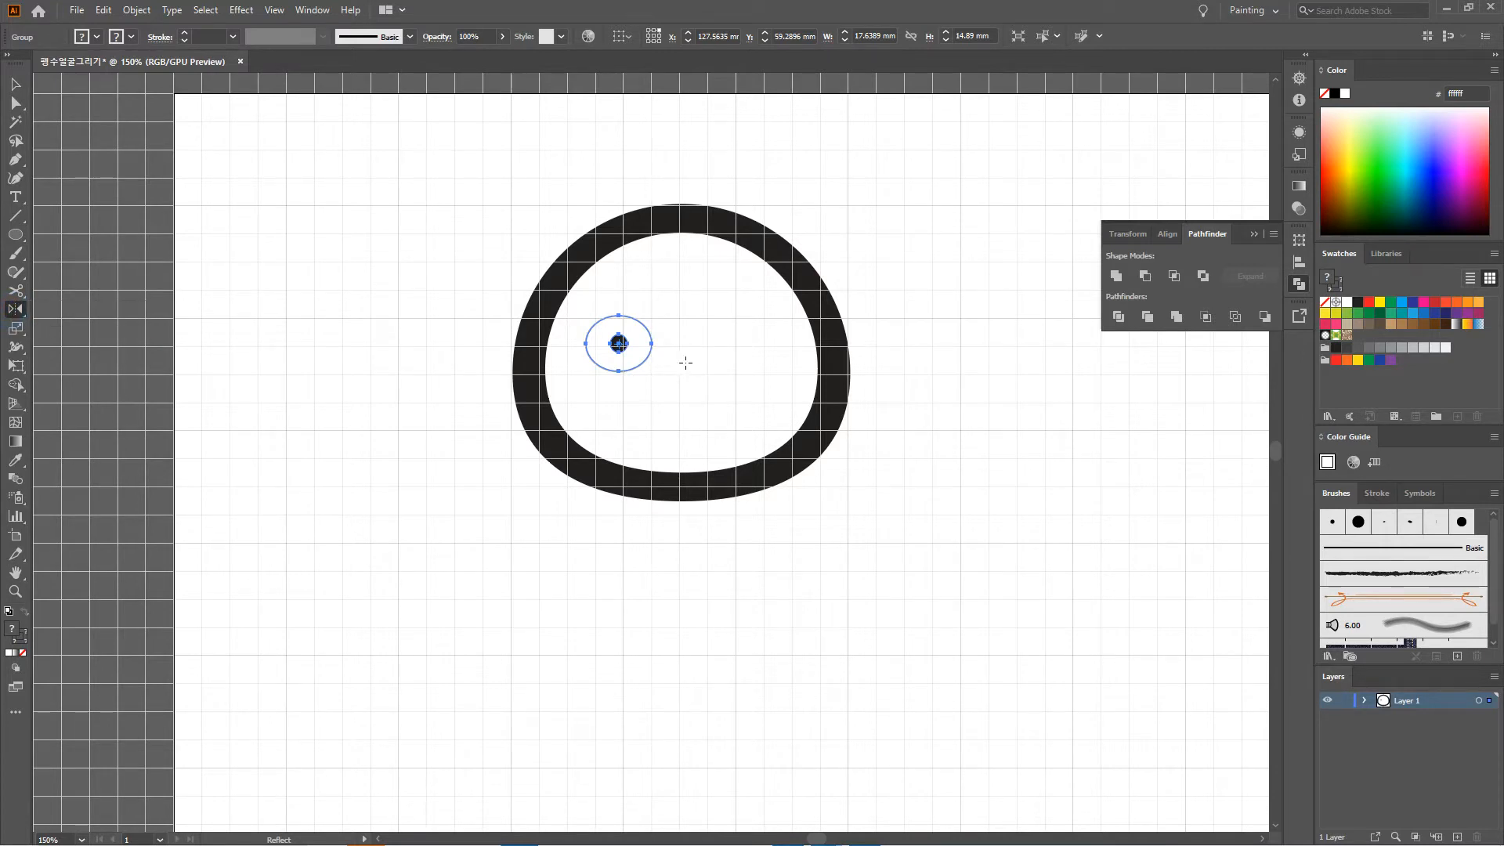
pyautogui.scroll(-1, 686, 362)
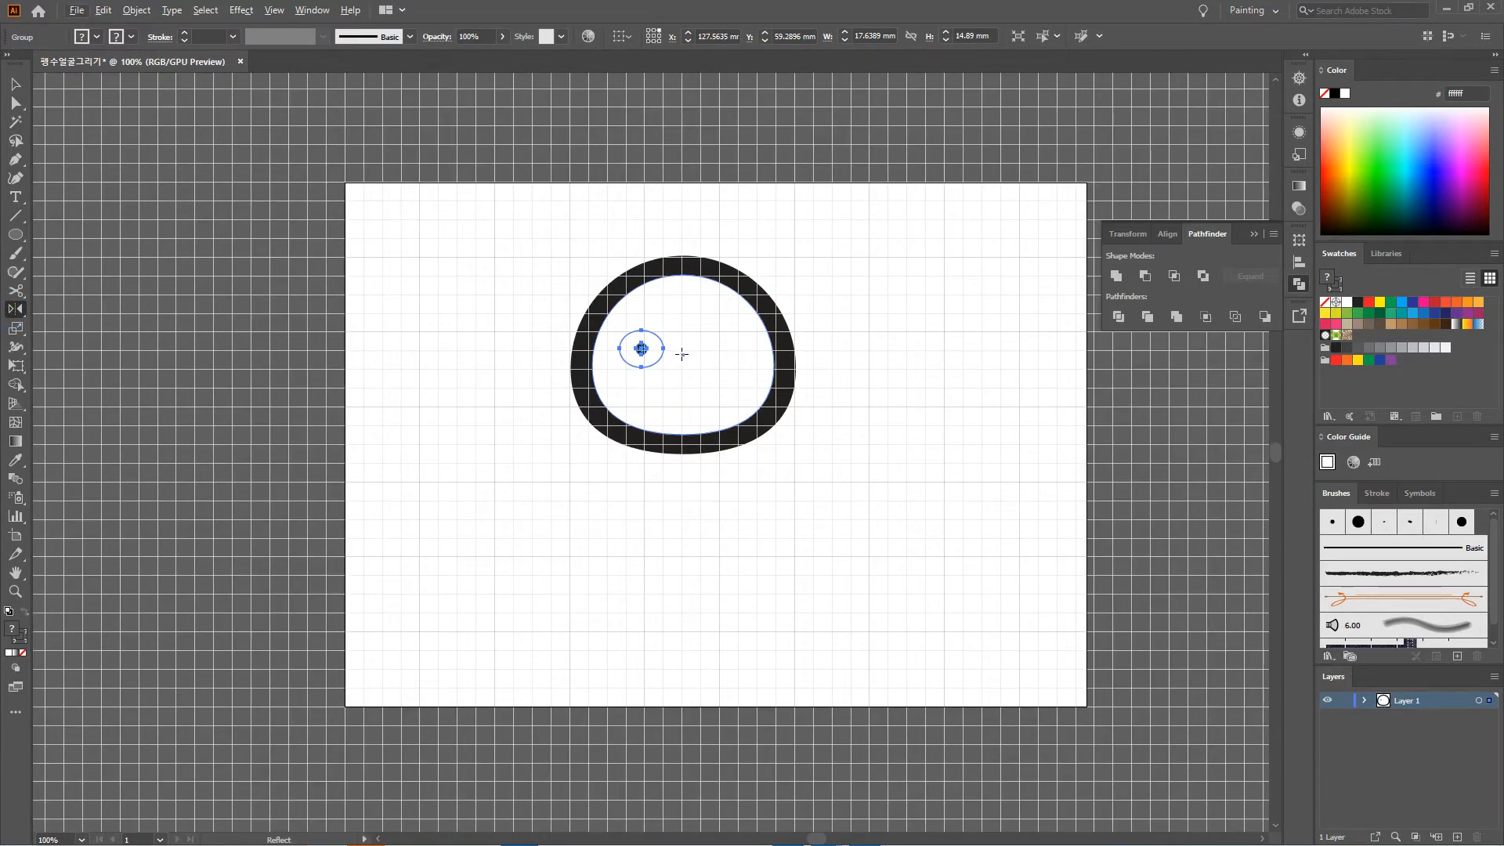
pyautogui.click(681, 354)
pyautogui.moveTo(682, 227); pyautogui.dragTo(736, 211)
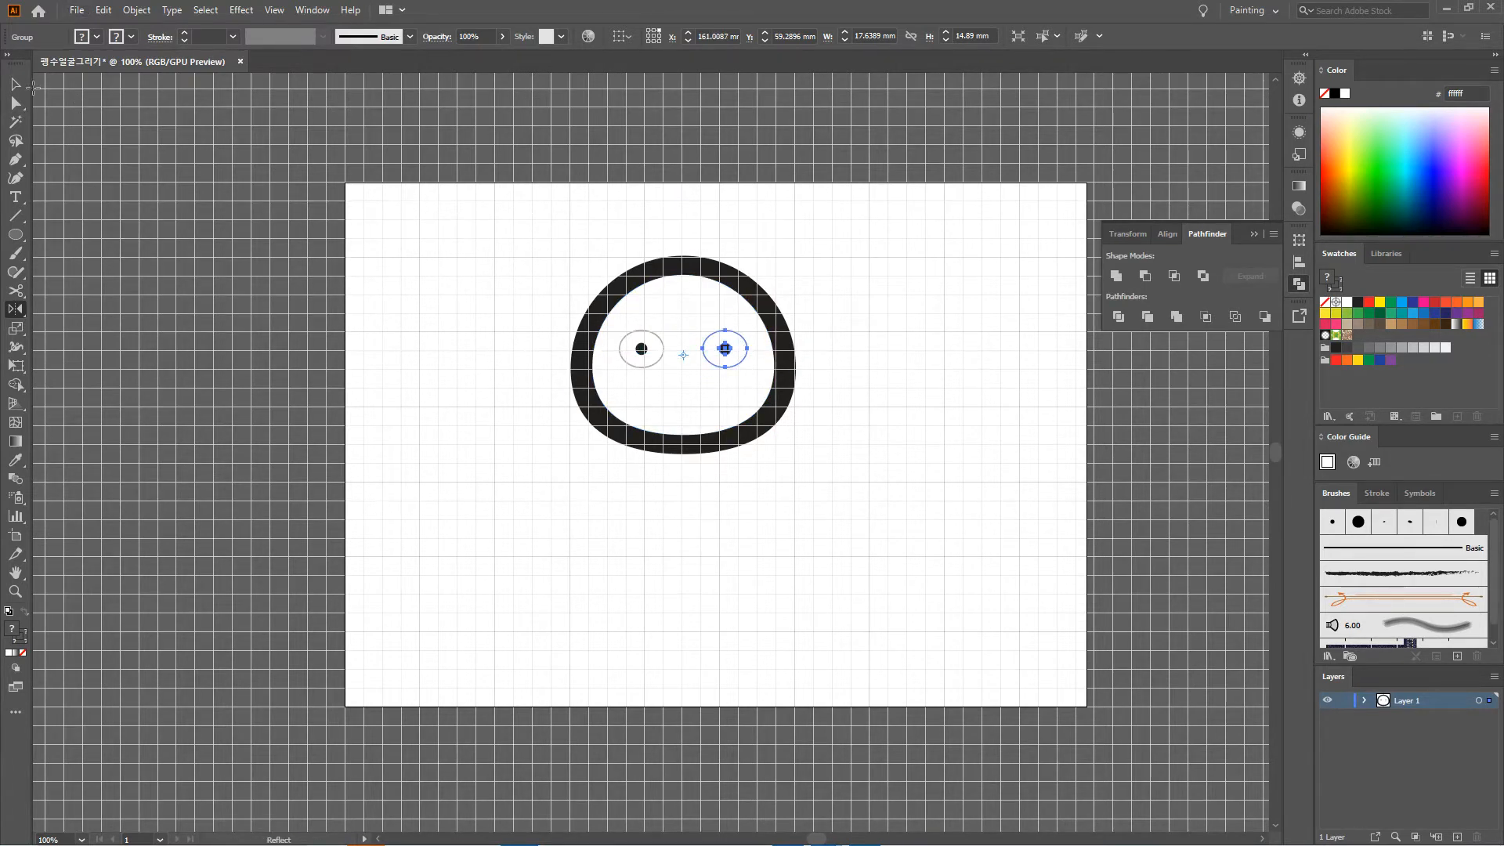
pyautogui.click(16, 84)
pyautogui.click(416, 302)
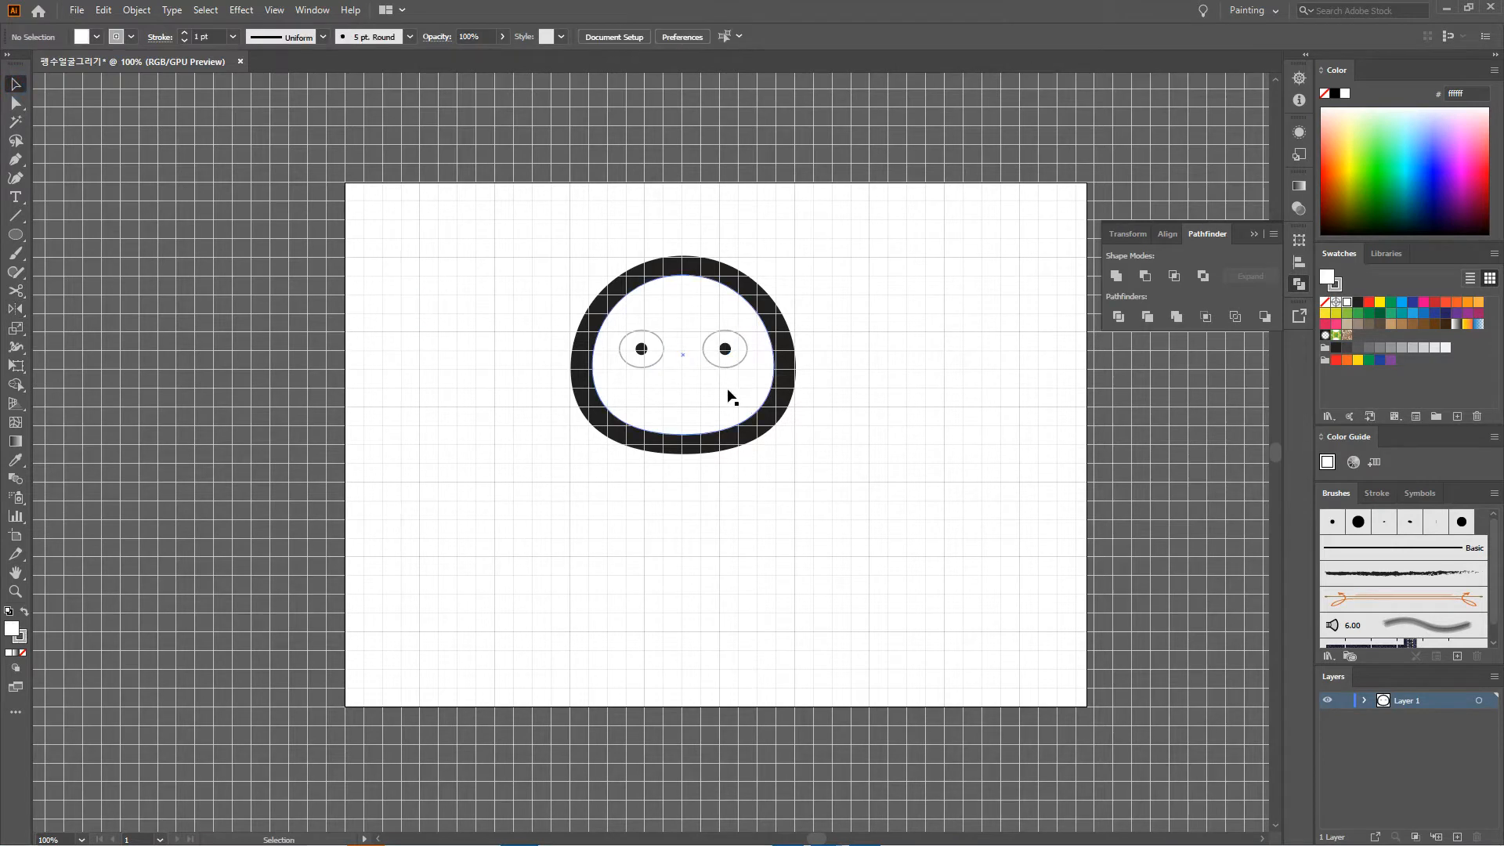
# Step: Draw a flat ellipse about 33.4 × 8.6 mm in the empty area below the face as the beak's base
pyautogui.scroll(1, 725, 391)
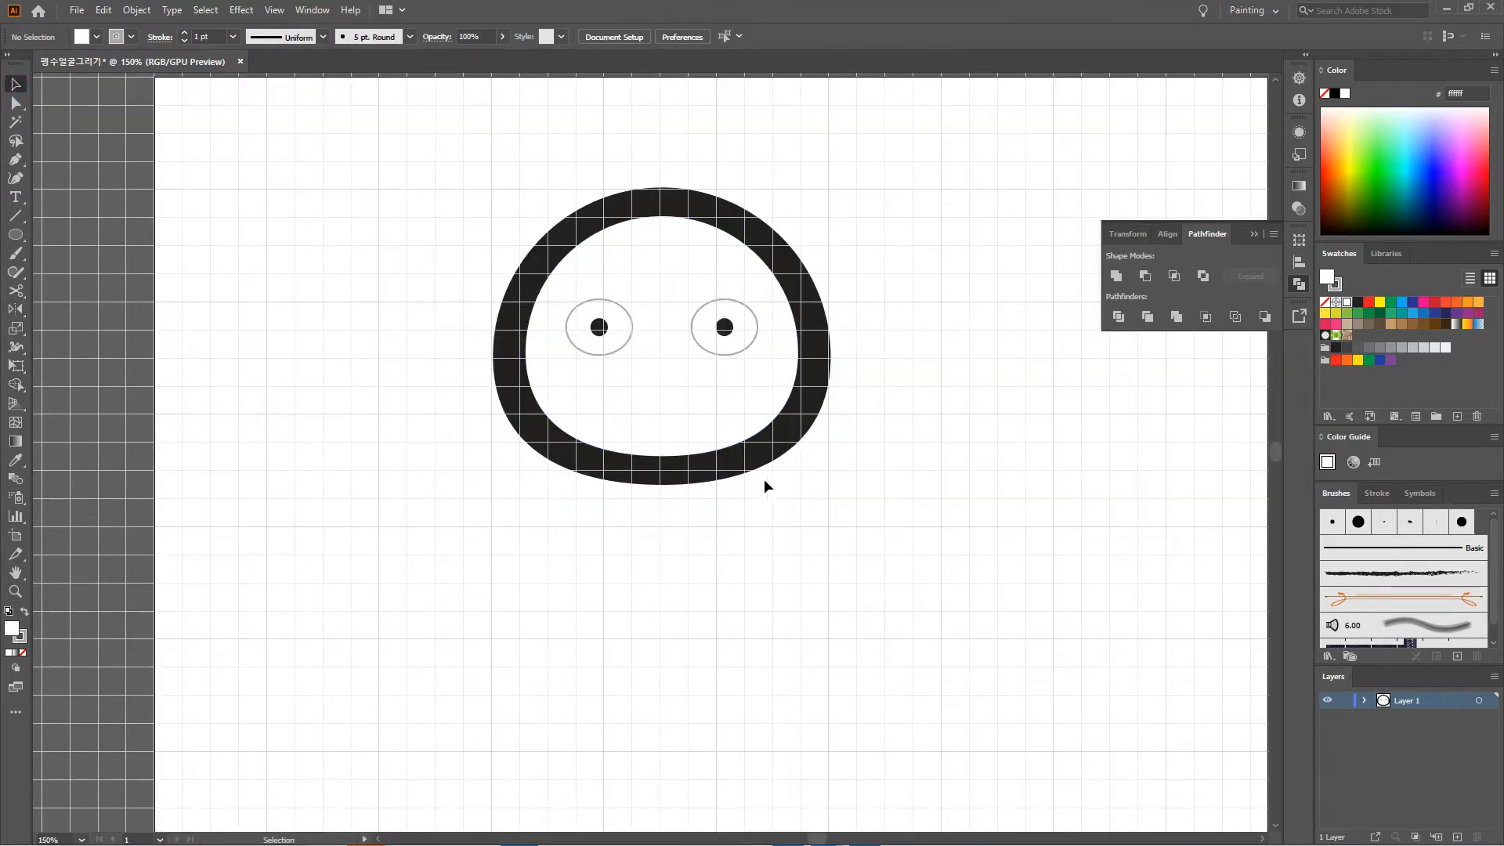
pyautogui.scroll(-1, 813, 440)
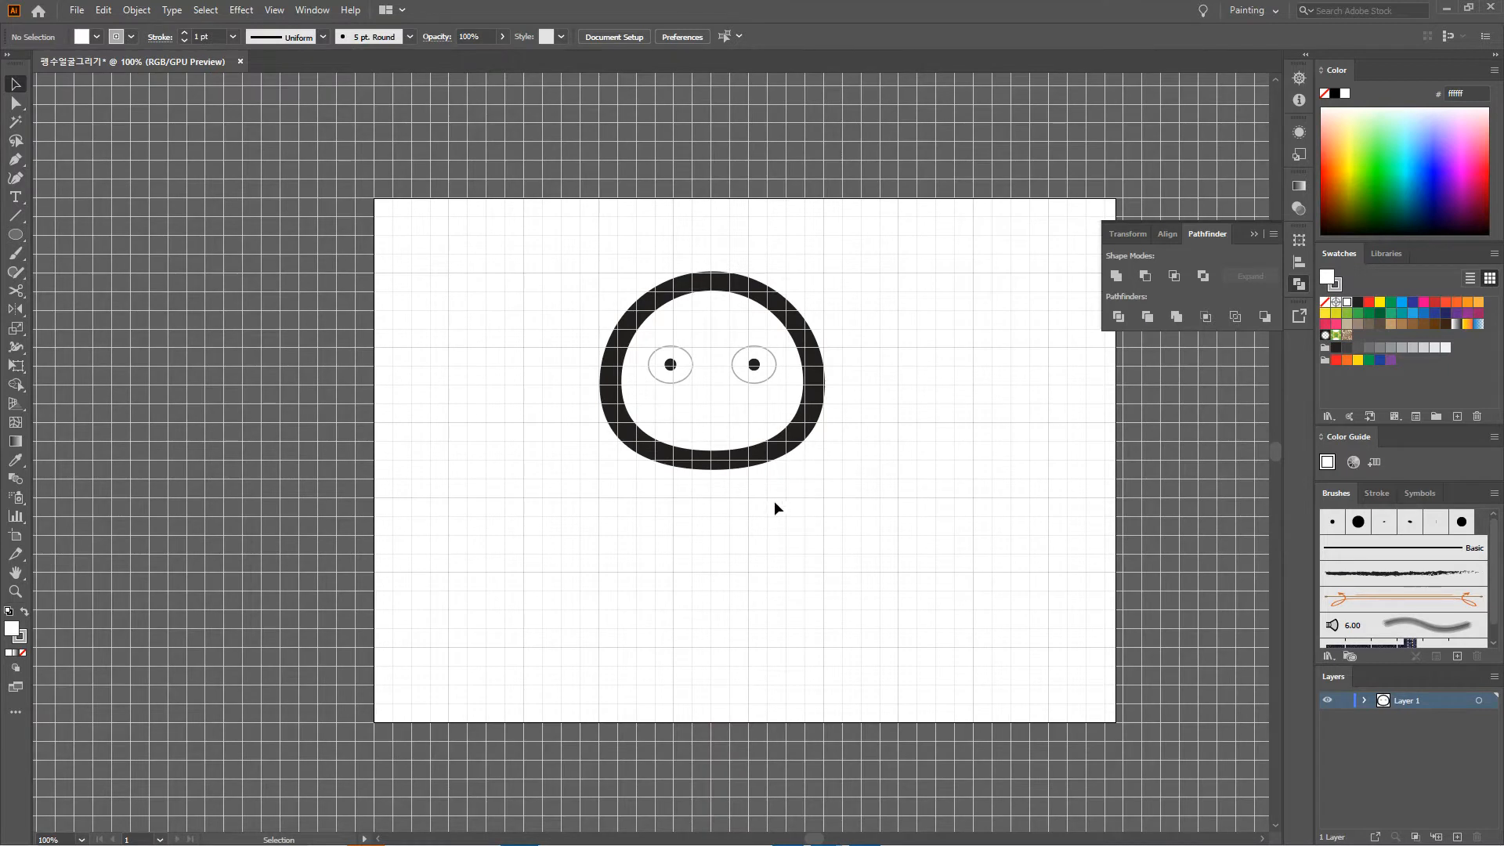
pyautogui.scroll(1, 774, 500)
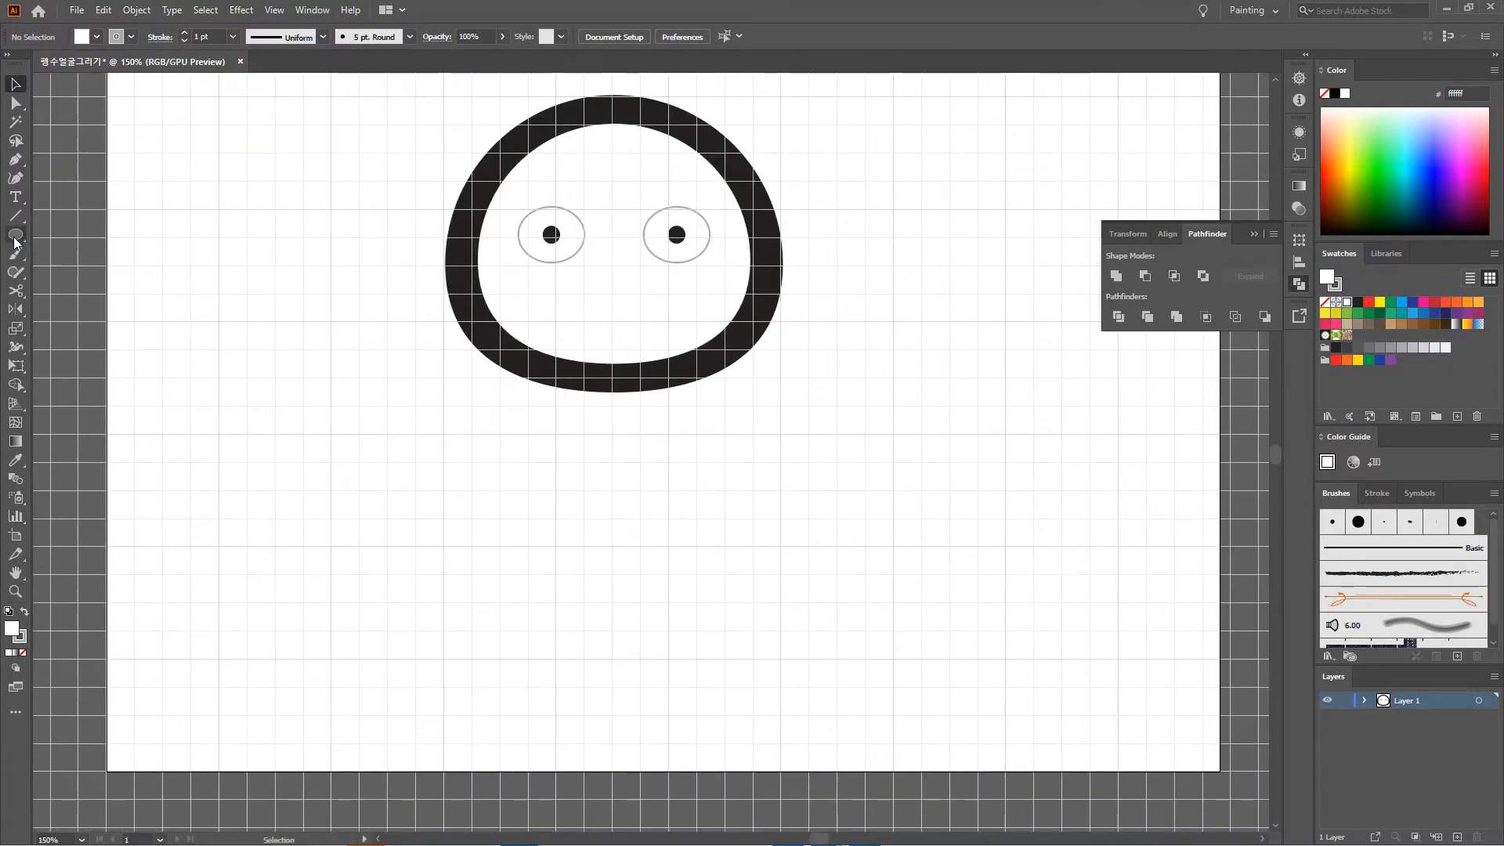
pyautogui.click(16, 235)
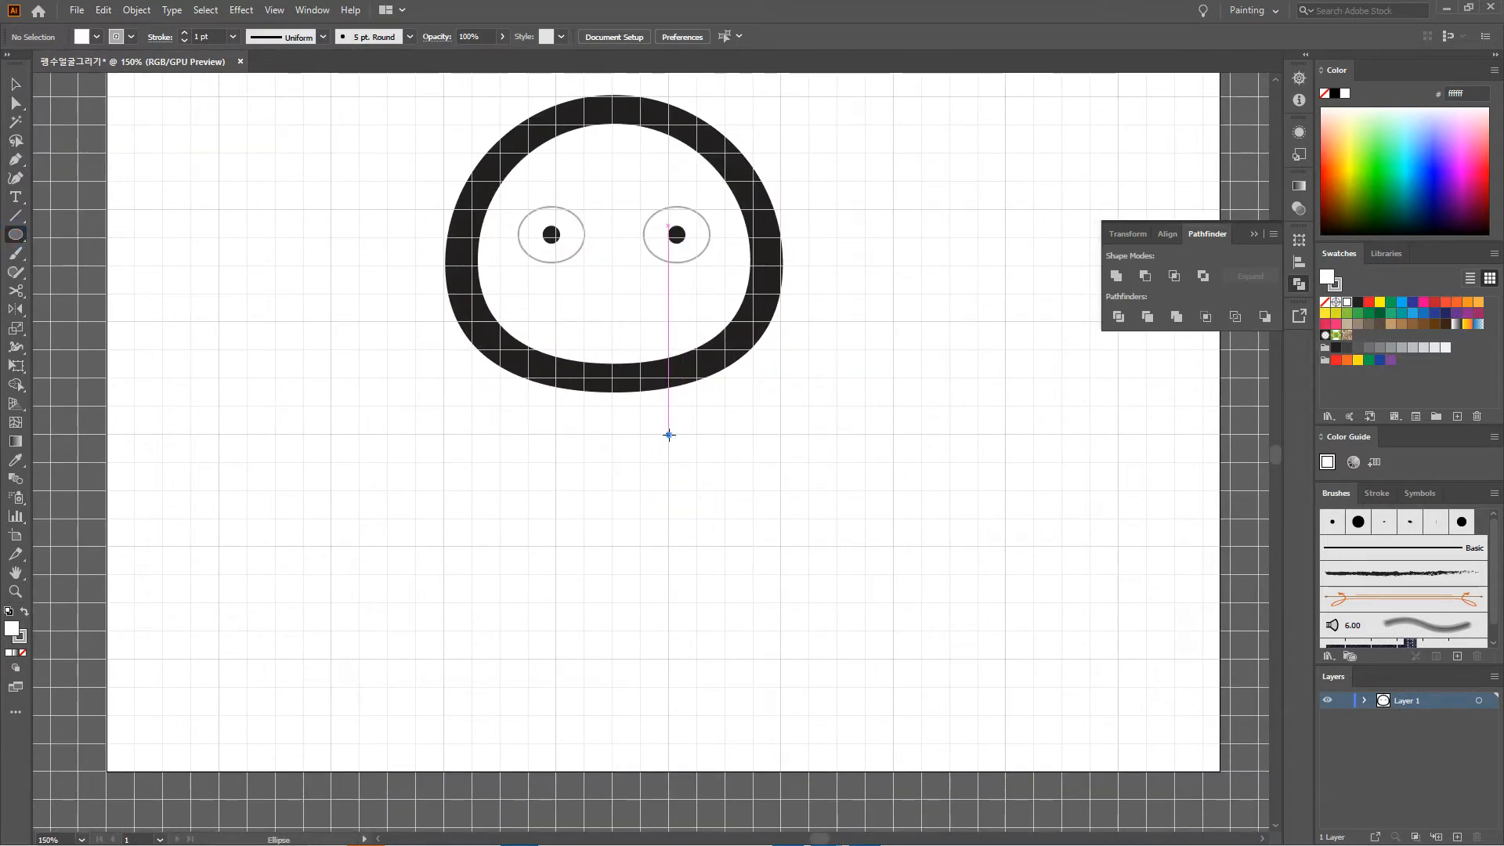
pyautogui.moveTo(668, 436); pyautogui.dragTo(791, 466)
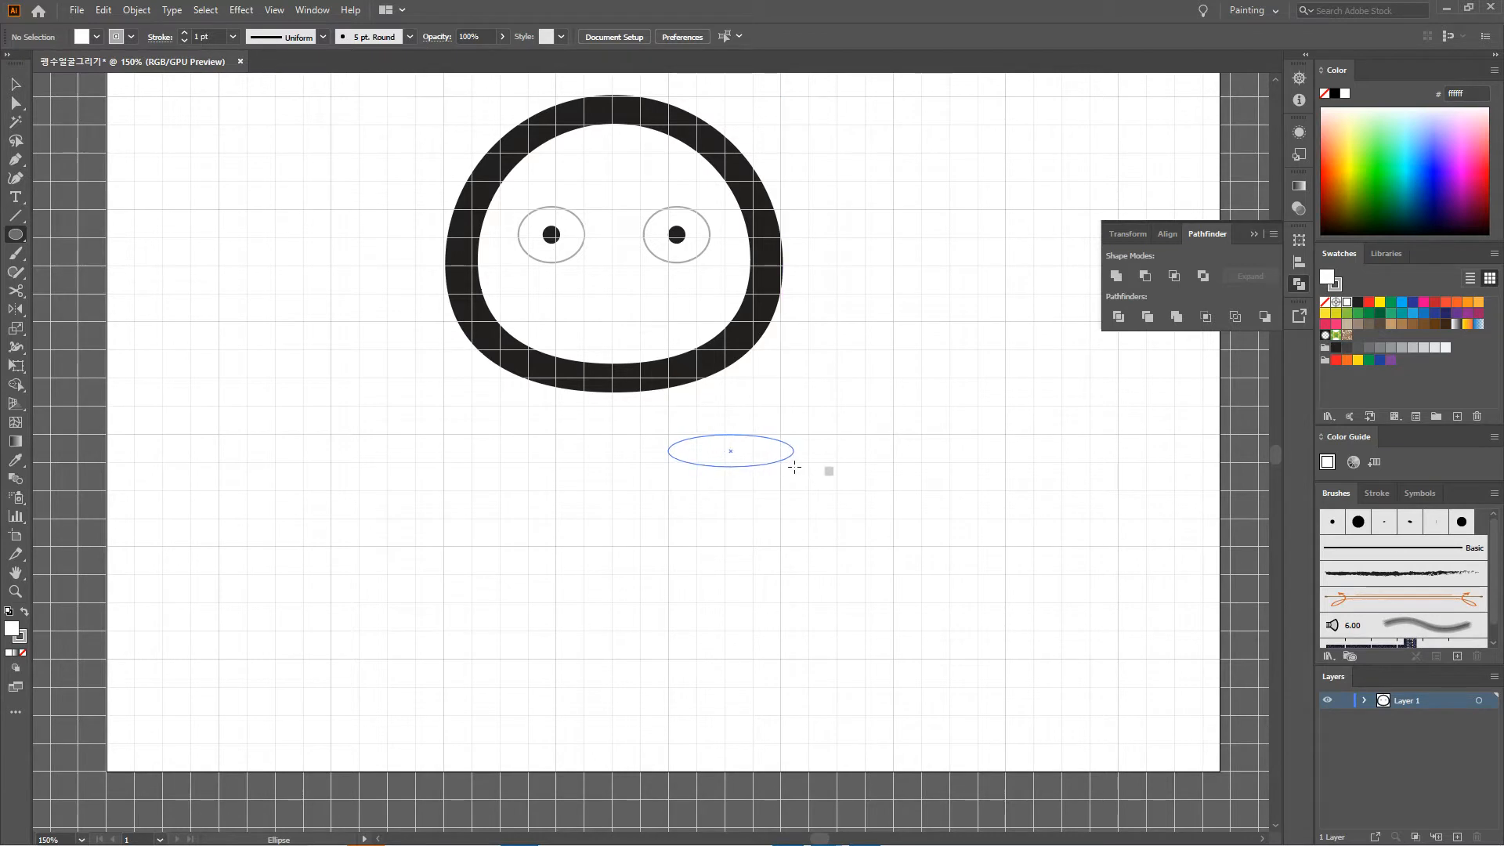
pyautogui.click(15, 84)
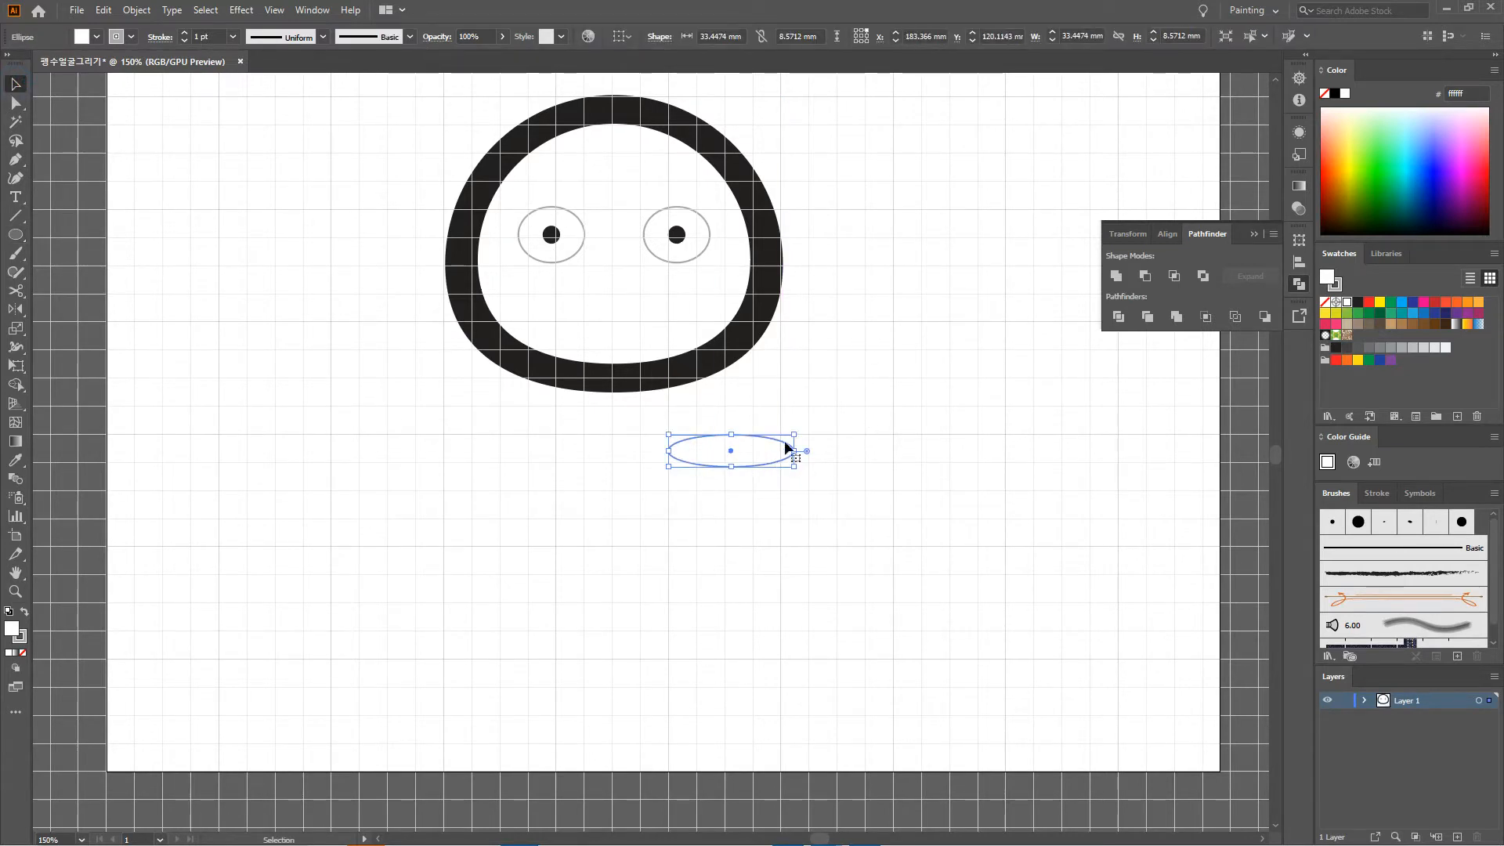
# Step: Fill the flat ellipse with yellow ffde17 and colour its stroke orange fbb040
pyautogui.scroll(1, 791, 441)
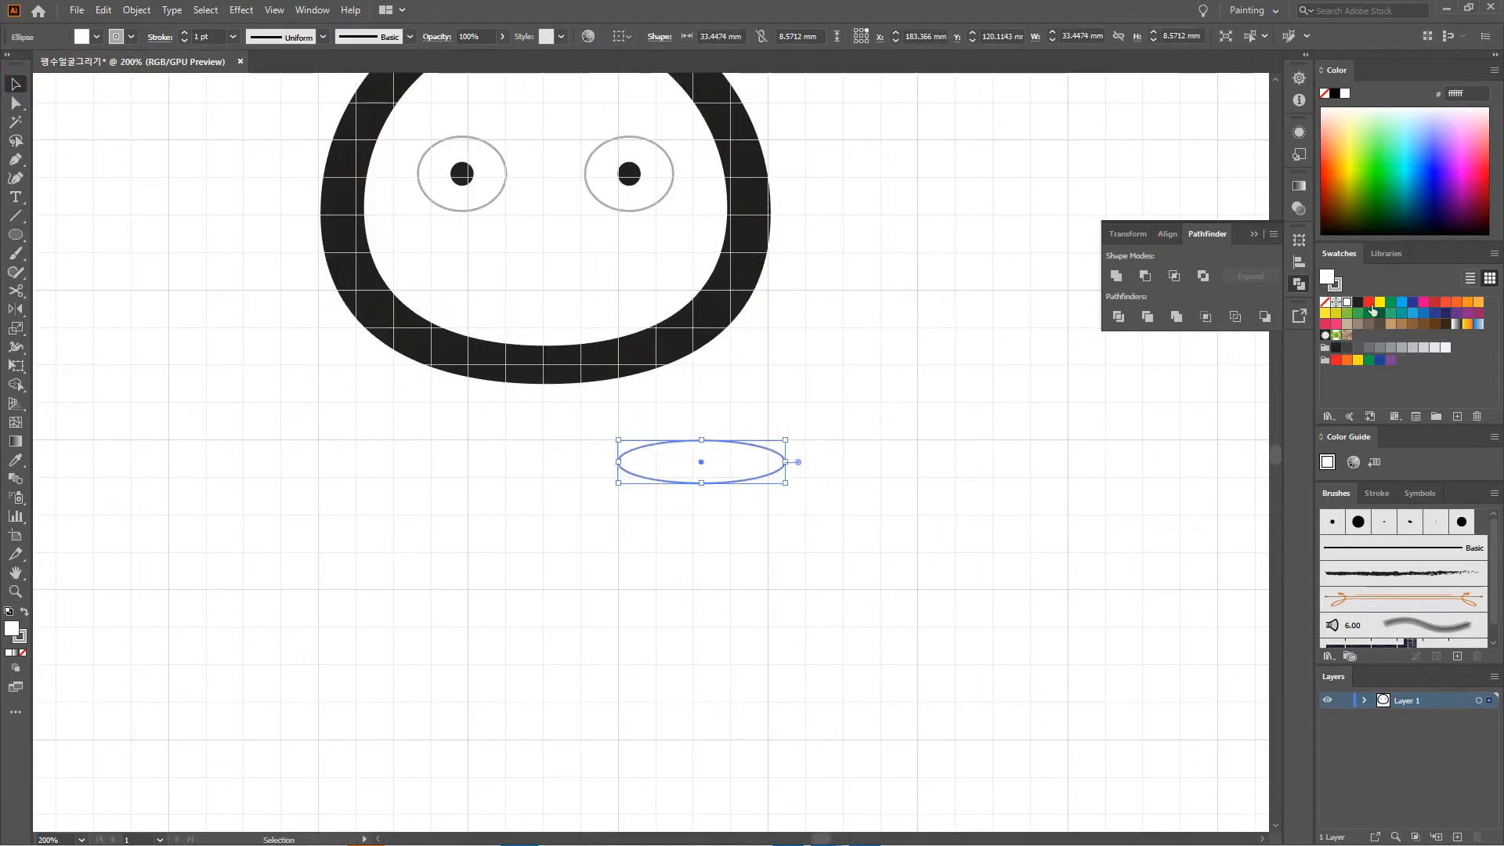
pyautogui.click(1359, 361)
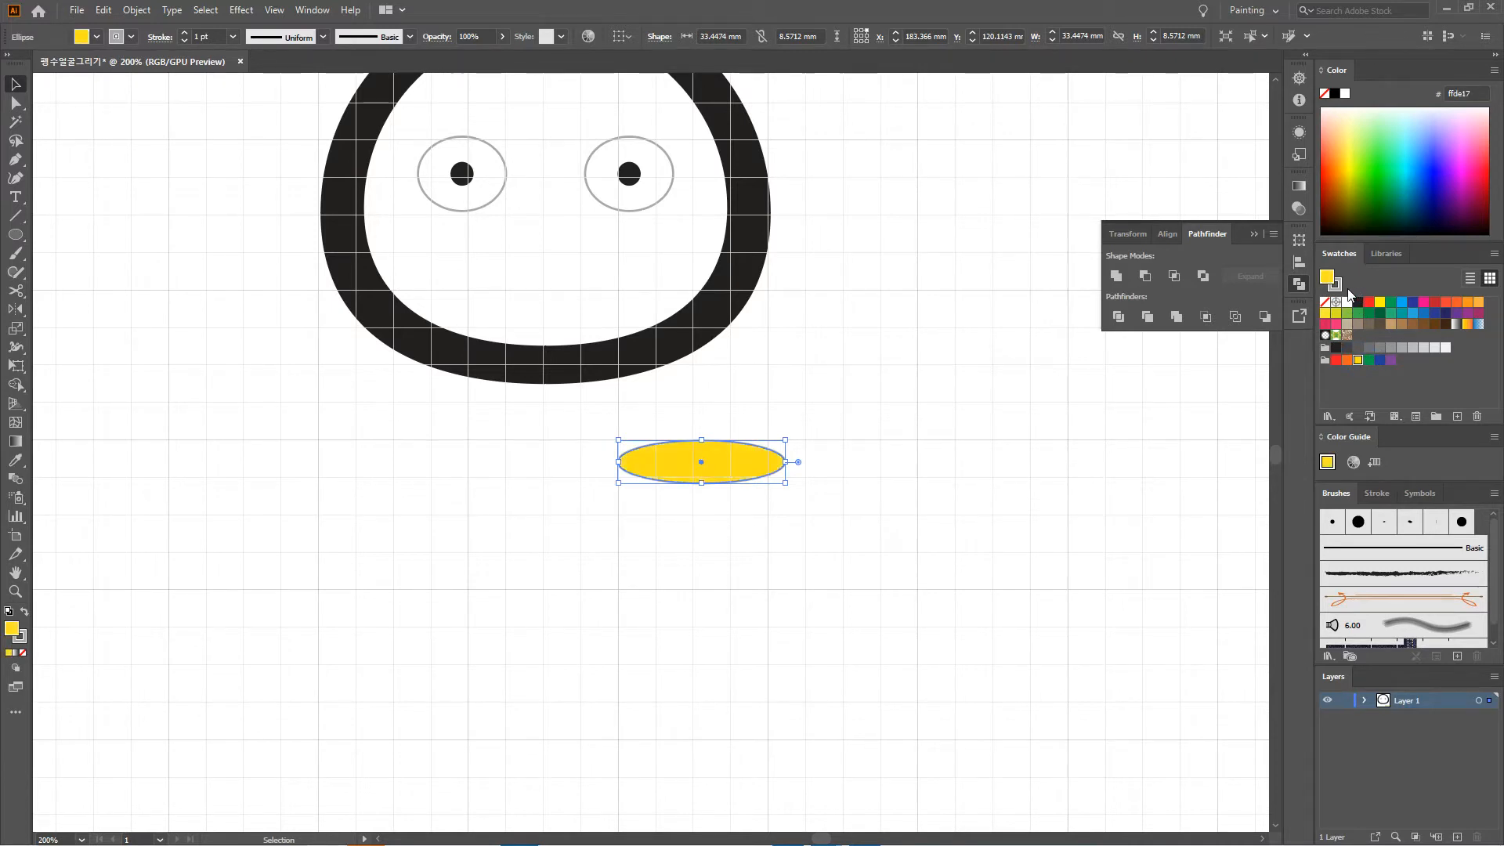
pyautogui.click(1339, 287)
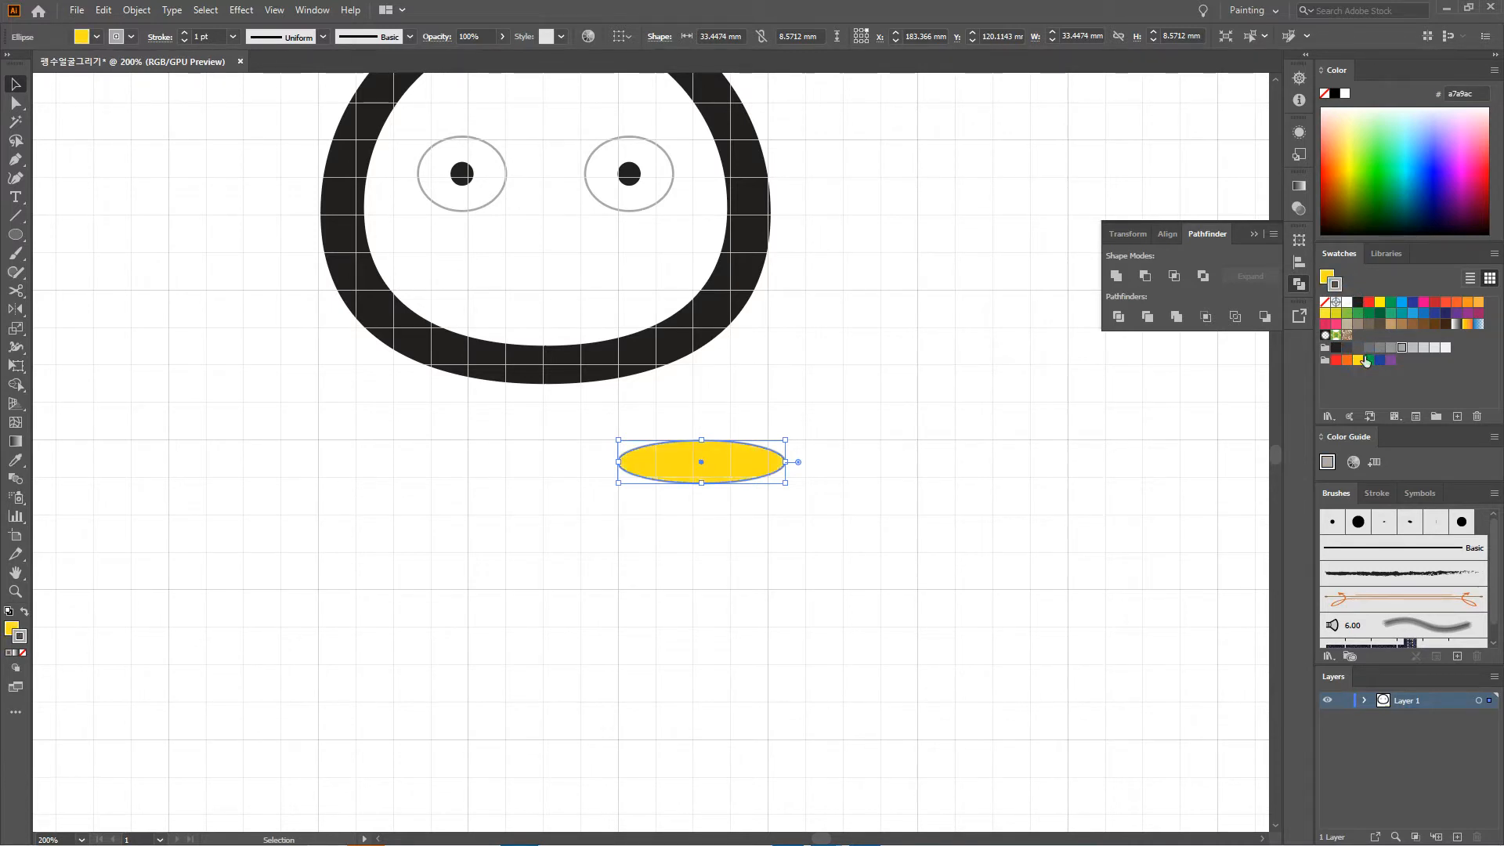
pyautogui.click(1477, 306)
pyautogui.click(871, 453)
# Step: Duplicate the yellow ellipse about 27 mm horizontally to the right so that the two ellipses overlap slightly at their ends
pyautogui.scroll(1, 871, 454)
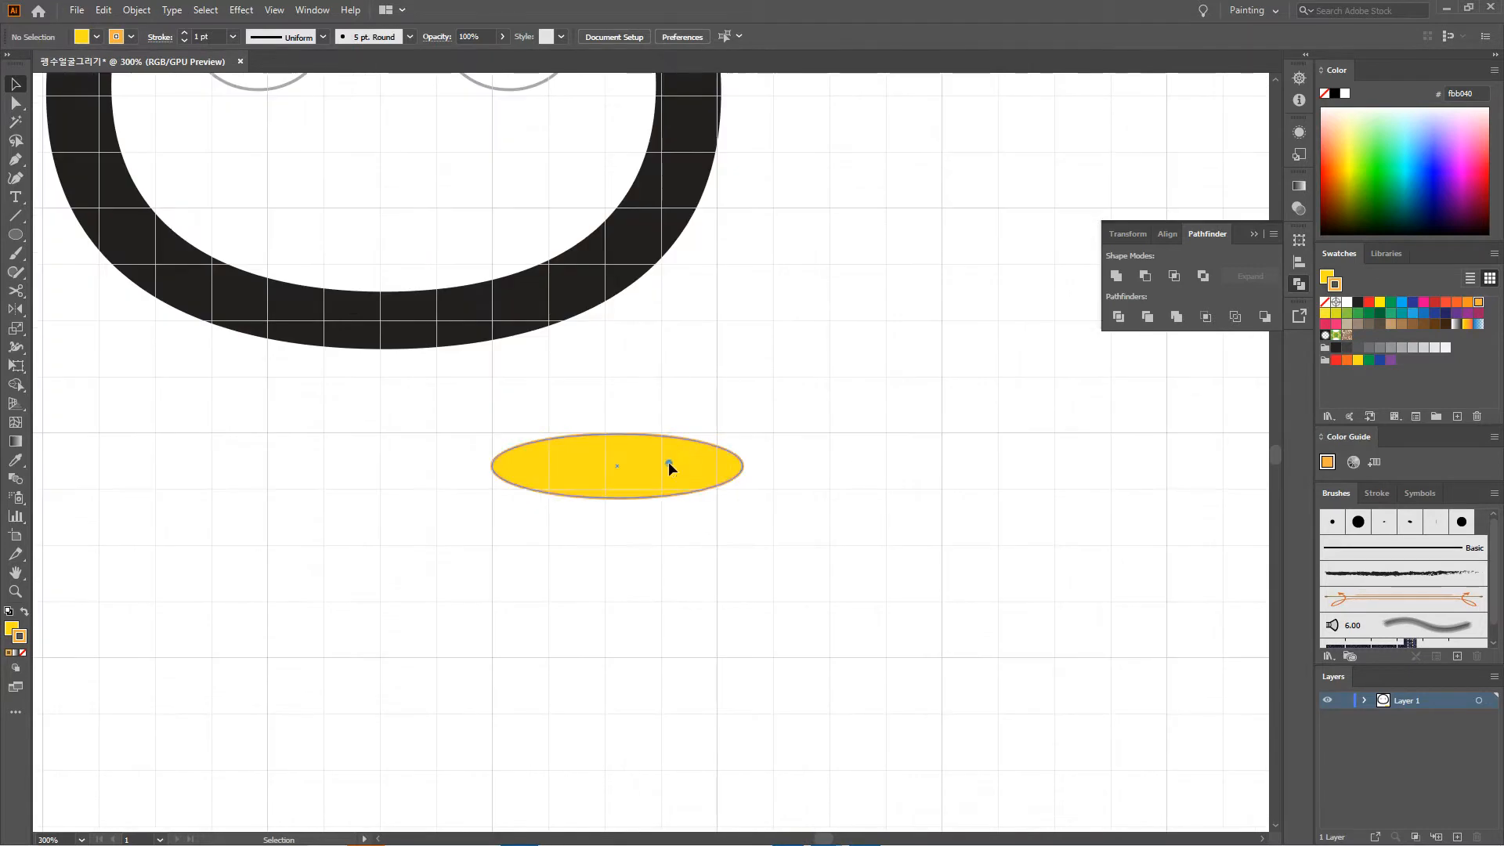
pyautogui.click(588, 454)
pyautogui.moveTo(581, 453); pyautogui.dragTo(776, 454)
pyautogui.scroll(-3, 798, 495)
pyautogui.scroll(1, 861, 495)
pyautogui.click(816, 388)
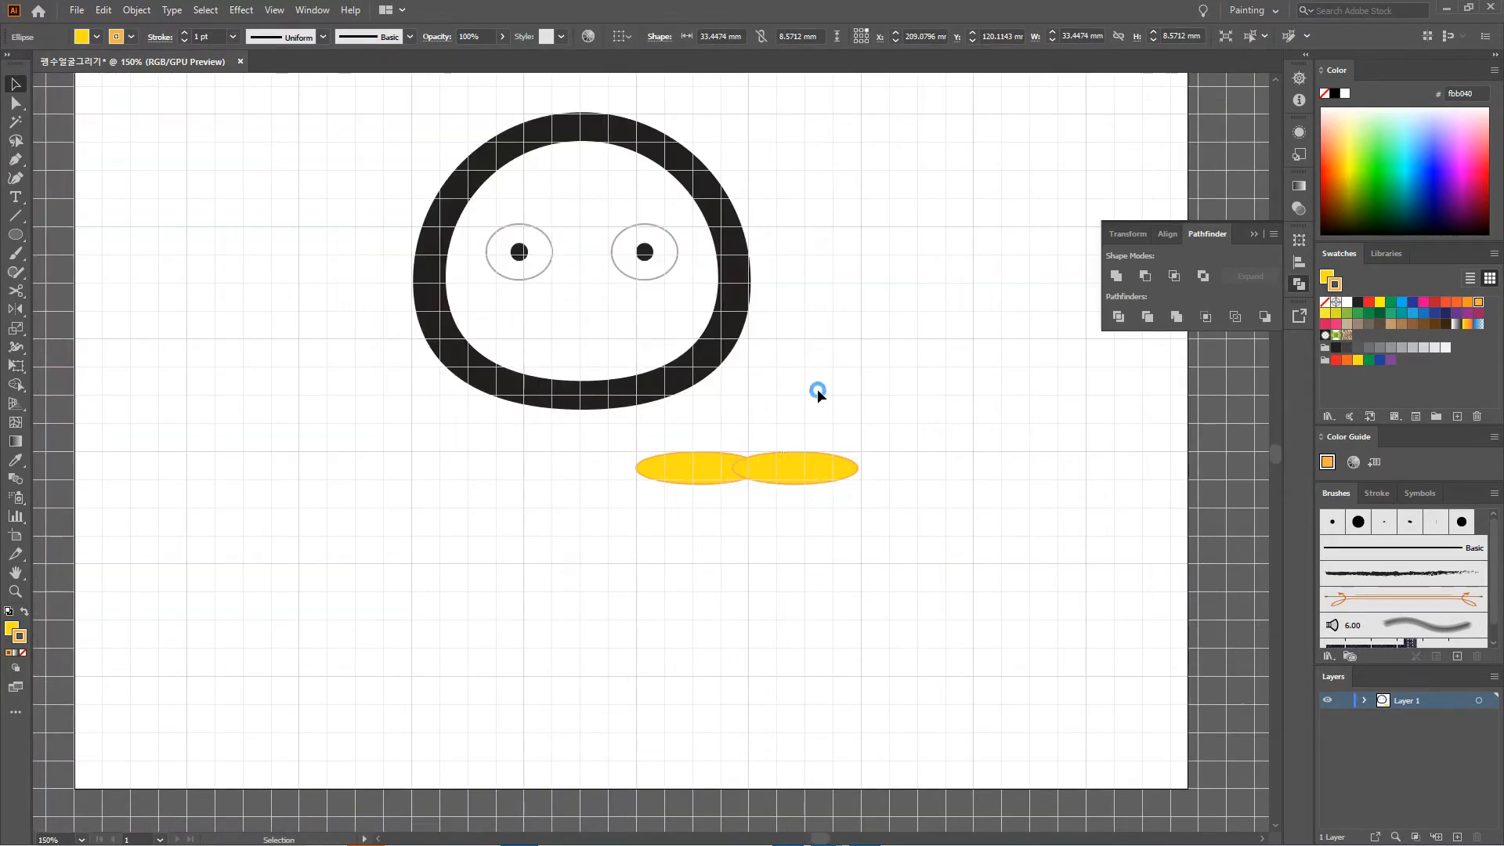
pyautogui.moveTo(790, 463); pyautogui.dragTo(791, 462)
pyautogui.click(742, 389)
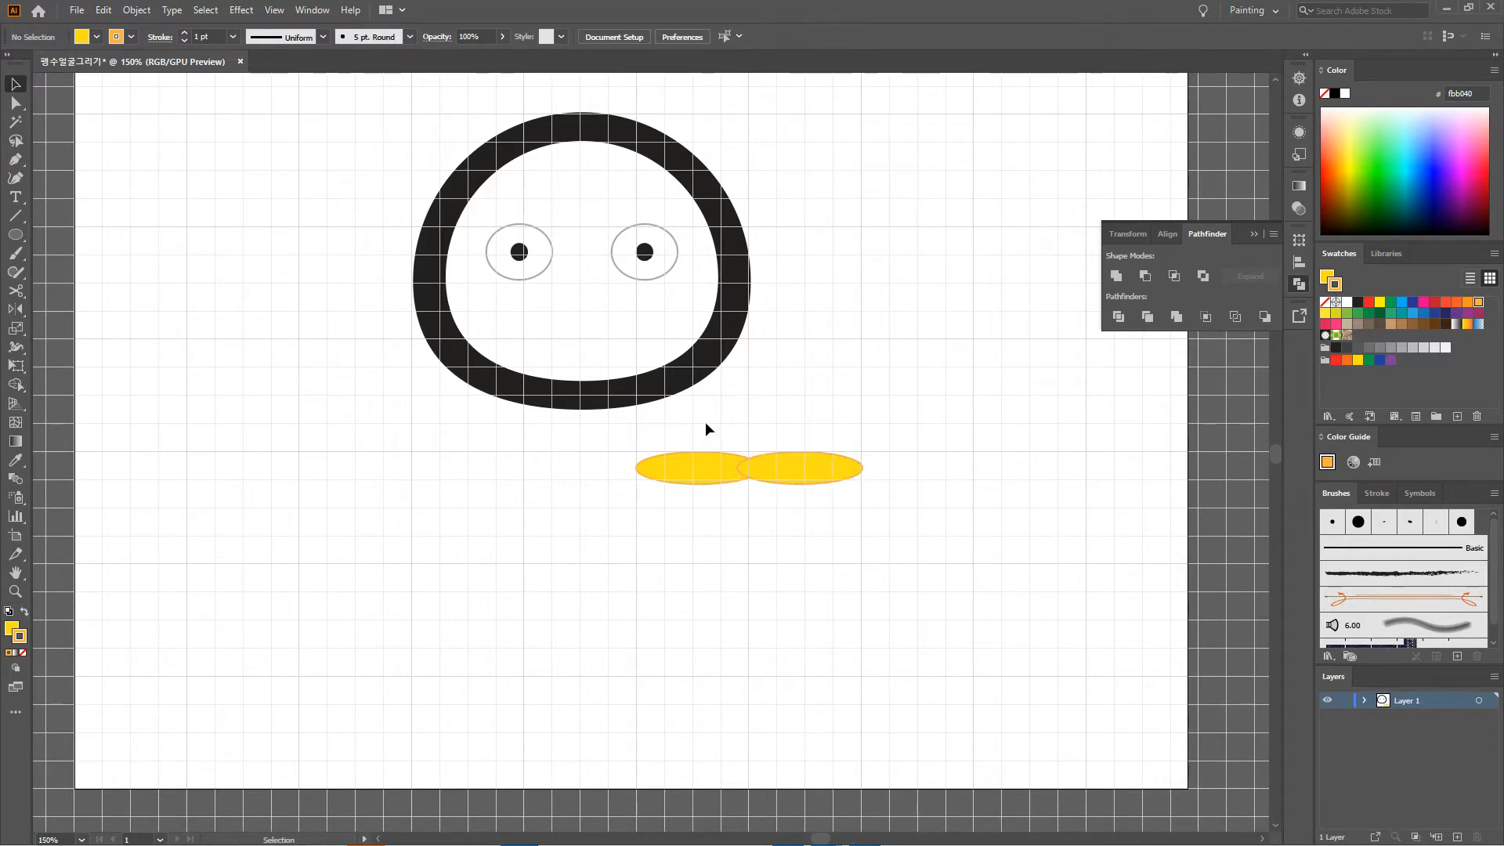
# Step: Unite the two overlapping yellow ellipses into one beak shape
pyautogui.moveTo(705, 423); pyautogui.dragTo(789, 548)
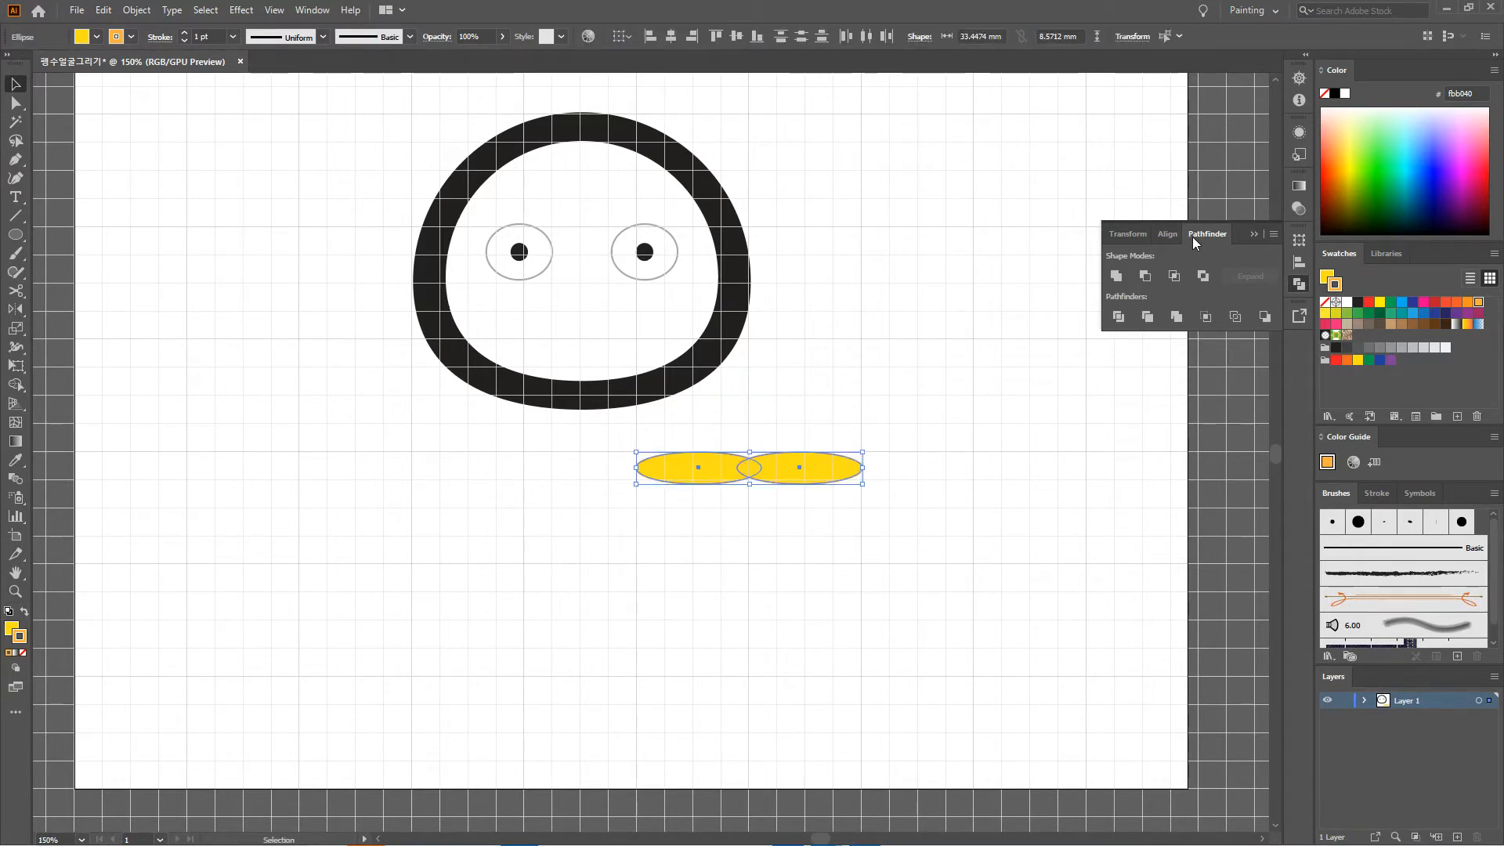
pyautogui.click(1116, 277)
pyautogui.scroll(1, 765, 526)
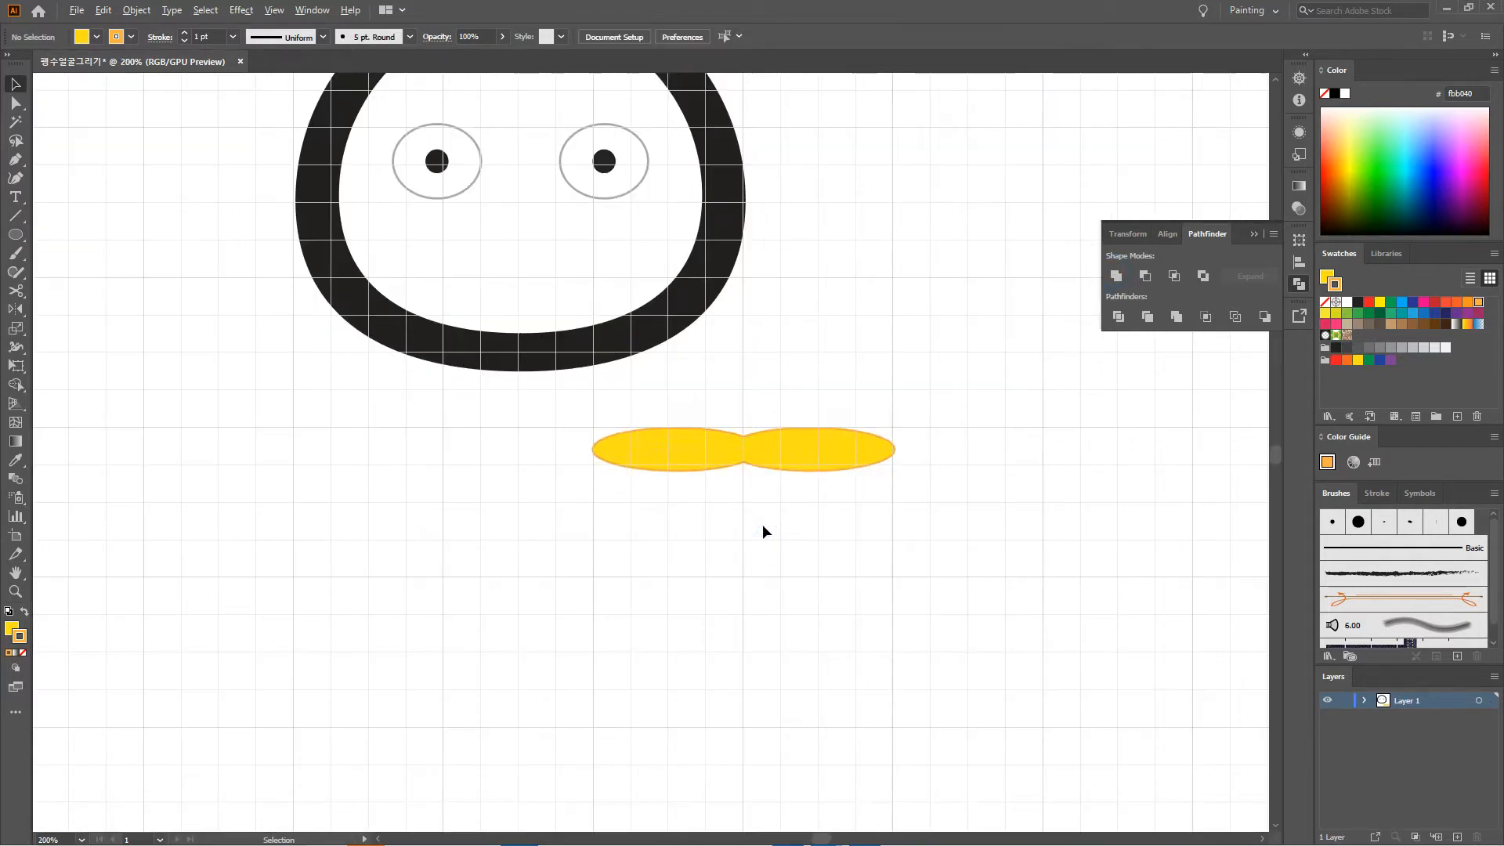
# Step: Smooth the notches at the beak's lower and upper middle anchors by extending their handles horizontally
pyautogui.press('a')
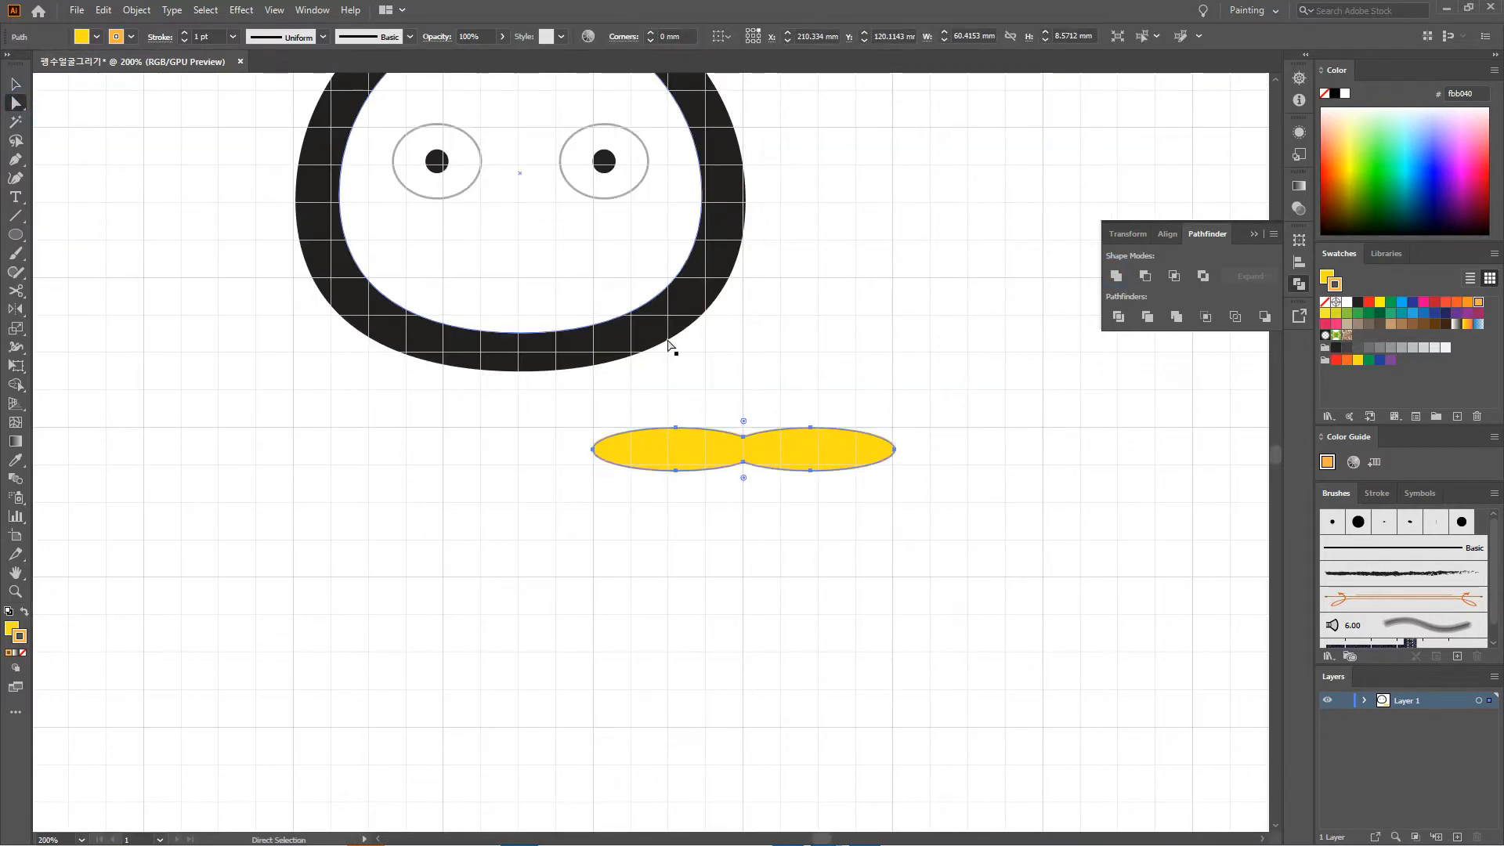
pyautogui.click(743, 462)
pyautogui.scroll(-1, 772, 470)
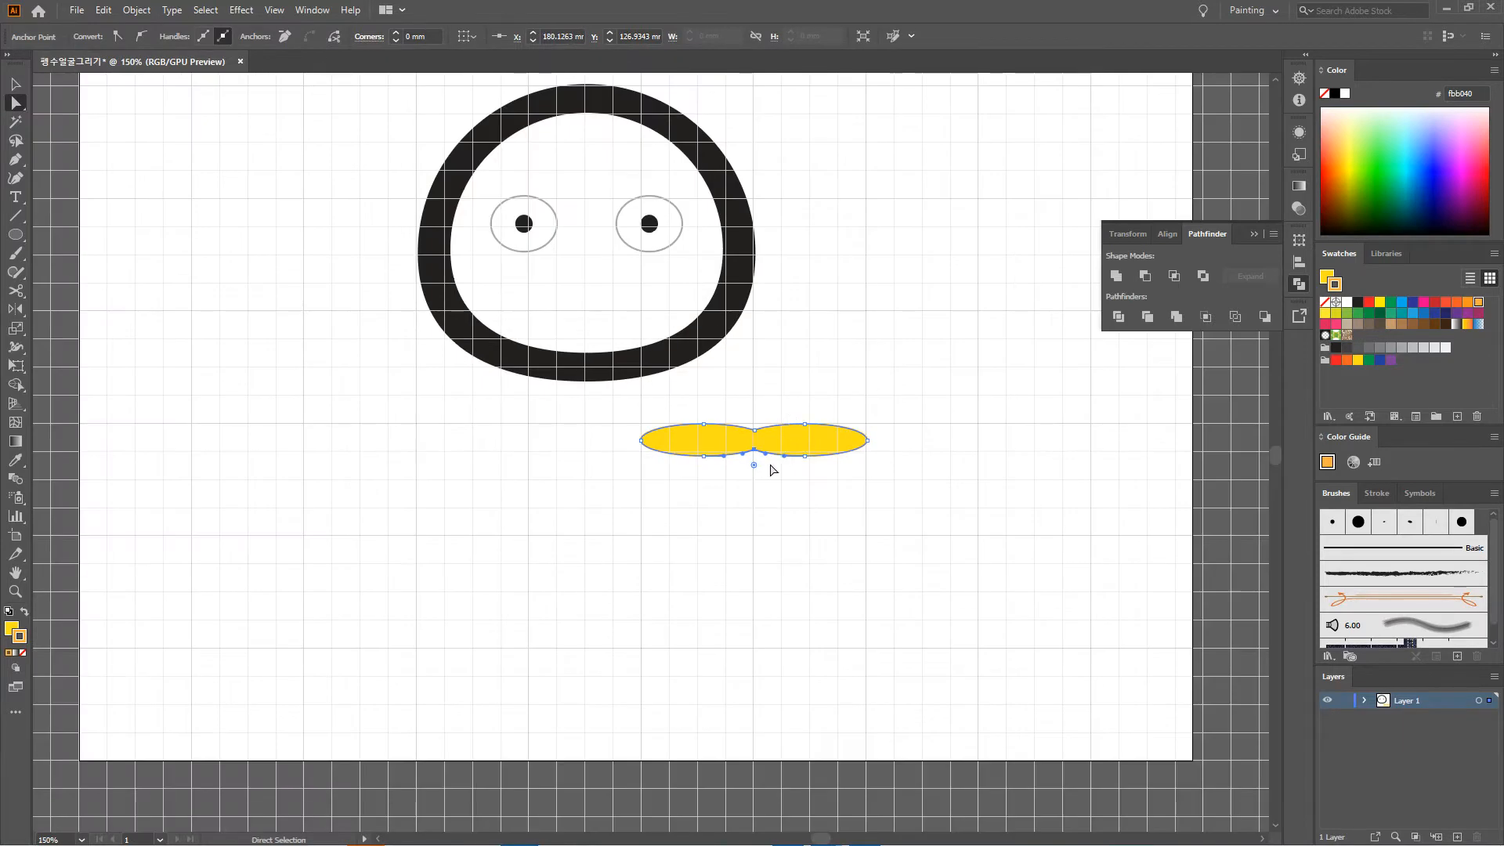
pyautogui.moveTo(769, 460); pyautogui.dragTo(727, 449)
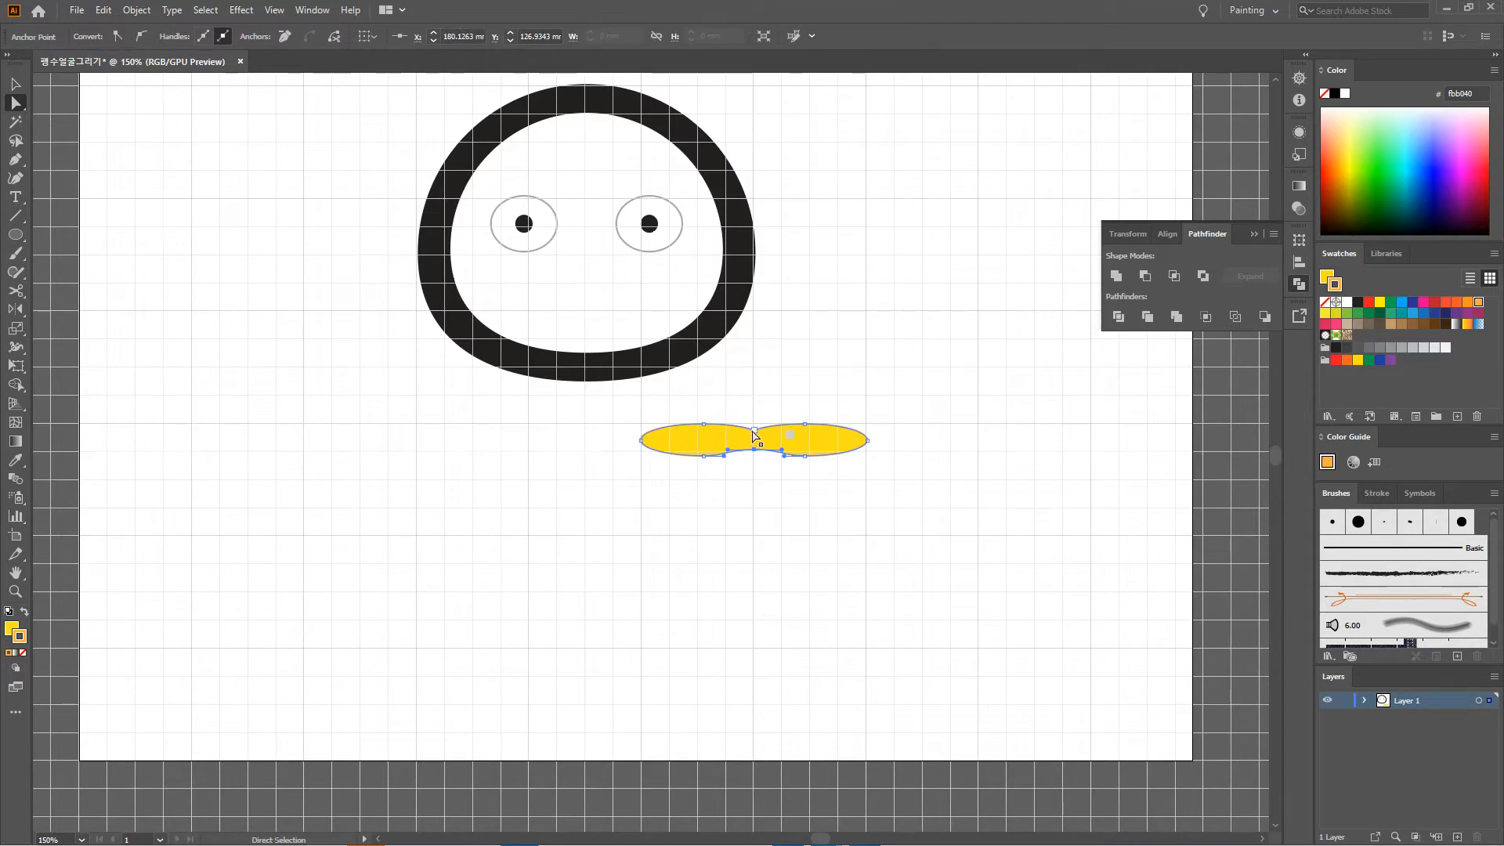
pyautogui.click(755, 431)
pyautogui.moveTo(765, 427); pyautogui.dragTo(726, 430)
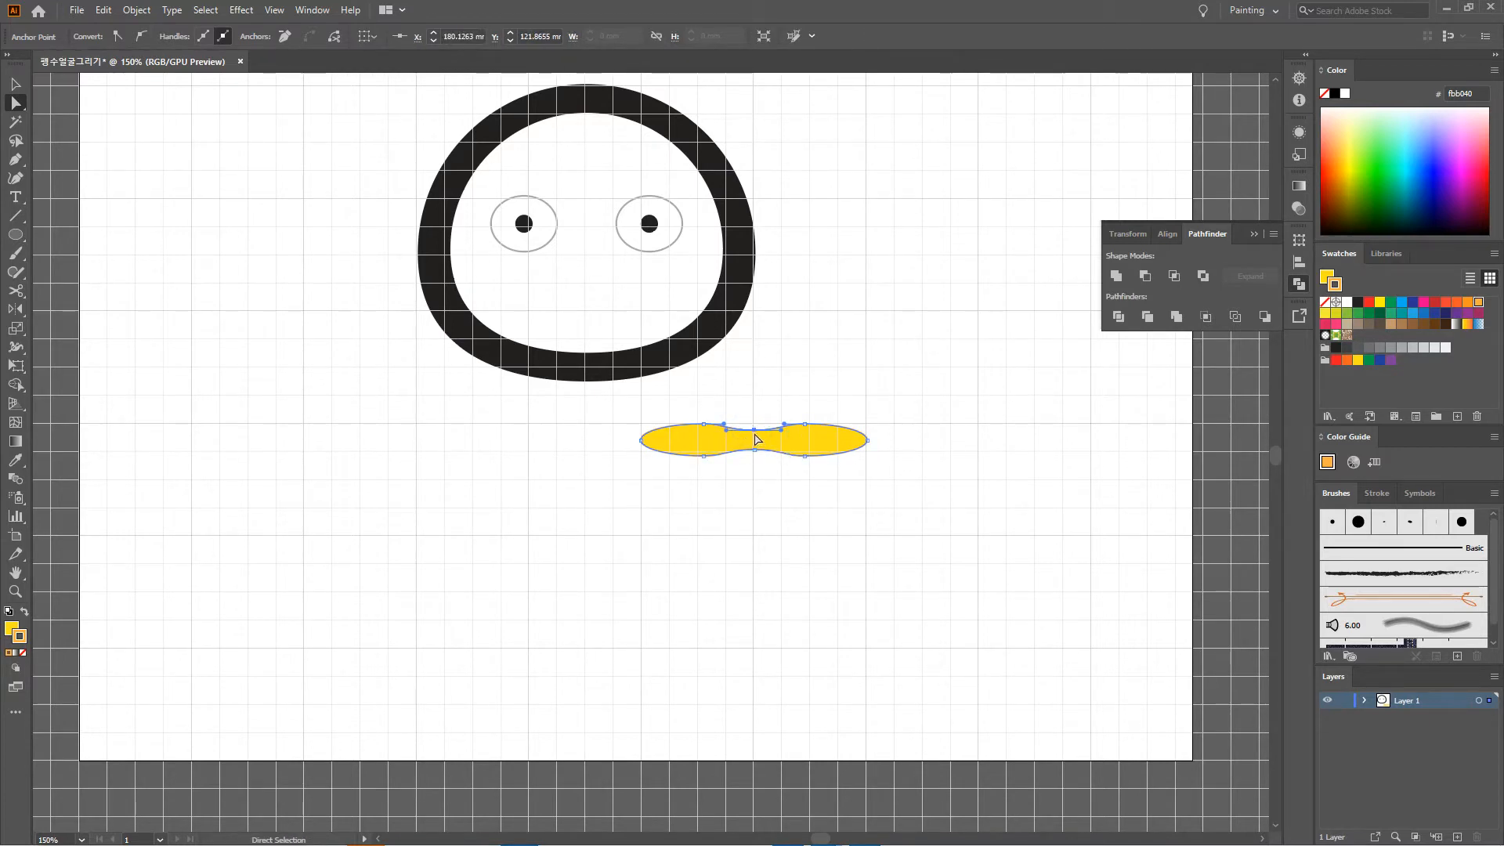
# Step: Raise the beak's upper middle anchor about 9 mm and its lower middle anchor slightly to form a central arch
pyautogui.moveTo(754, 430); pyautogui.dragTo(754, 395)
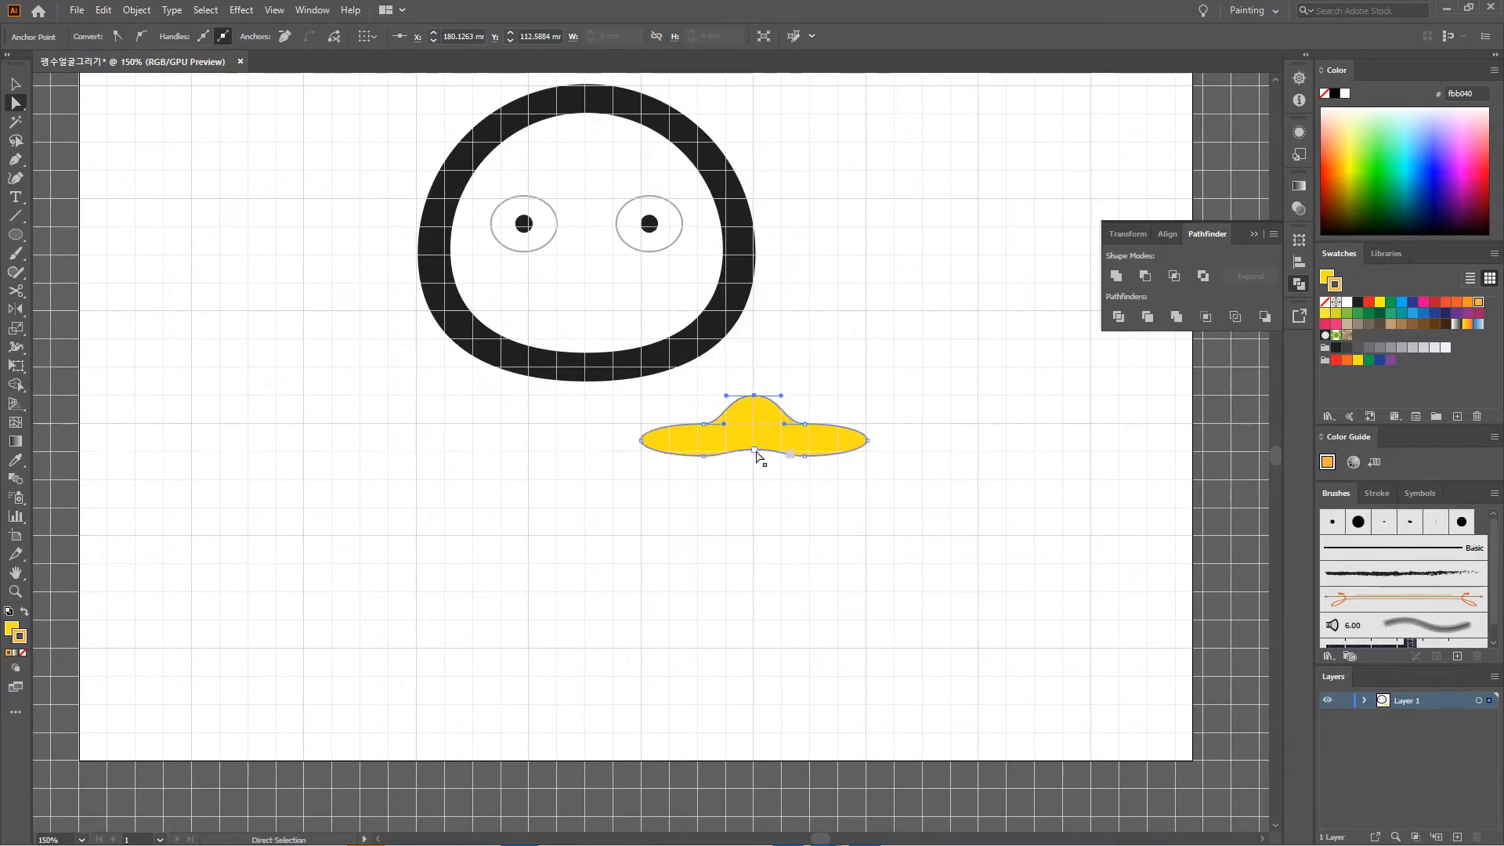
pyautogui.moveTo(756, 452); pyautogui.dragTo(757, 442)
pyautogui.click(829, 394)
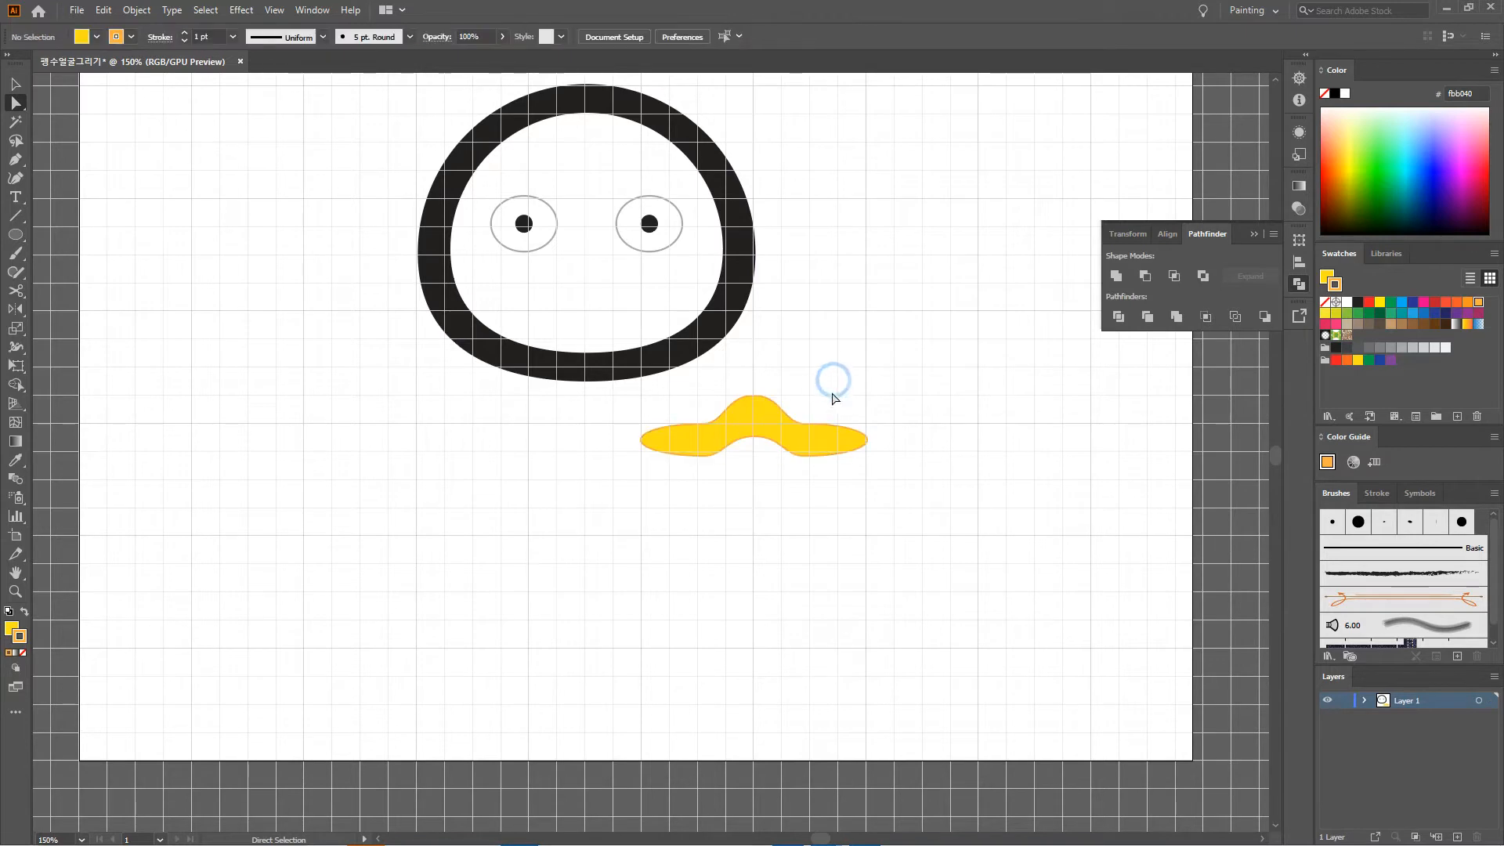
# Step: Broaden the top of the beak's central bump by lengthening the upper middle anchor's horizontal handles
pyautogui.click(759, 397)
pyautogui.click(755, 397)
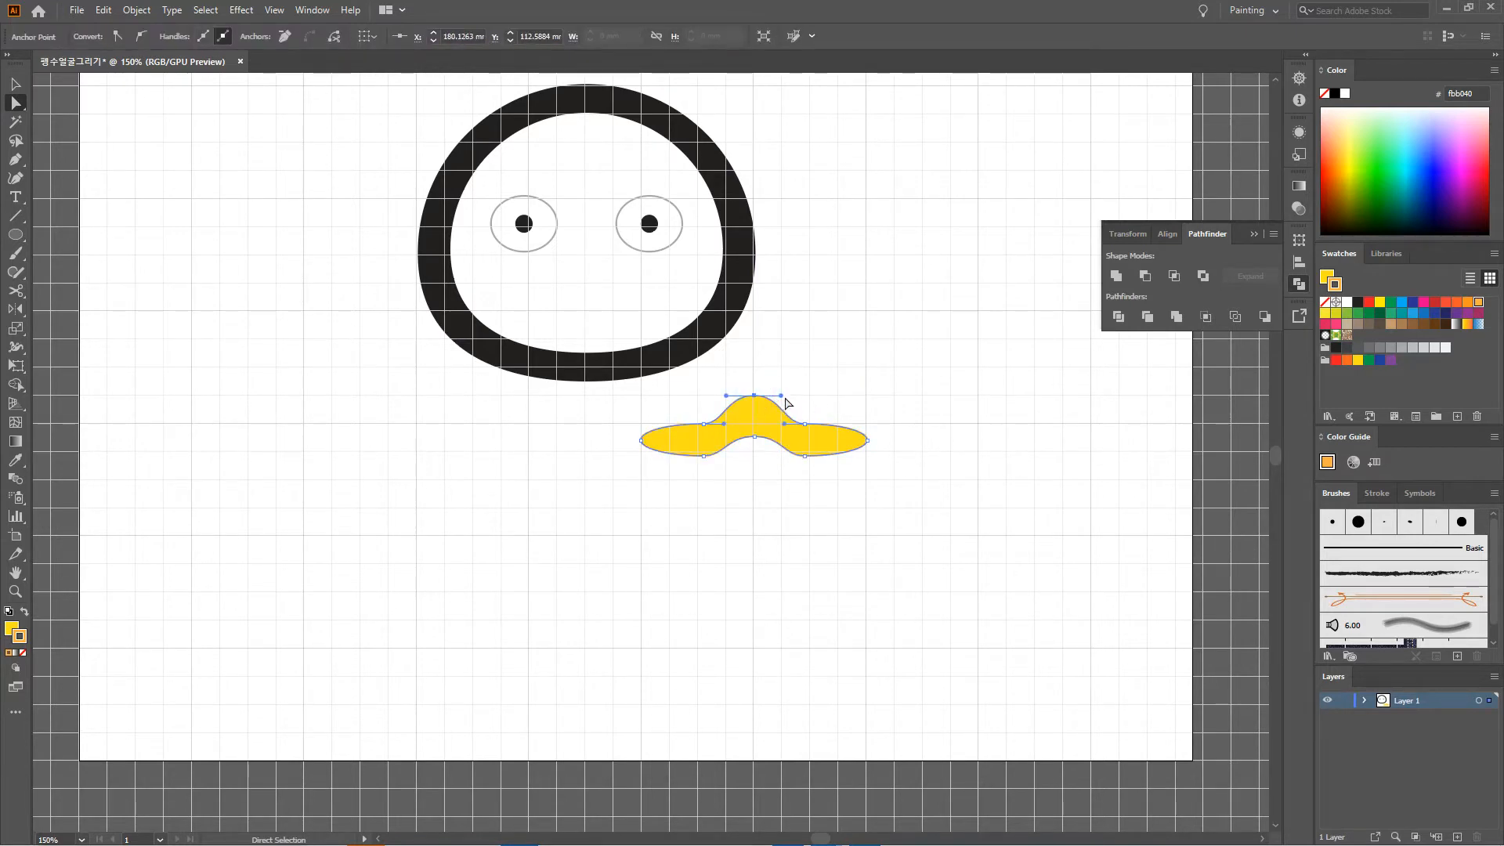
pyautogui.moveTo(781, 396); pyautogui.dragTo(715, 395)
pyautogui.click(840, 357)
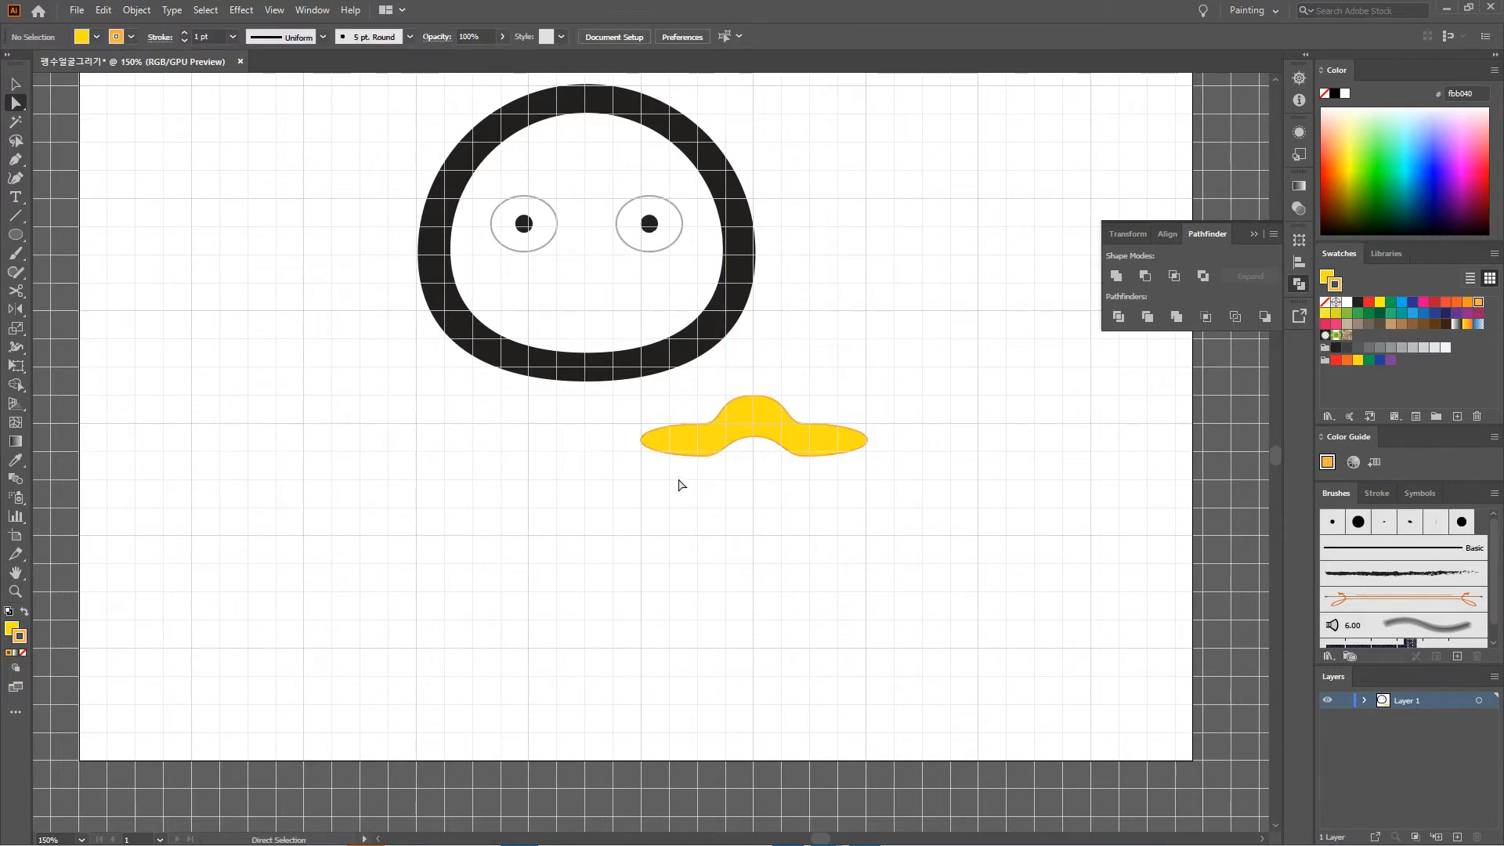
# Step: Round off both outer ends of the beak by lengthening the vertical handles of the end anchors
pyautogui.click(639, 439)
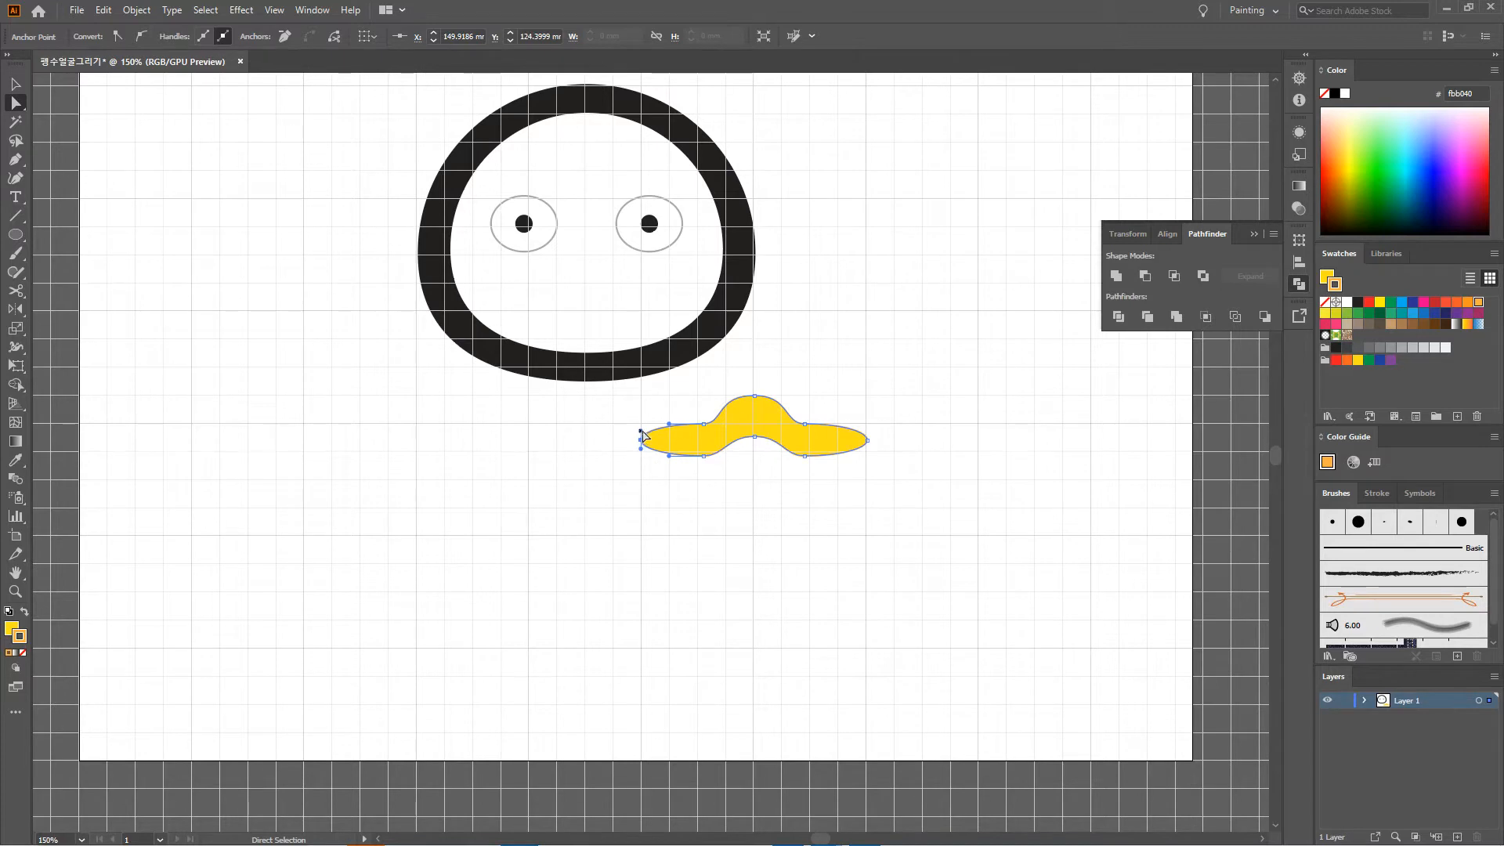
pyautogui.moveTo(642, 430)
pyautogui.mouseDown()
pyautogui.moveTo(643, 409)
pyautogui.moveTo(640, 456)
pyautogui.mouseUp()
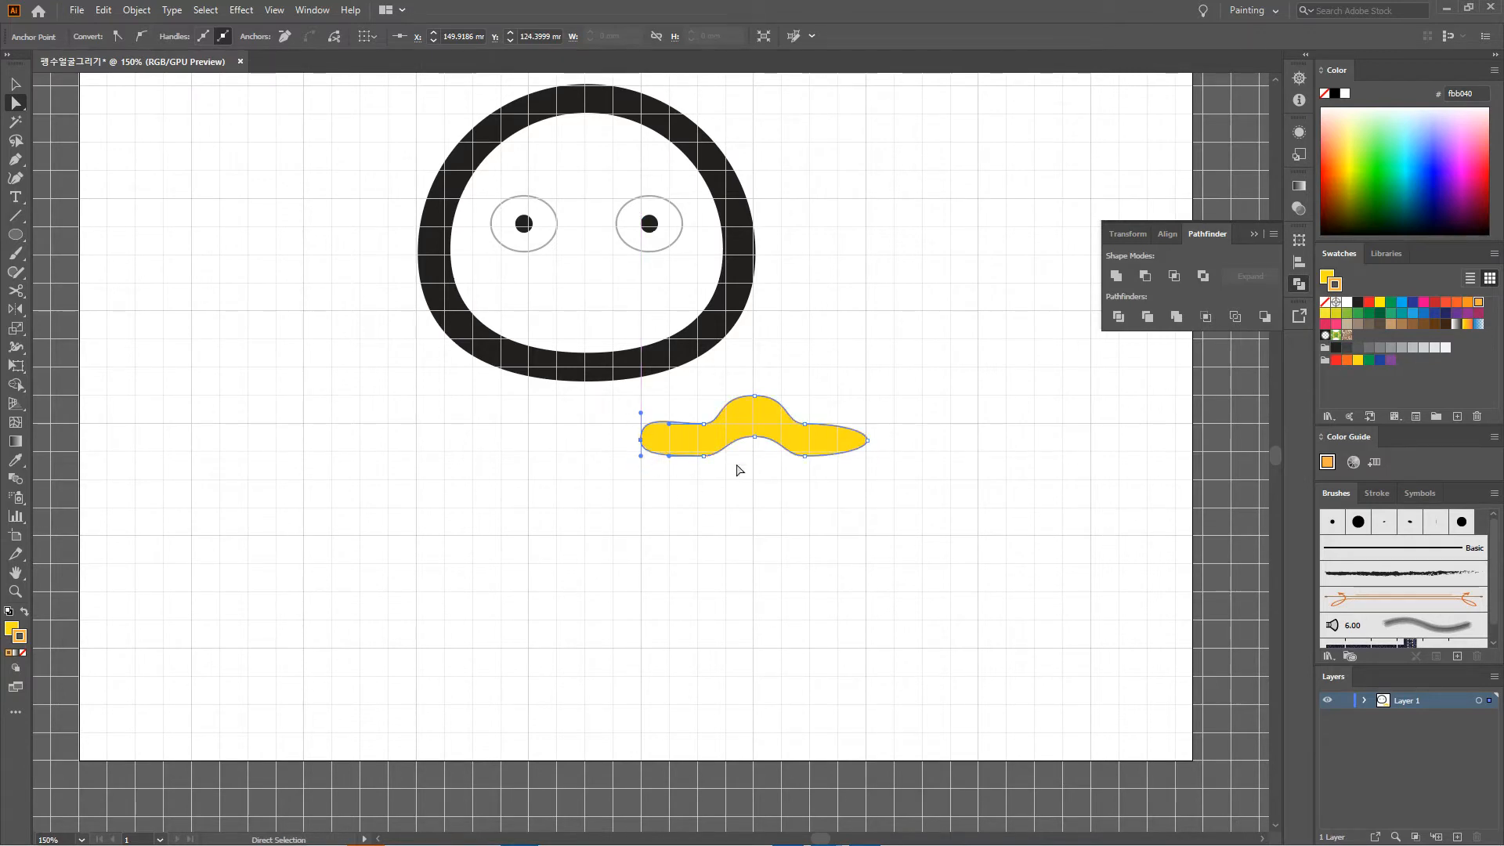
pyautogui.click(868, 441)
pyautogui.moveTo(867, 436)
pyautogui.mouseDown()
pyautogui.moveTo(866, 408)
pyautogui.moveTo(866, 455)
pyautogui.mouseUp()
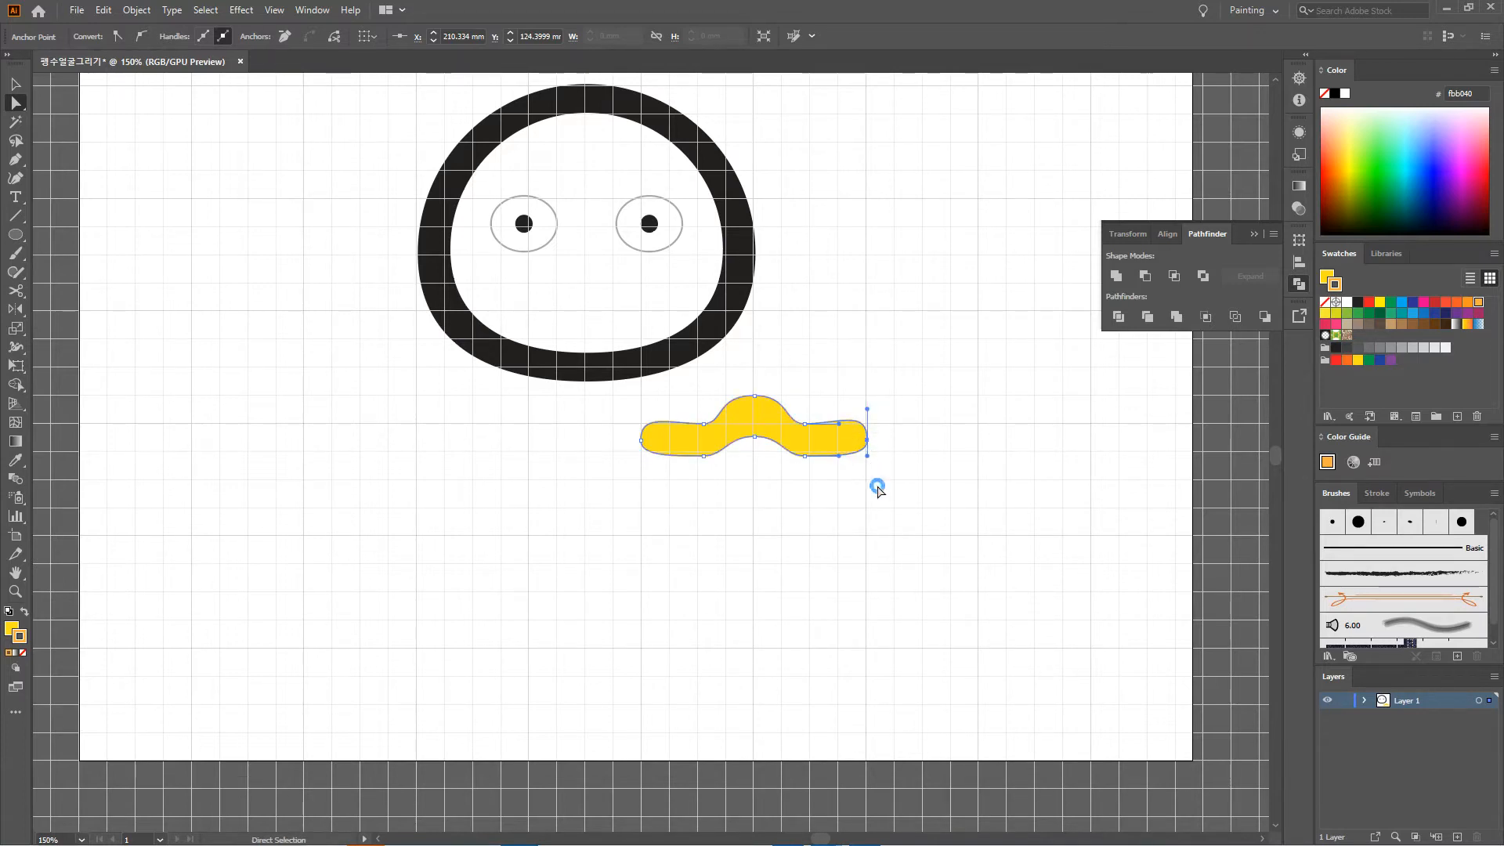
# Step: Tilt the handles of the beak's two lower notch anchors to swell its lower outer lobes, and raise its upper middle anchor slightly
pyautogui.click(877, 487)
pyautogui.click(712, 458)
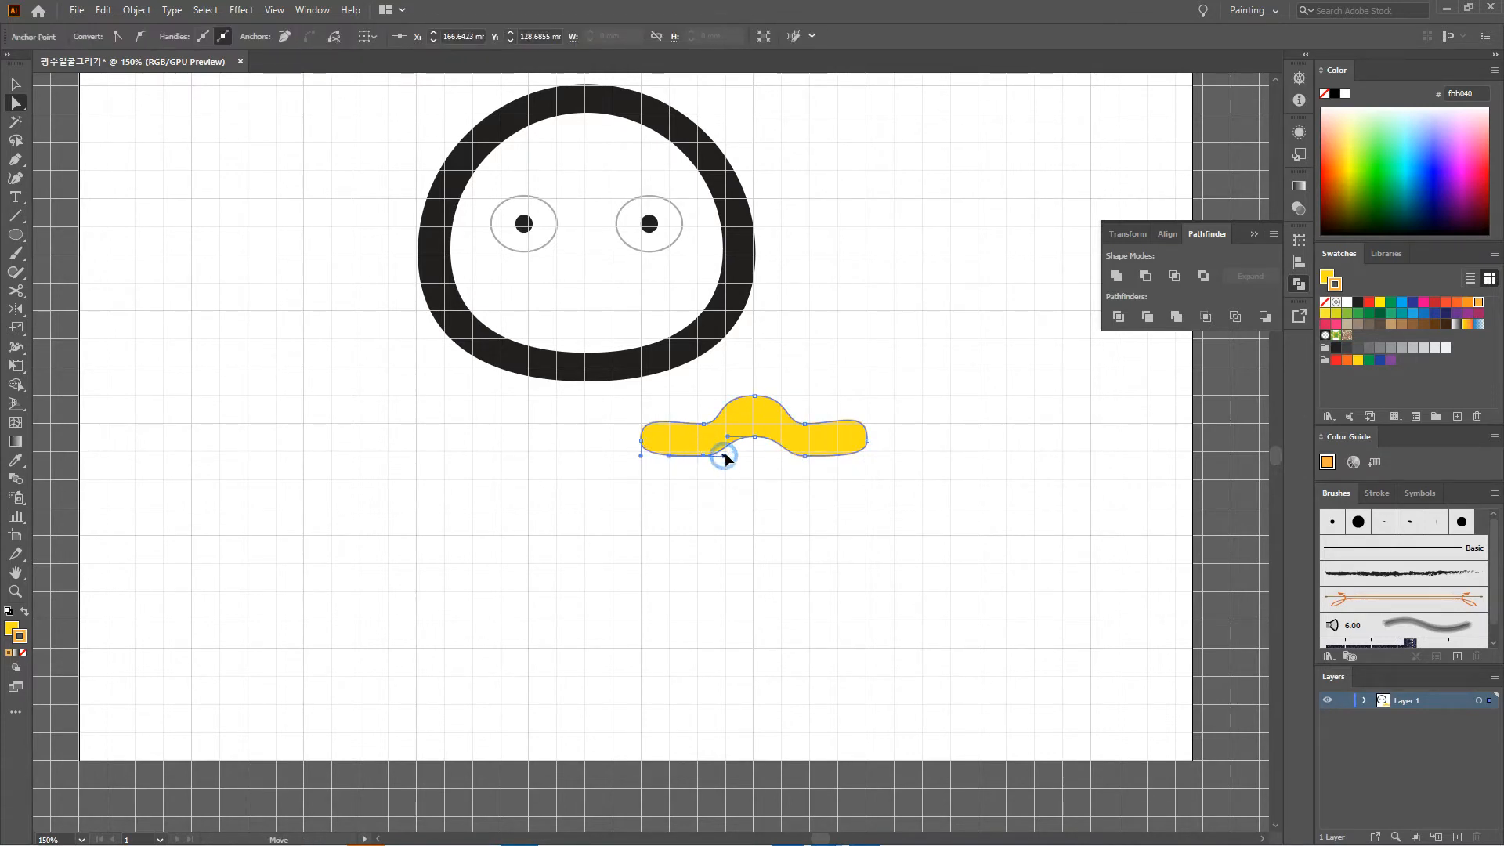
pyautogui.moveTo(724, 454); pyautogui.dragTo(727, 446)
pyautogui.click(803, 455)
pyautogui.moveTo(783, 455); pyautogui.dragTo(781, 451)
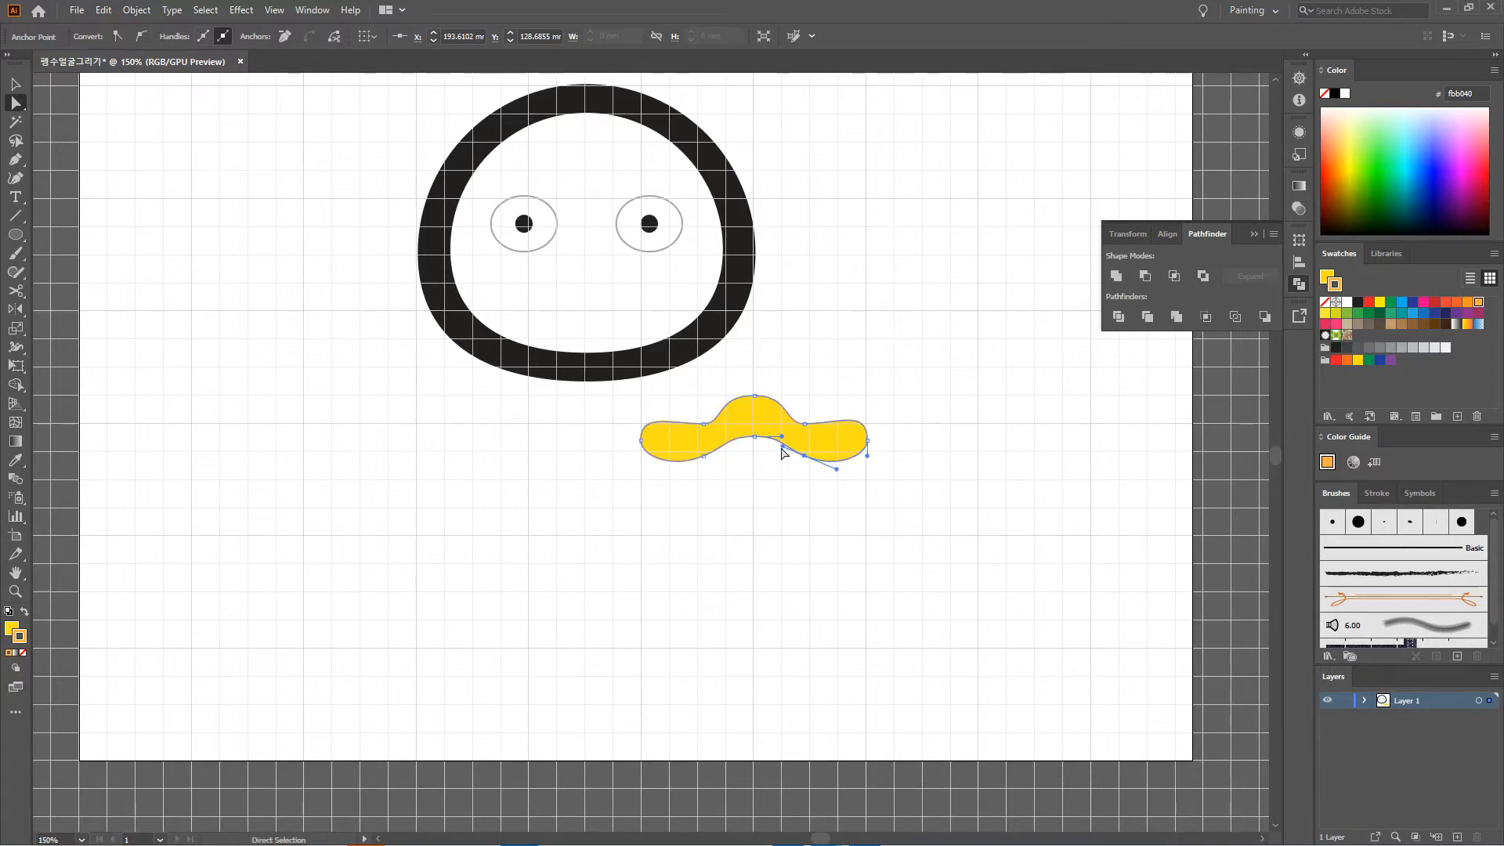
pyautogui.click(854, 526)
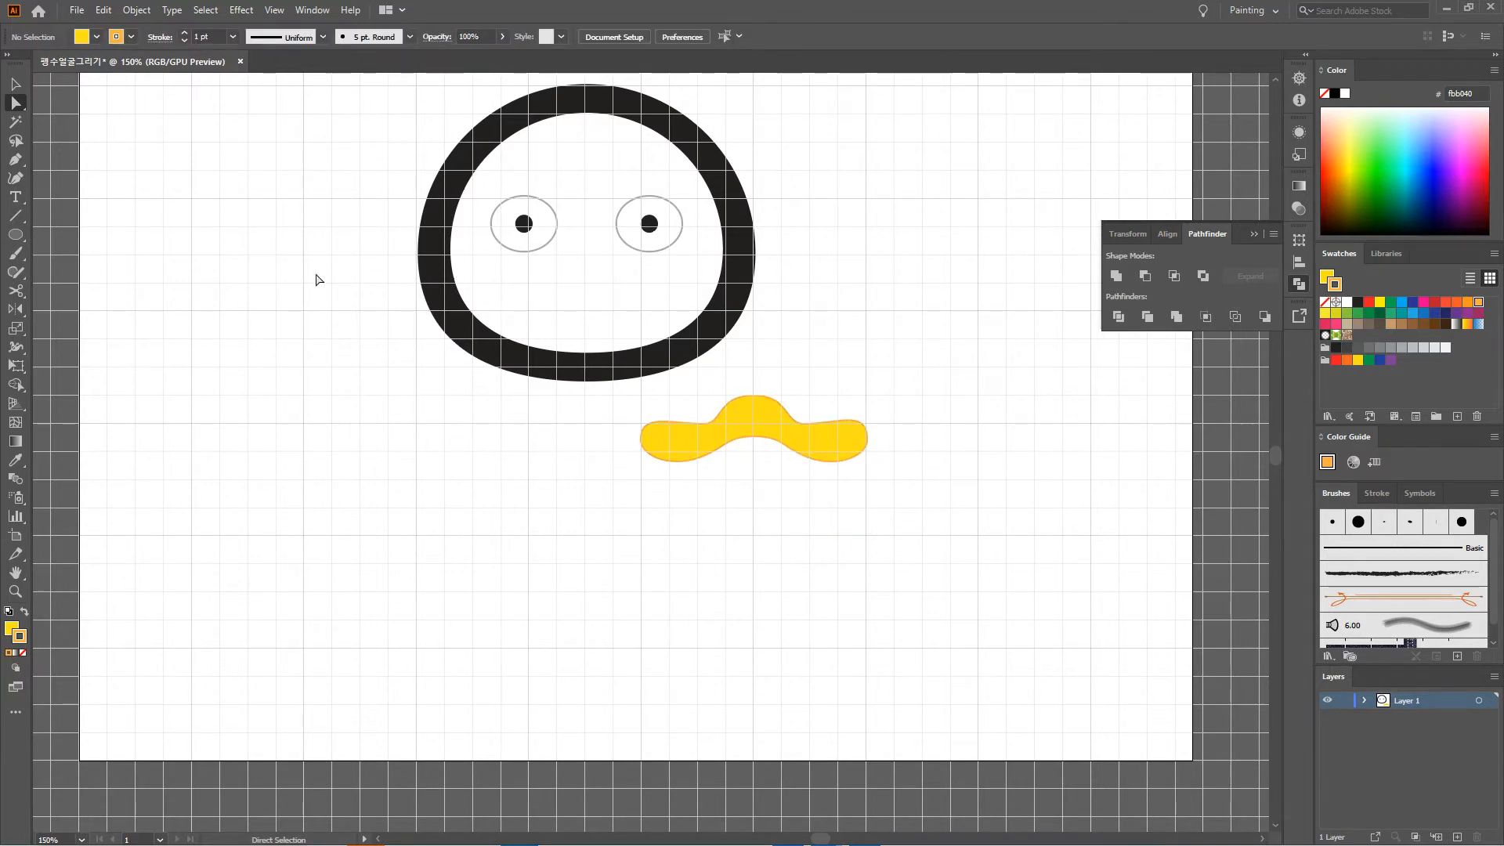
pyautogui.moveTo(740, 380)
pyautogui.mouseDown()
pyautogui.moveTo(772, 409)
pyautogui.moveTo(754, 389)
pyautogui.mouseUp()
pyautogui.click(826, 373)
# Step: Draw a yellow ellipse about 35 × 20 mm centred on the beak's lower middle and send it behind the beak
pyautogui.click(15, 234)
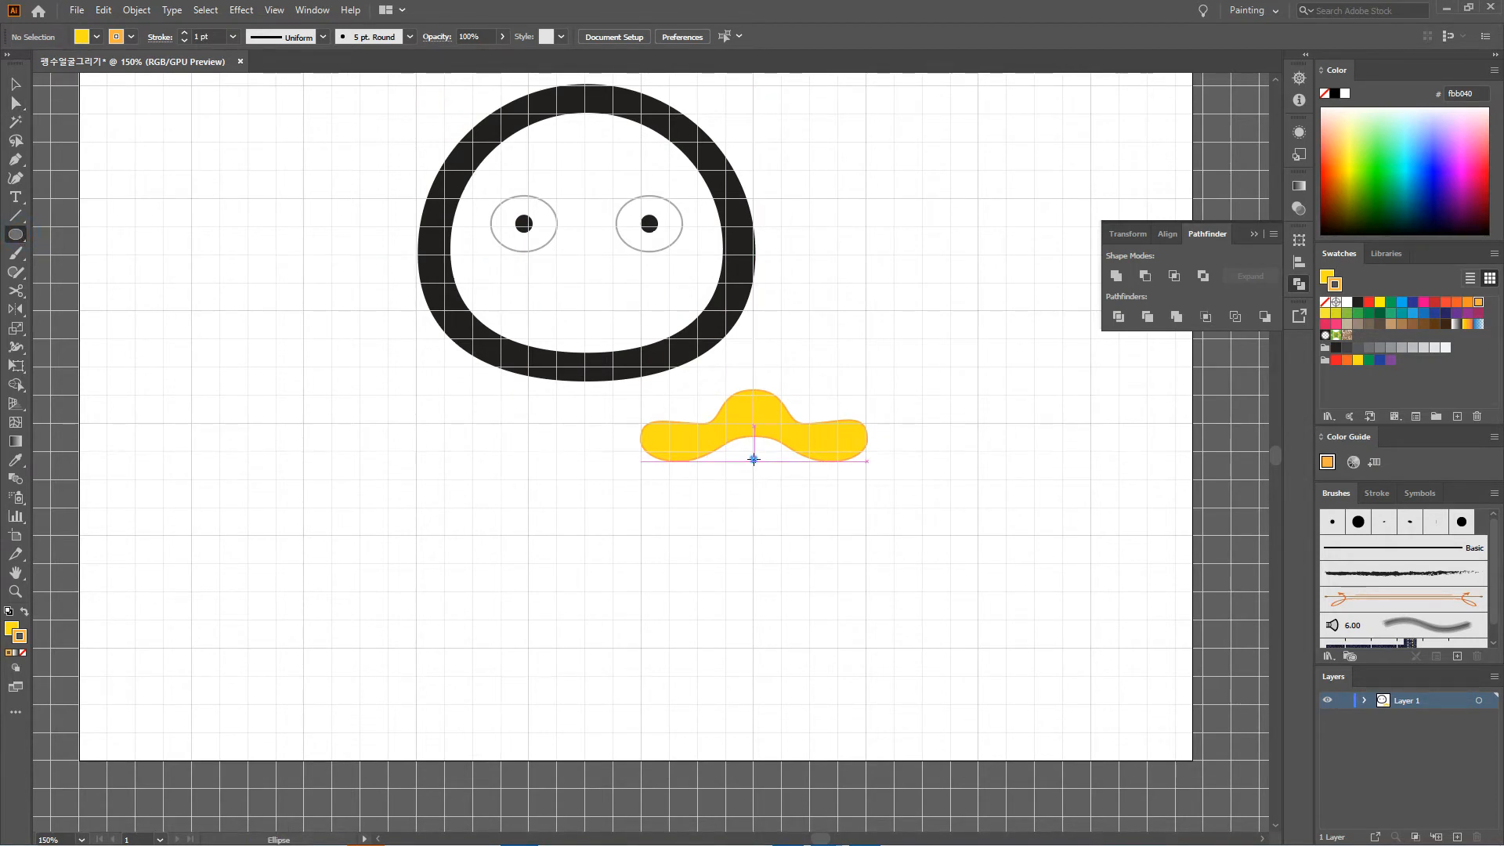
pyautogui.moveTo(753, 459); pyautogui.dragTo(821, 497)
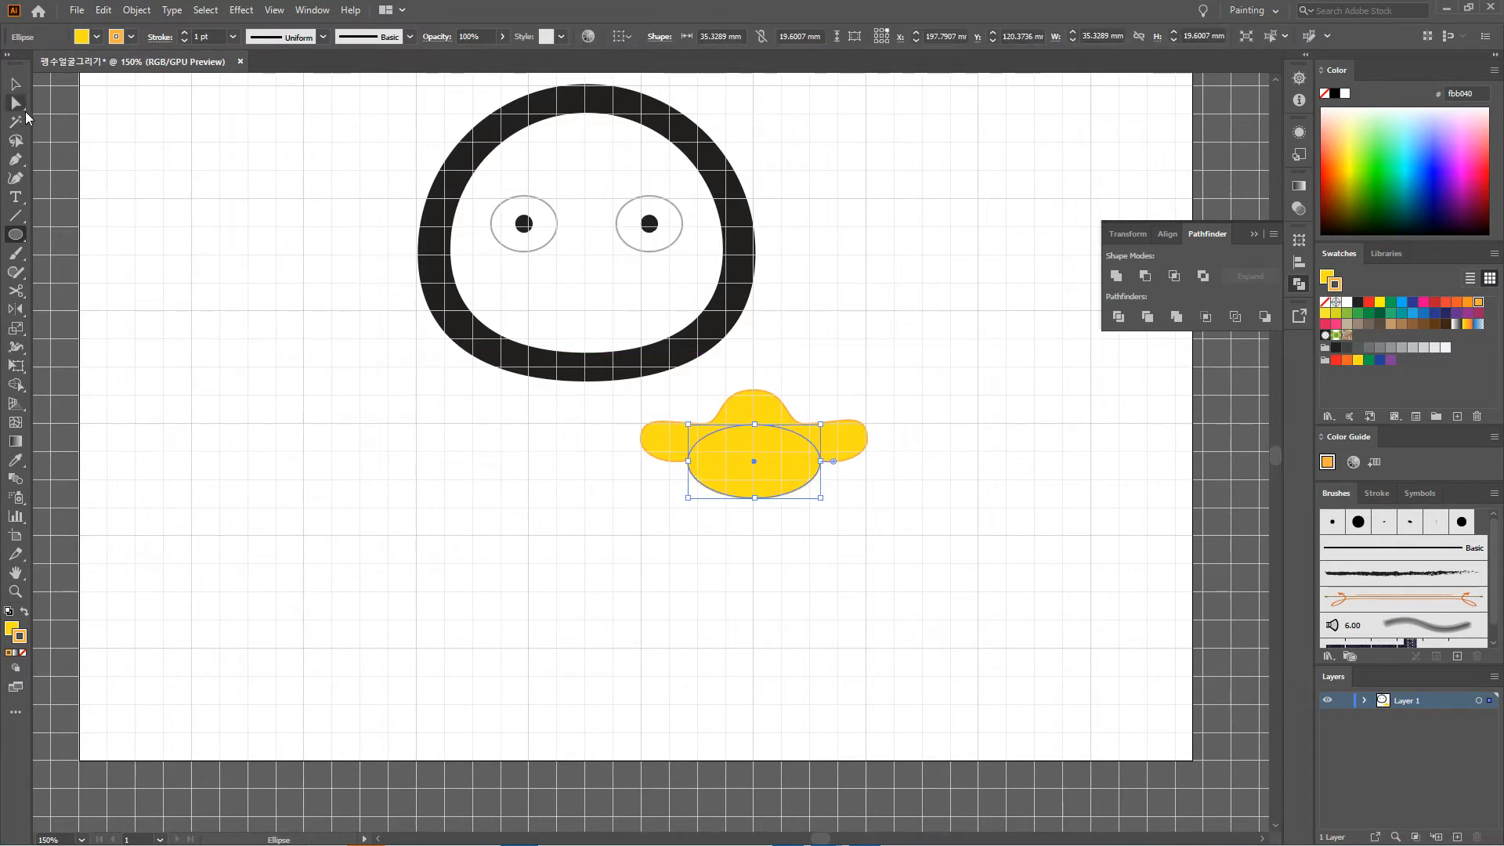
pyautogui.click(16, 83)
pyautogui.rightClick(791, 462)
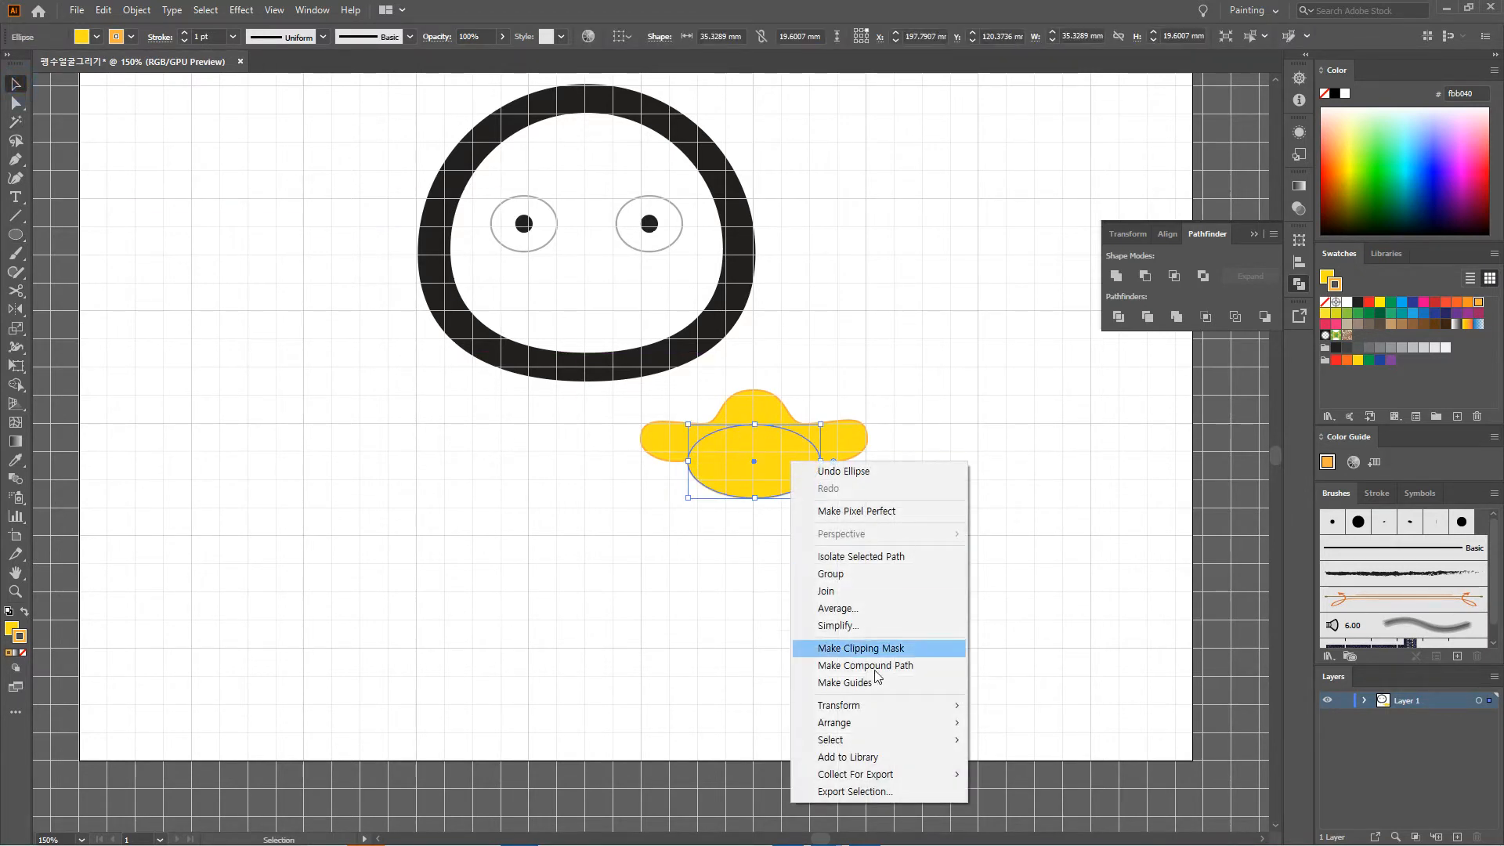
pyautogui.moveTo(901, 722)
pyautogui.click(1026, 798)
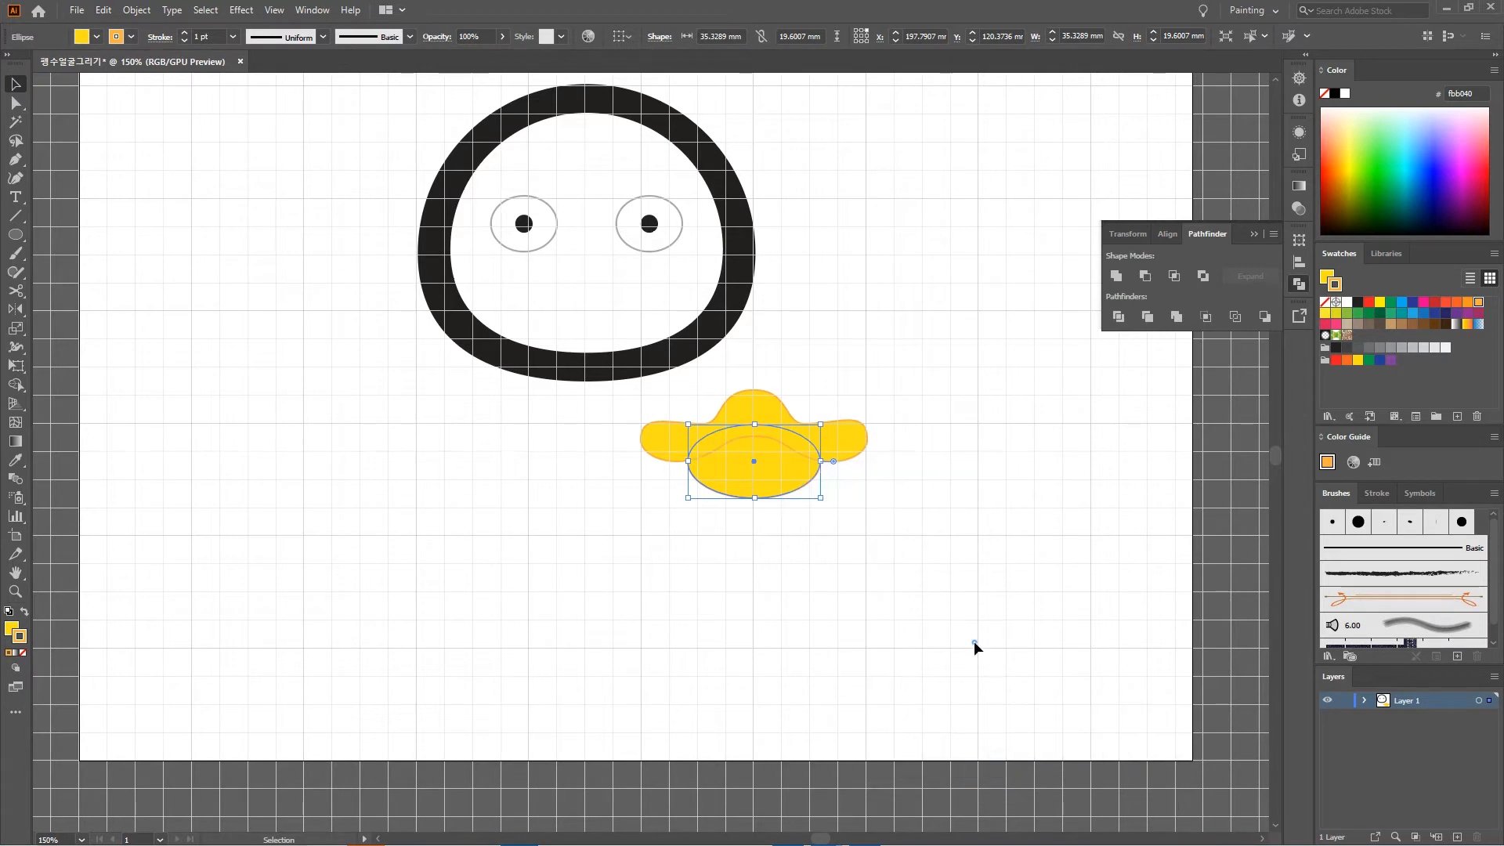
pyautogui.click(975, 641)
# Step: Widen the lower beak ellipse symmetrically about its centre to about 39 mm
pyautogui.click(819, 473)
pyautogui.moveTo(827, 462); pyautogui.dragTo(830, 464)
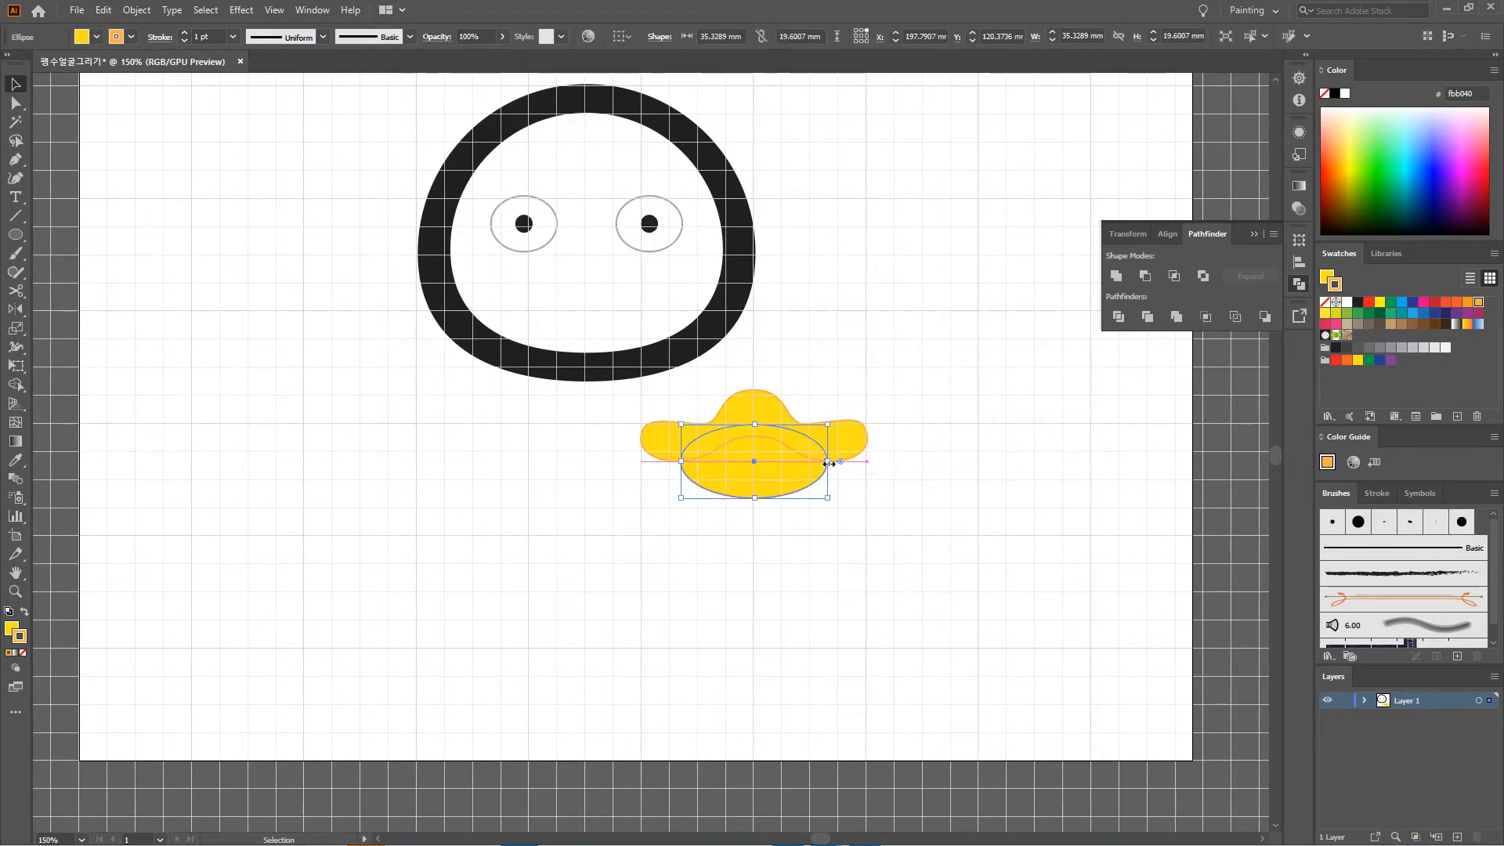
pyautogui.click(848, 540)
# Step: Duplicate the lower beak ellipse in place in front of it and shrink the copy to about 23 × 12 mm for the mouth opening
pyautogui.click(794, 489)
pyautogui.click(110, 12)
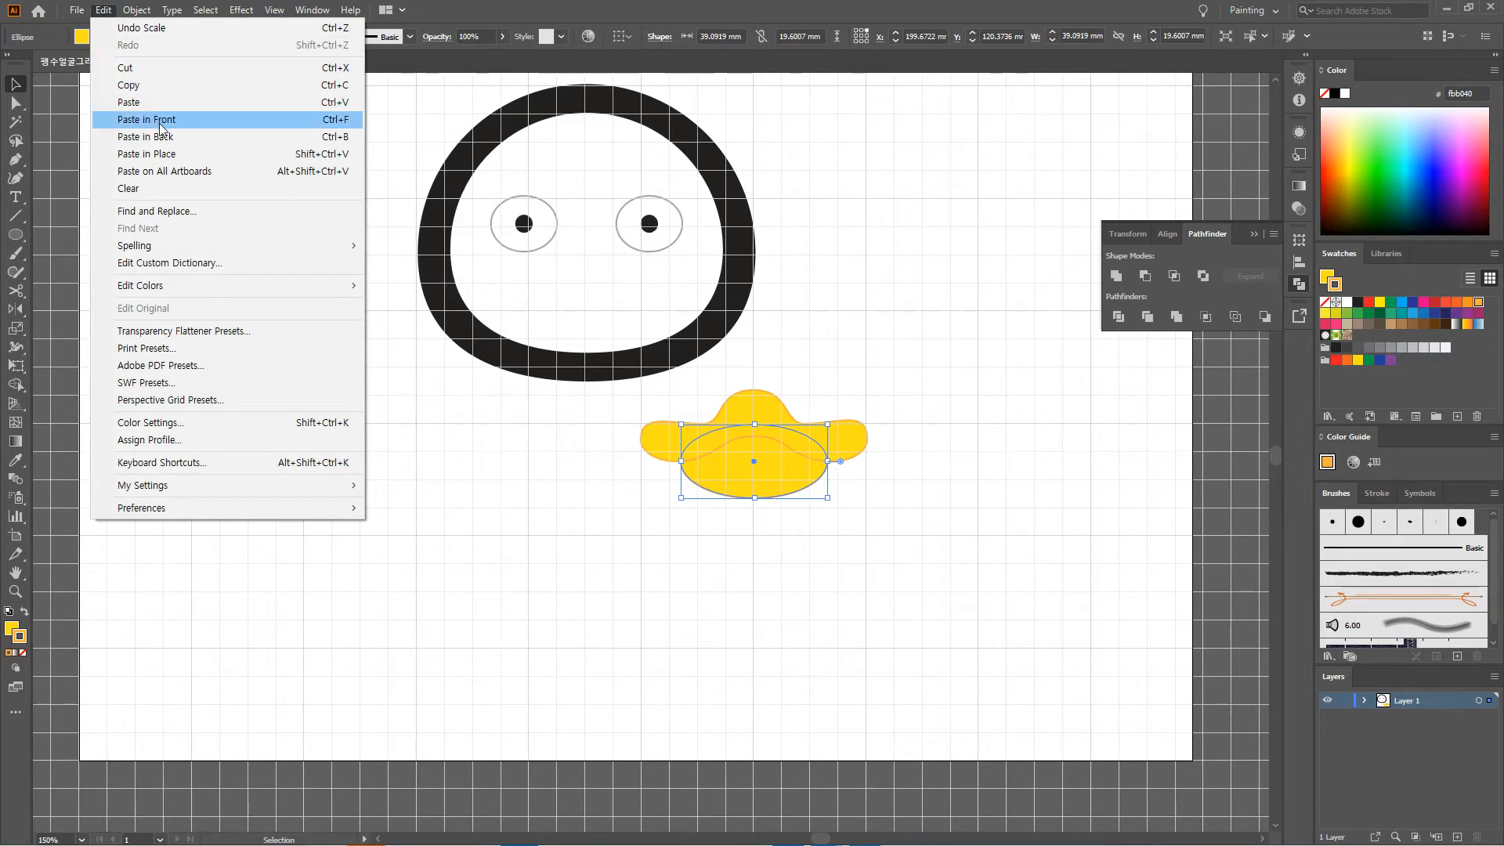
pyautogui.click(161, 122)
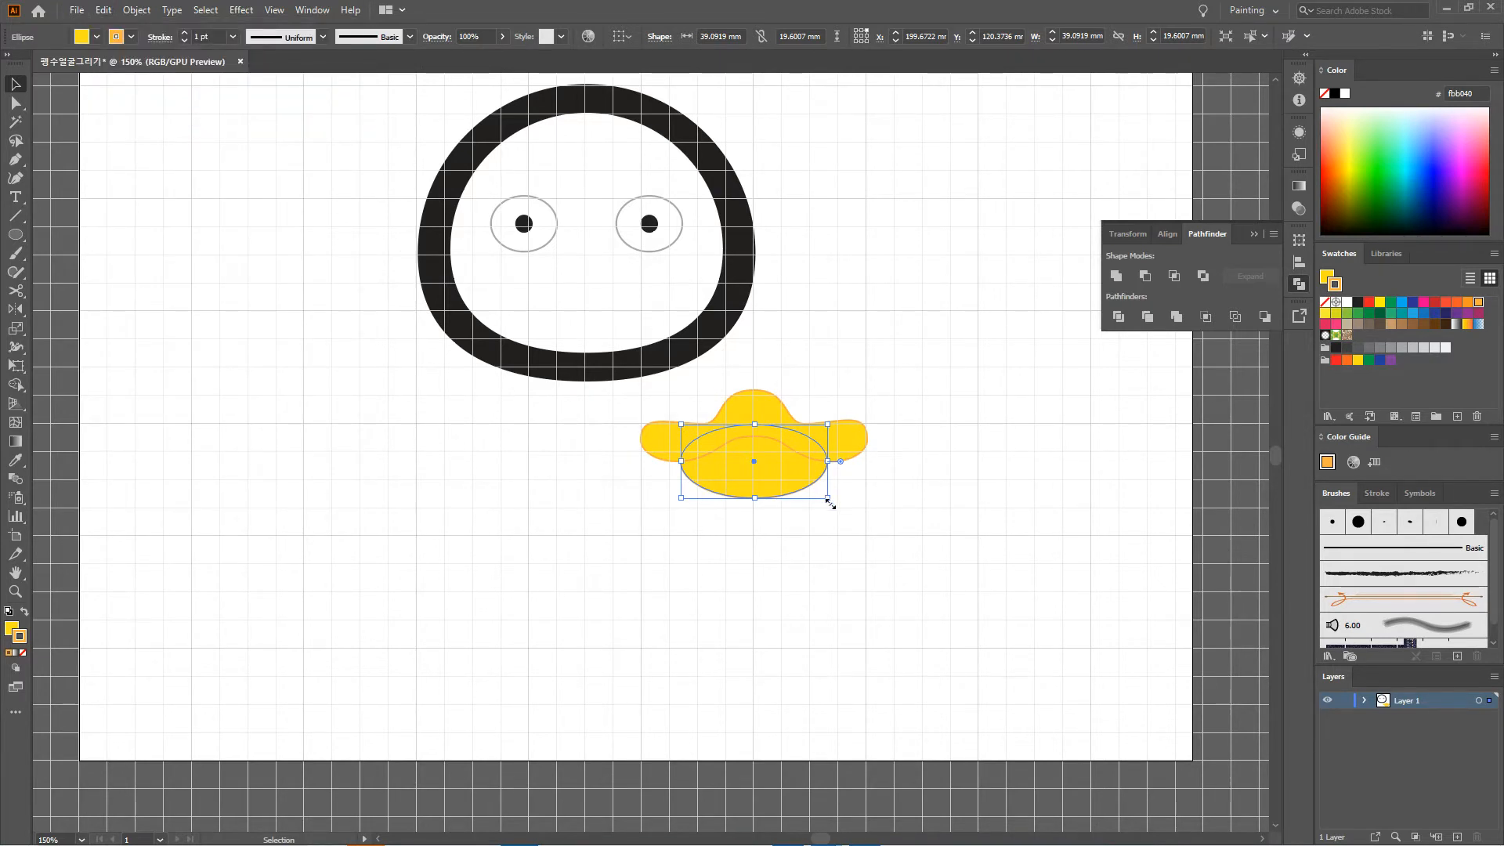
pyautogui.moveTo(828, 502); pyautogui.dragTo(767, 447)
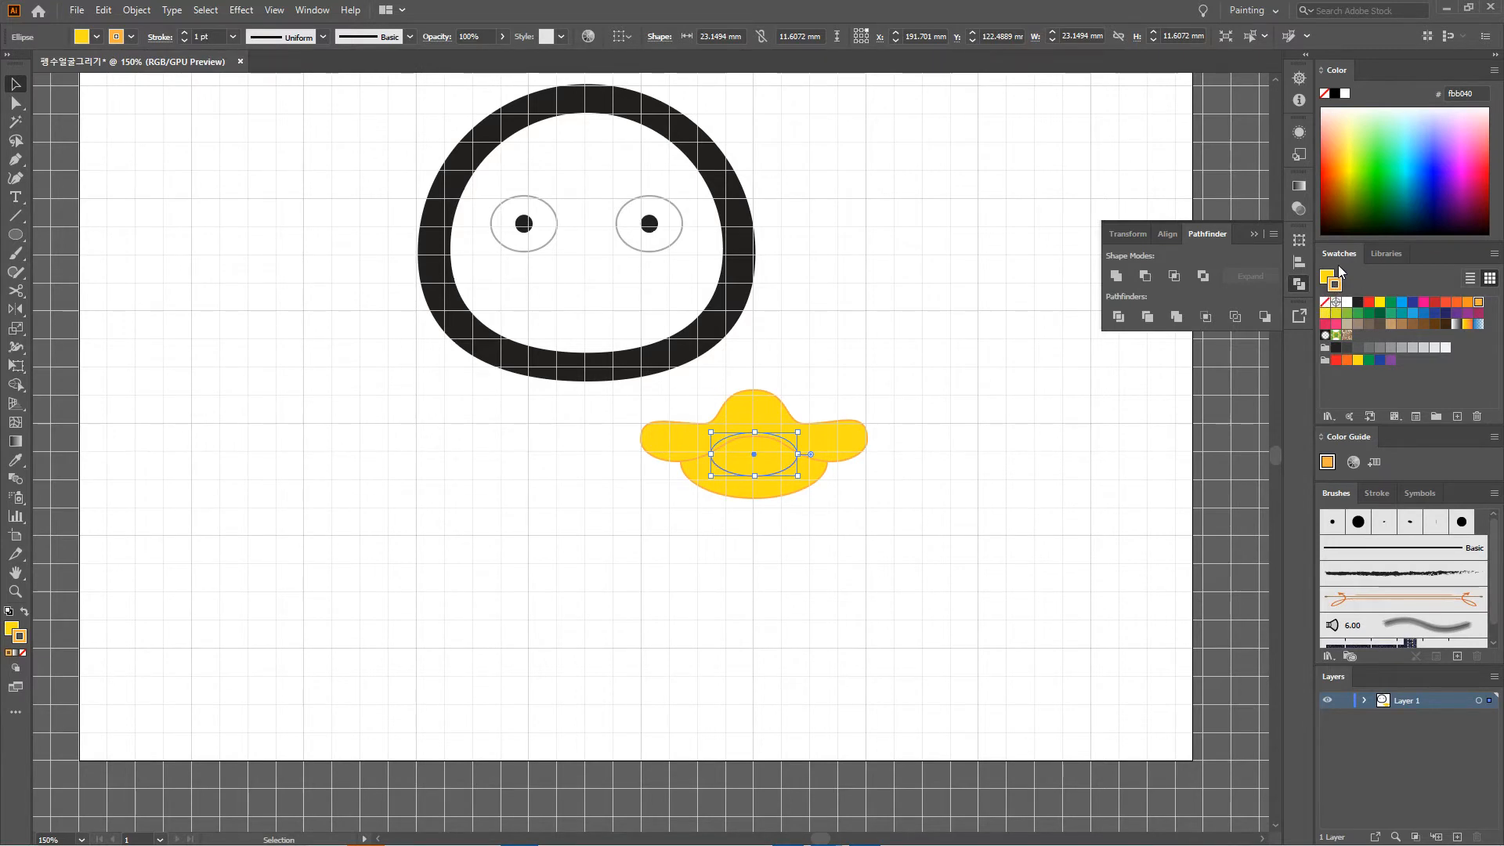
# Step: Remove the mouth ellipse's stroke and fill it with dark red 771823
pyautogui.click(1325, 303)
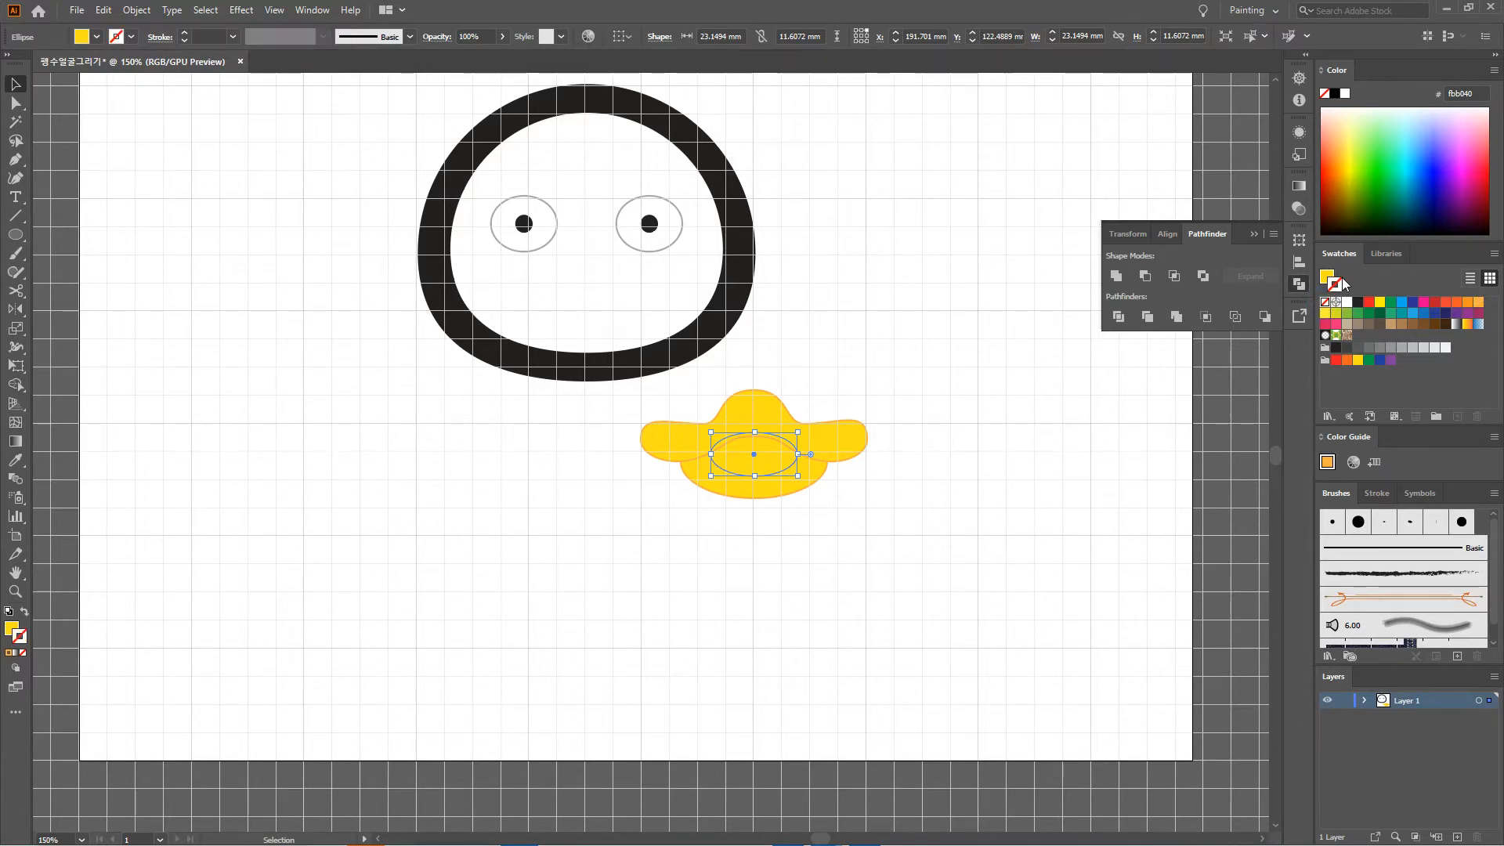
pyautogui.click(1326, 278)
pyautogui.doubleClick(1326, 279)
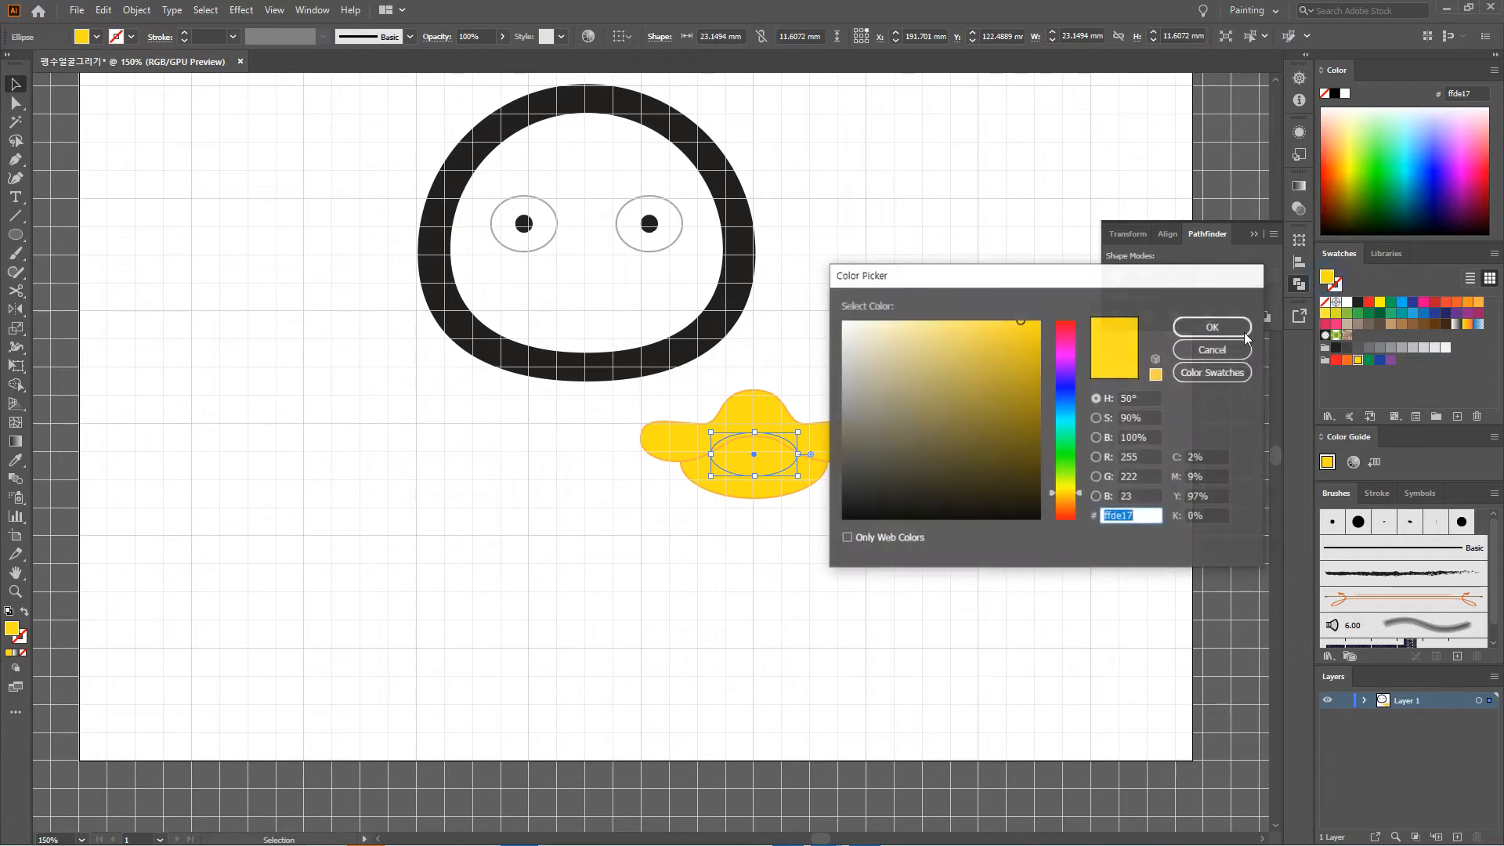
pyautogui.click(1072, 329)
pyautogui.moveTo(1010, 390); pyautogui.dragTo(1001, 428)
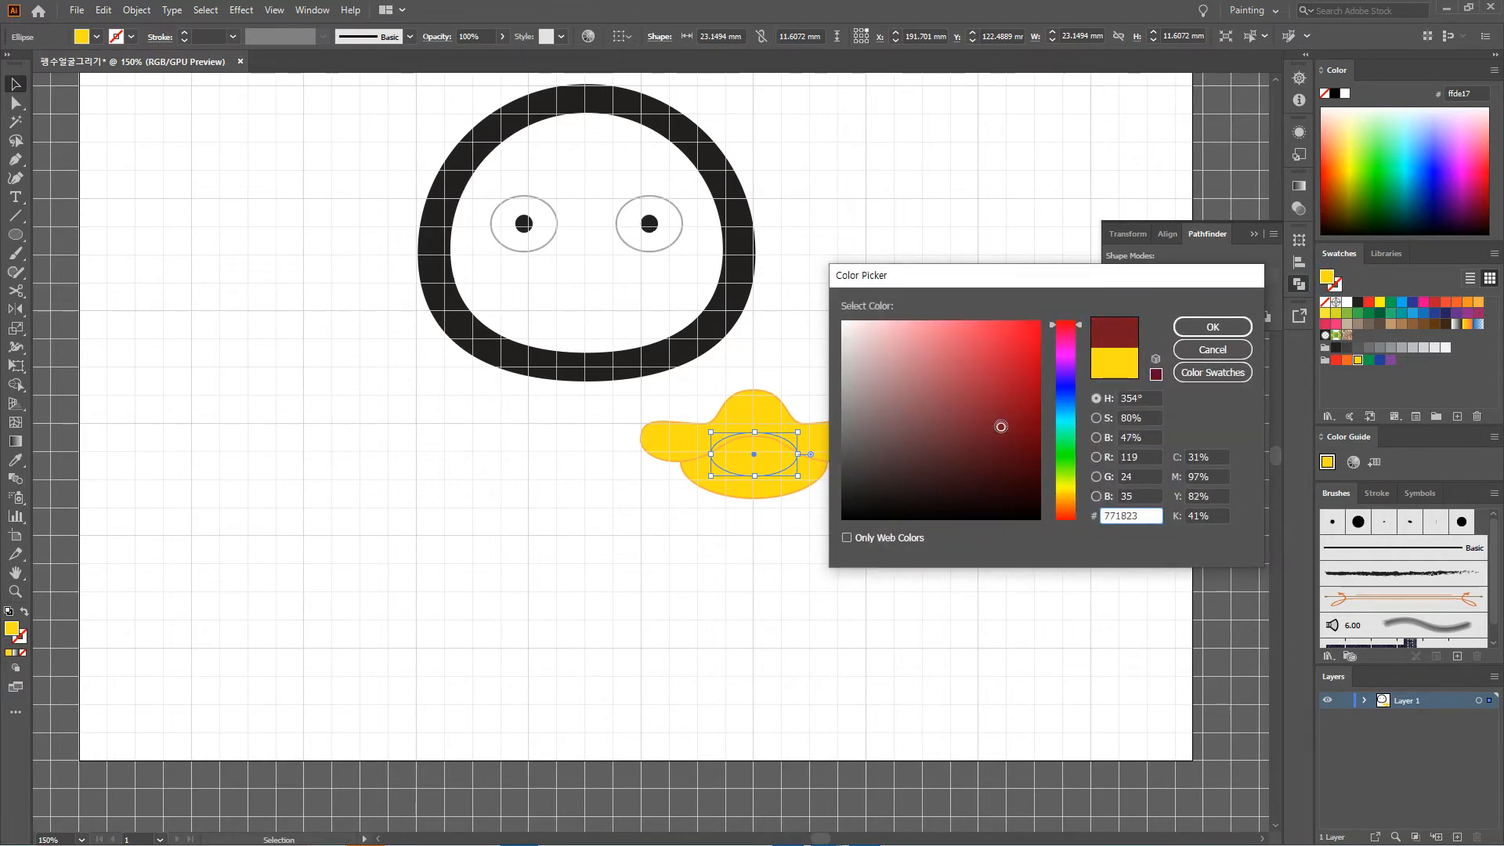
pyautogui.click(1200, 327)
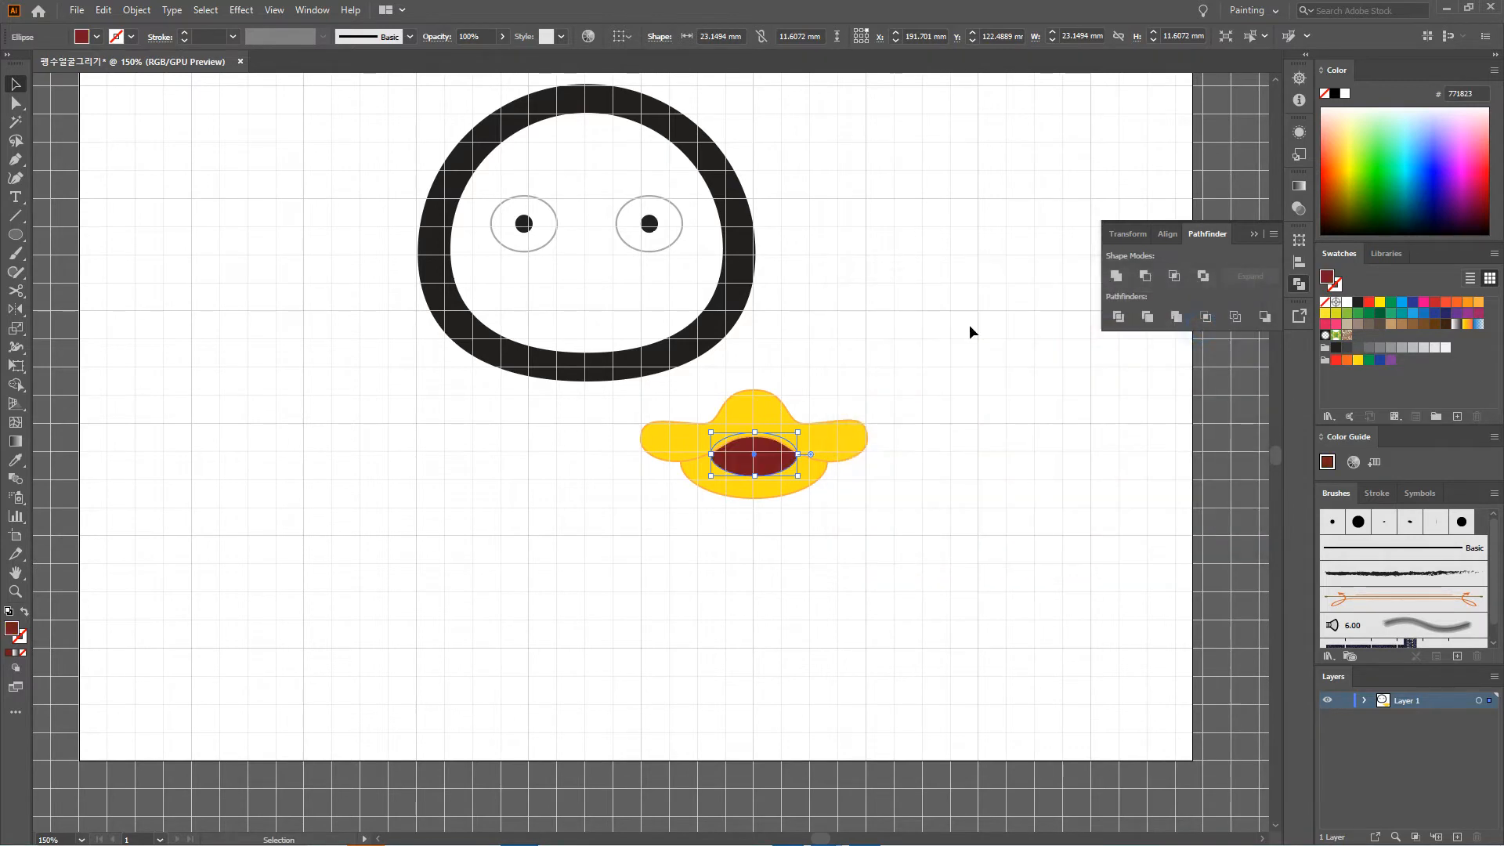
pyautogui.click(900, 307)
# Step: Draw a nostril ellipse about 1.5 × 2.8 mm on the left side of the beak's central bump and fill it with black
pyautogui.press('space')
pyautogui.moveTo(916, 427); pyautogui.dragTo(953, 445)
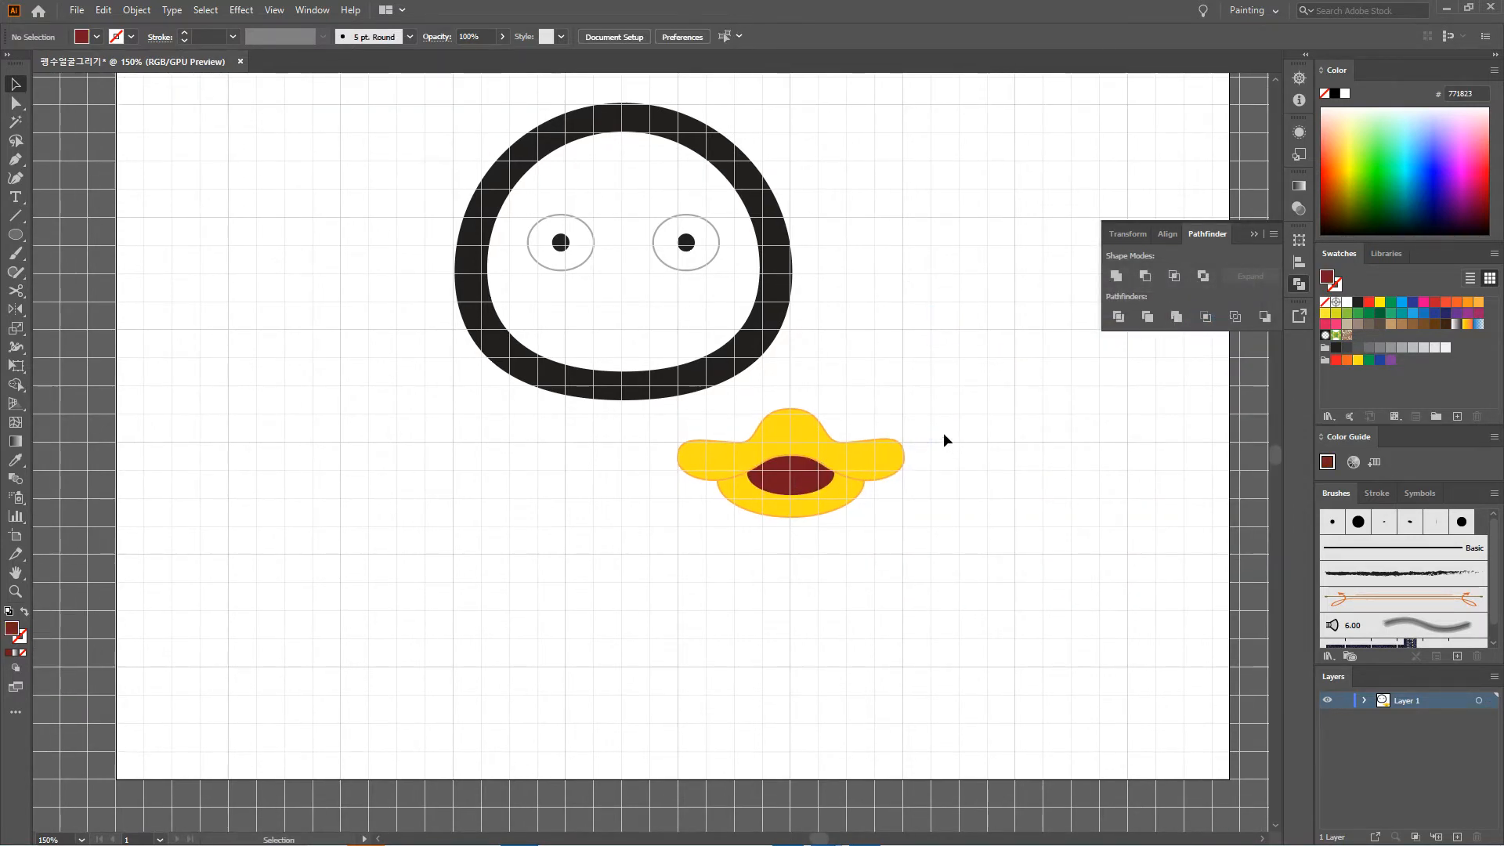
pyautogui.scroll(2, 834, 468)
pyautogui.press('l')
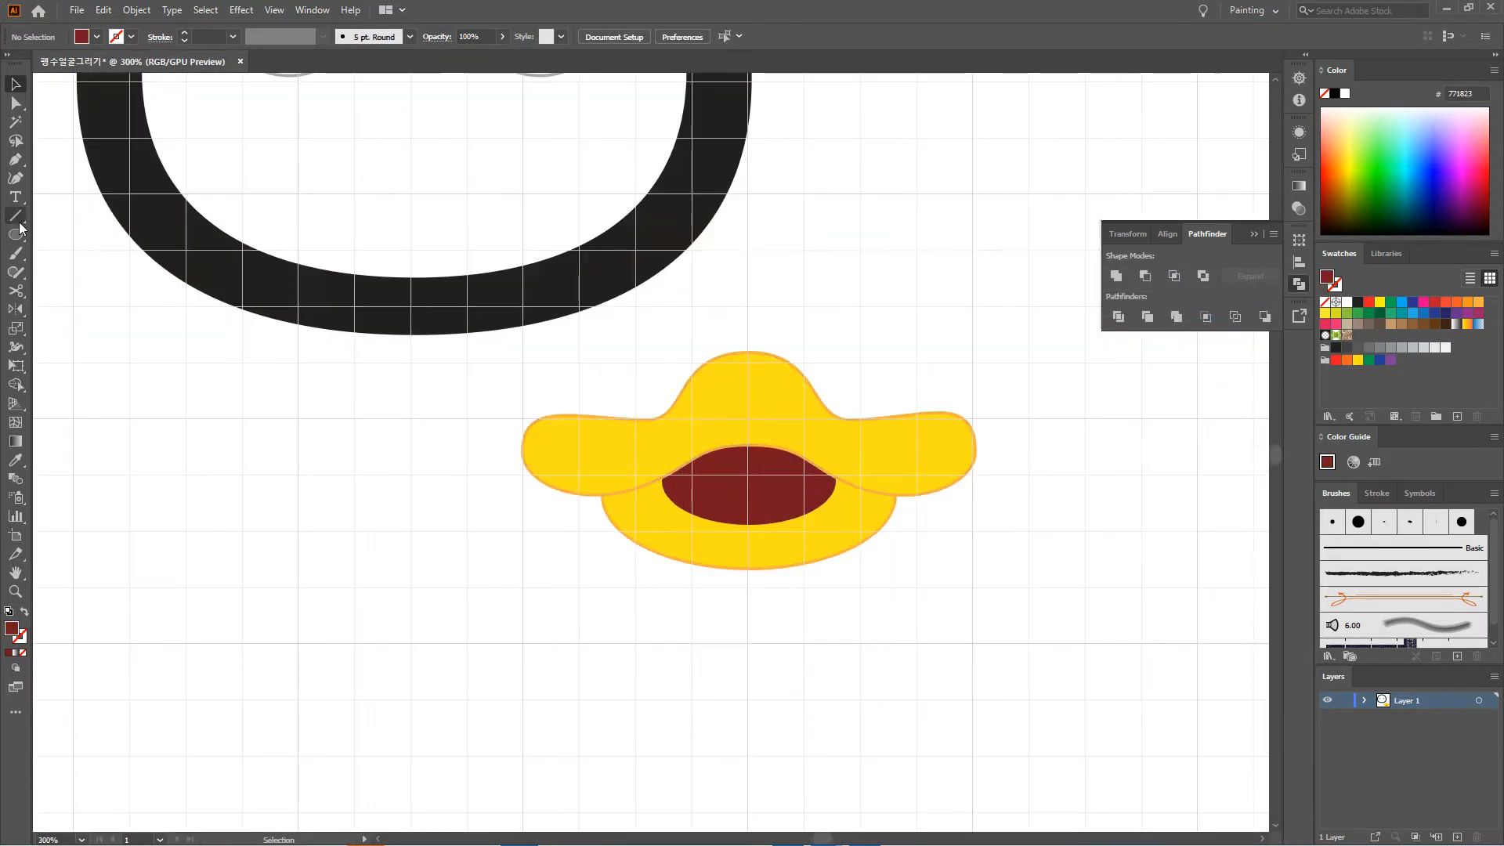
pyautogui.moveTo(718, 377); pyautogui.dragTo(728, 400)
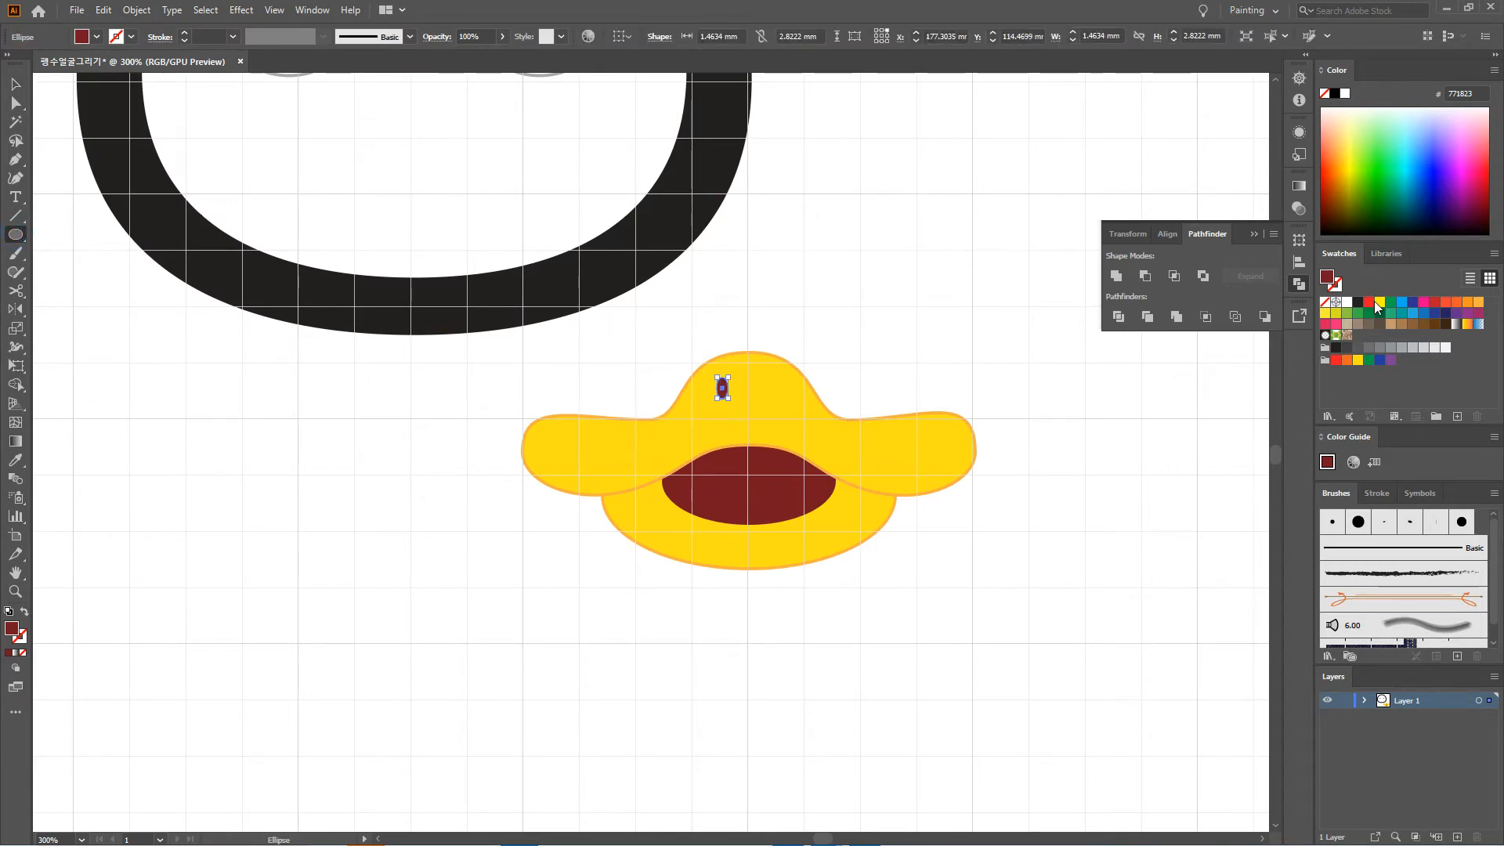
pyautogui.click(1357, 302)
pyautogui.click(13, 83)
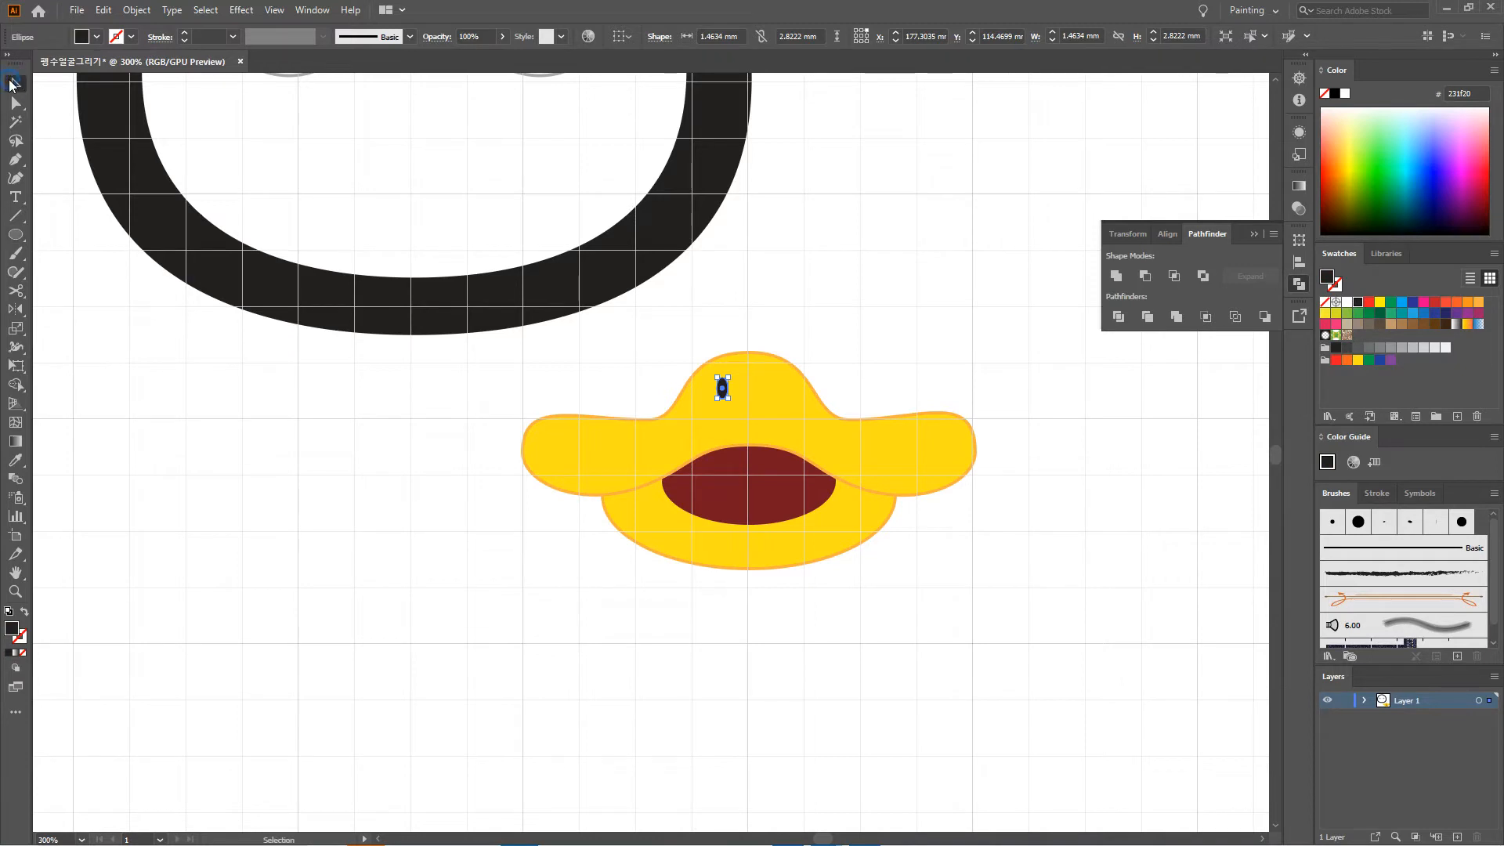
# Step: Reflect a copy of the nostril across the beak's vertical centre line to make the second nostril
pyautogui.click(21, 311)
pyautogui.scroll(-2, 761, 405)
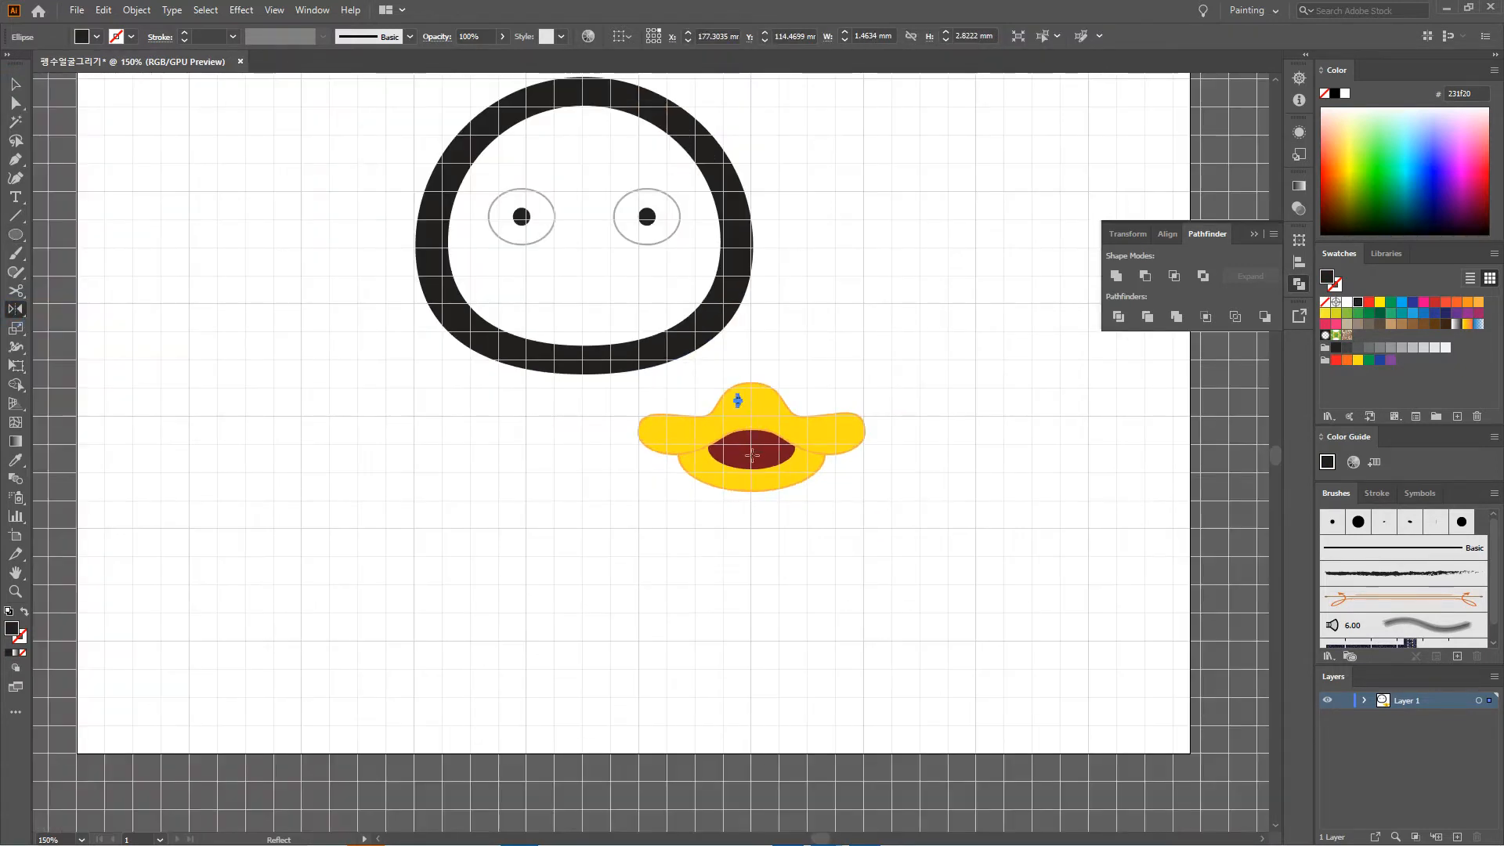
pyautogui.click(751, 445)
pyautogui.moveTo(758, 337)
pyautogui.mouseDown()
pyautogui.moveTo(797, 360)
pyautogui.moveTo(786, 349)
pyautogui.mouseUp()
pyautogui.click(16, 85)
pyautogui.click(339, 402)
# Step: Group both beak shapes, the mouth and the two nostrils
pyautogui.scroll(-1, 871, 412)
pyautogui.moveTo(906, 390); pyautogui.dragTo(901, 403)
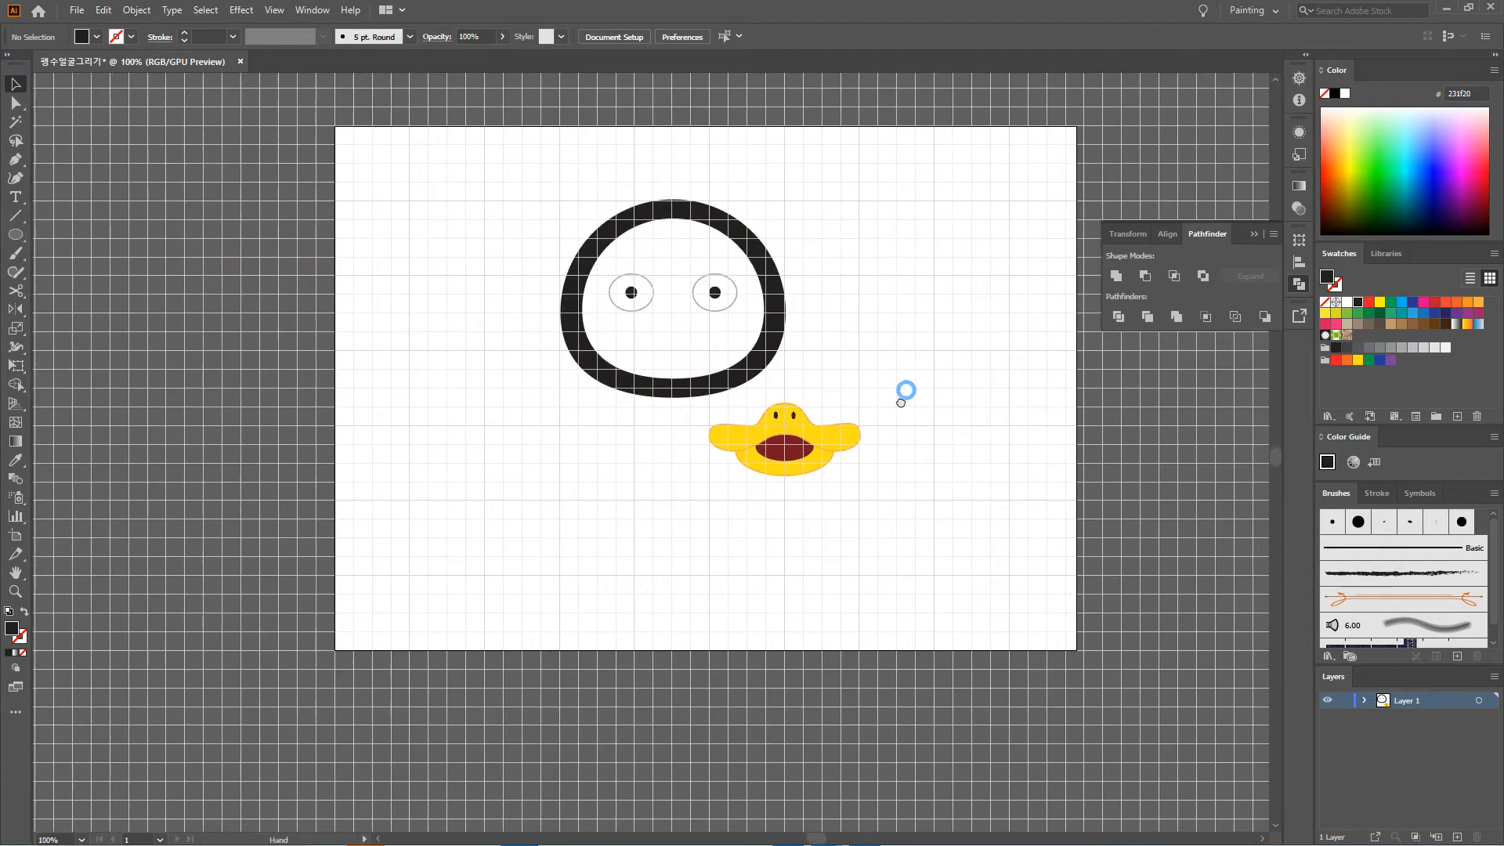
pyautogui.moveTo(734, 408); pyautogui.dragTo(859, 524)
pyautogui.rightClick(823, 440)
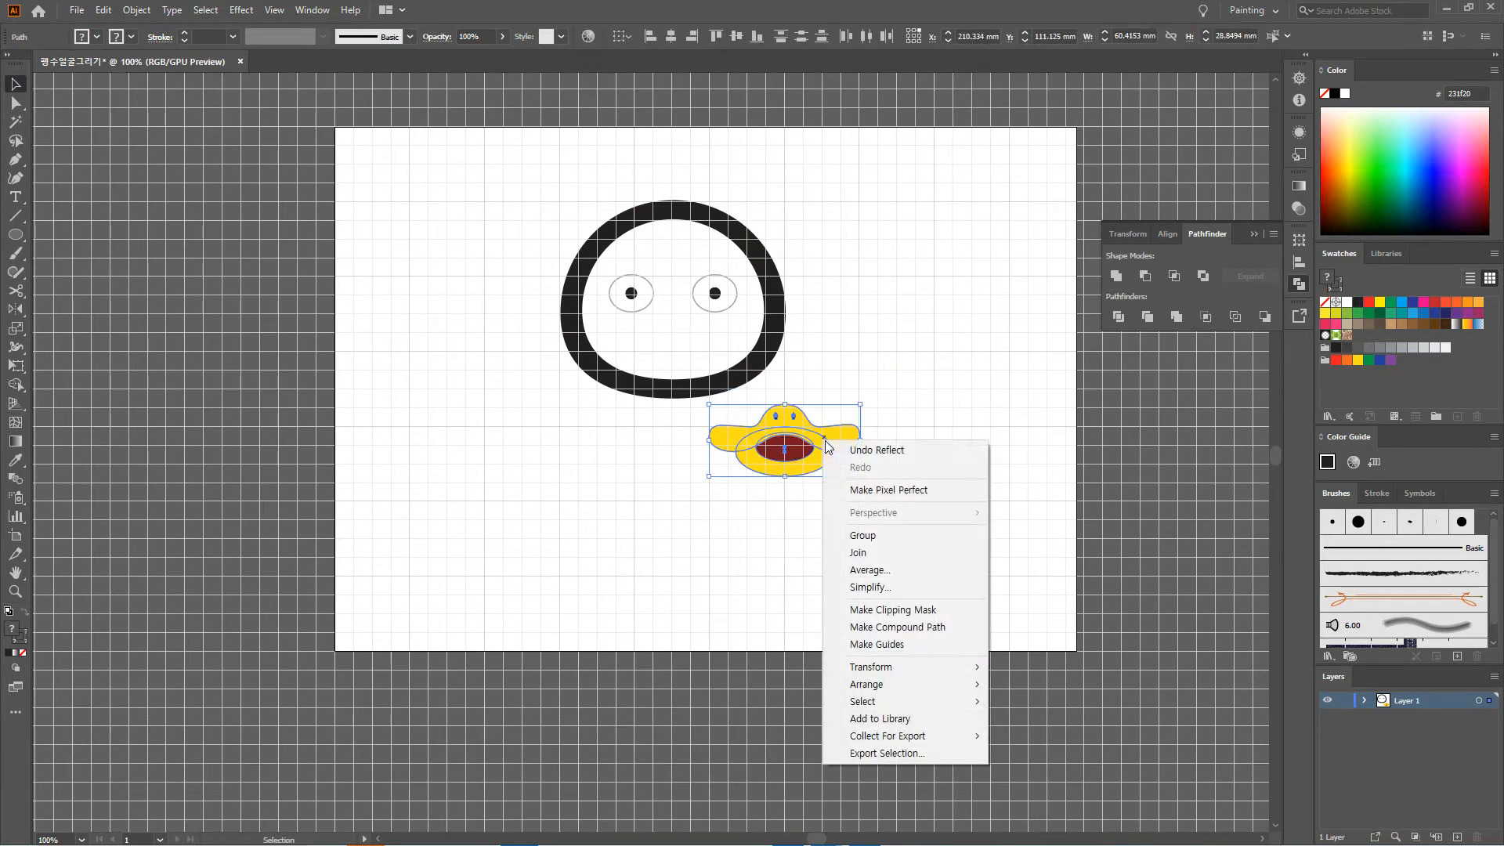
pyautogui.click(868, 542)
pyautogui.click(862, 368)
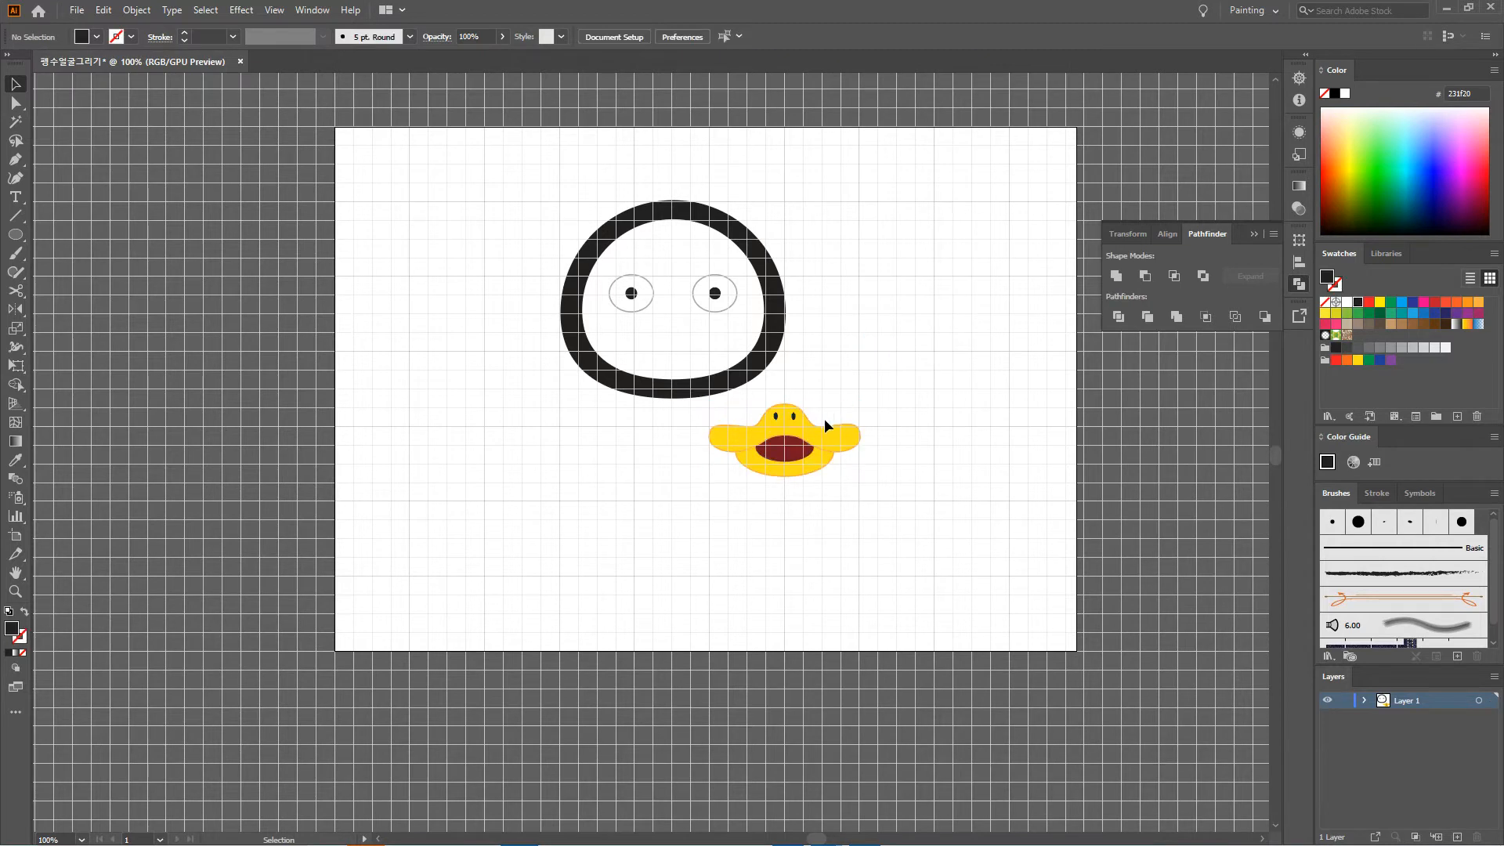
# Step: Move the beak group onto the face below the eyes and scale it to about 46 × 22 mm
pyautogui.moveTo(824, 418); pyautogui.dragTo(711, 330)
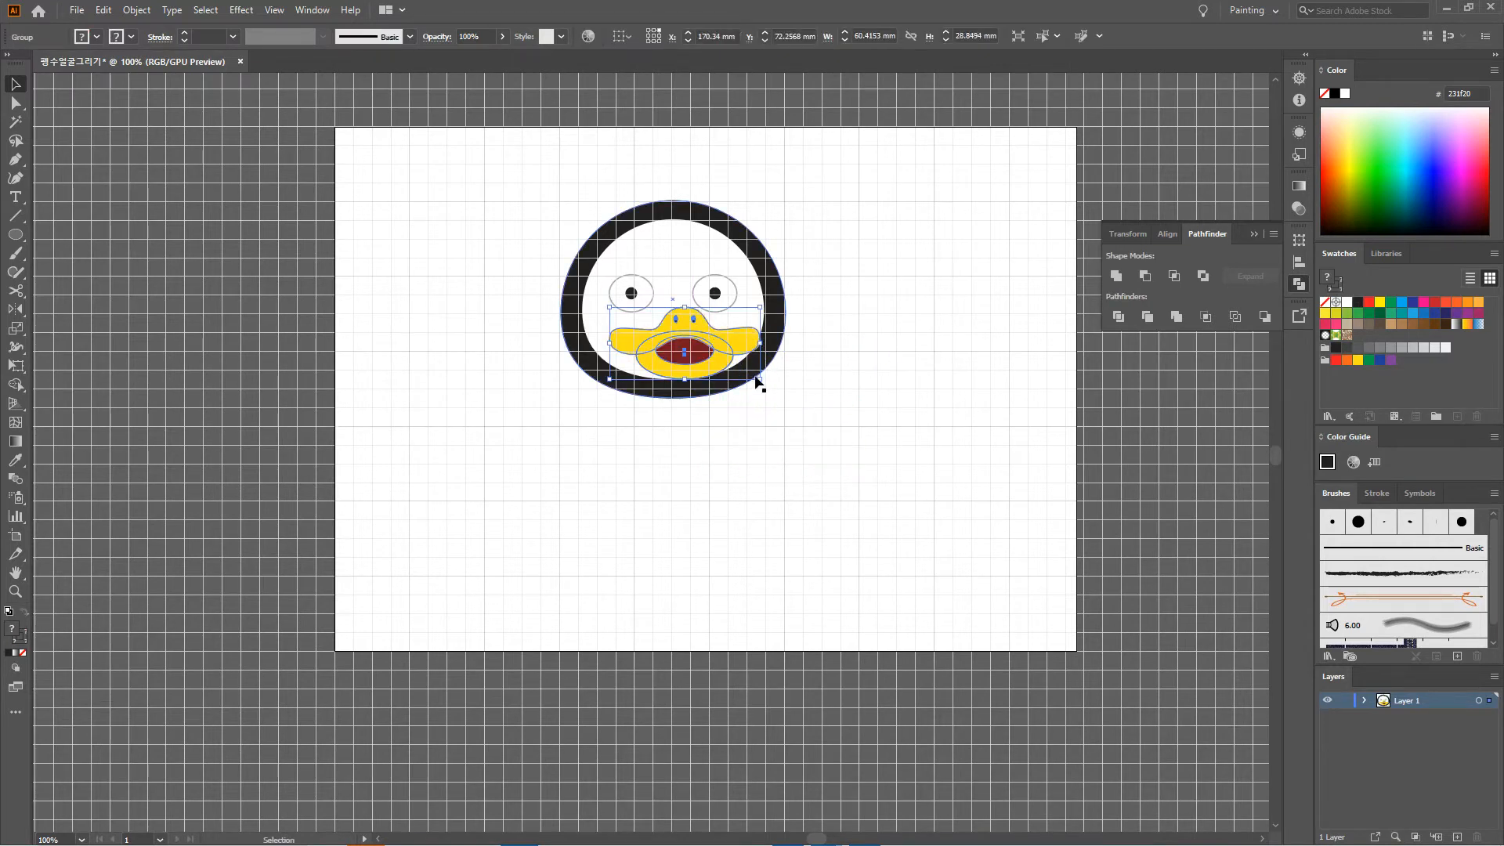
pyautogui.moveTo(759, 379); pyautogui.dragTo(649, 301)
pyautogui.scroll(3, 685, 309)
pyautogui.scroll(-1, 854, 338)
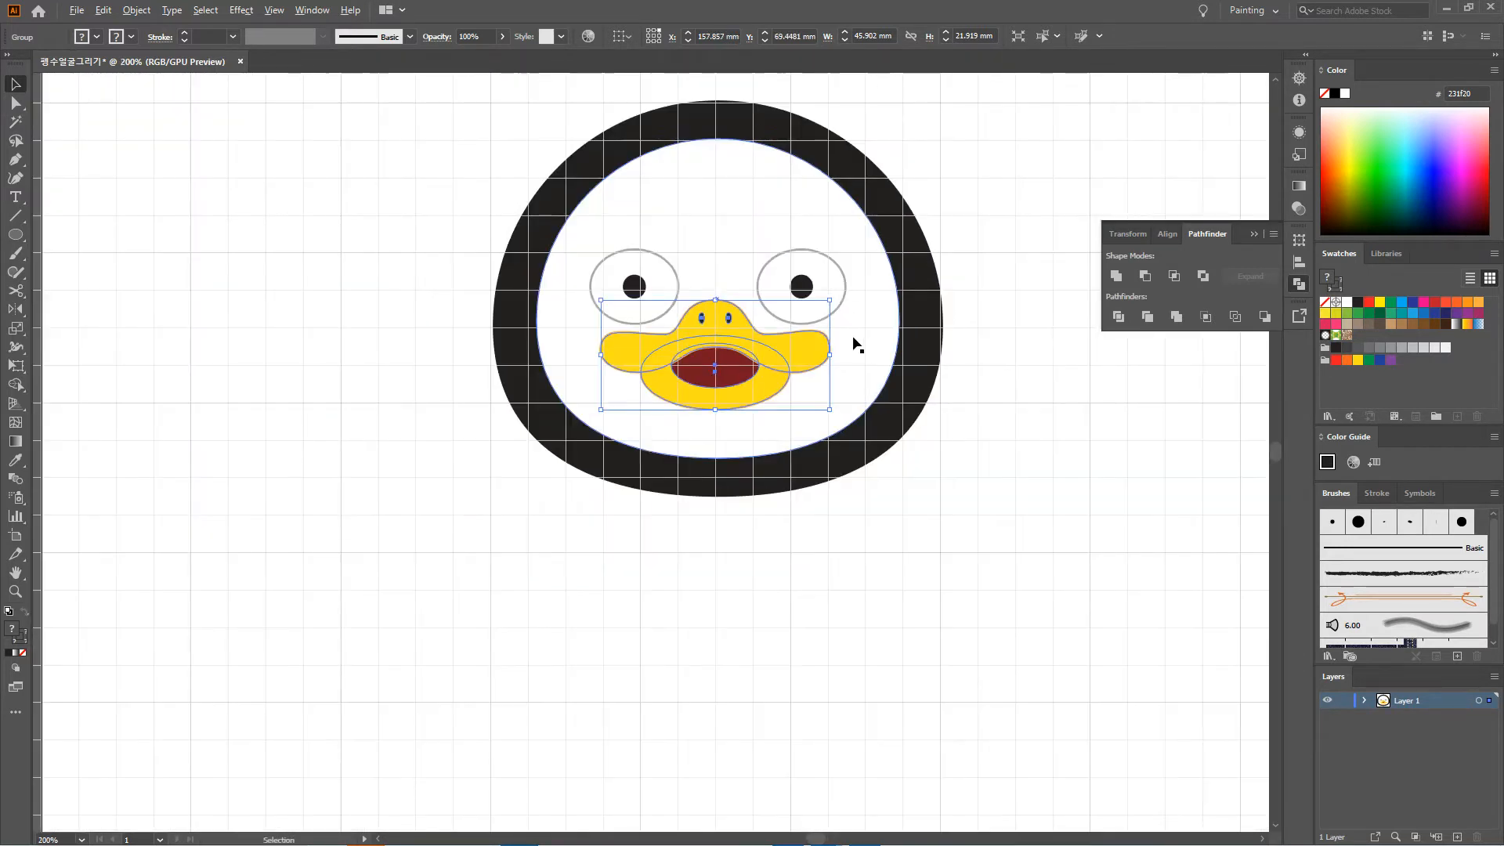
pyautogui.click(1031, 388)
# Step: Shift the beak group about 0.6 mm to the right to centre it between the eyes
pyautogui.scroll(3, 786, 318)
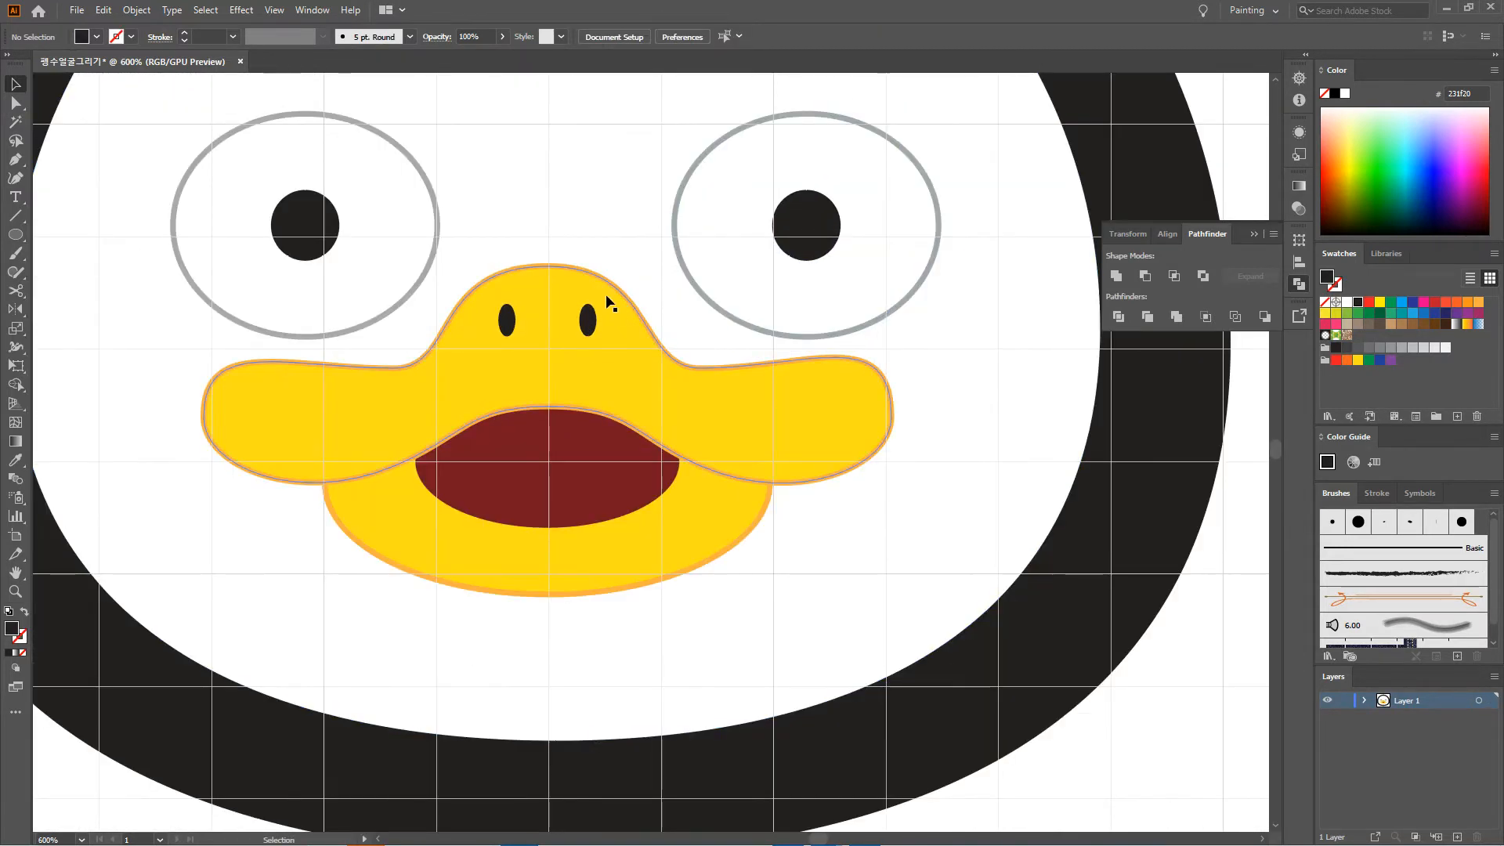
pyautogui.moveTo(604, 303); pyautogui.dragTo(611, 295)
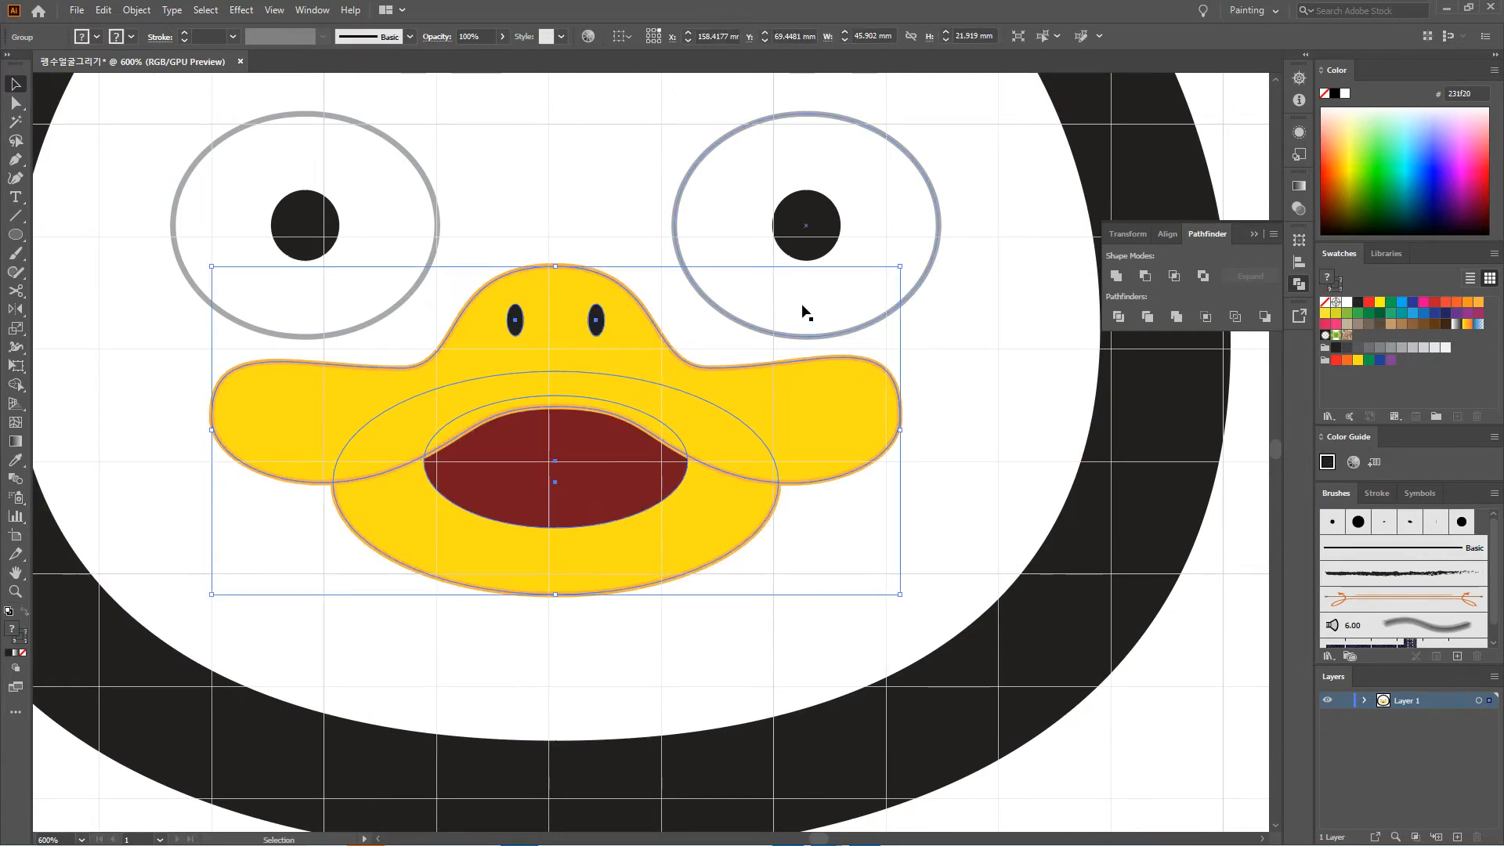
pyautogui.scroll(-3, 802, 308)
pyautogui.click(985, 499)
# Step: Scale the beak group down proportionally about its centre to about 38 × 18 mm
pyautogui.scroll(2, 987, 502)
pyautogui.click(819, 429)
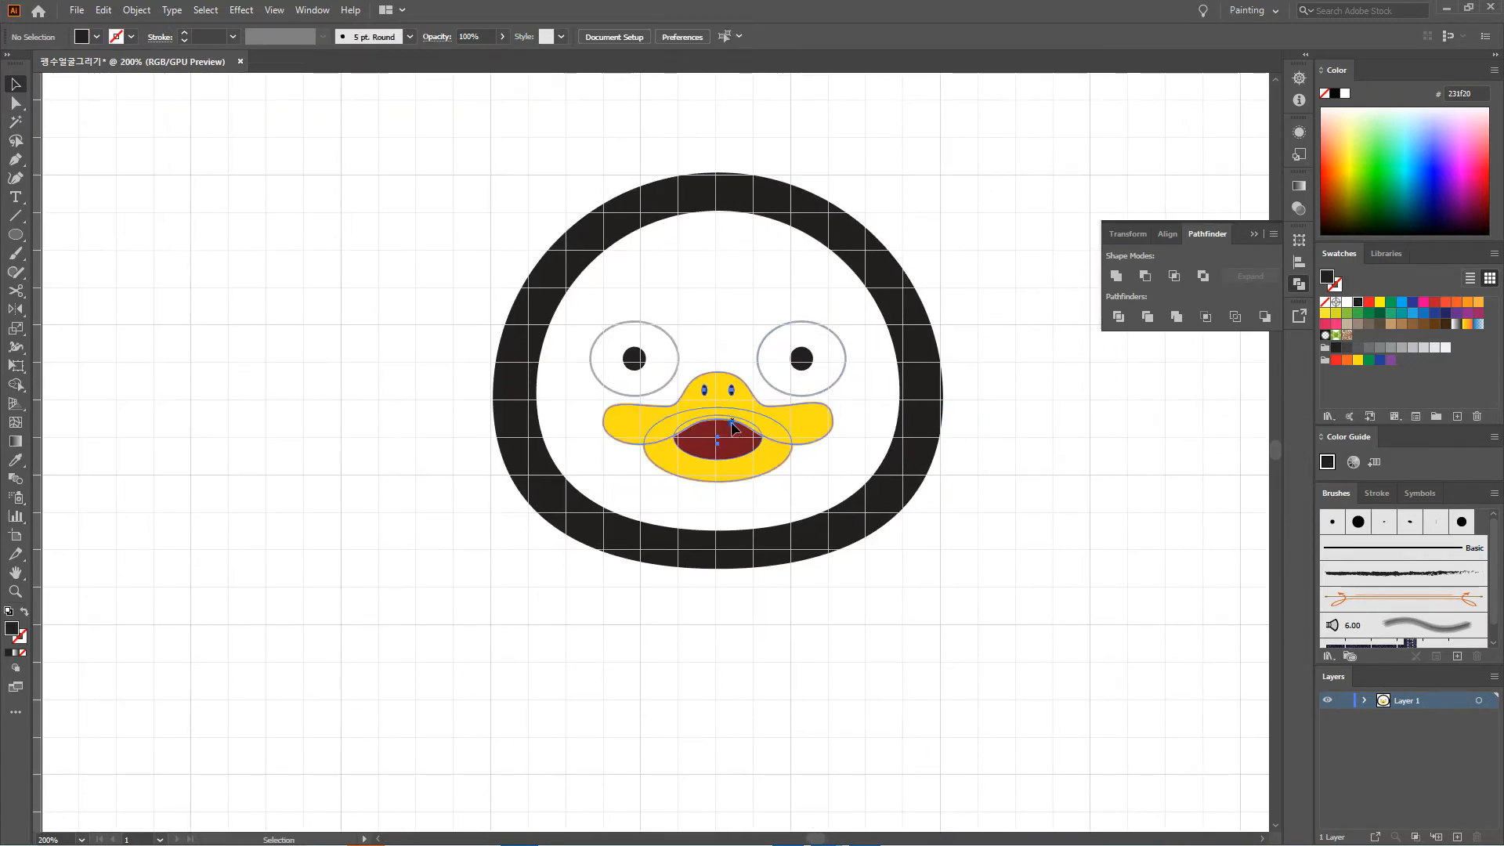
pyautogui.moveTo(832, 481); pyautogui.dragTo(812, 470)
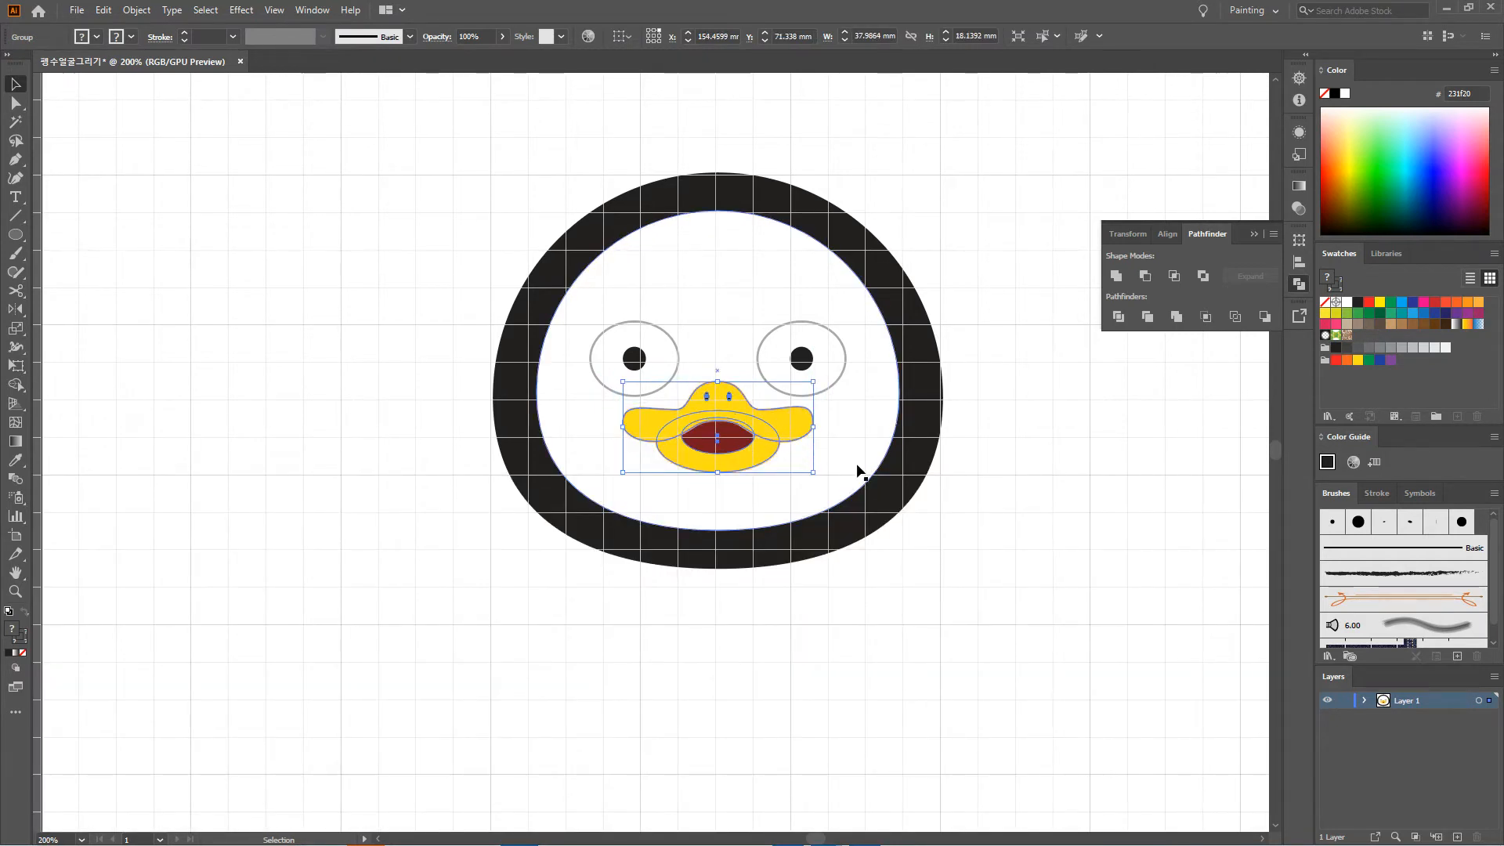
pyautogui.click(963, 540)
# Step: Draw a cheek ellipse about 12.8 × 9.6 mm below the left eye, beside the beak's left end
pyautogui.scroll(-2, 1046, 447)
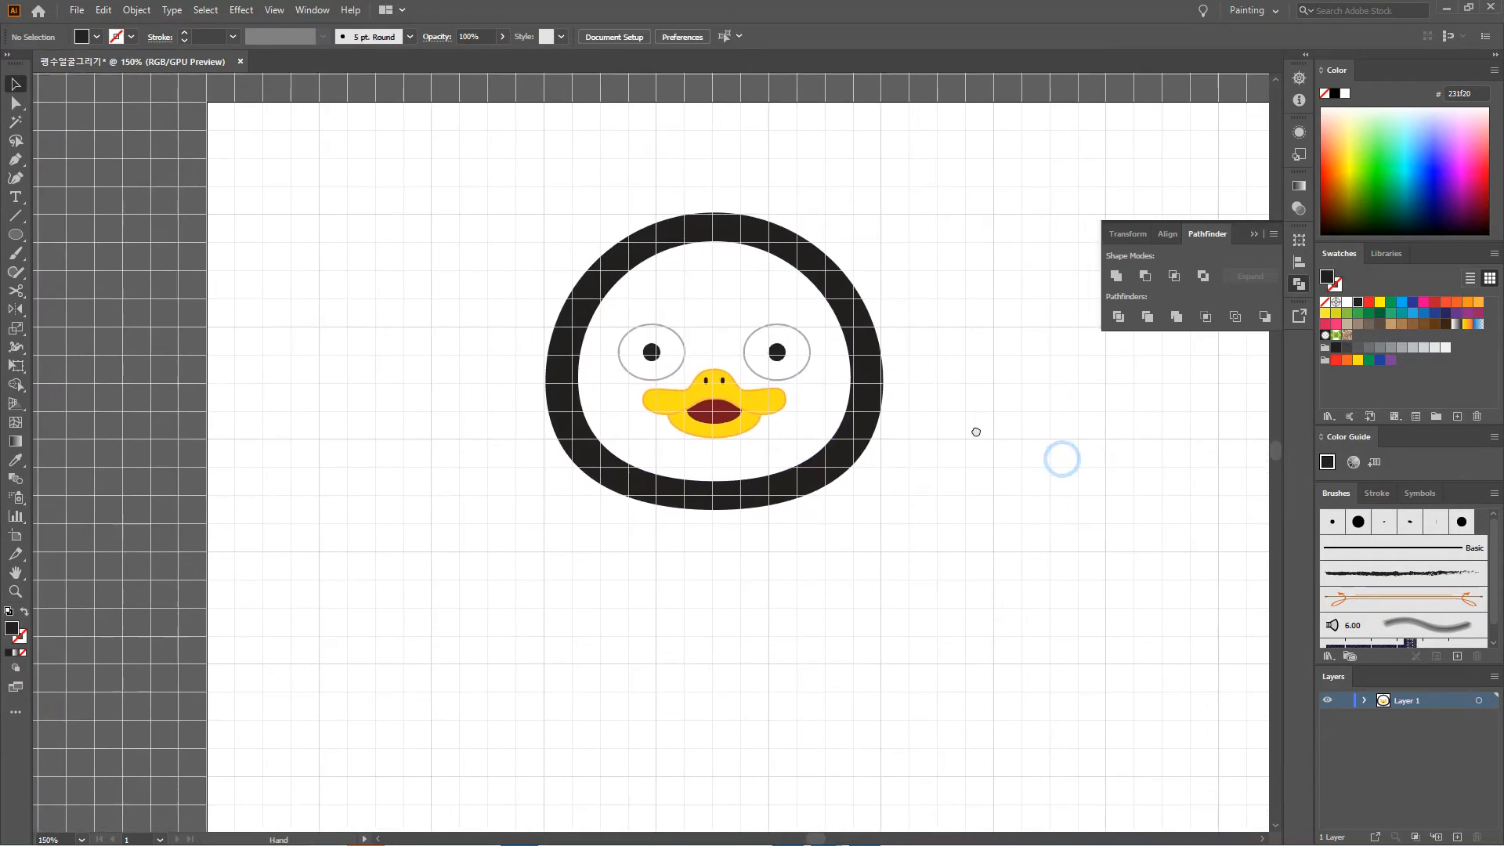
pyautogui.scroll(-1, 961, 405)
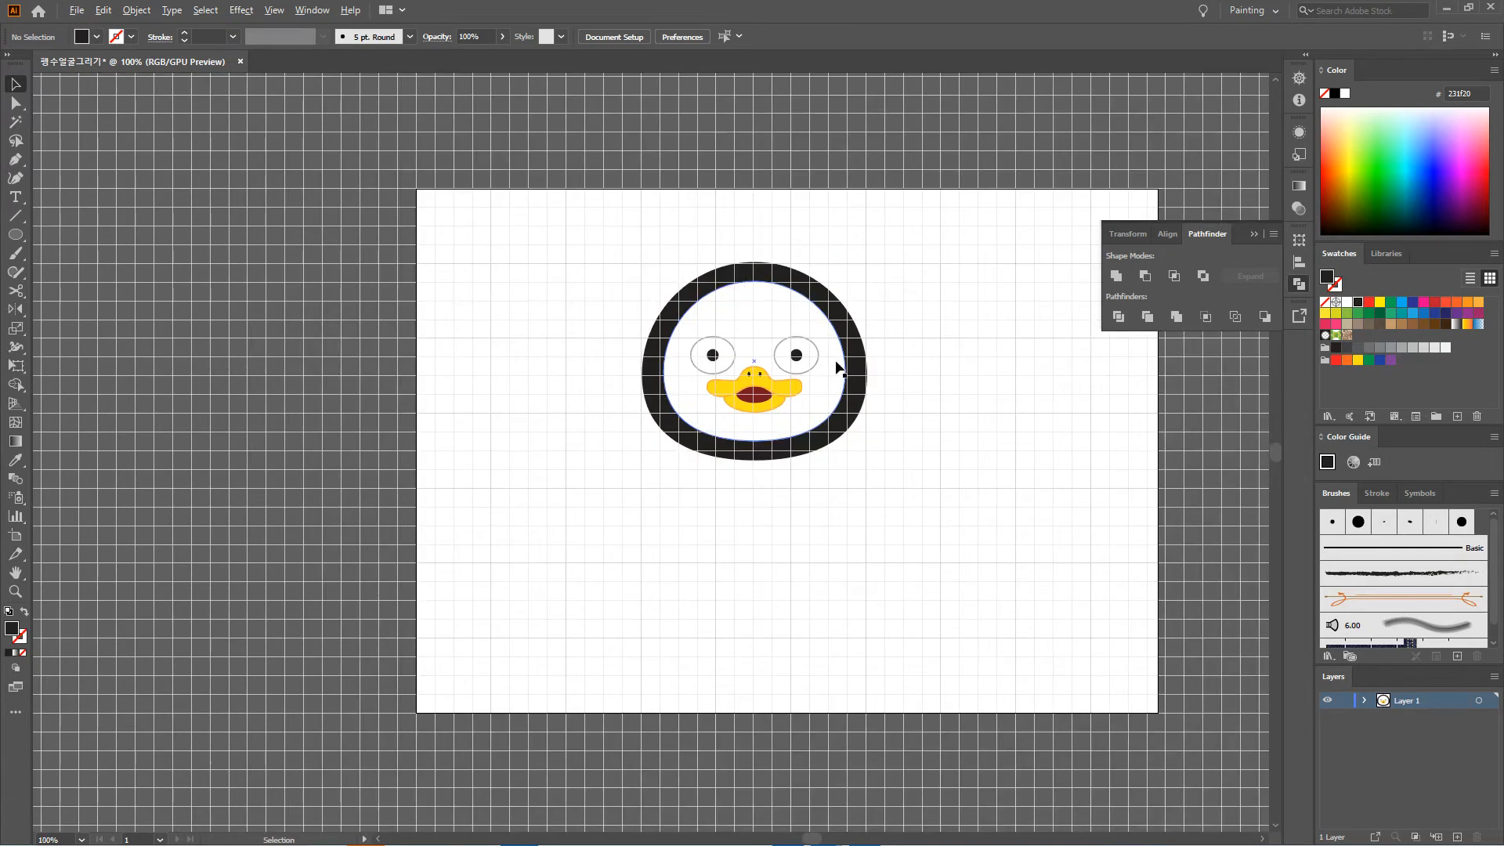
pyautogui.scroll(1, 868, 420)
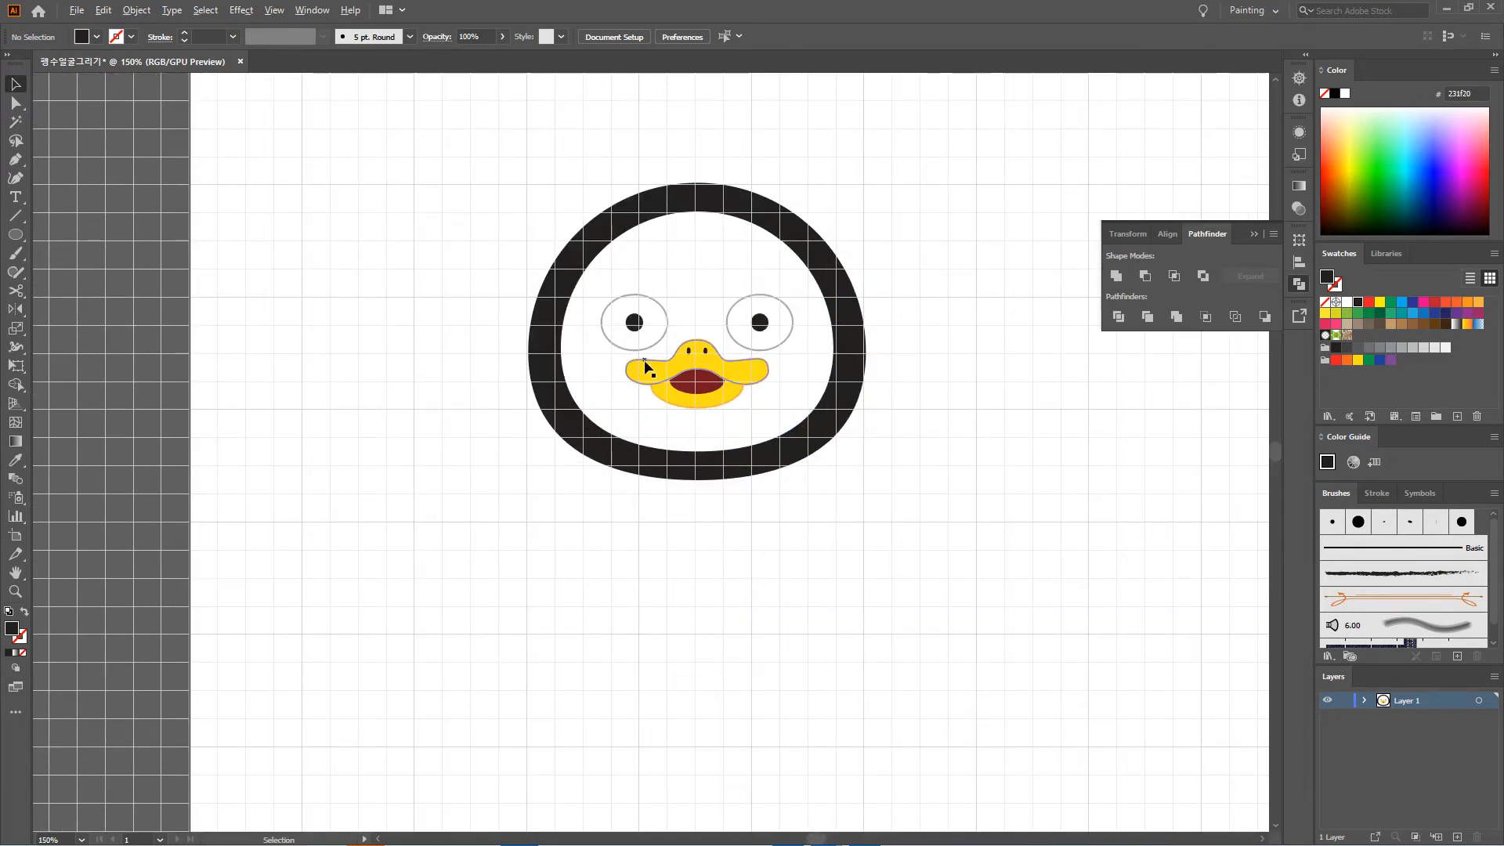
pyautogui.click(14, 234)
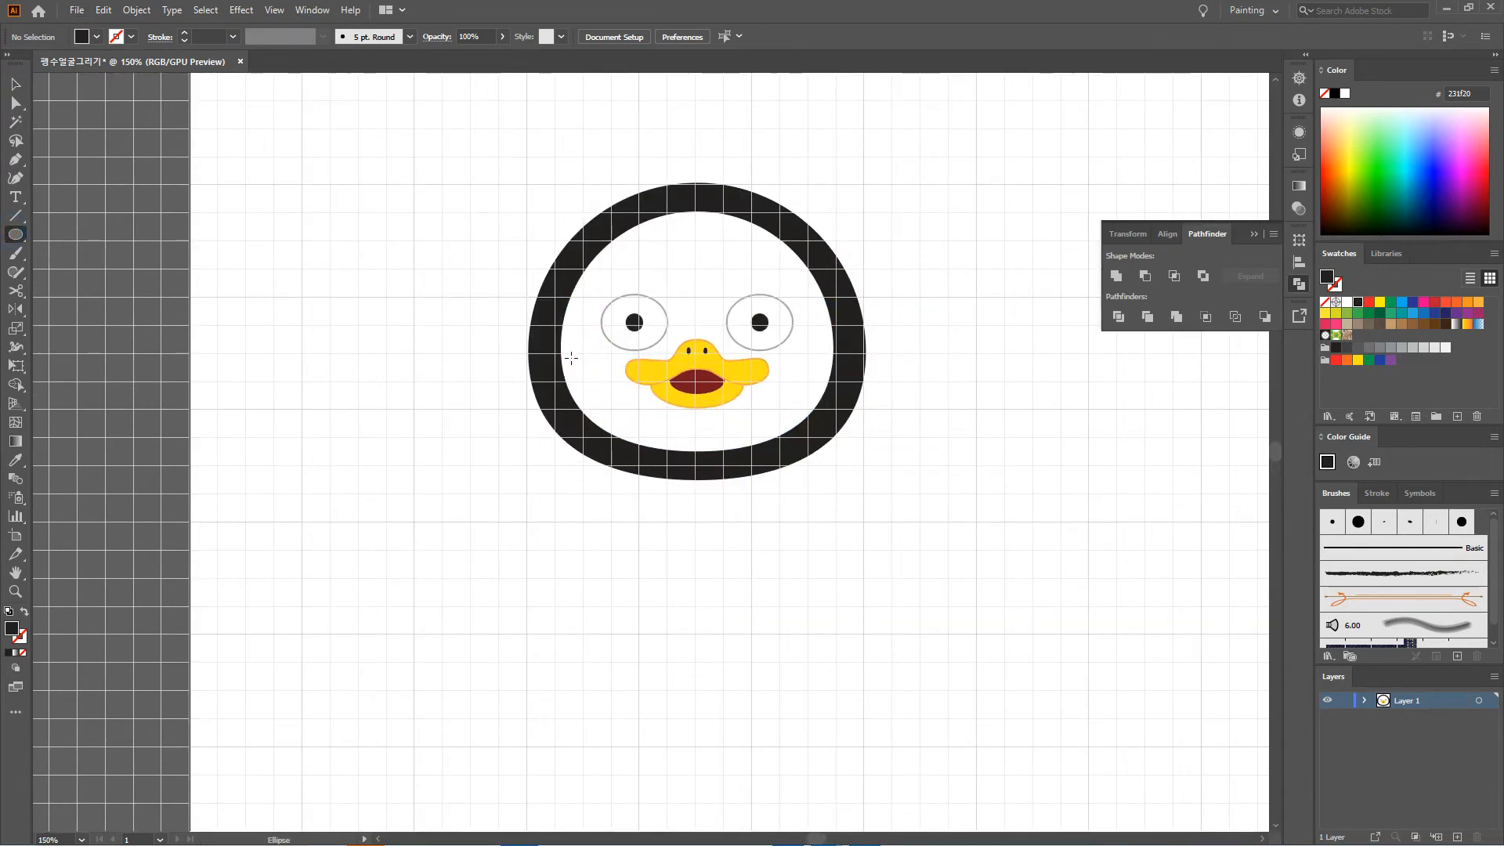
pyautogui.moveTo(573, 355); pyautogui.dragTo(621, 389)
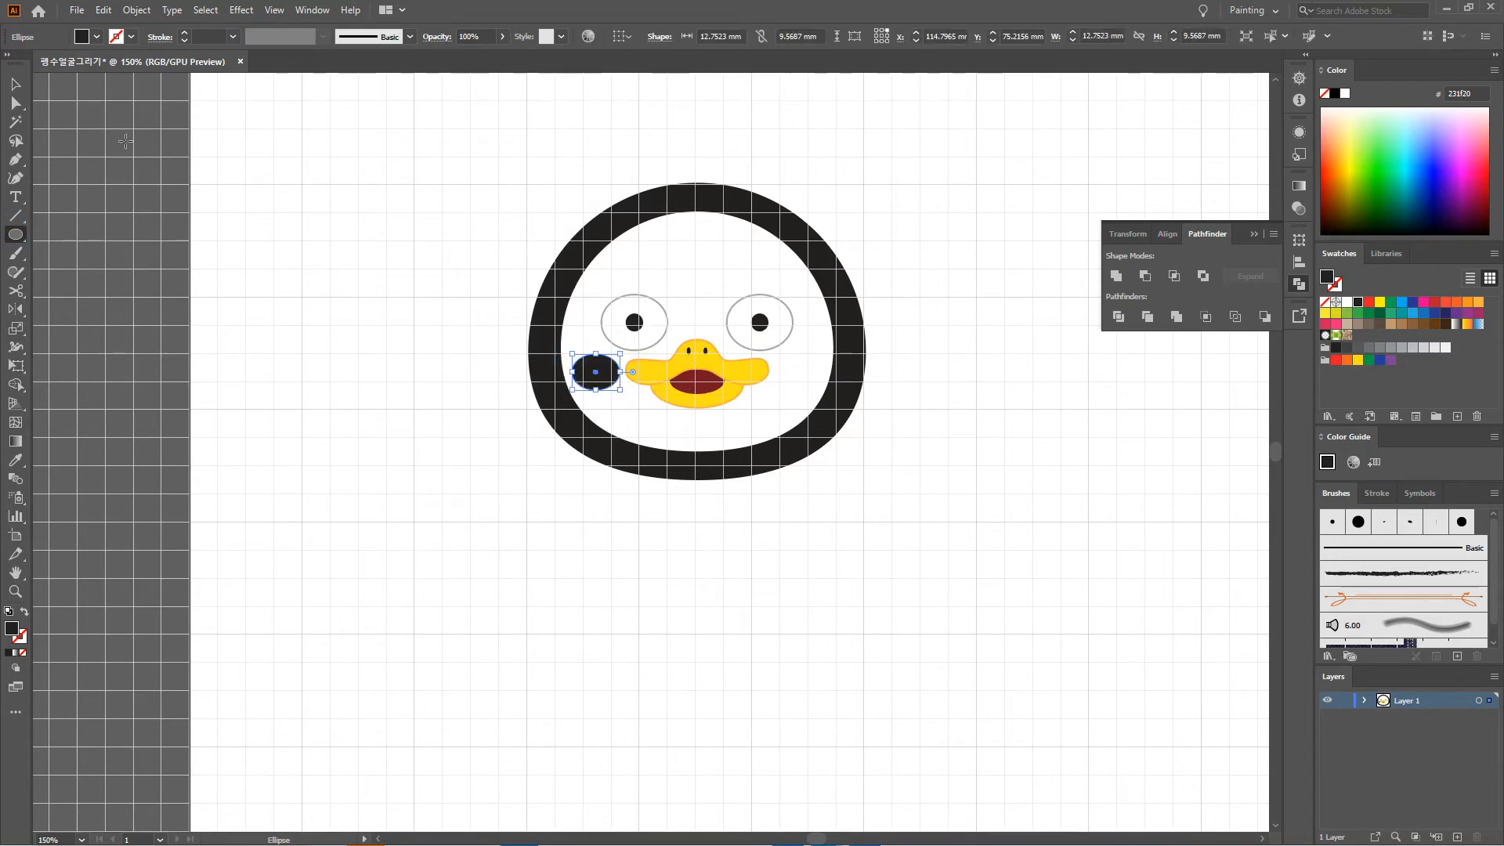
pyautogui.click(16, 84)
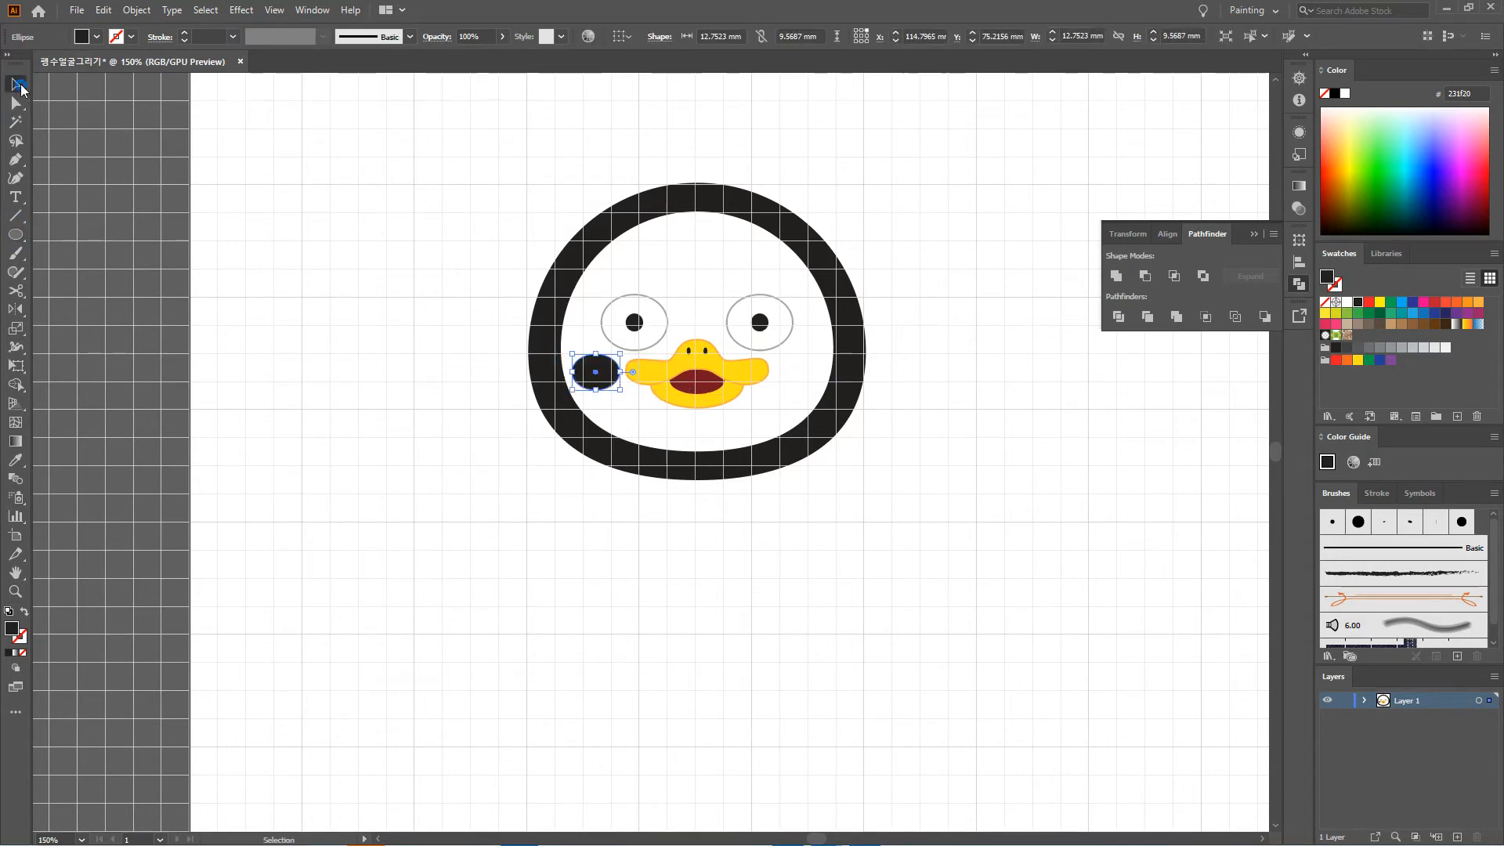
# Step: Fill the cheek ellipse below the left eye with light pink #f9c7ca
pyautogui.doubleClick(1326, 279)
pyautogui.click(1066, 329)
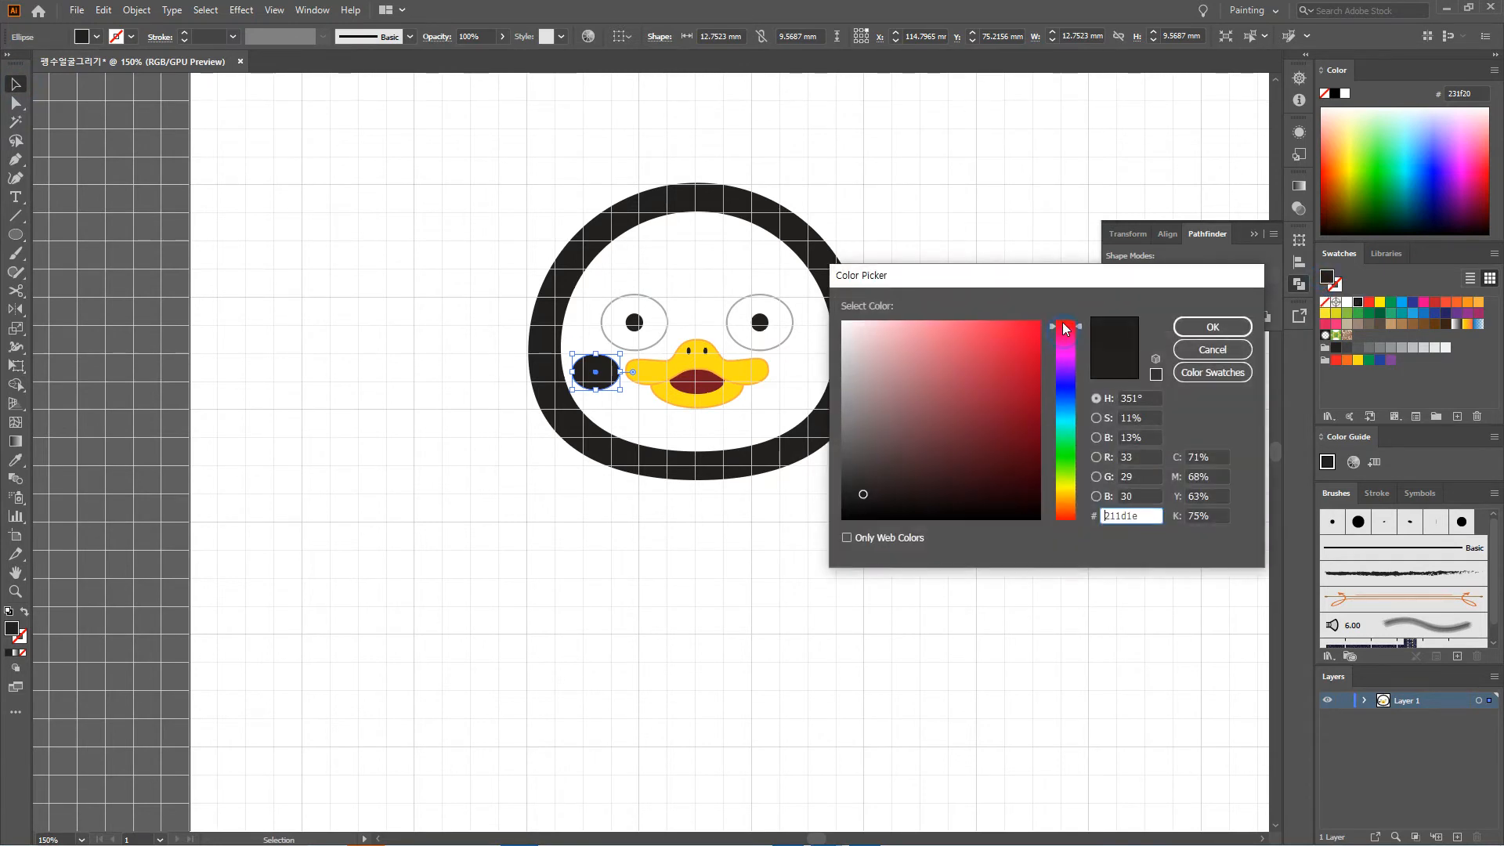
pyautogui.moveTo(933, 345); pyautogui.dragTo(885, 324)
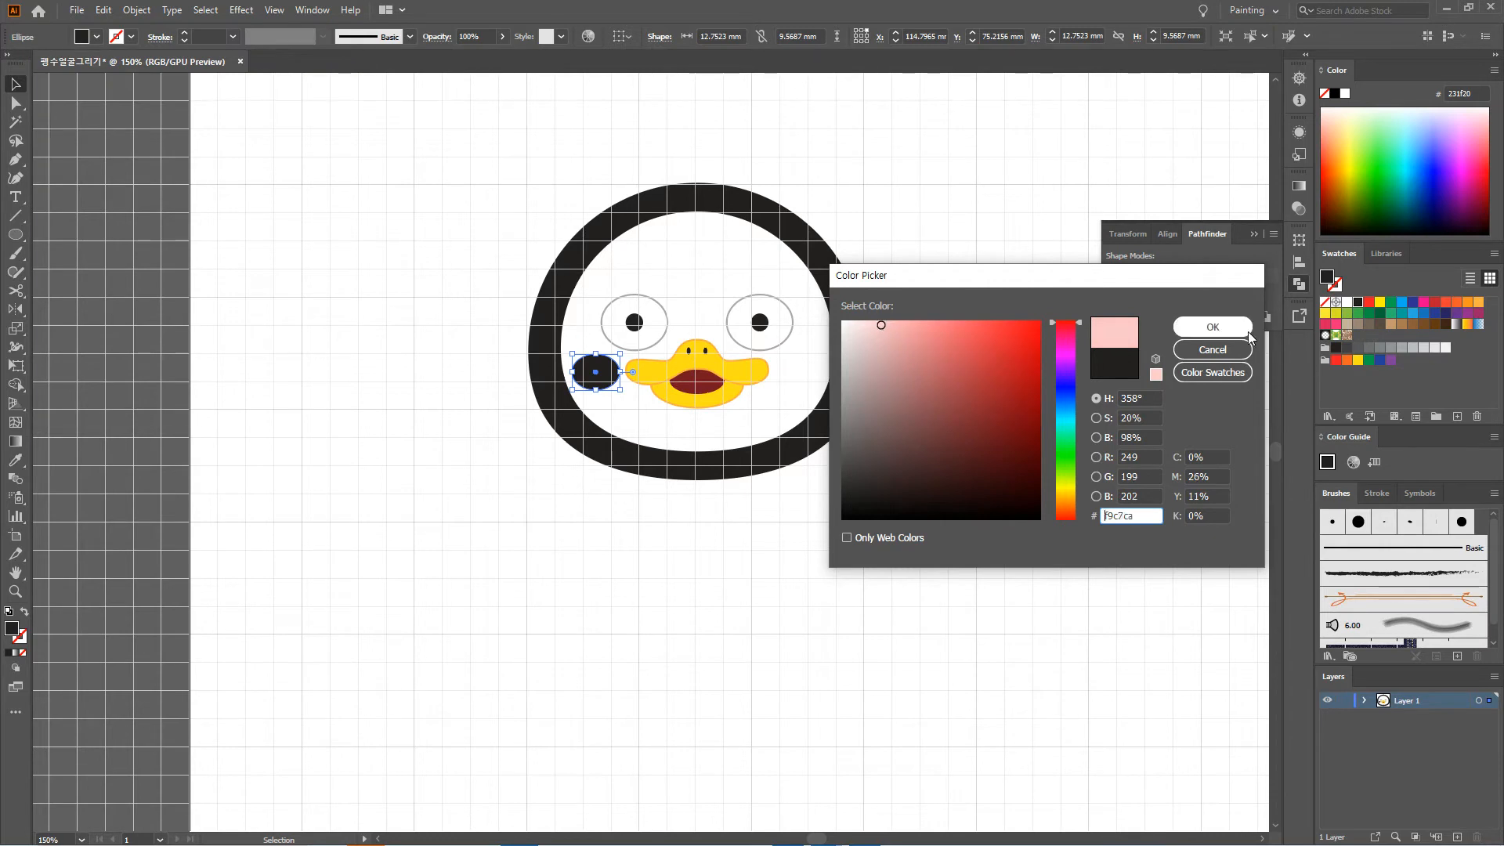
pyautogui.click(1213, 327)
pyautogui.click(936, 374)
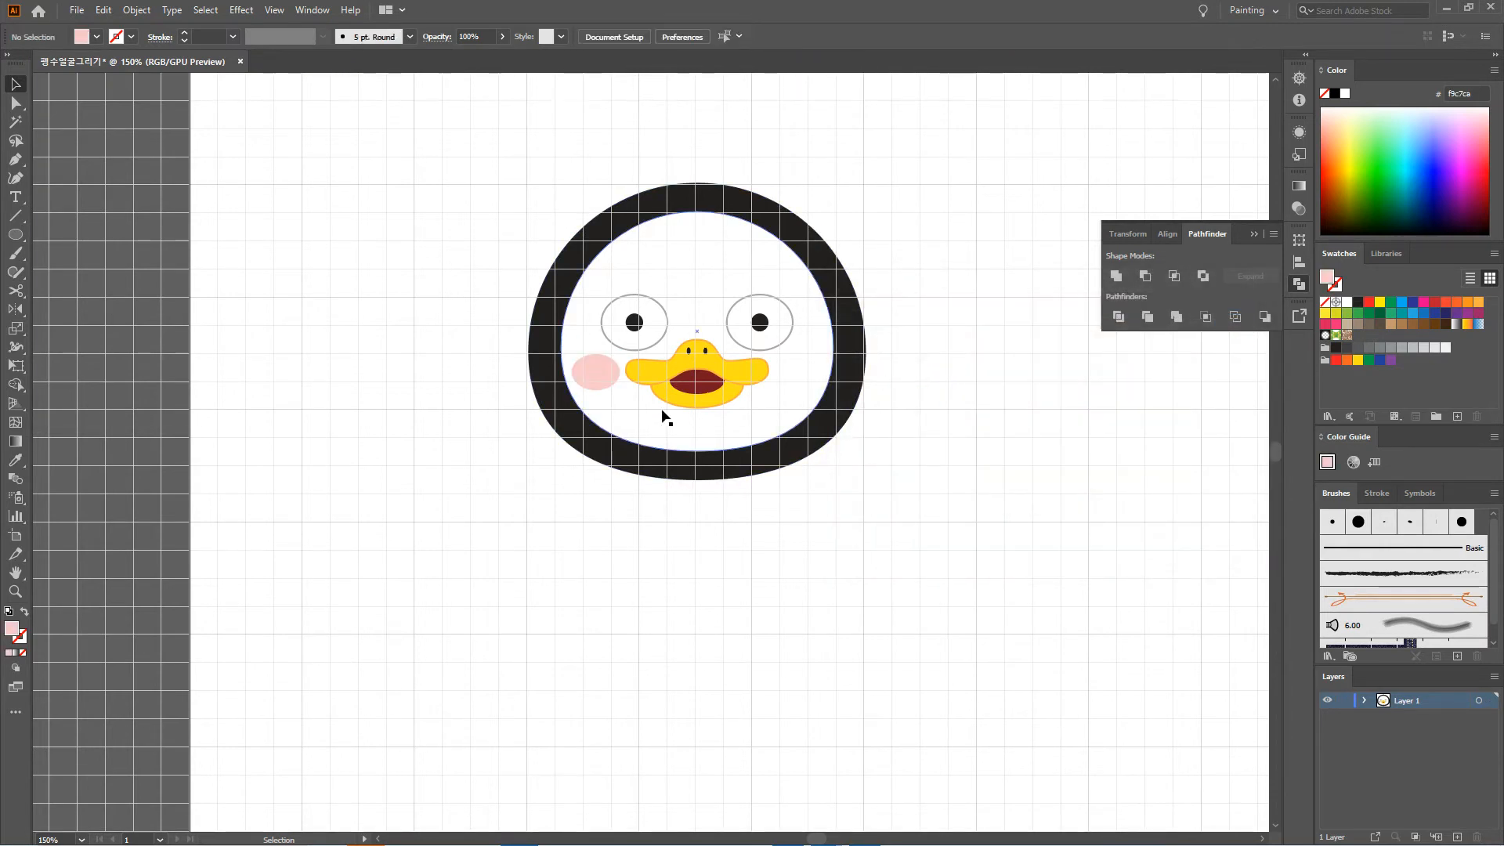
# Step: Duplicate the pink cheek horizontally to the matching place below the right eye, beside the beak's right end
pyautogui.click(608, 377)
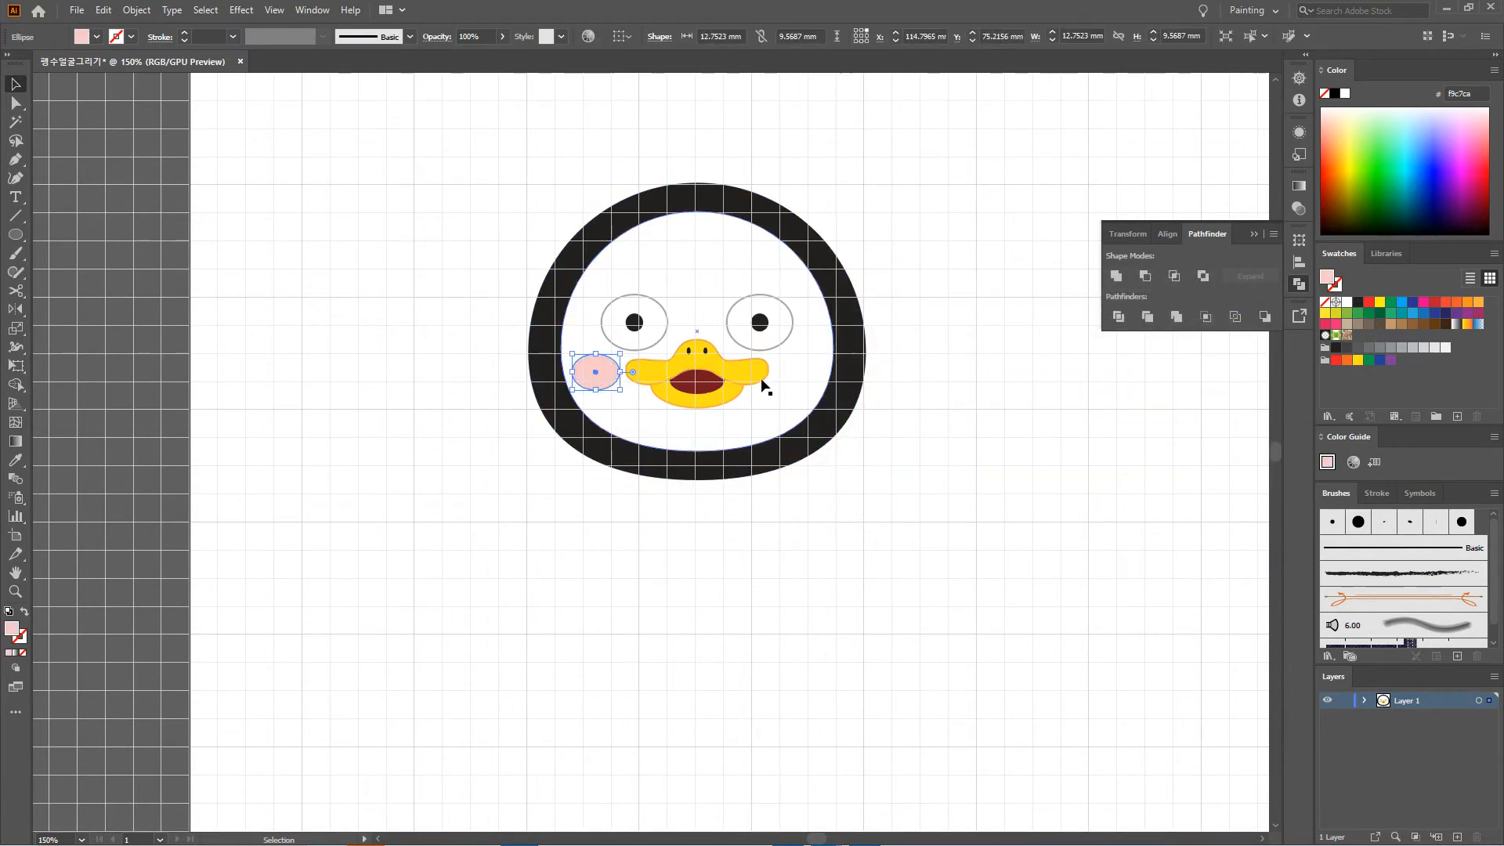
pyautogui.moveTo(603, 365); pyautogui.dragTo(806, 375)
pyautogui.click(934, 540)
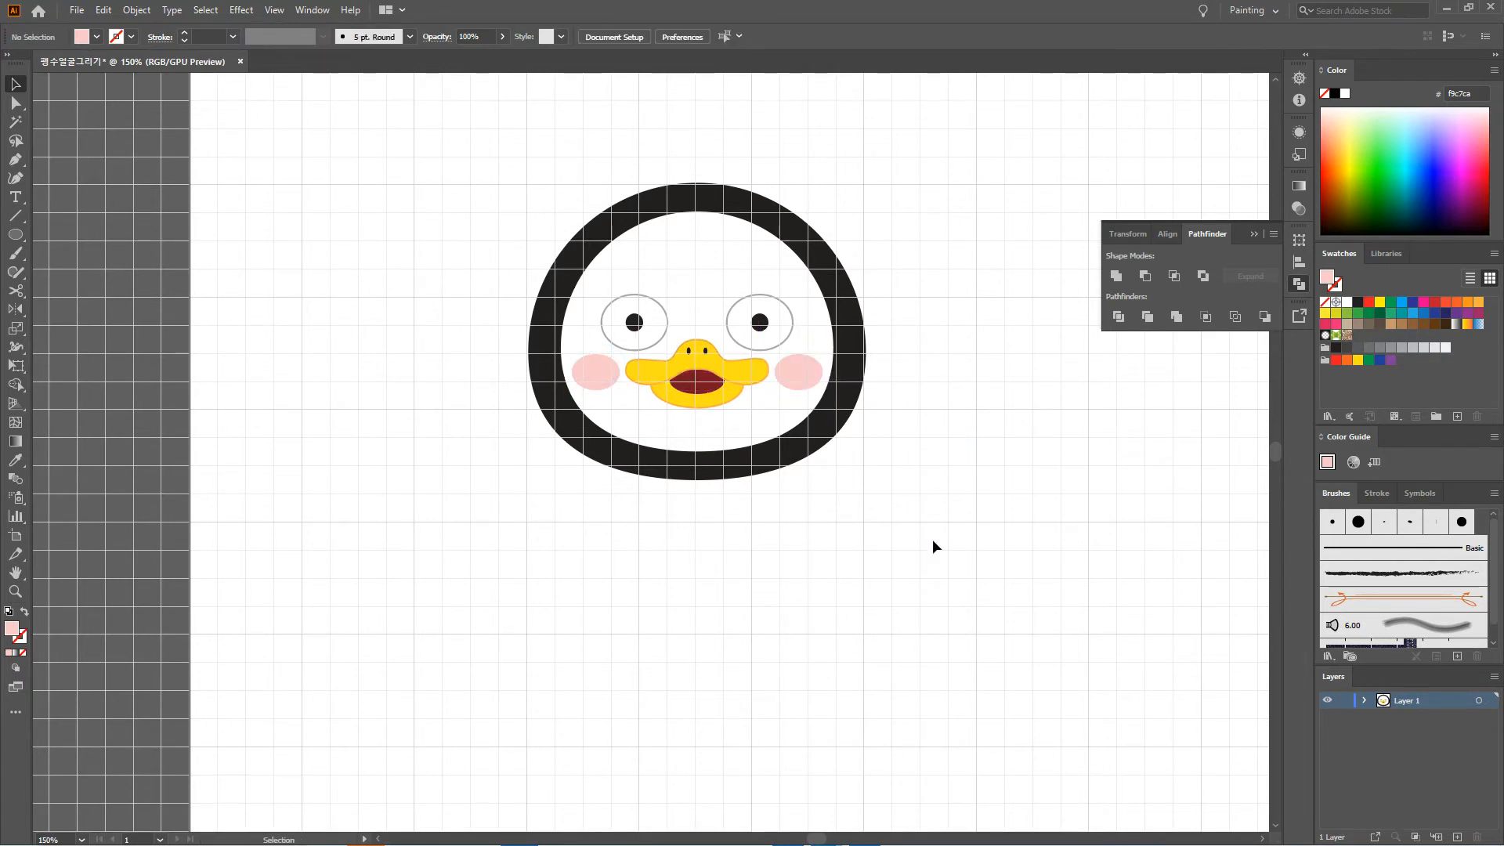
# Step: Duplicate the black head shape in place with Paste in Back and enlarge one copy about its centre to about 100 × 88 mm
pyautogui.scroll(-1, 938, 415)
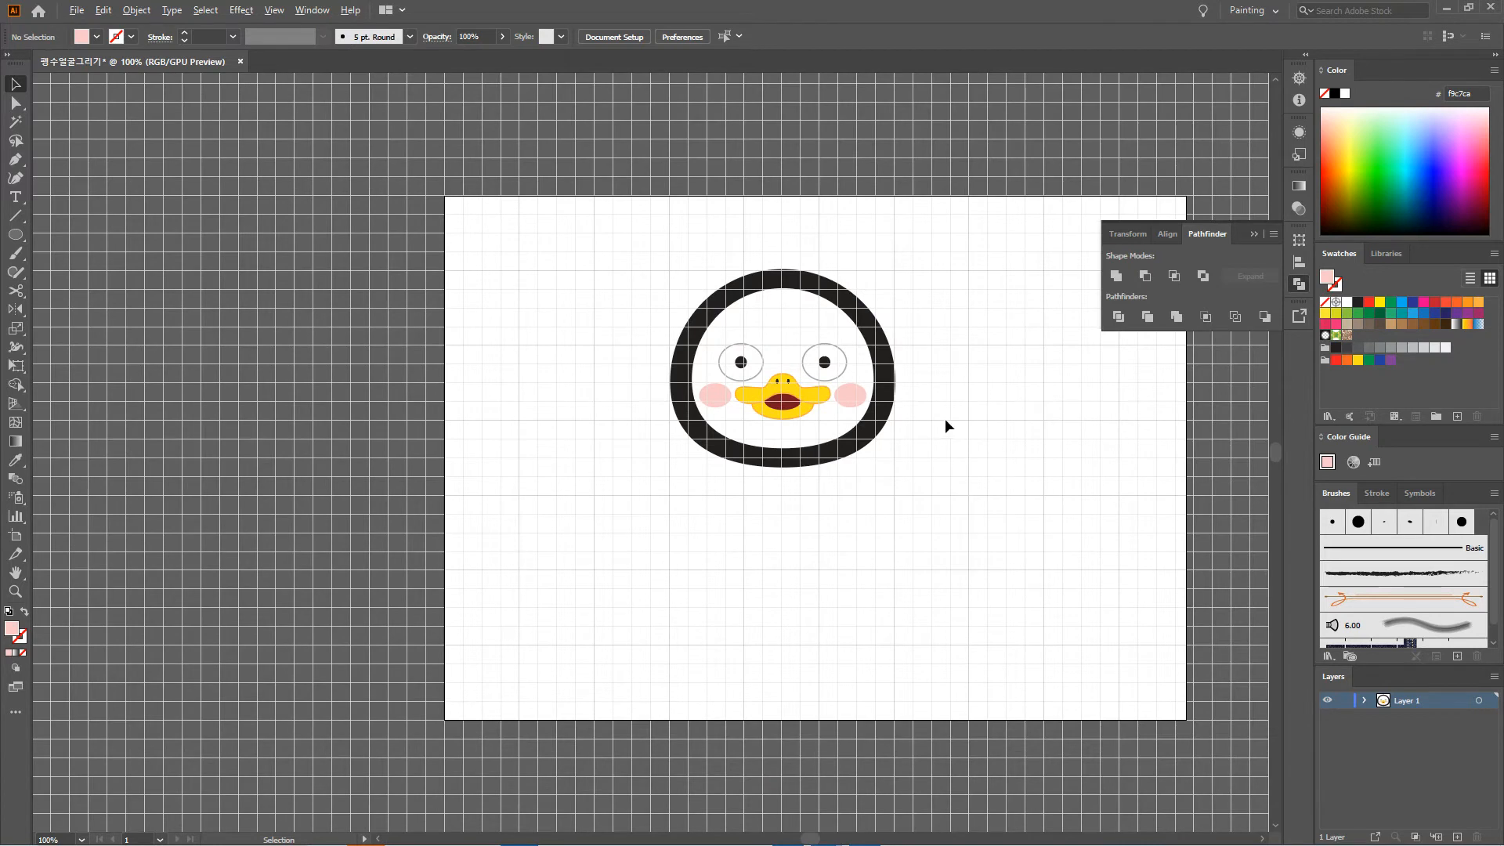
pyautogui.scroll(1, 967, 395)
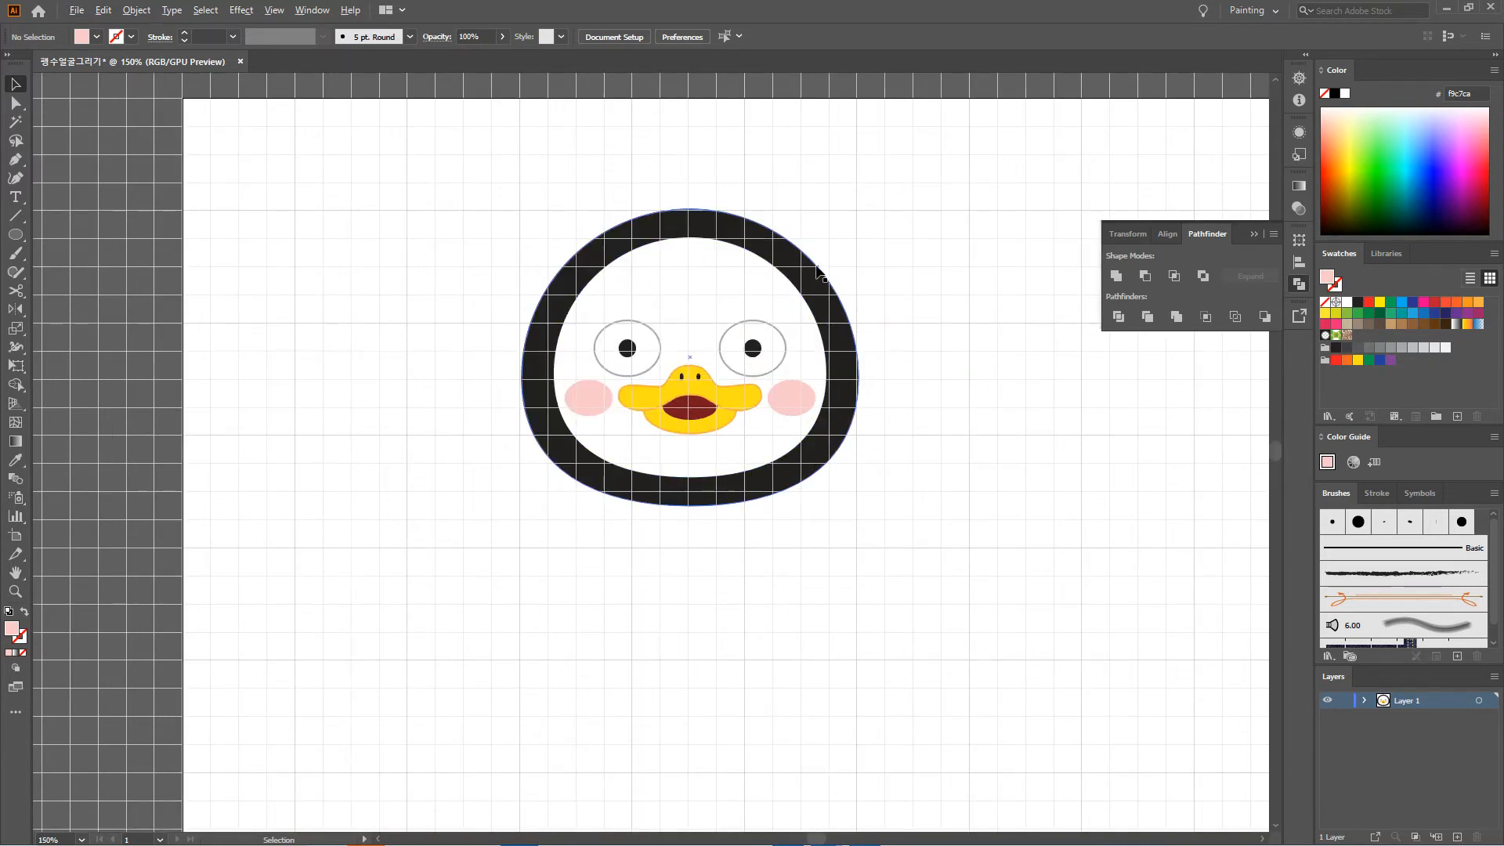
pyautogui.scroll(-1, 649, 243)
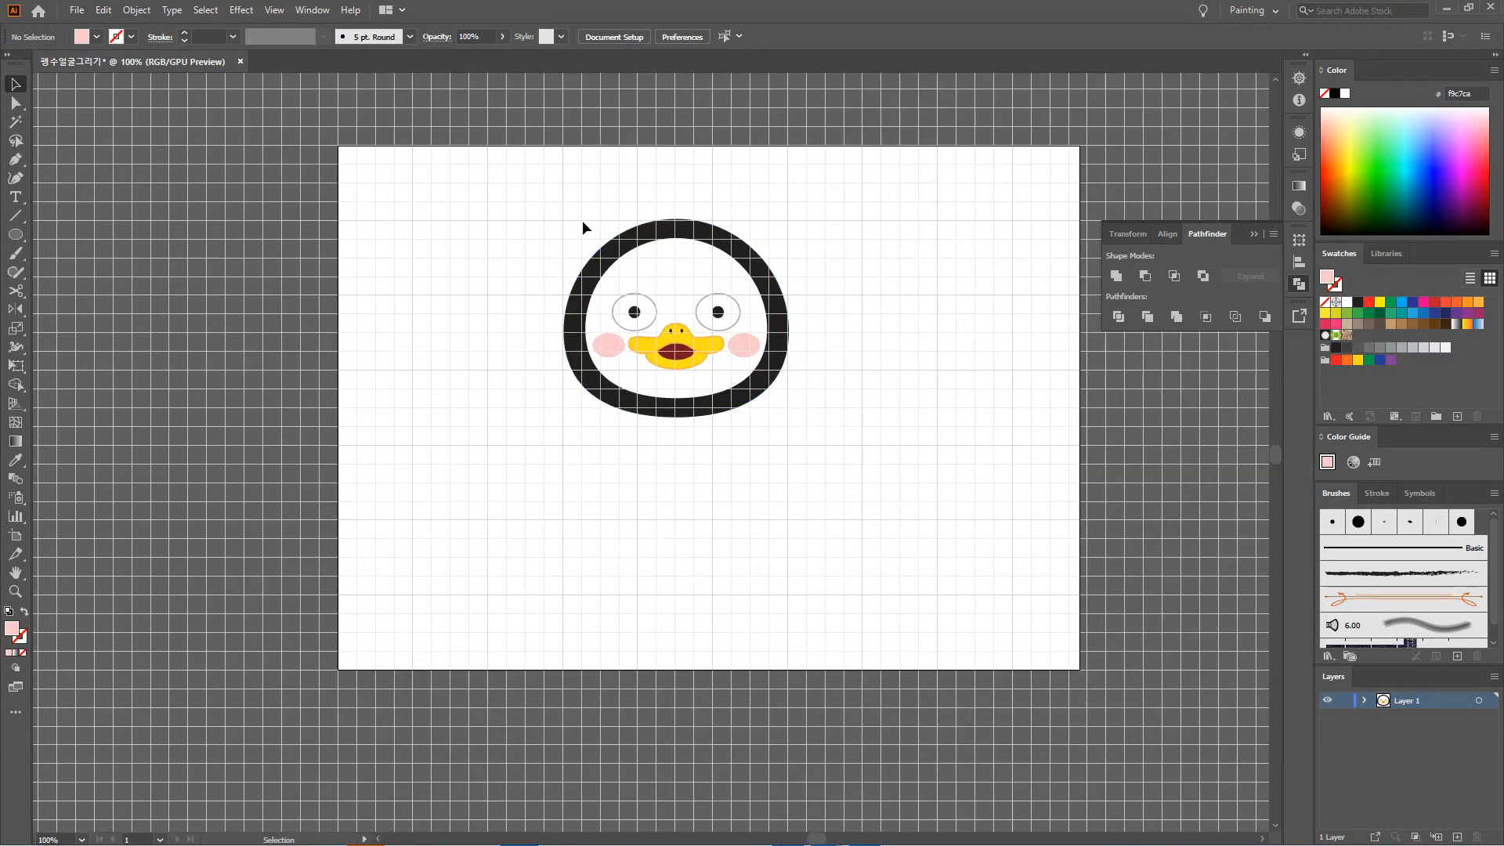
pyautogui.moveTo(819, 222); pyautogui.dragTo(861, 269)
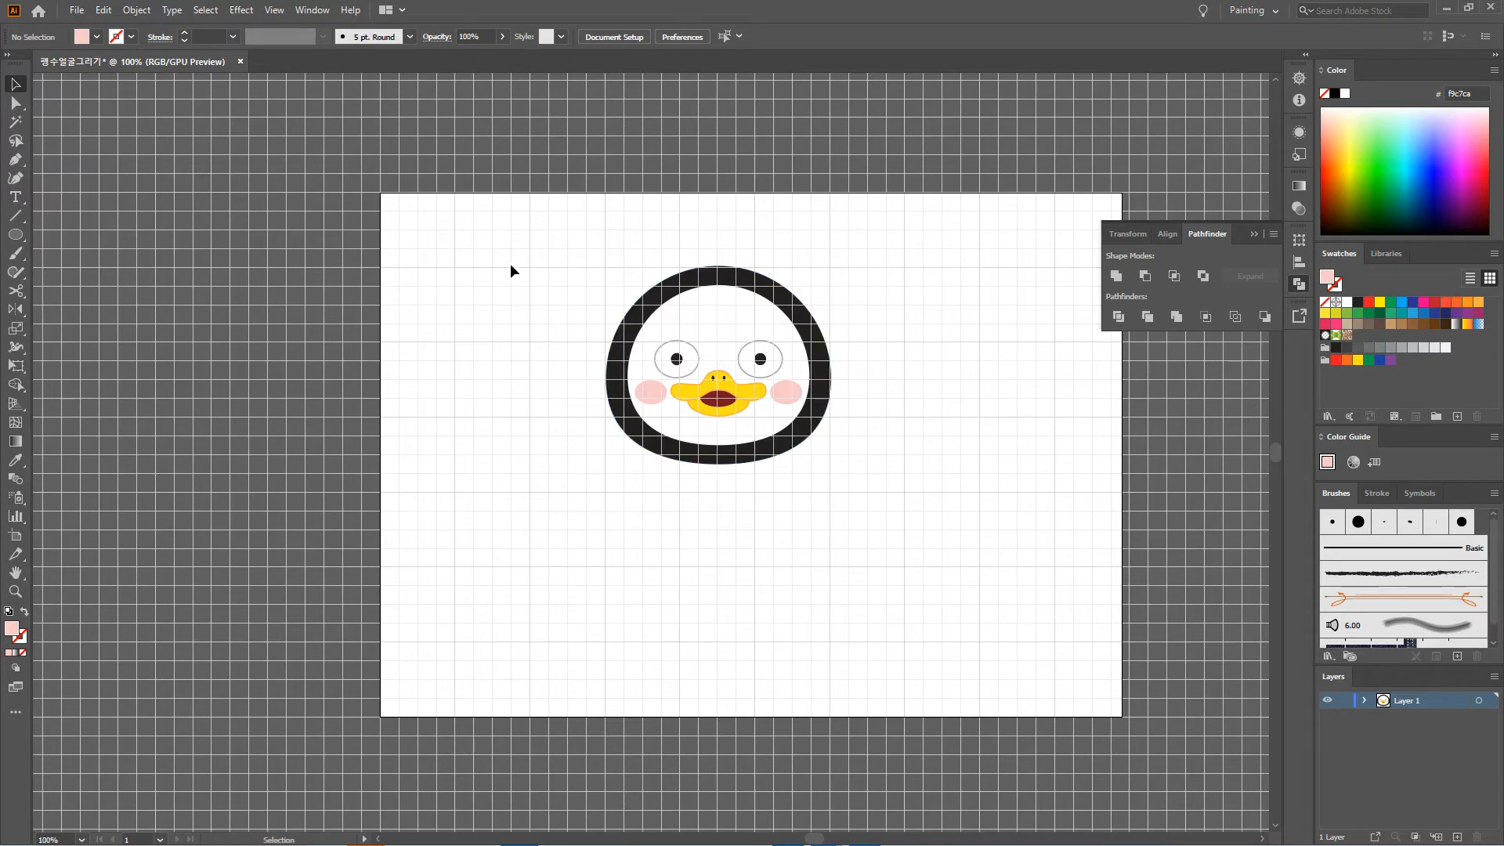
pyautogui.click(739, 275)
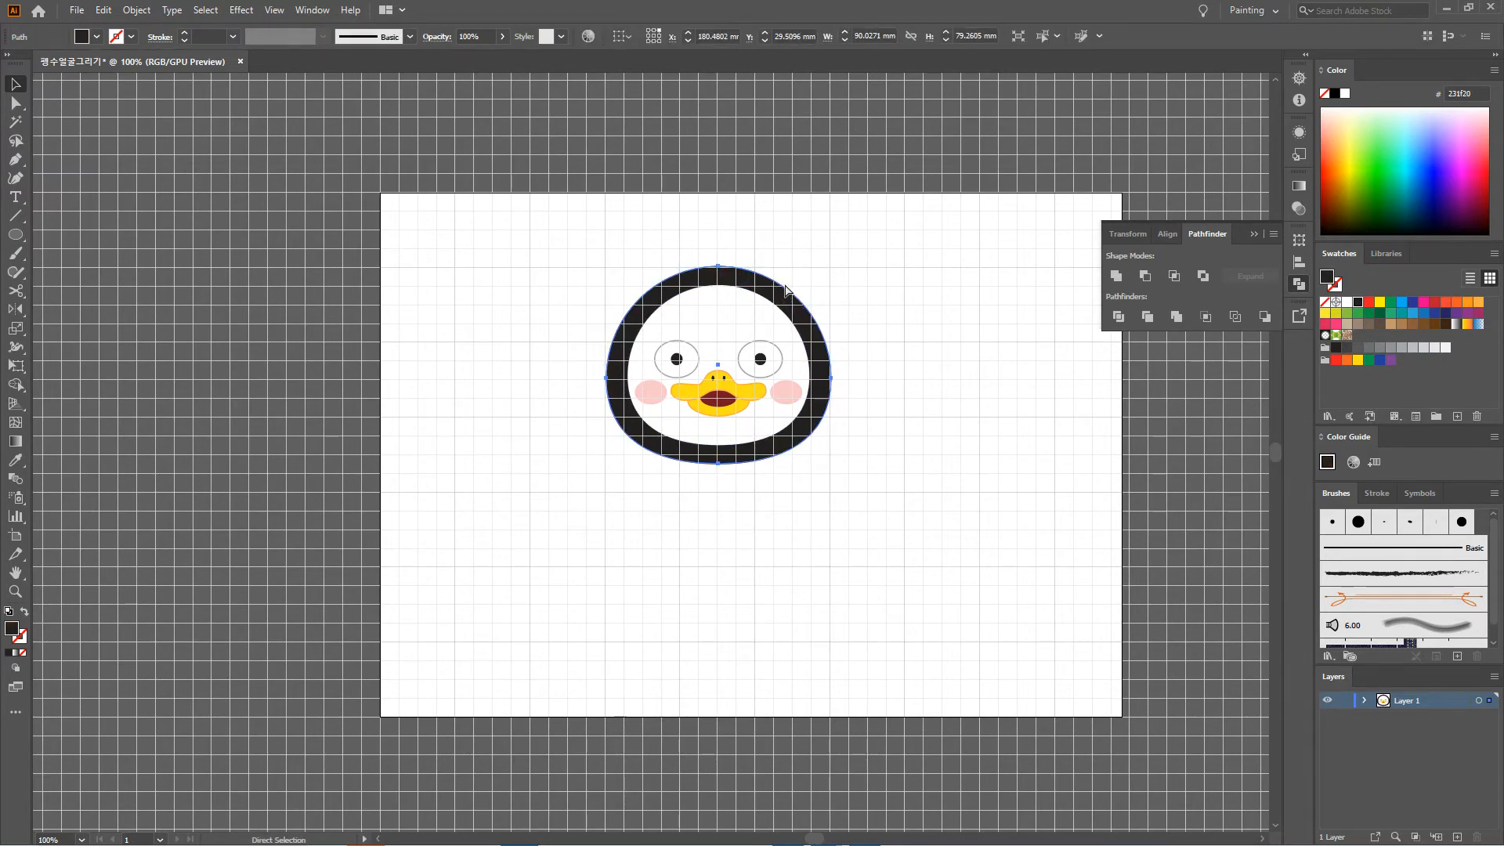
pyautogui.press('a')
pyautogui.press('v')
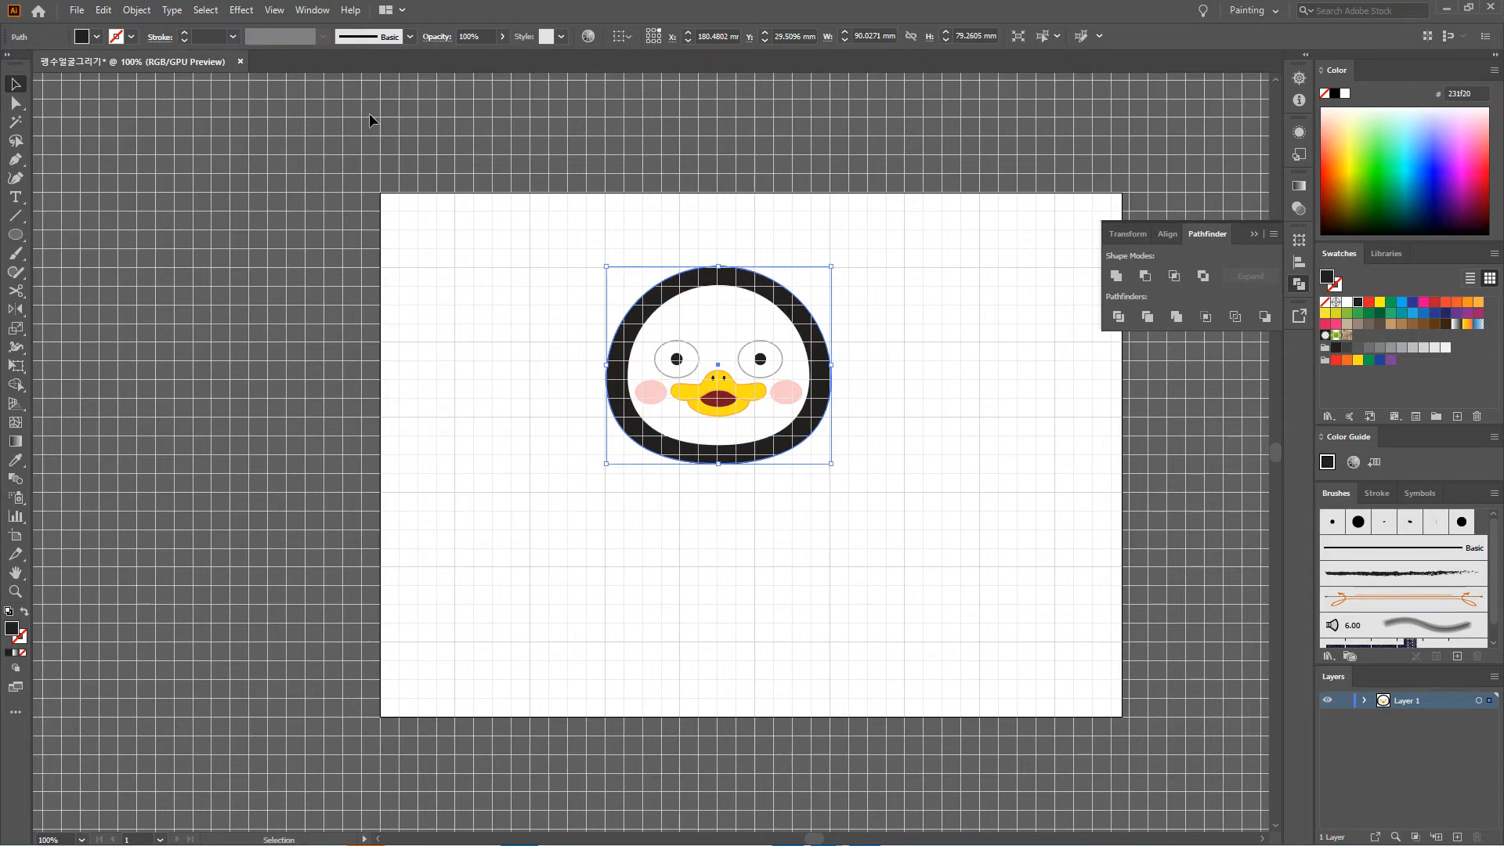
pyautogui.click(103, 11)
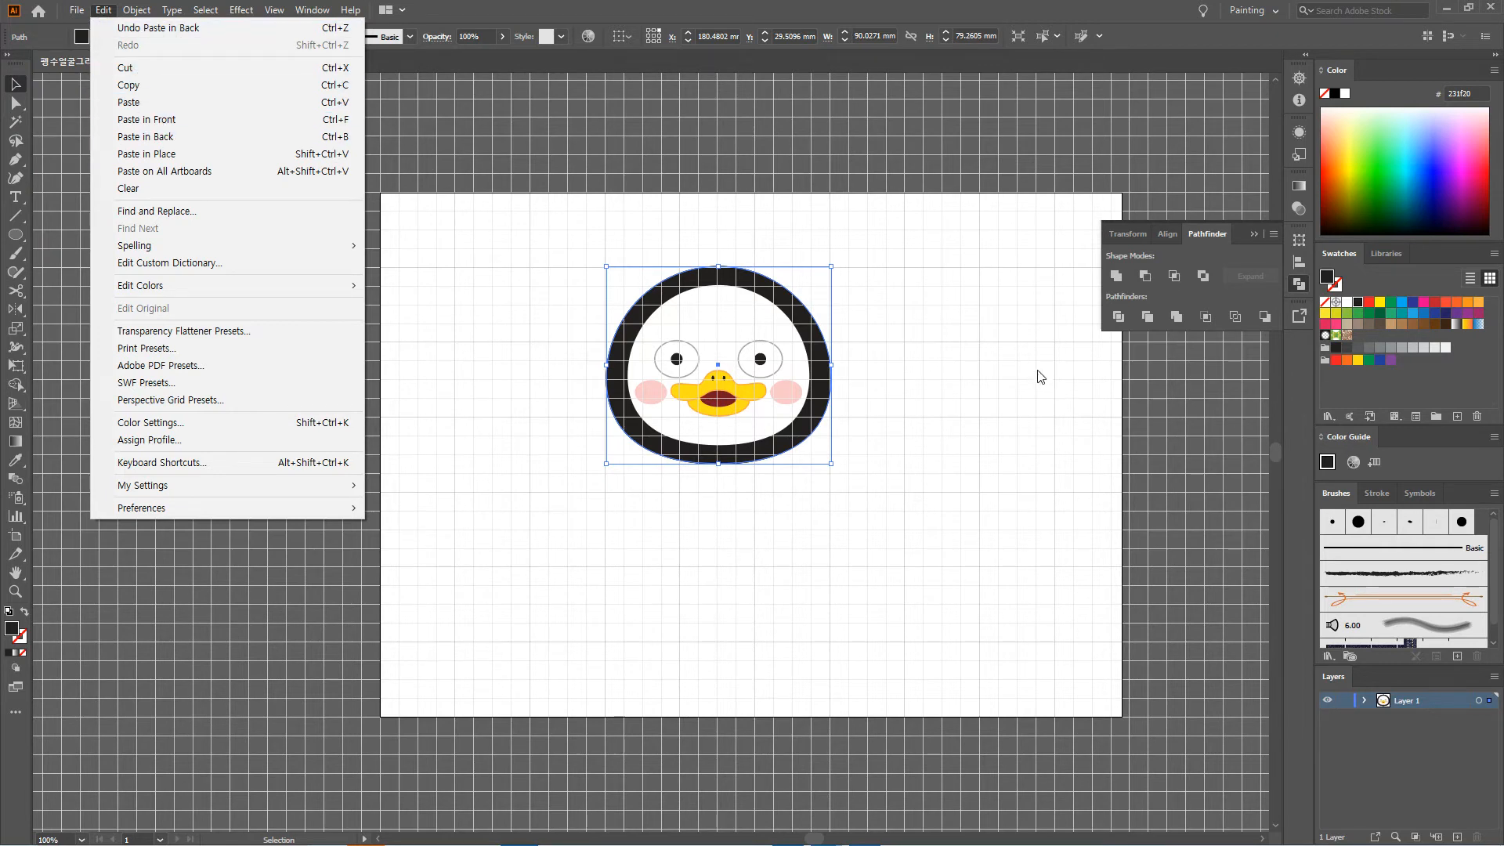
pyautogui.click(825, 267)
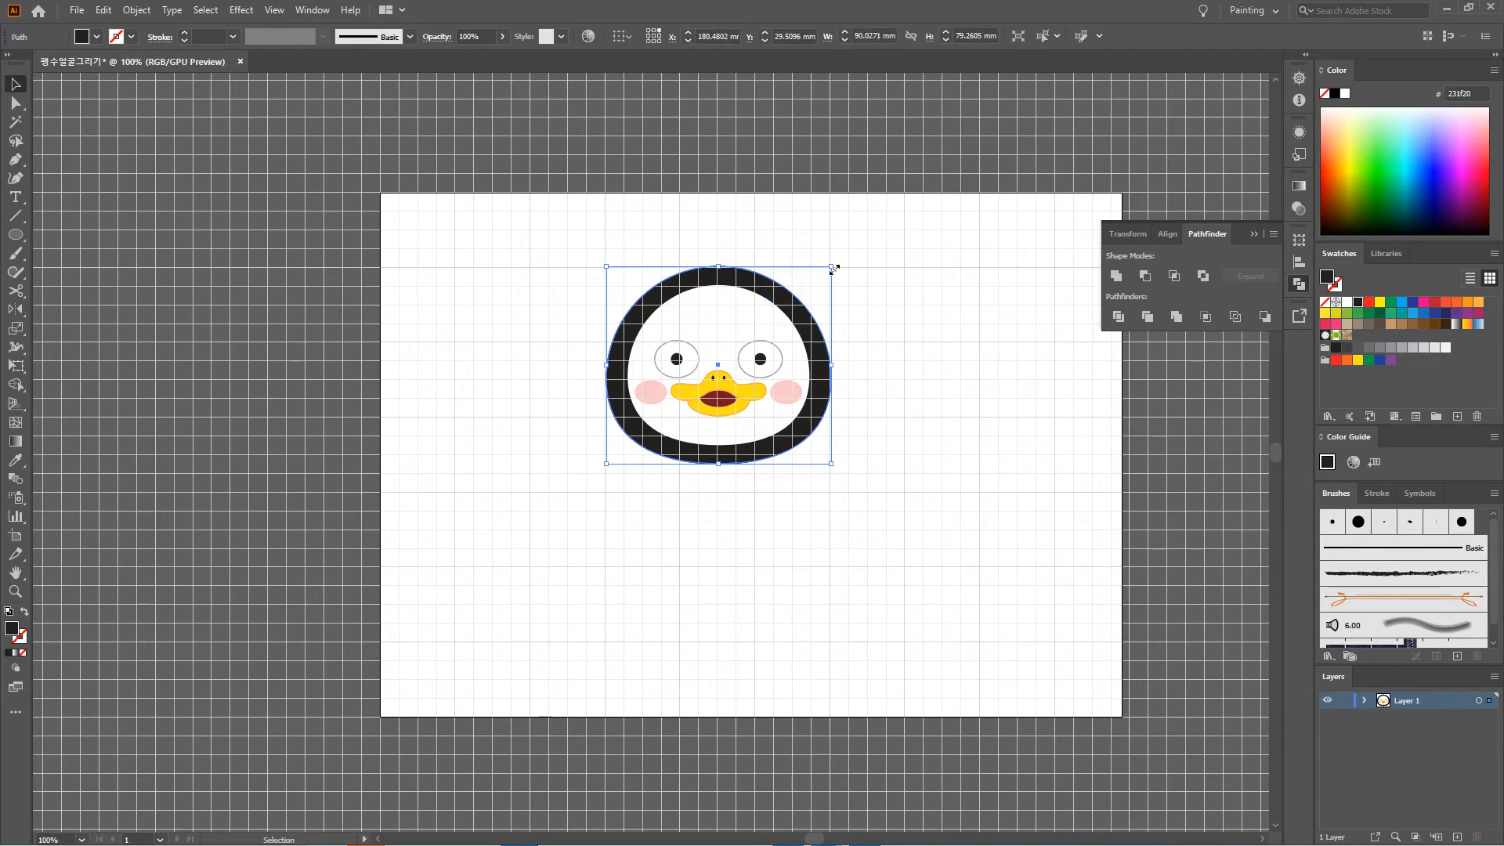
pyautogui.moveTo(831, 266); pyautogui.dragTo(844, 255)
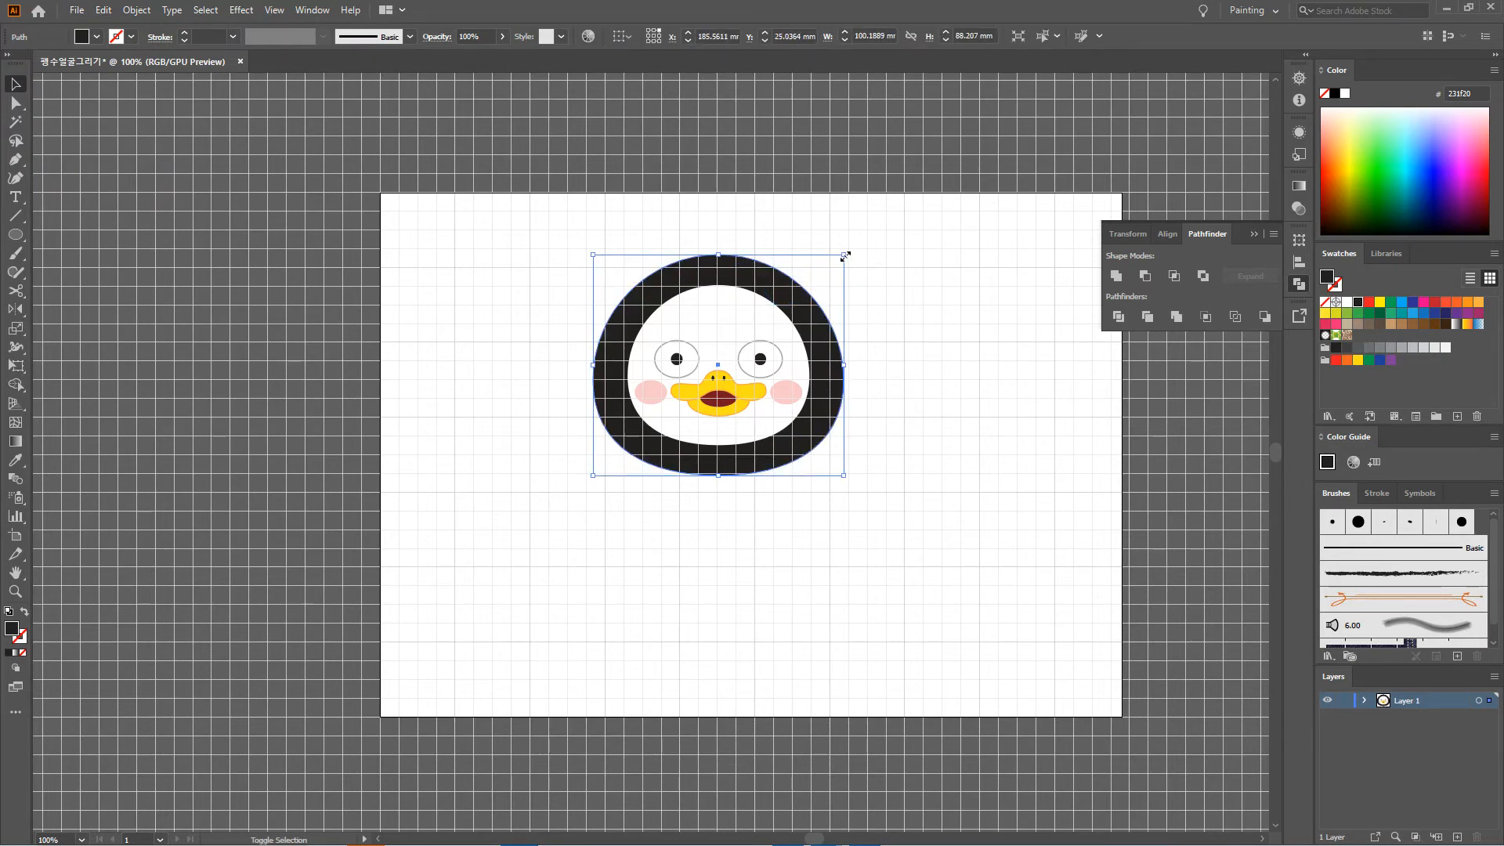
# Step: Fill the enlarged head shape with yellow #ffde17 and send it to the back, behind the black head
pyautogui.click(1358, 361)
pyautogui.click(1047, 313)
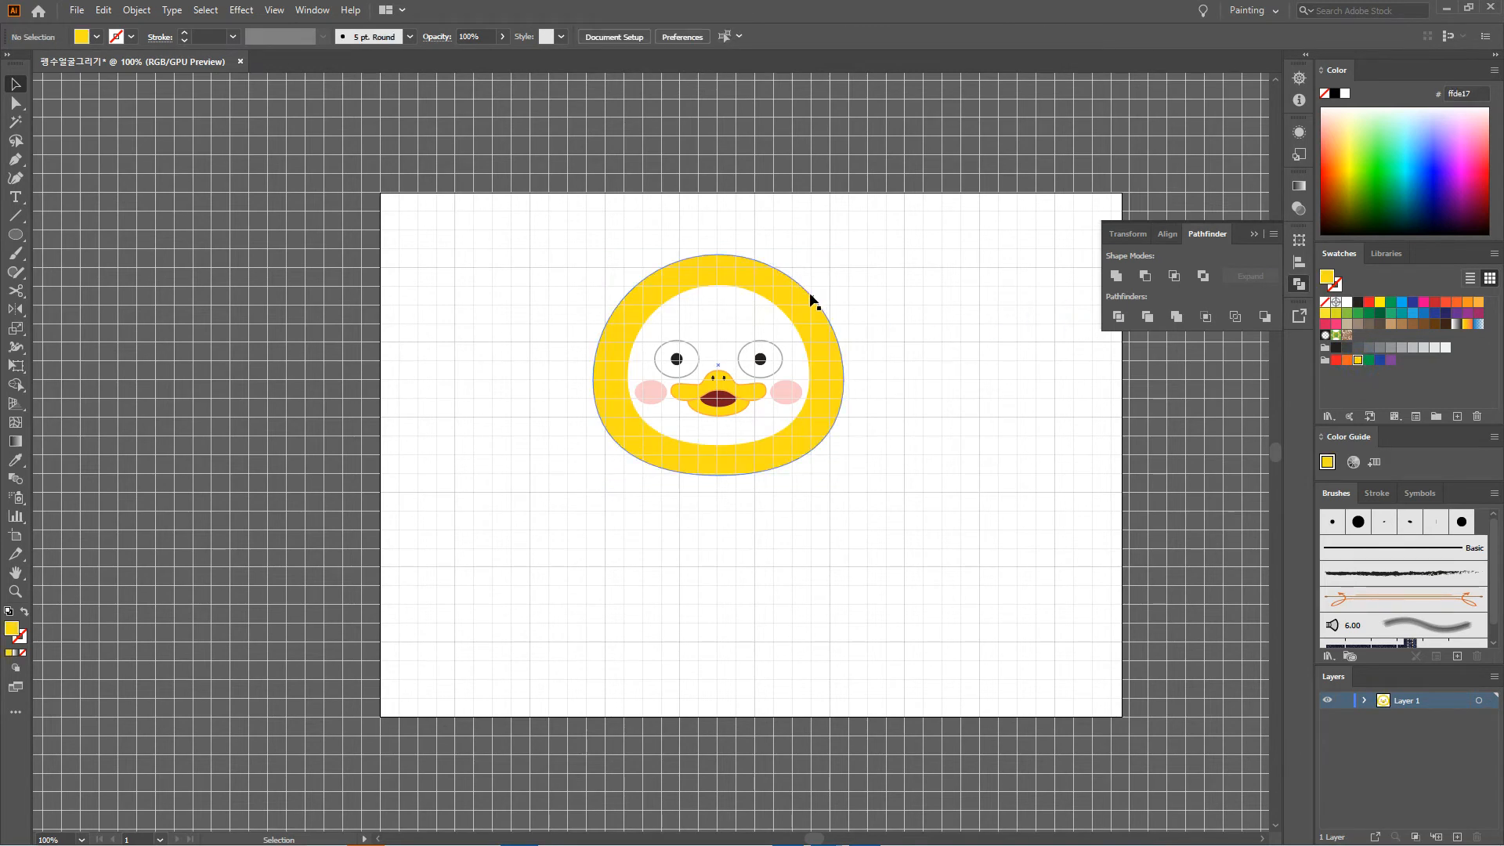
pyautogui.click(805, 284)
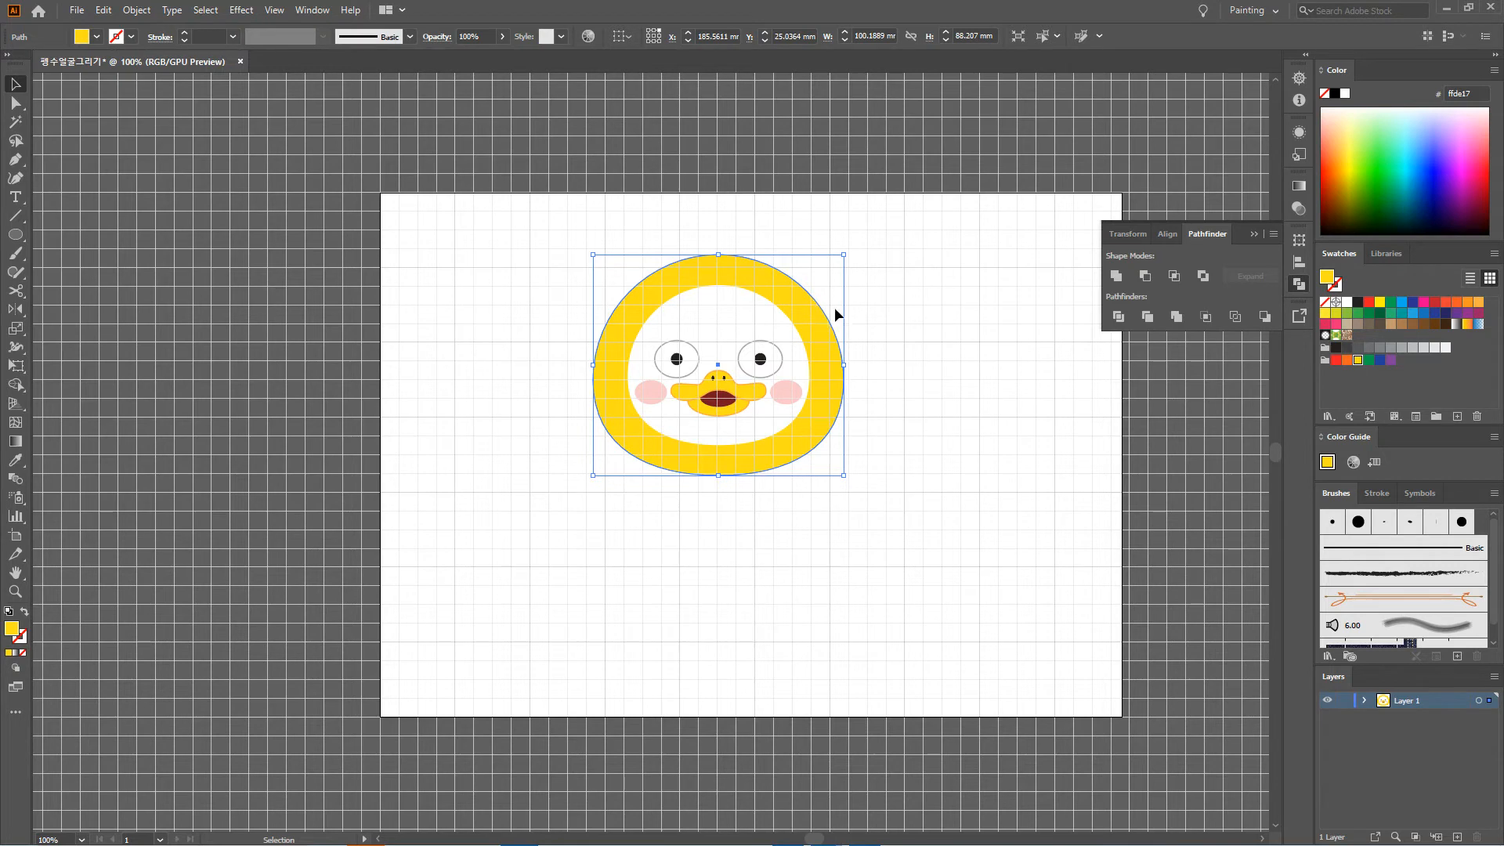
pyautogui.rightClick(783, 293)
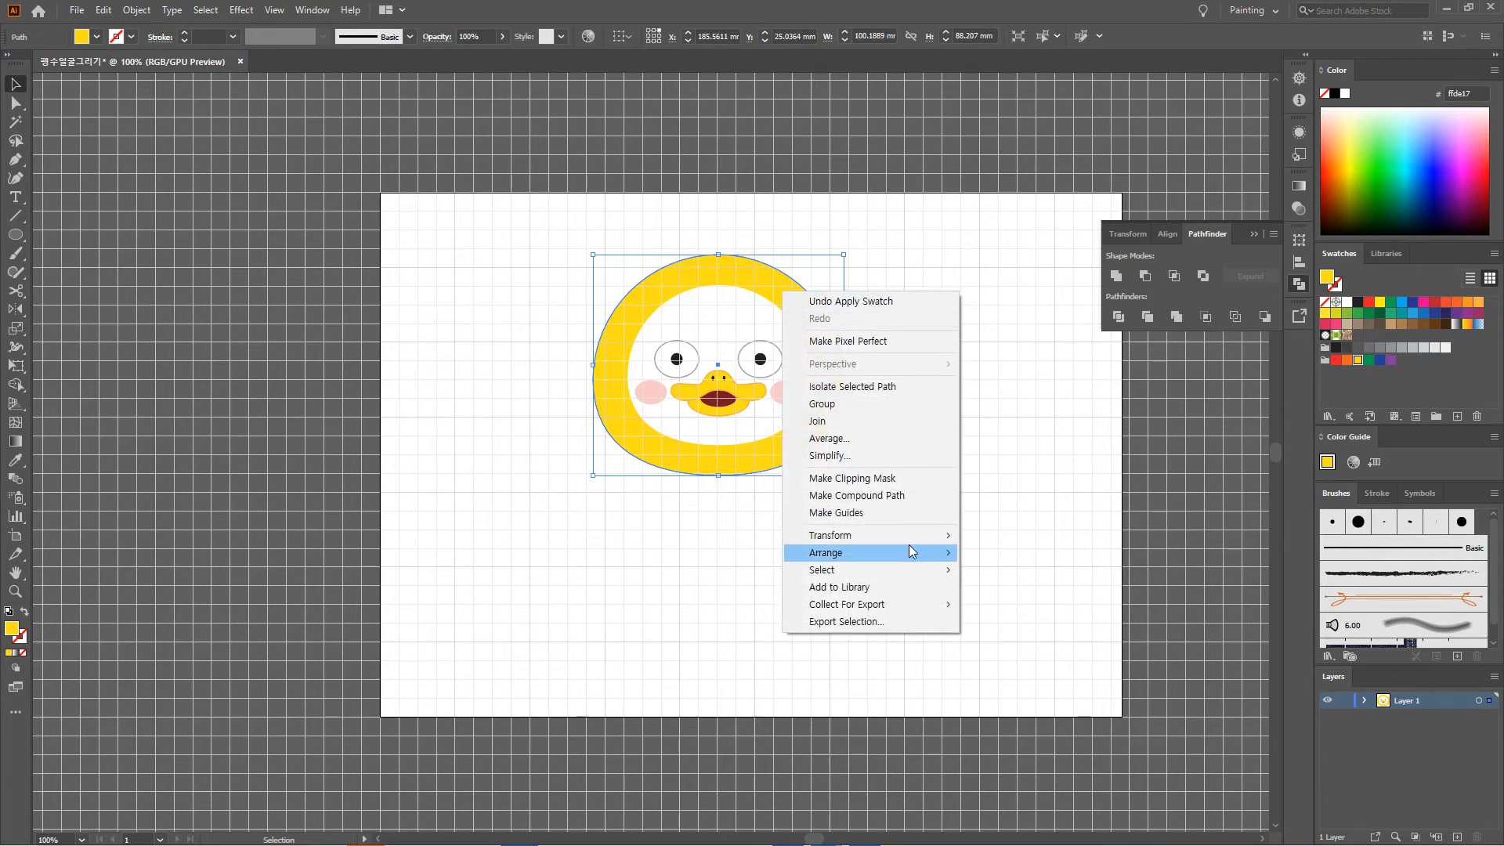
pyautogui.moveTo(913, 551)
pyautogui.click(1012, 604)
pyautogui.click(964, 462)
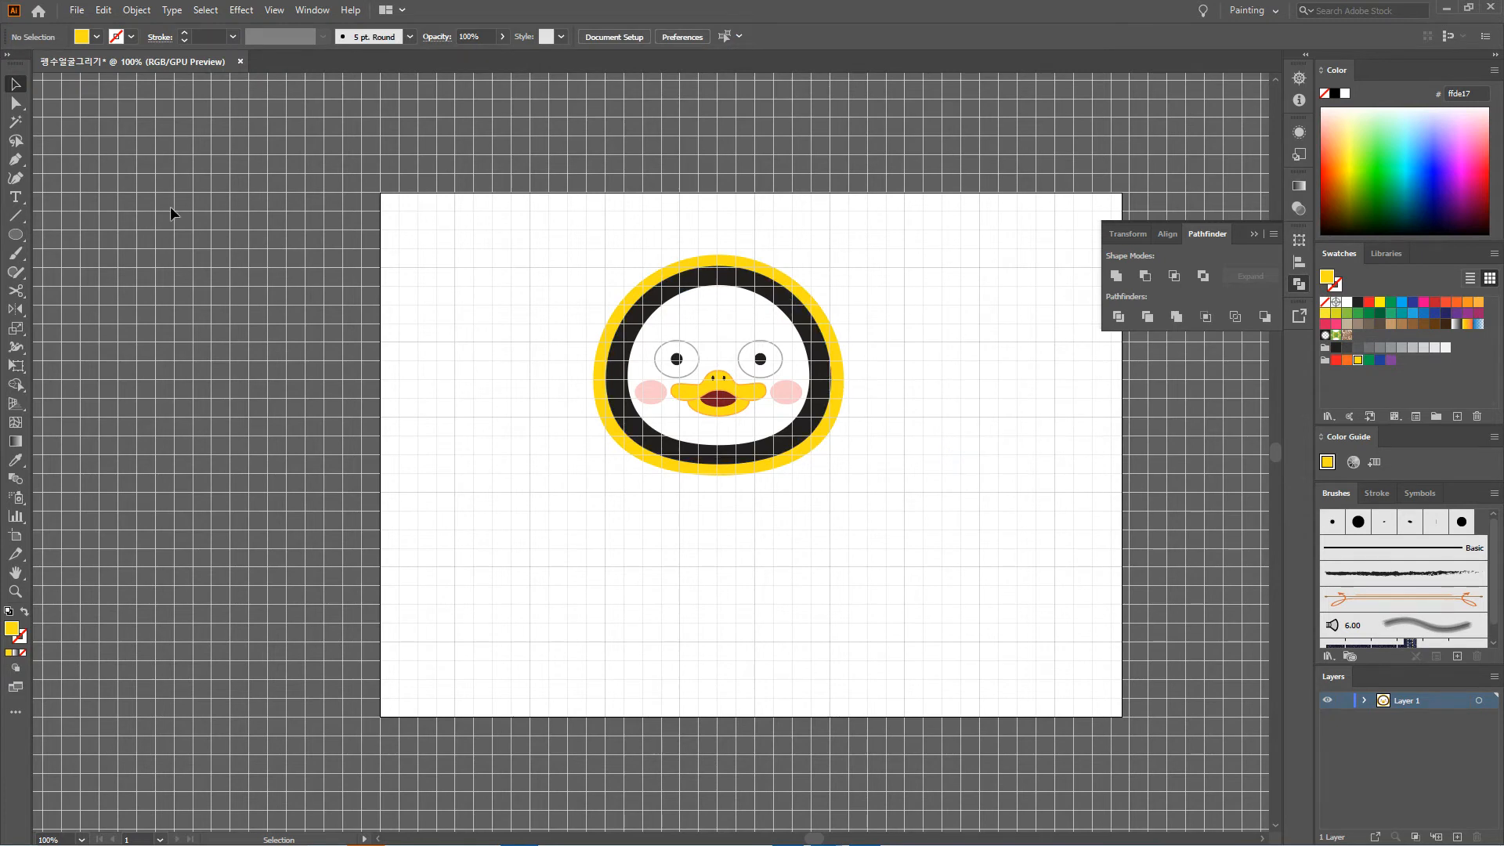
# Step: Draw a rectangle about 141 × 51 mm over the head's lower half and subtract it from the enlarged yellow shape
pyautogui.moveTo(21, 238); pyautogui.dragTo(59, 233)
pyautogui.moveTo(882, 493); pyautogui.dragTo(532, 365)
pyautogui.click(16, 84)
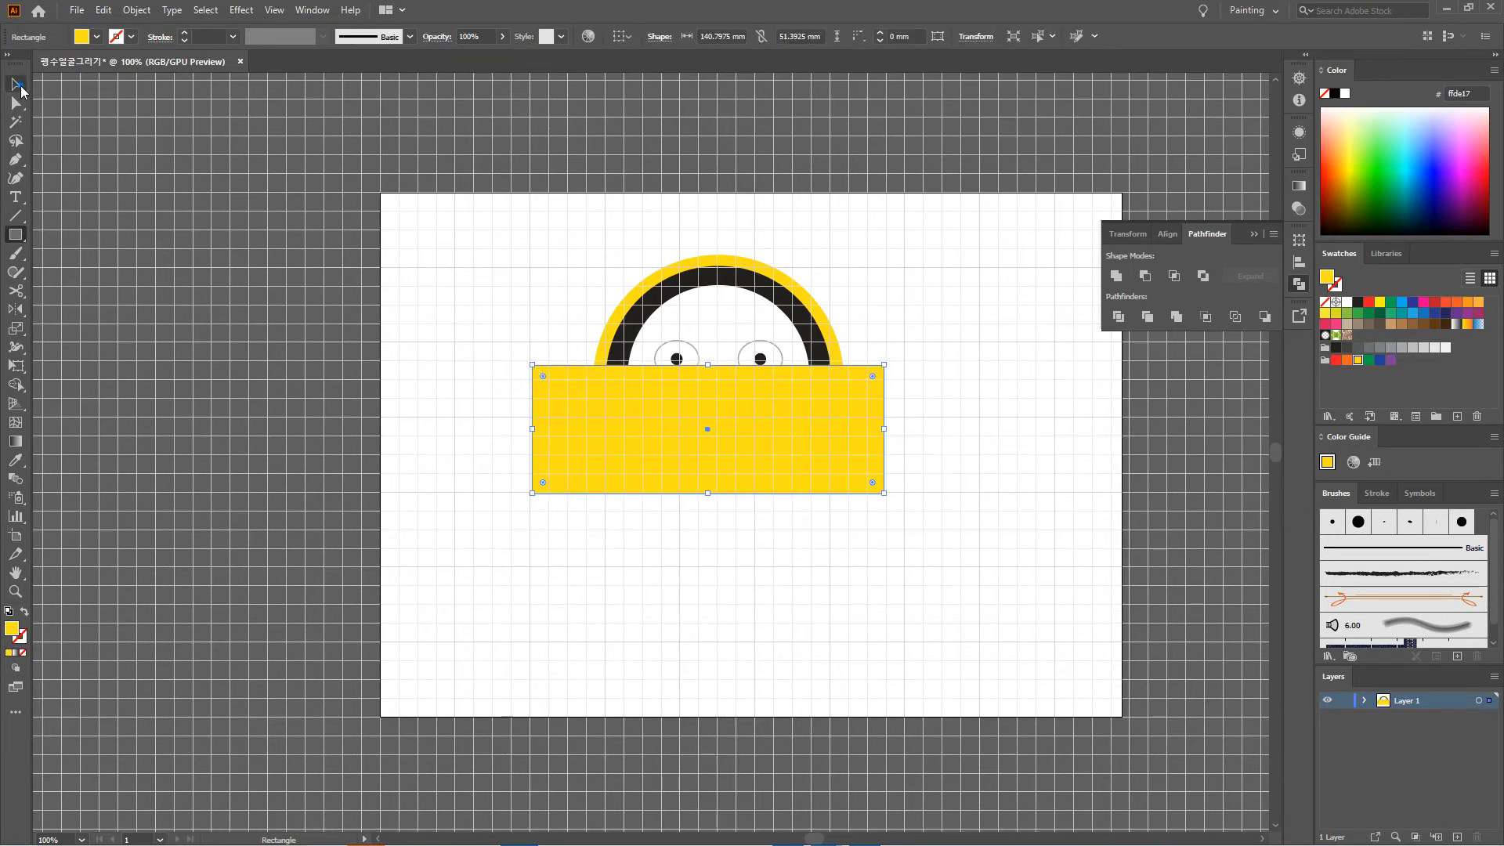
pyautogui.keyDown('shift'); pyautogui.click(795, 283); pyautogui.keyUp('shift')
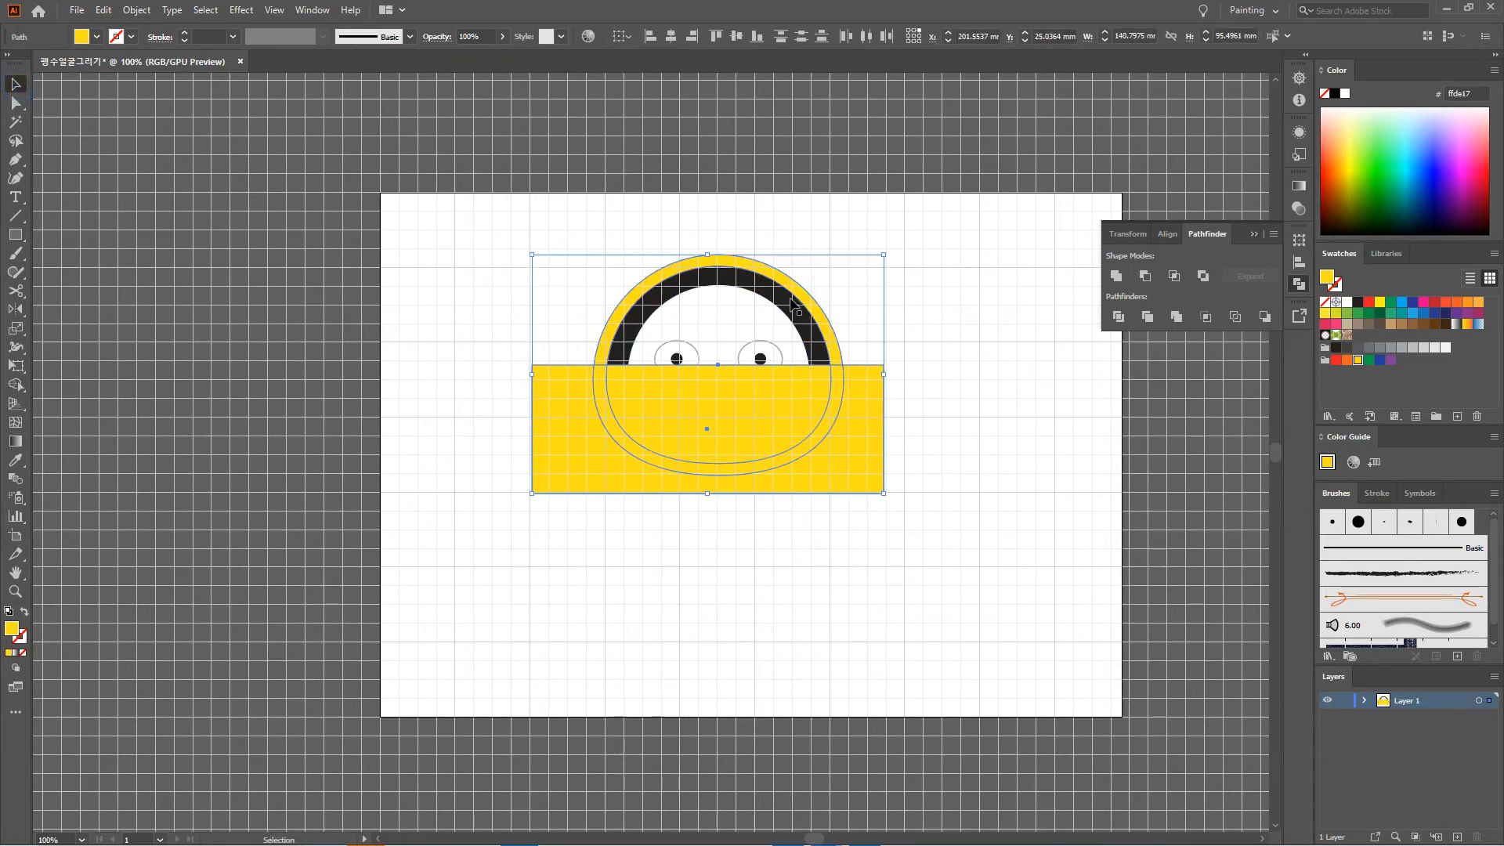
pyautogui.click(1145, 277)
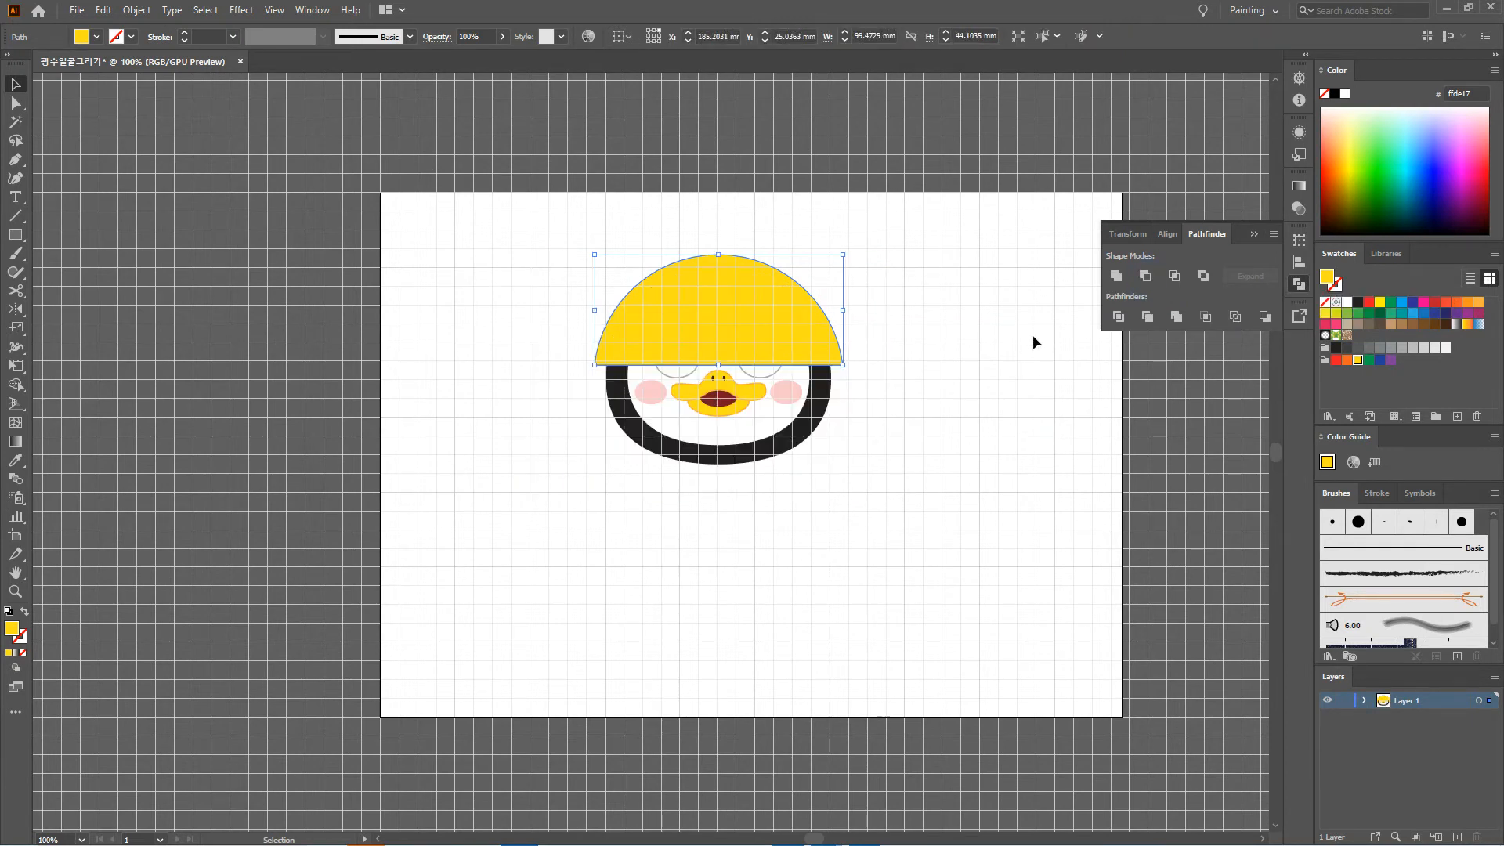
# Step: Send the yellow half-dome to the back so it forms a headband around the top of the black head
pyautogui.click(993, 370)
pyautogui.click(766, 316)
pyautogui.rightClick(751, 295)
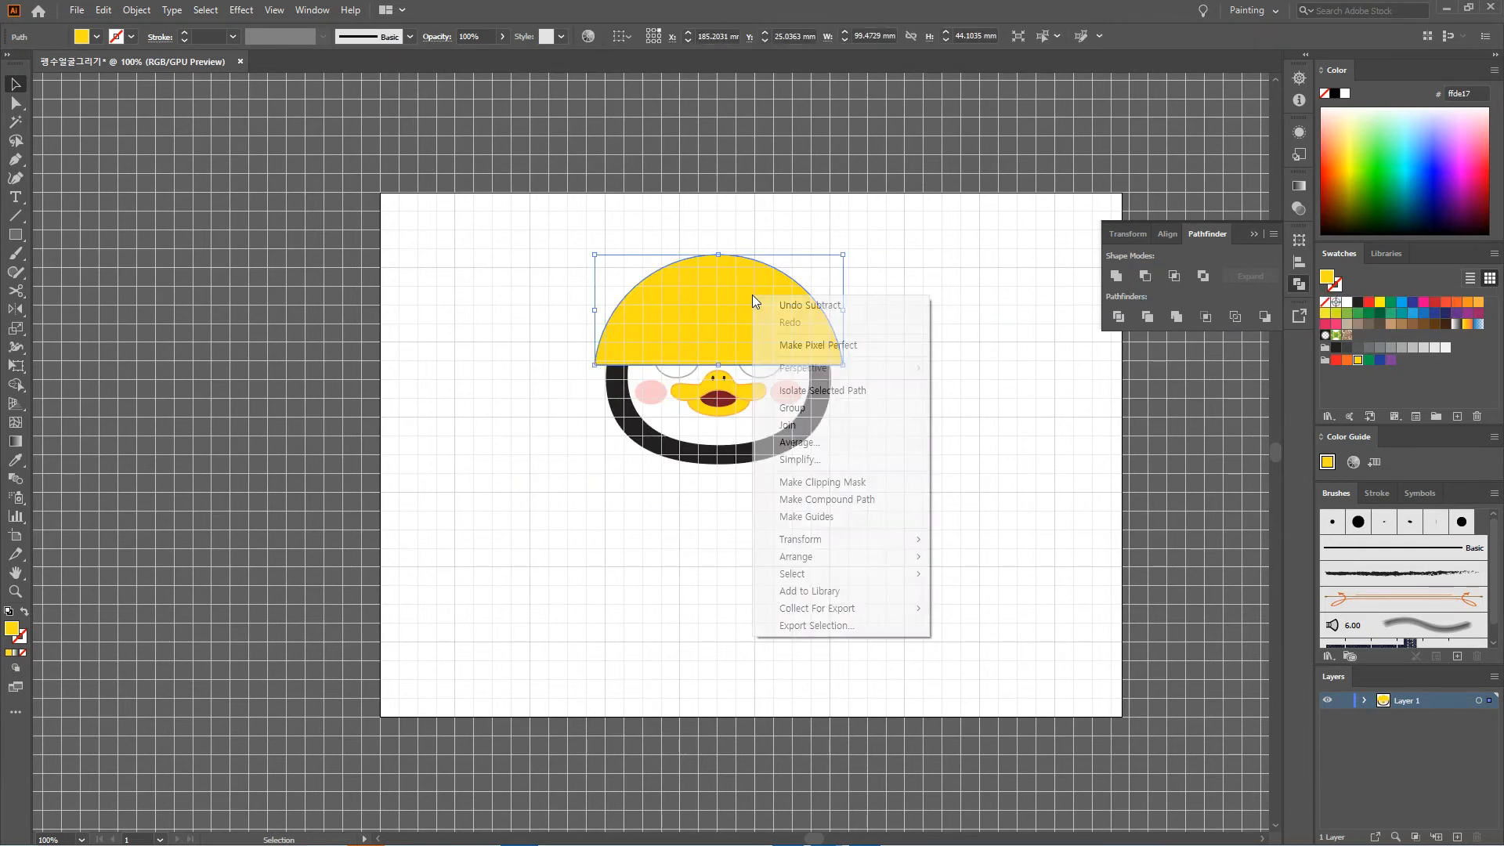
pyautogui.moveTo(890, 560)
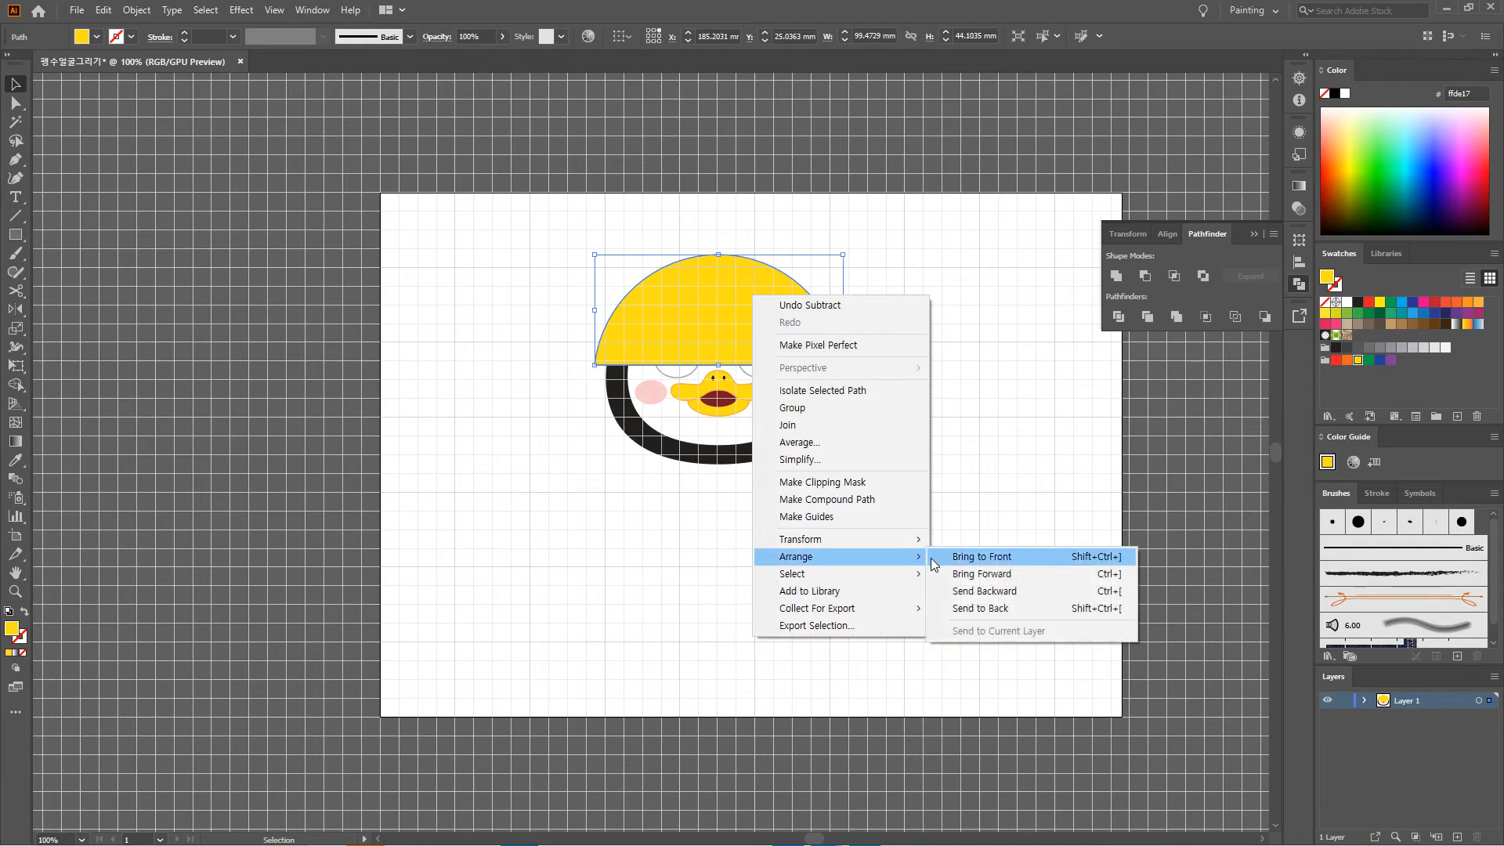
pyautogui.click(962, 608)
pyautogui.click(975, 491)
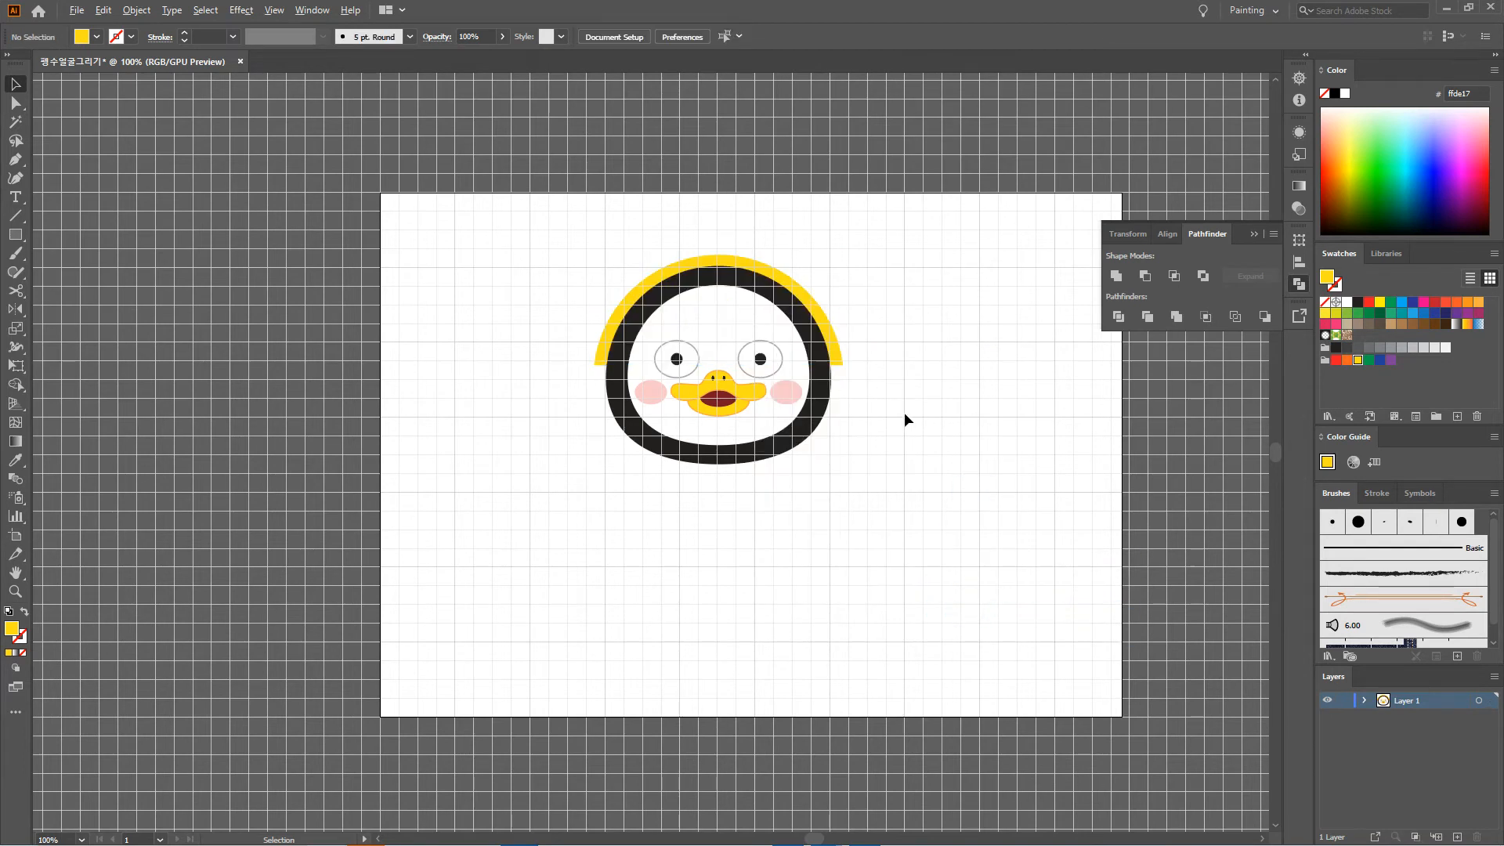
# Step: Give the yellow headband a black 1 pt stroke
pyautogui.scroll(1, 904, 415)
pyautogui.click(790, 280)
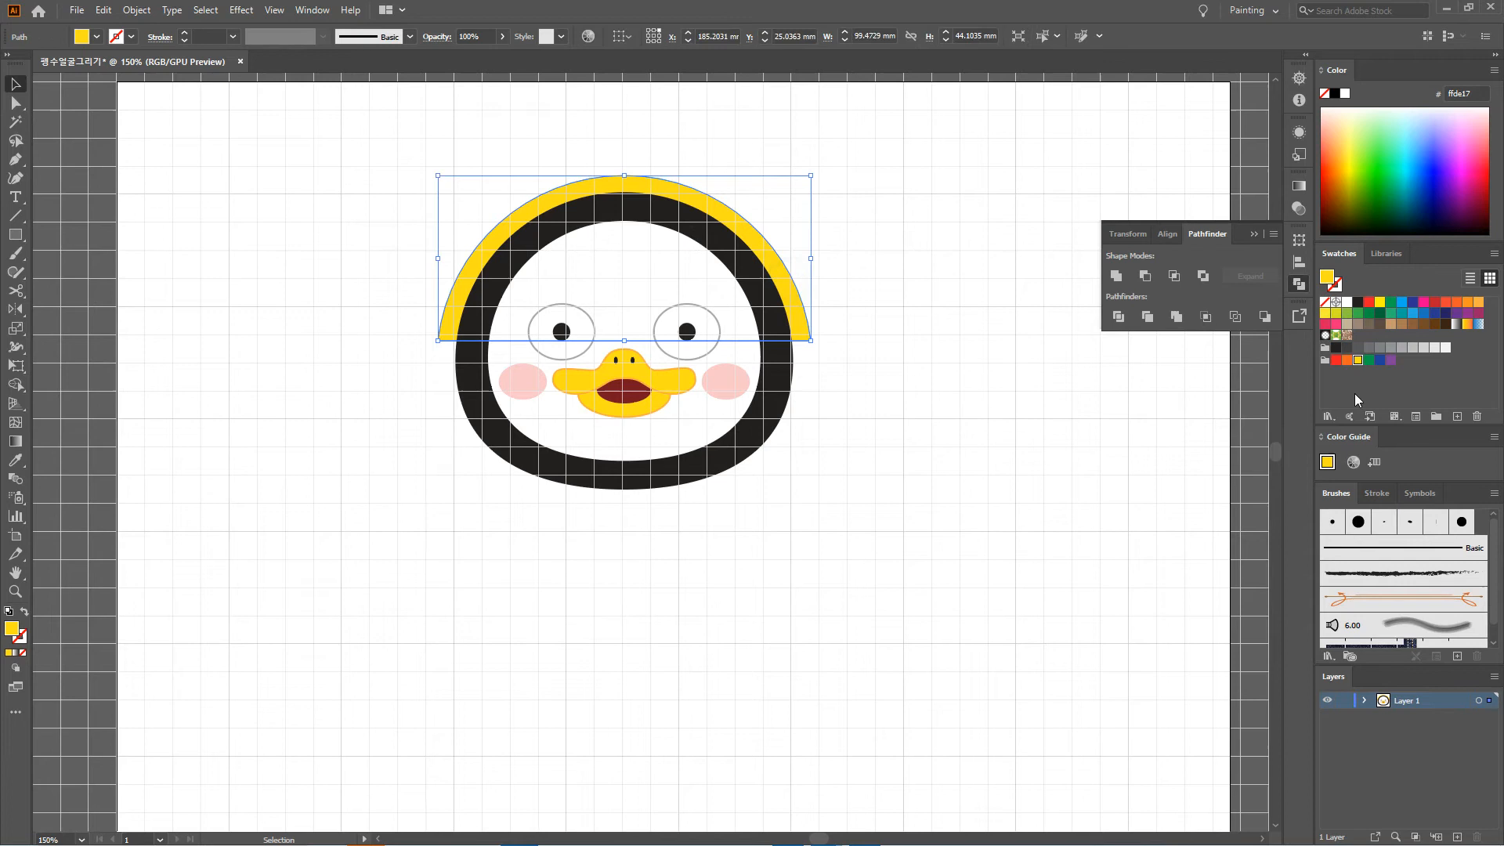
pyautogui.click(1340, 283)
pyautogui.click(1360, 303)
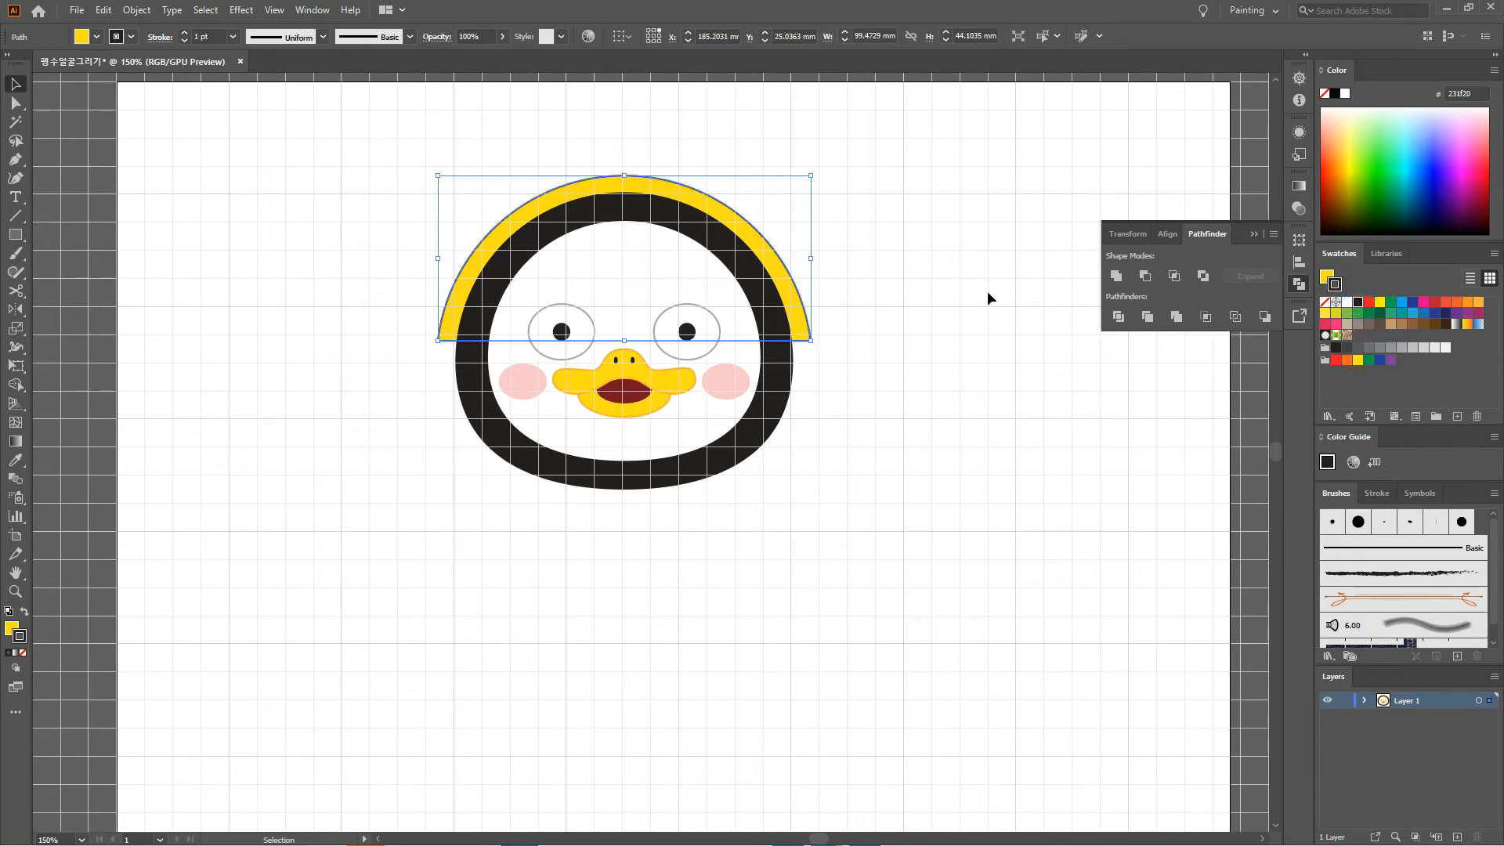
pyautogui.click(985, 289)
pyautogui.scroll(-1, 985, 290)
pyautogui.moveTo(948, 318); pyautogui.dragTo(958, 304)
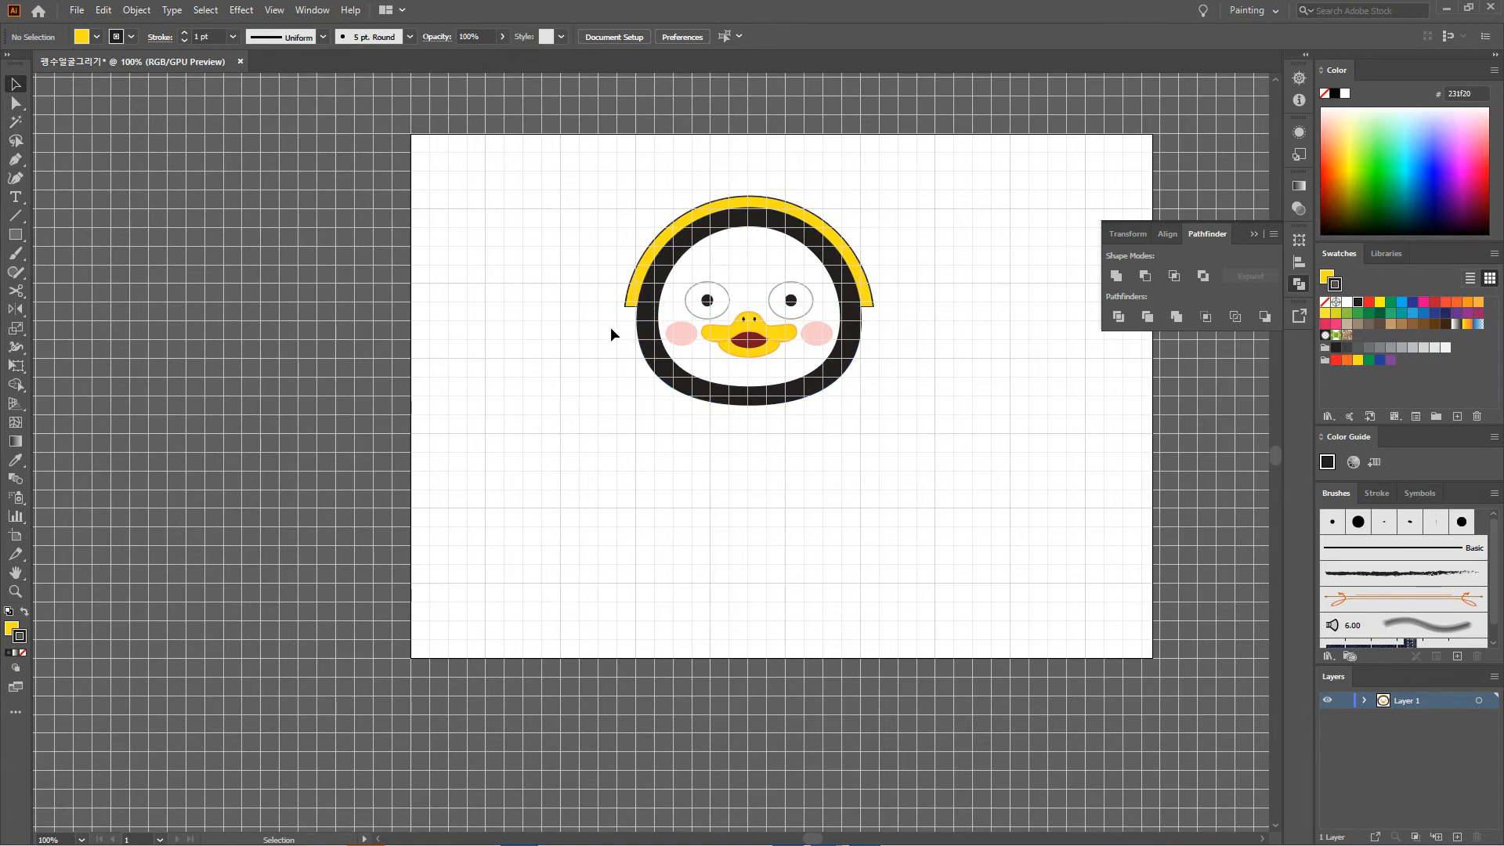
# Step: Draw a rounded rectangle about 18 × 26 mm with 5 mm corners on the empty area to the head's lower left
pyautogui.click(26, 235)
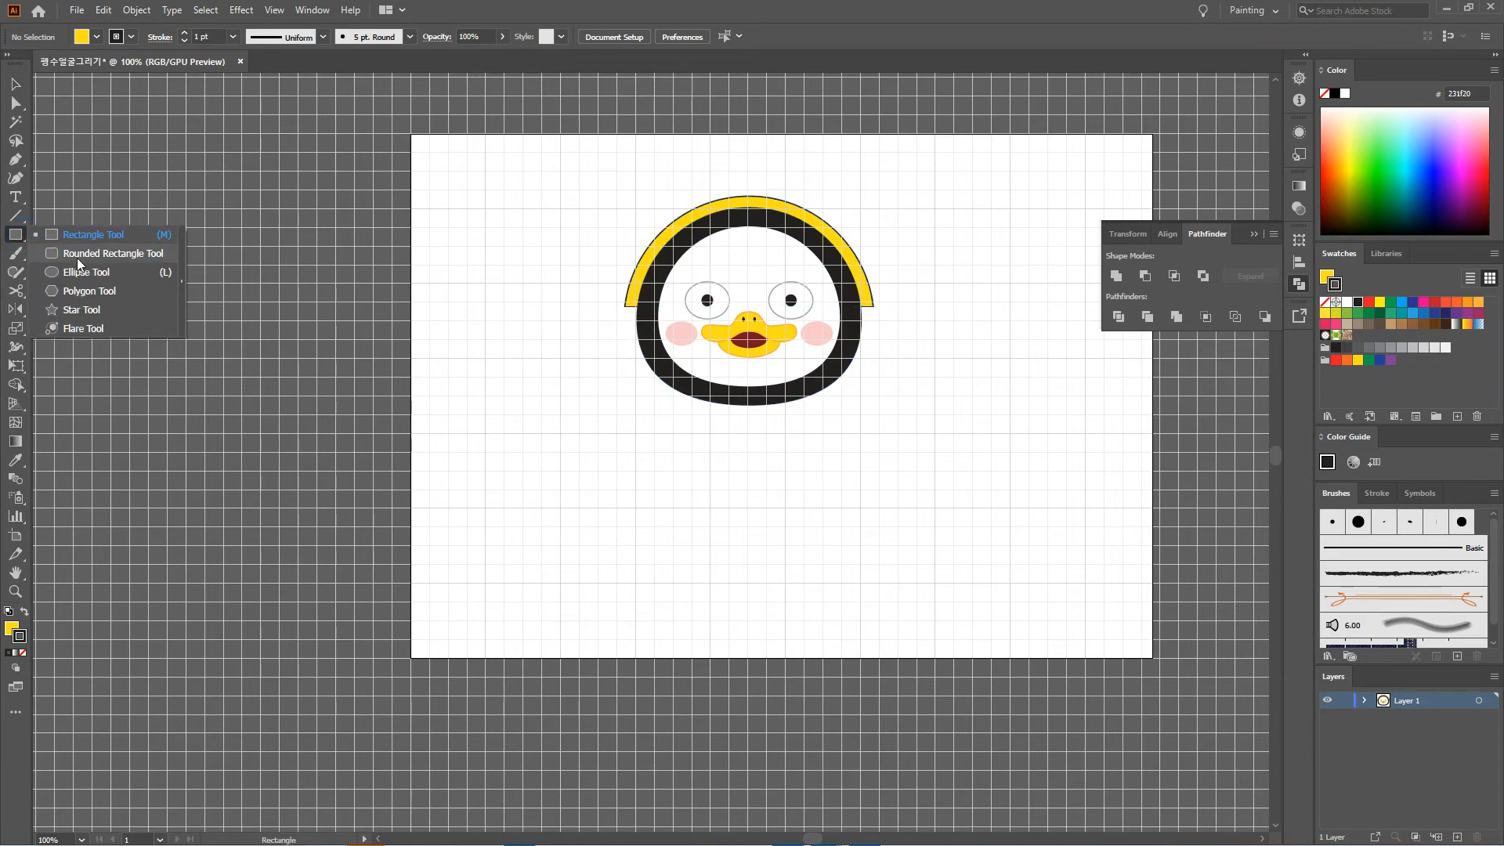
pyautogui.click(76, 257)
pyautogui.scroll(1, 572, 354)
pyautogui.moveTo(520, 370); pyautogui.dragTo(589, 466)
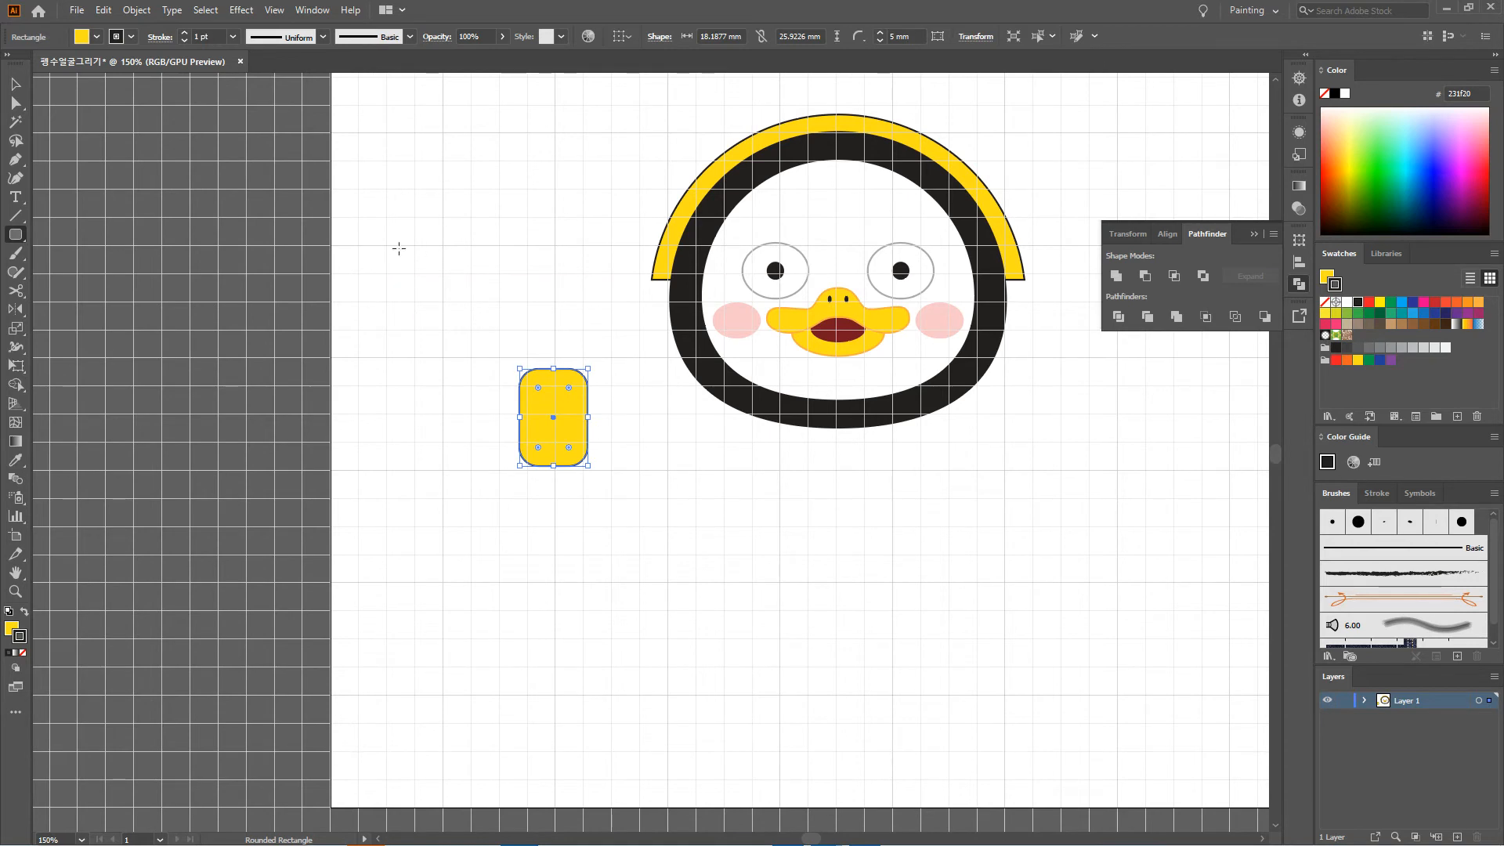
# Step: Delete the rounded rectangle's right-edge anchor points and join the two open ends with a straight vertical edge
pyautogui.click(19, 105)
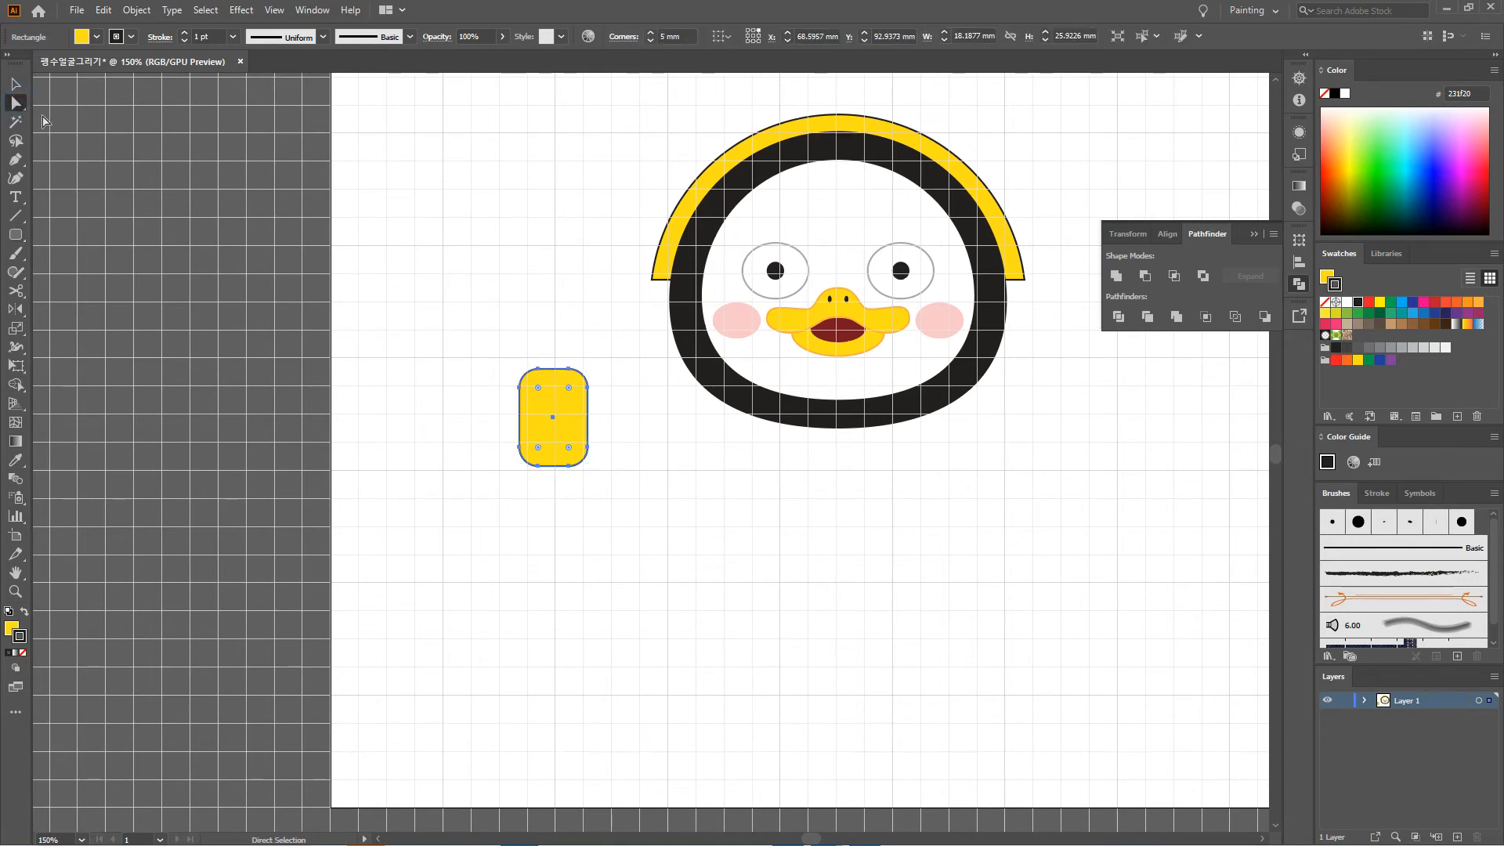
pyautogui.moveTo(618, 517); pyautogui.dragTo(580, 350)
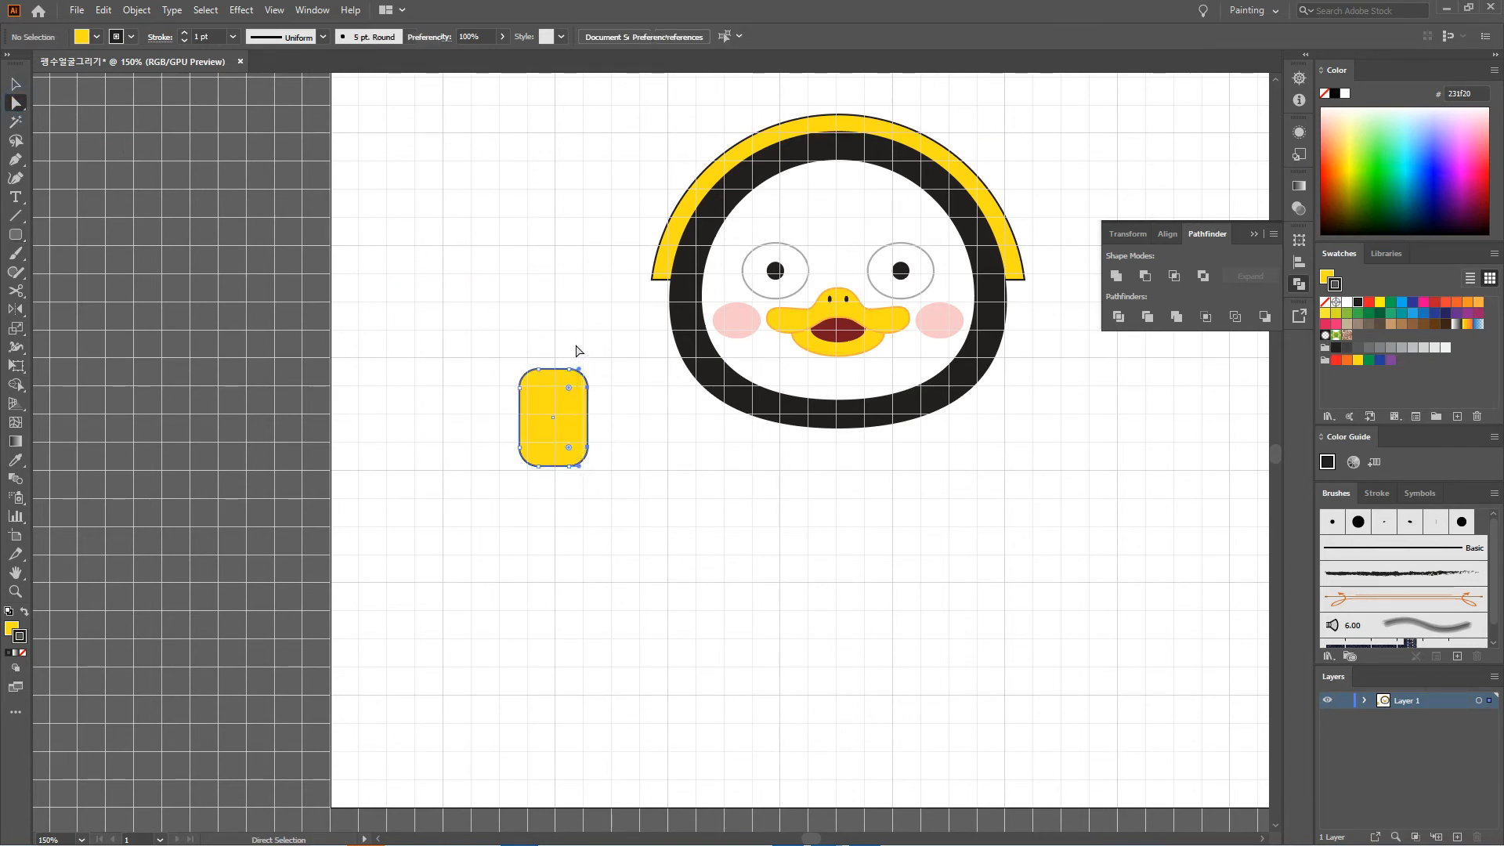
pyautogui.press('Delete')
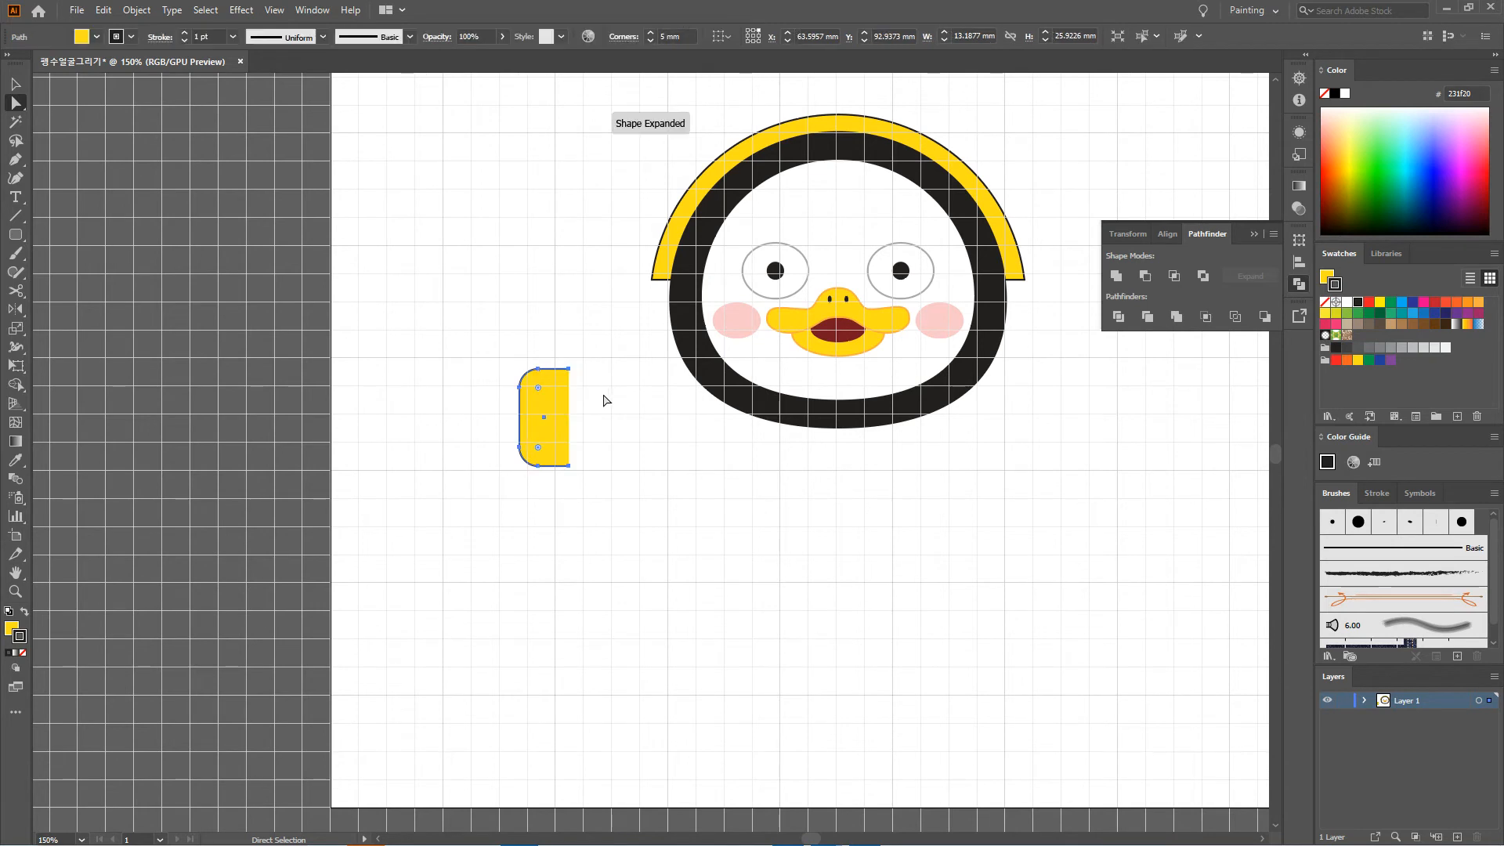
pyautogui.moveTo(604, 497); pyautogui.dragTo(573, 362)
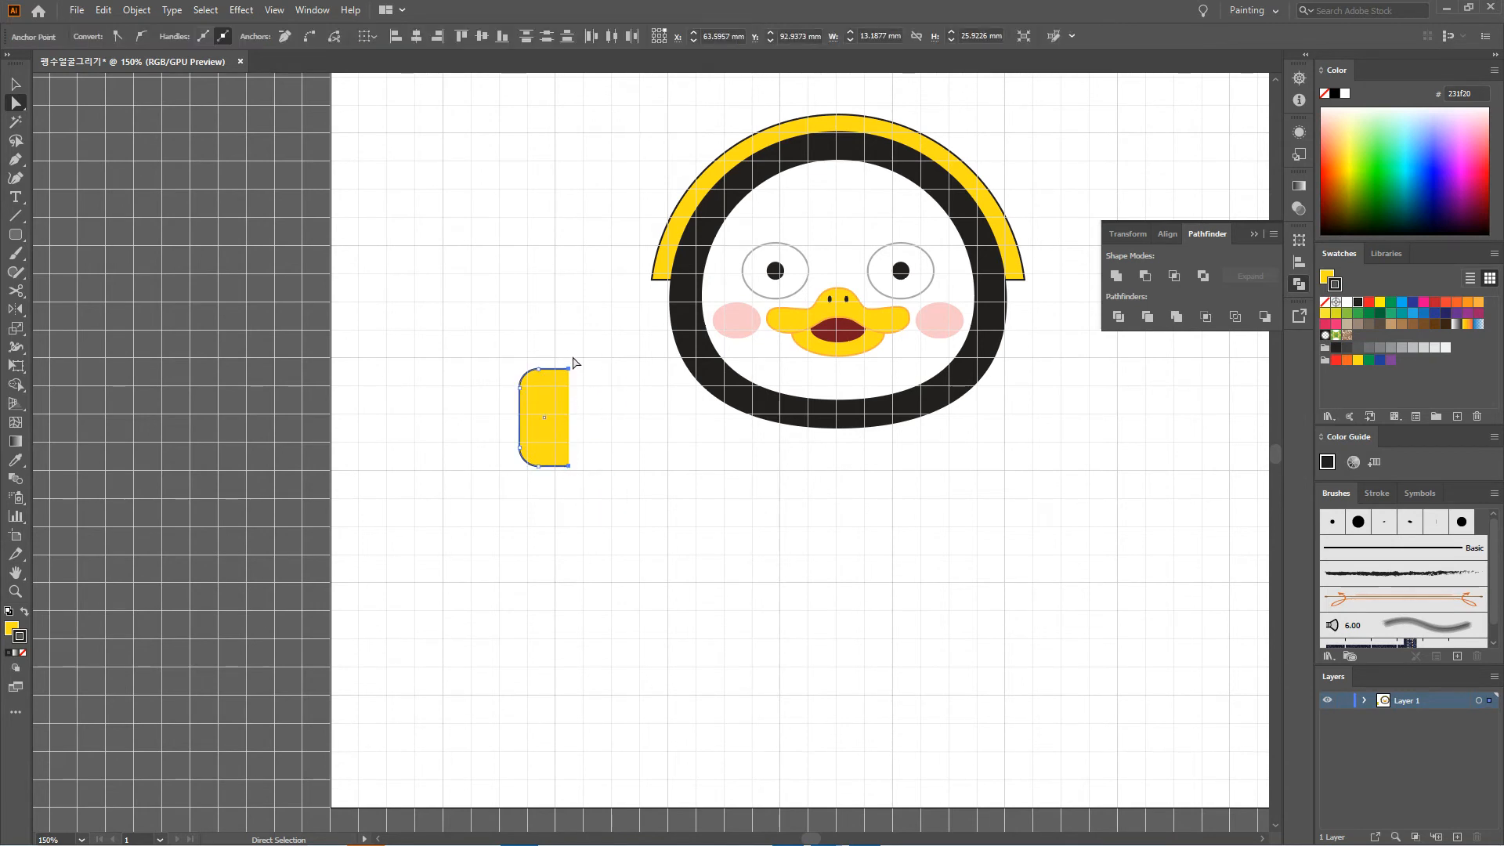
pyautogui.rightClick(570, 417)
pyautogui.click(623, 537)
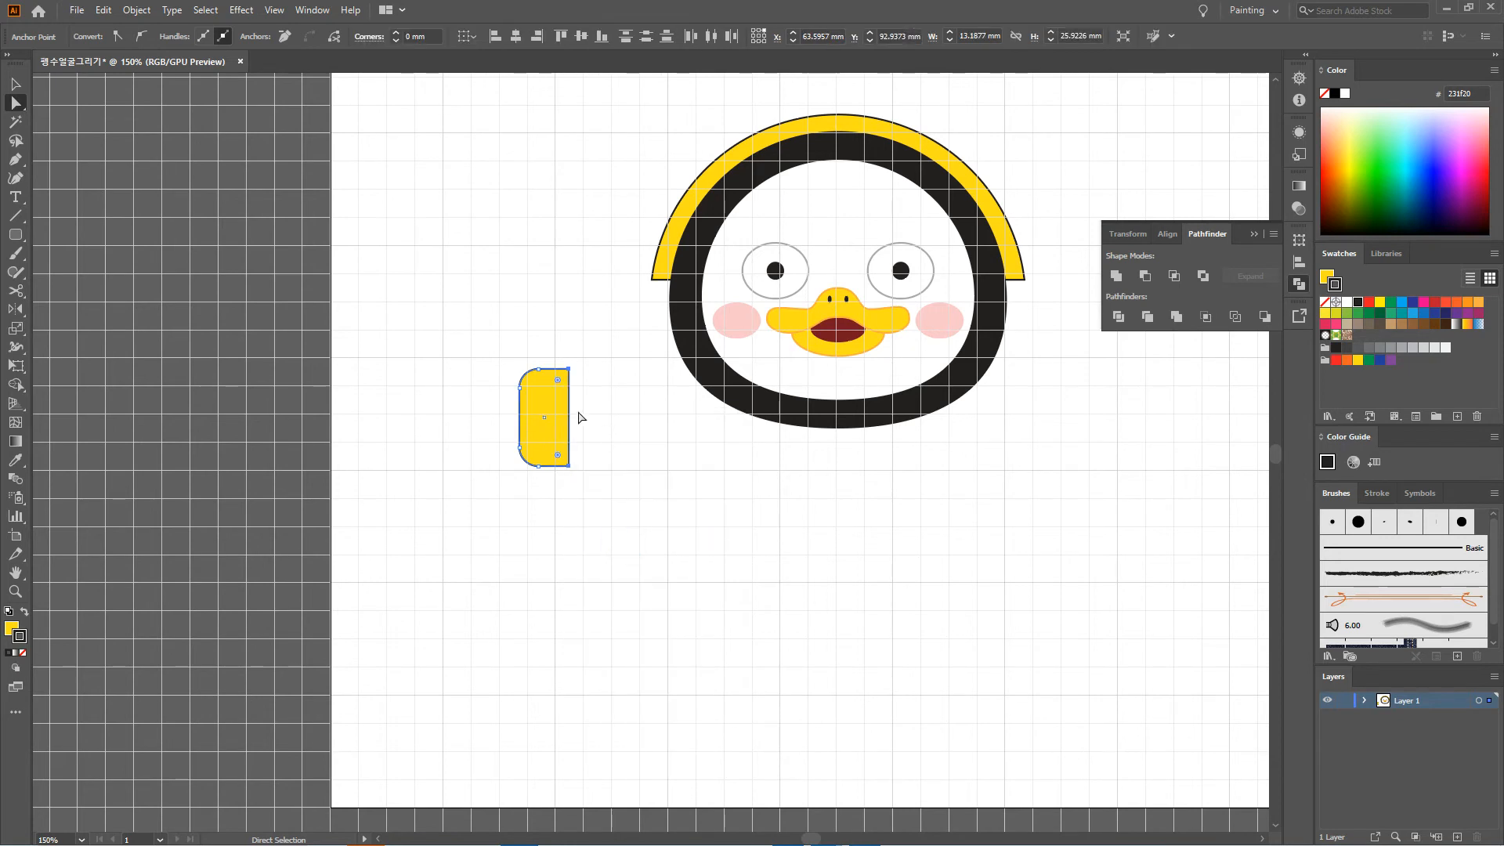
# Step: Shift the two anchor points of the shape's straight right edge left, narrowing the shape to about 9.7 mm
pyautogui.moveTo(588, 349); pyautogui.dragTo(564, 495)
pyautogui.hotkey('shift', 'Left')
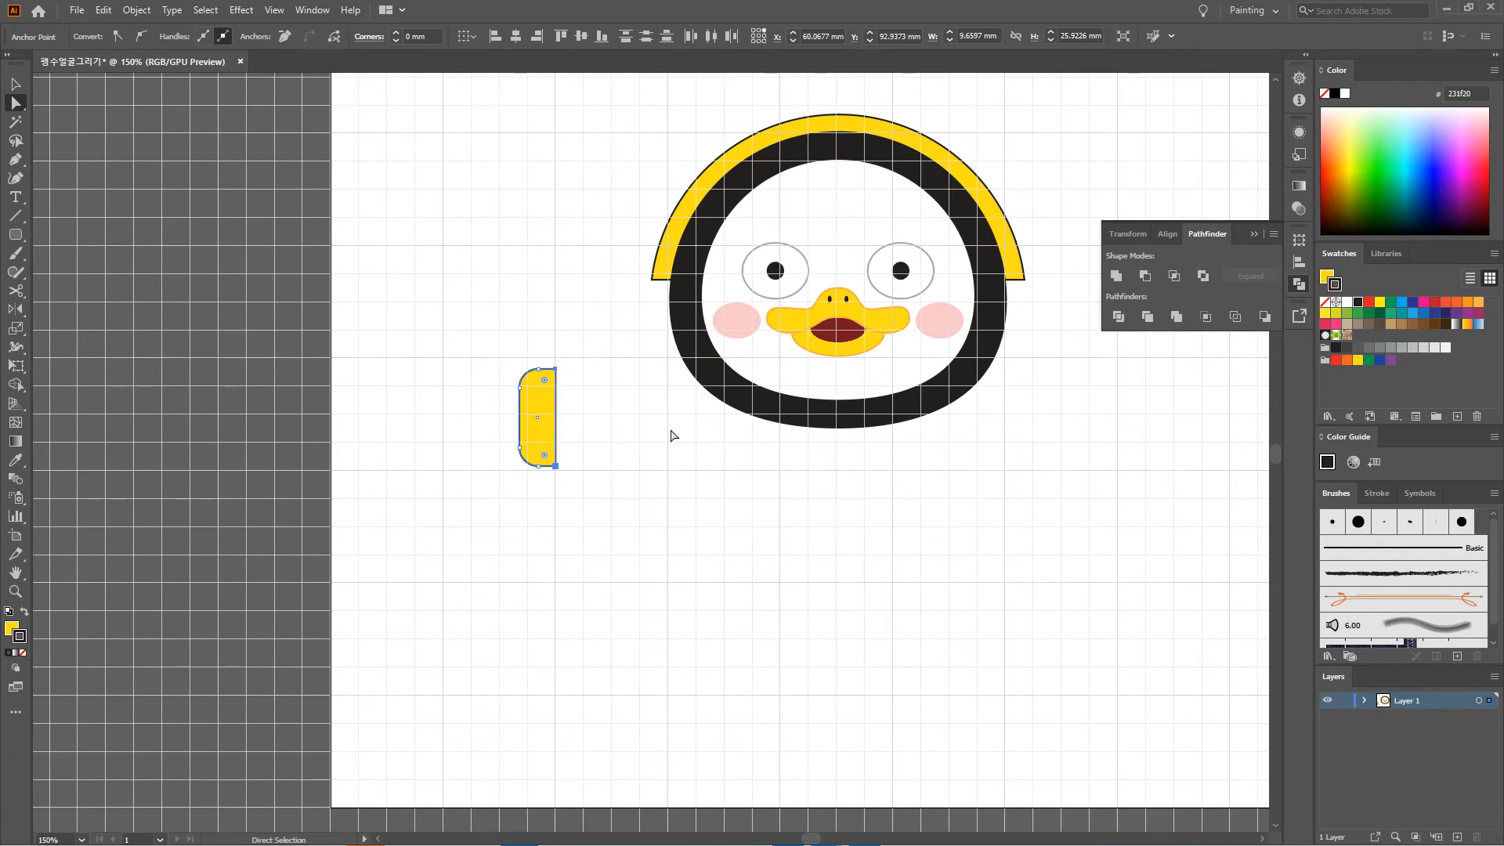
# Step: Draw a rounded rectangle about 14.2 × 18.6 mm with 5 mm corners, overlapping the left side of the half-rounded earpiece shape
pyautogui.click(599, 400)
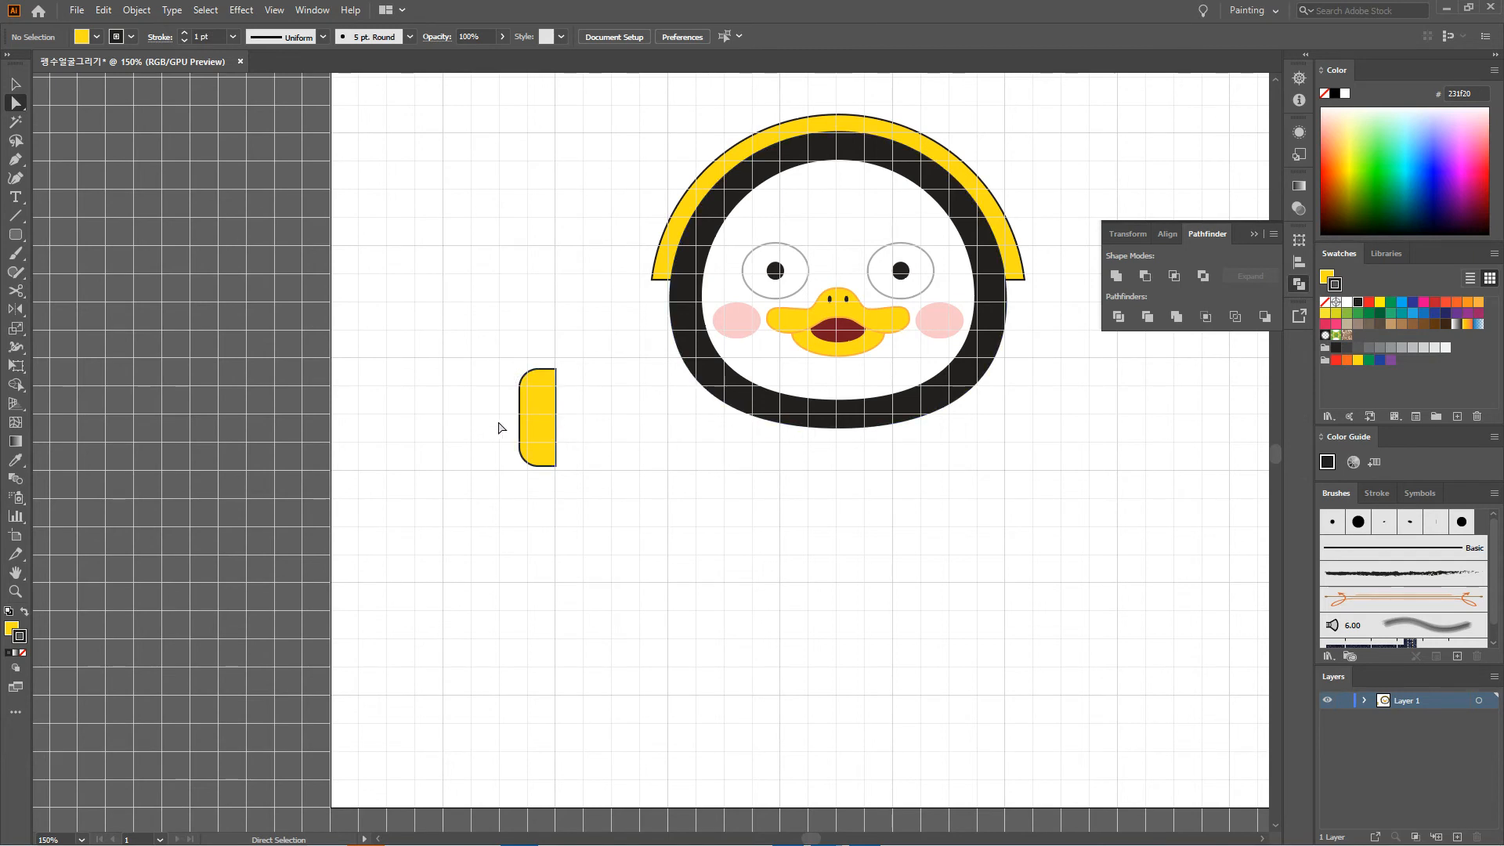
pyautogui.click(23, 235)
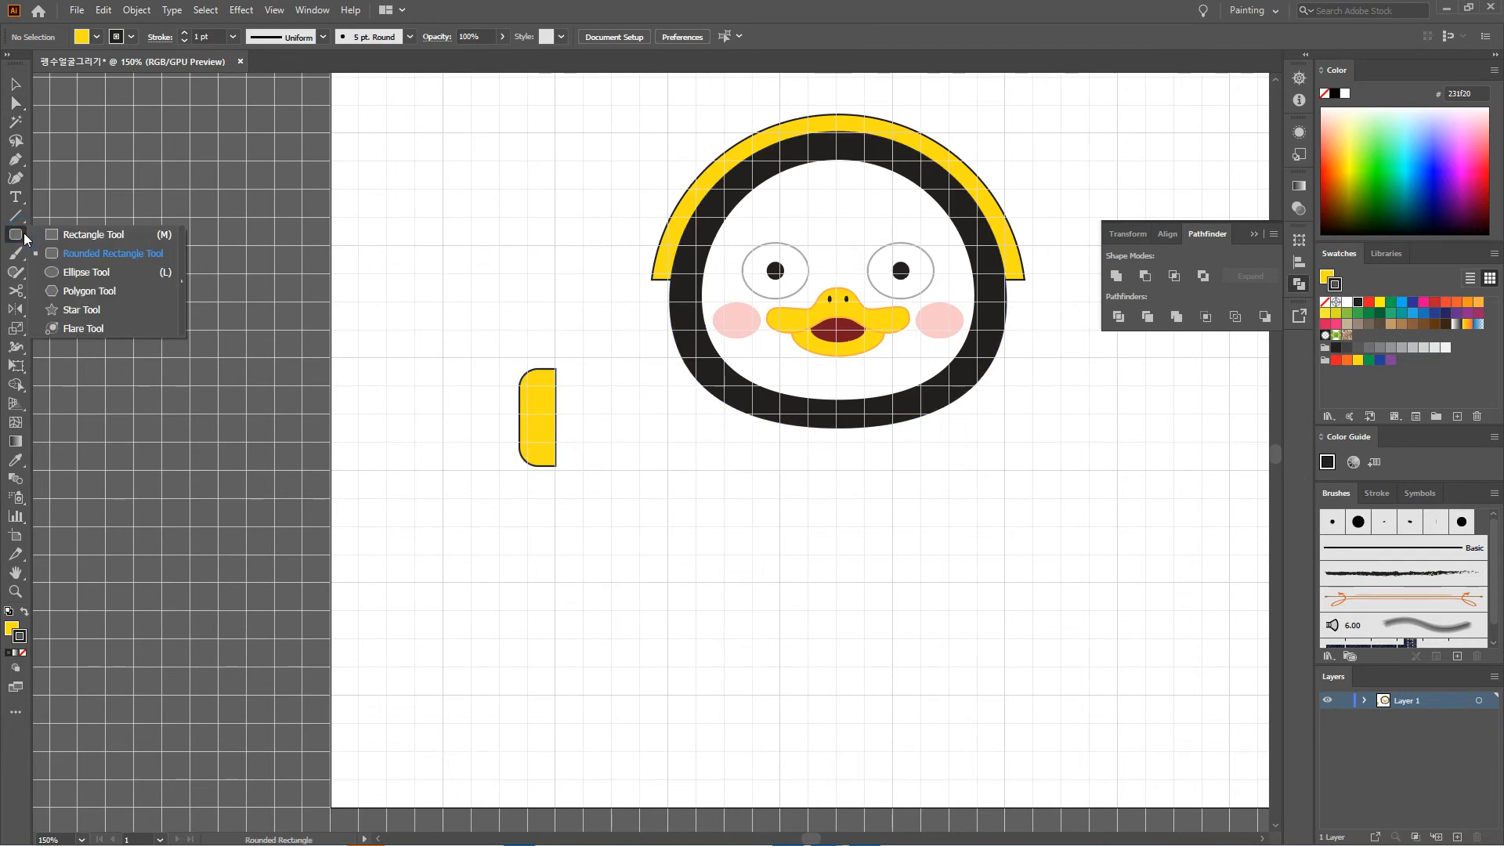
pyautogui.click(67, 253)
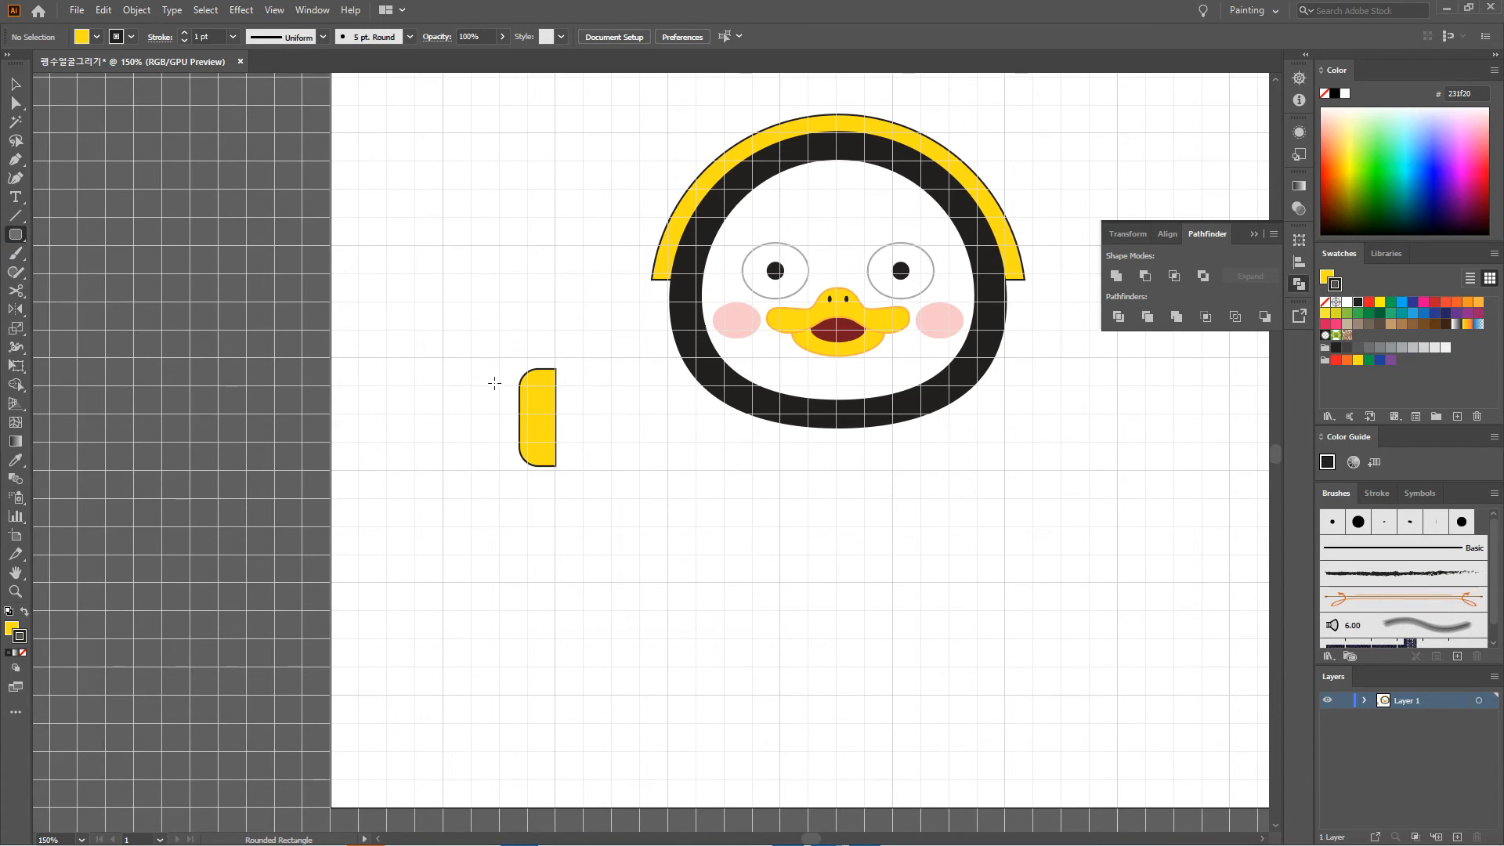
pyautogui.moveTo(494, 383)
pyautogui.mouseDown()
pyautogui.moveTo(552, 429)
pyautogui.moveTo(532, 450)
pyautogui.moveTo(547, 453)
pyautogui.mouseUp()
pyautogui.scroll(5, 537, 413)
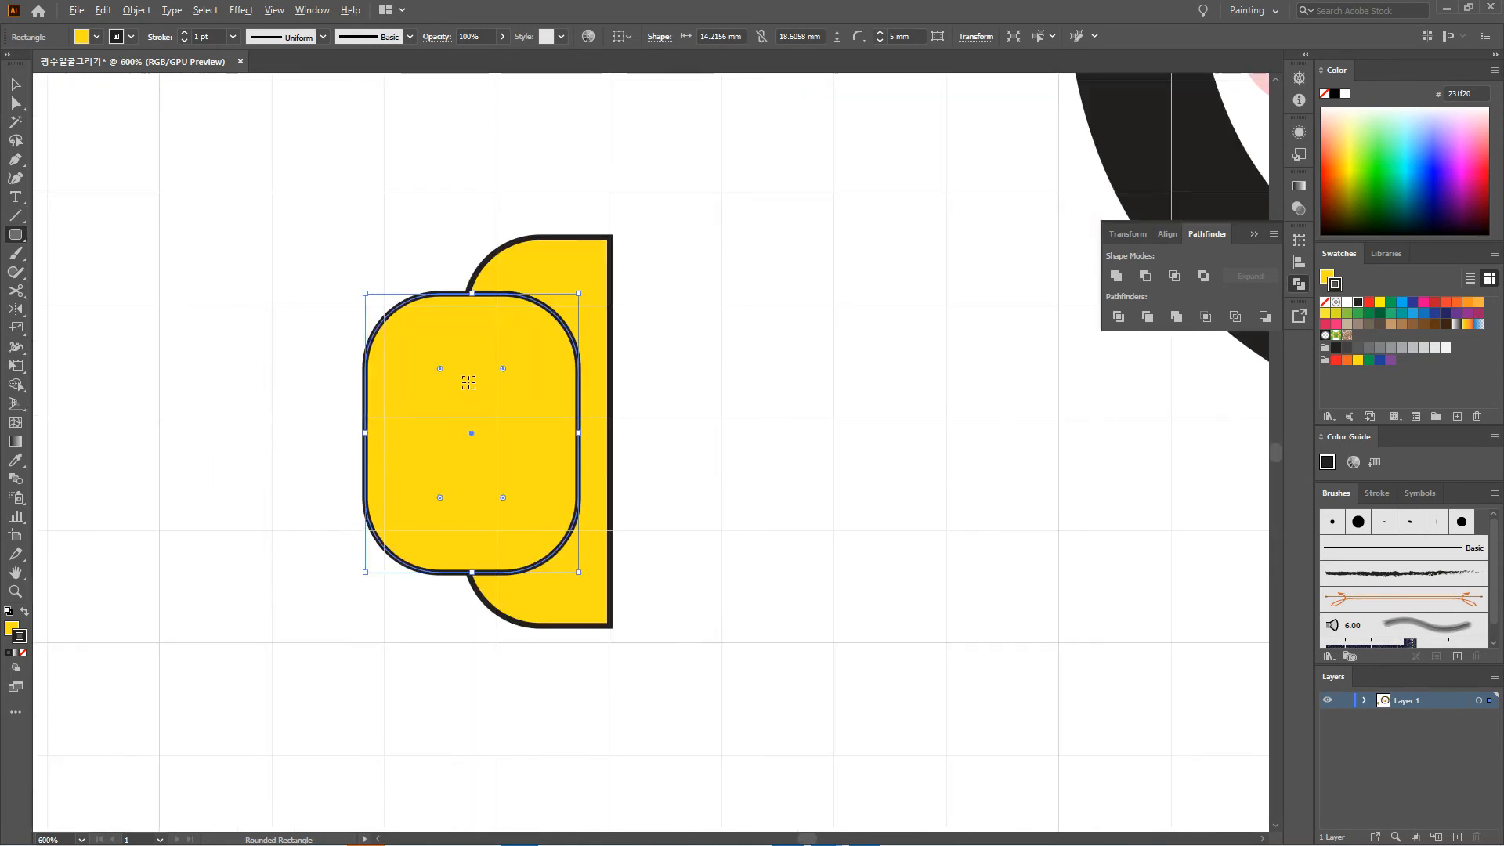
pyautogui.scroll(-2, 469, 382)
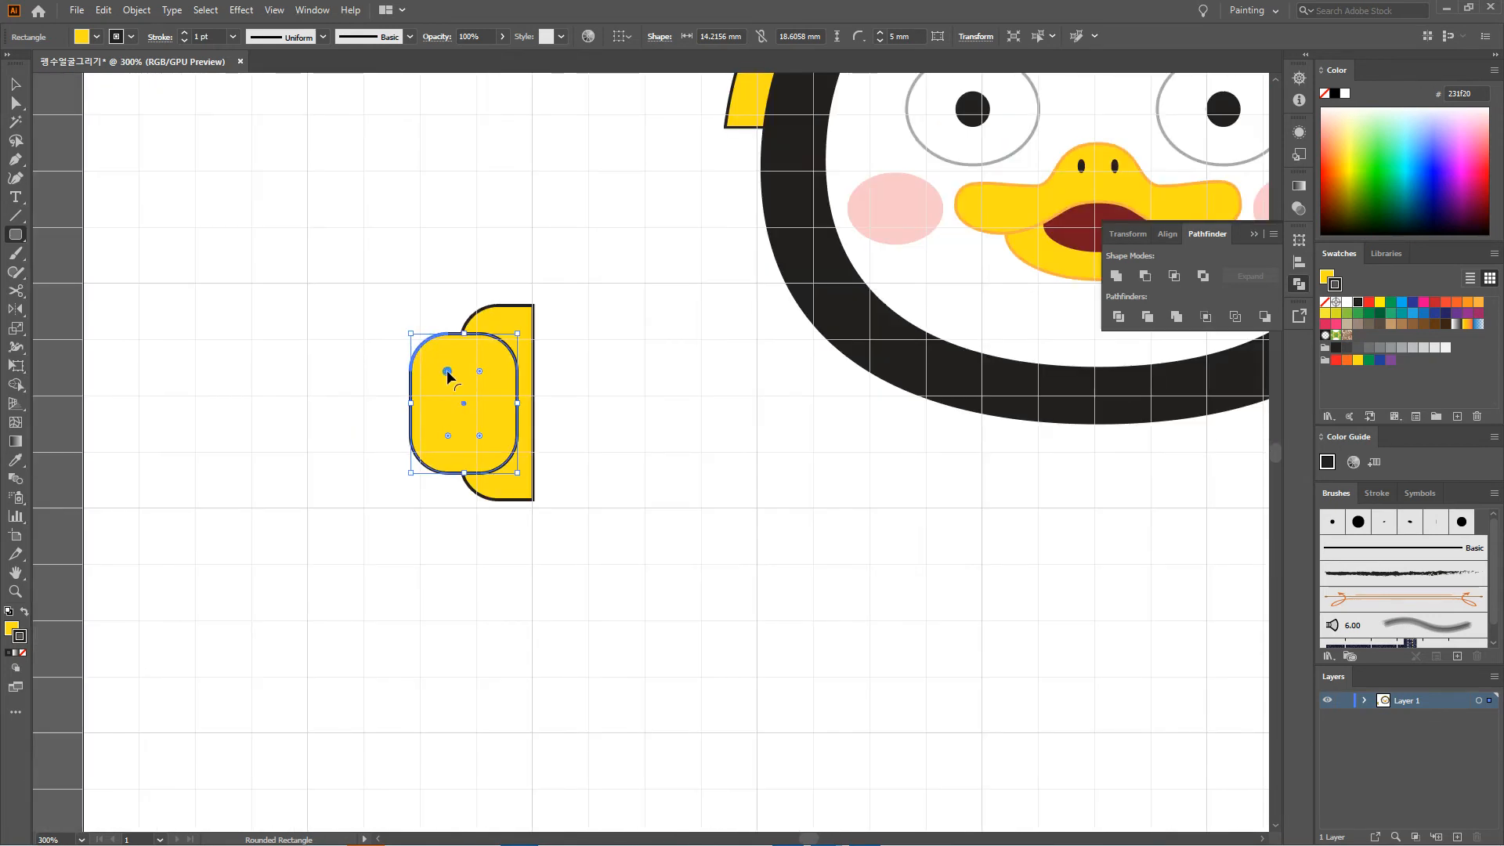
# Step: Round the smaller rectangle's corners further, to a radius of about 6.9 mm
pyautogui.moveTo(448, 373); pyautogui.dragTo(461, 387)
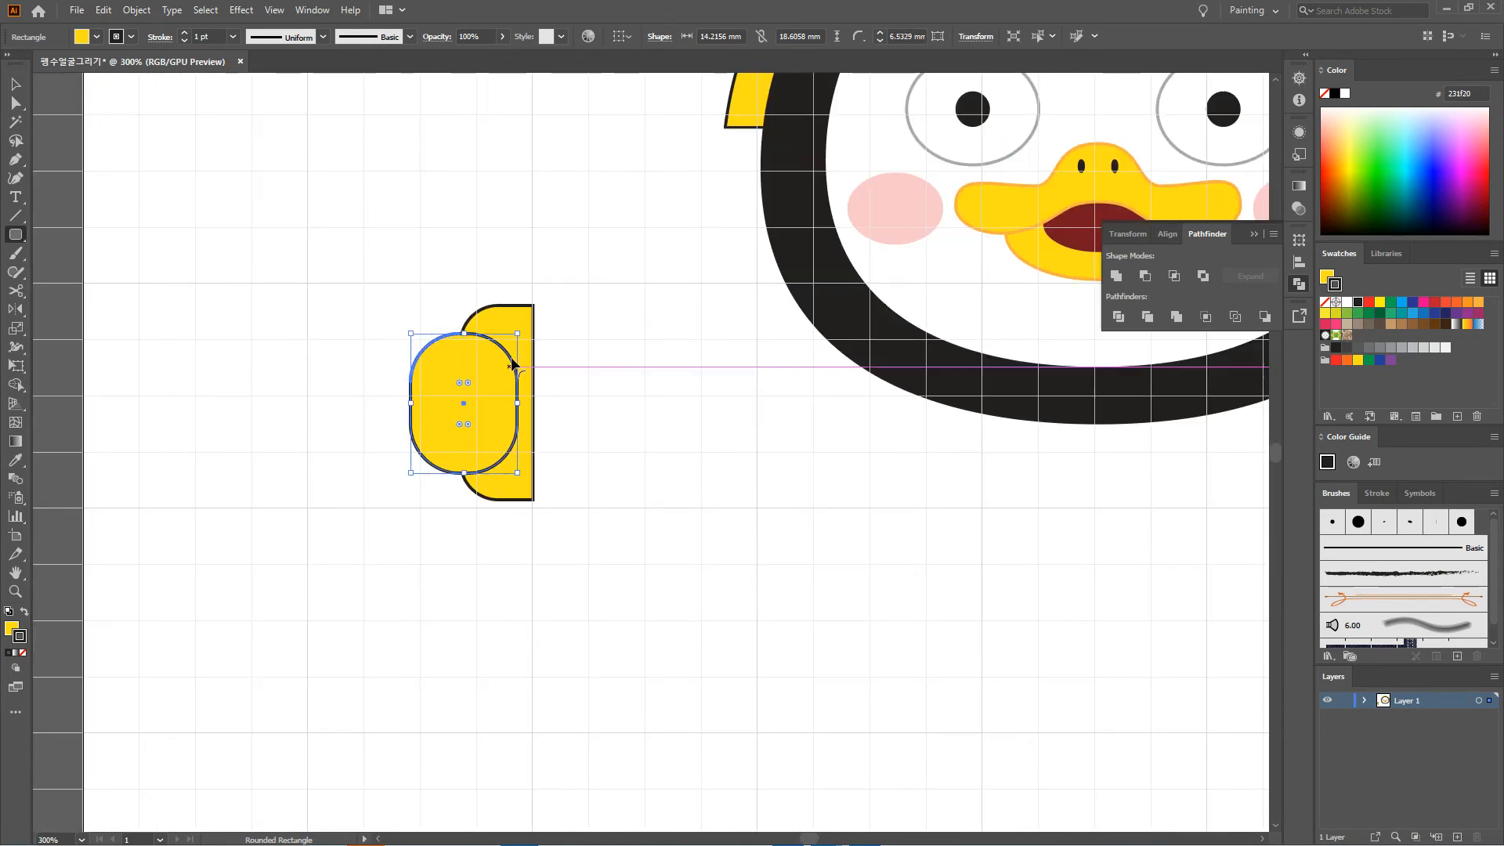
pyautogui.scroll(-1, 513, 365)
pyautogui.click(15, 84)
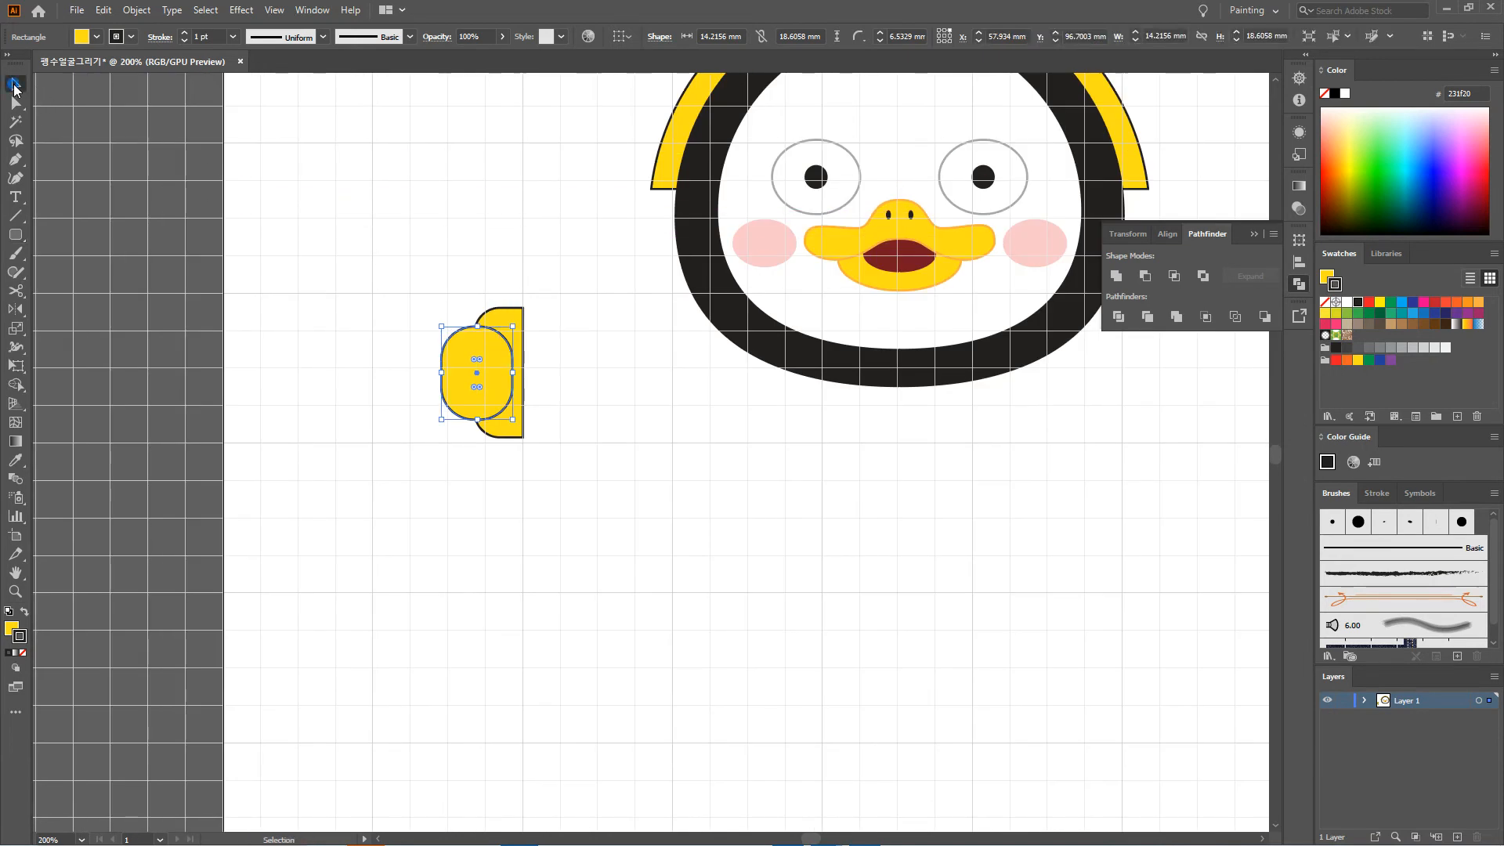
pyautogui.click(402, 230)
pyautogui.scroll(1, 434, 247)
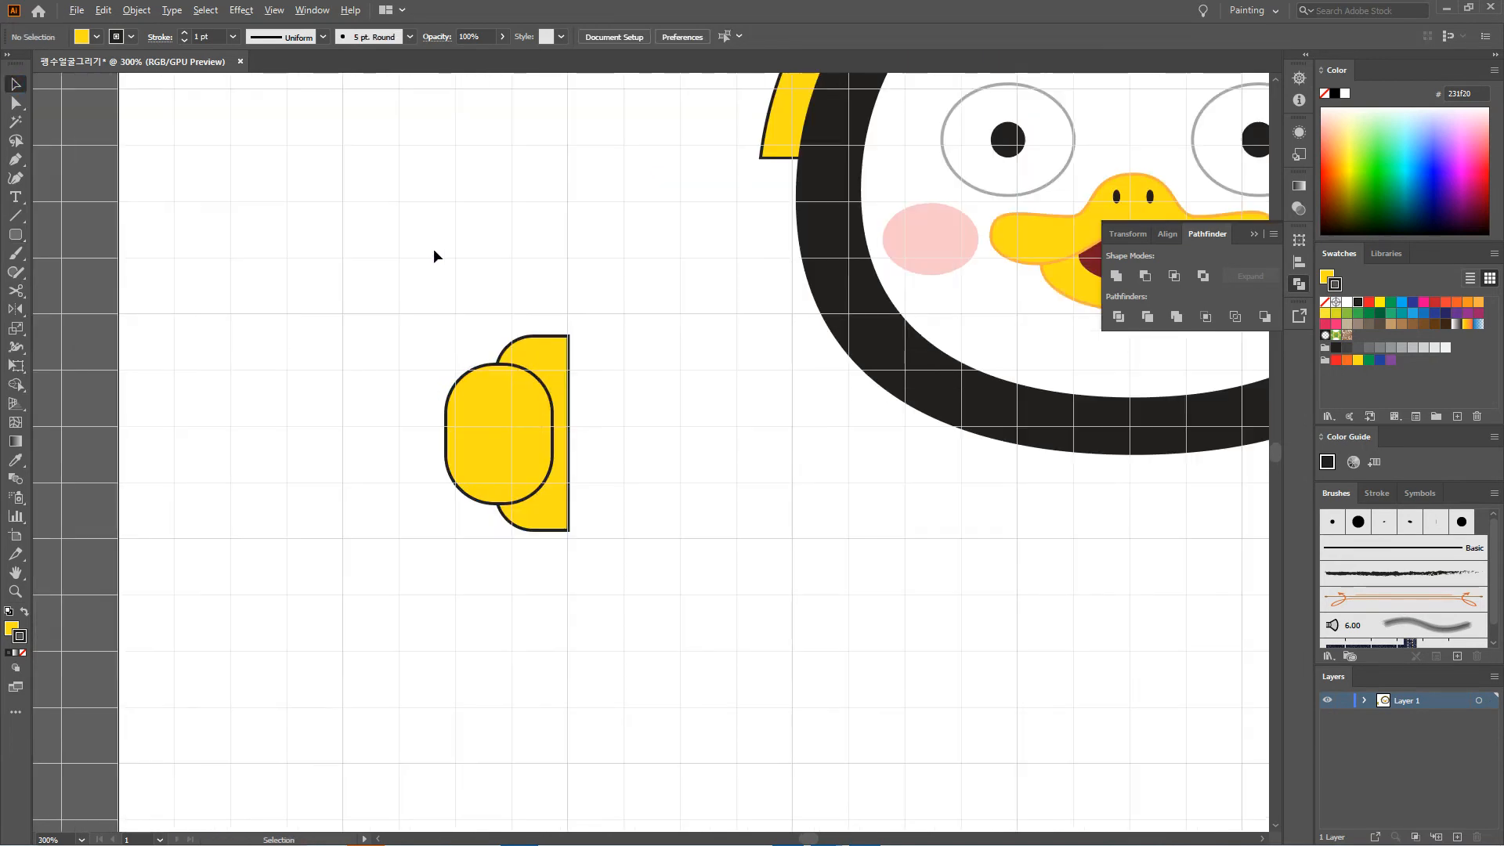
pyautogui.click(492, 409)
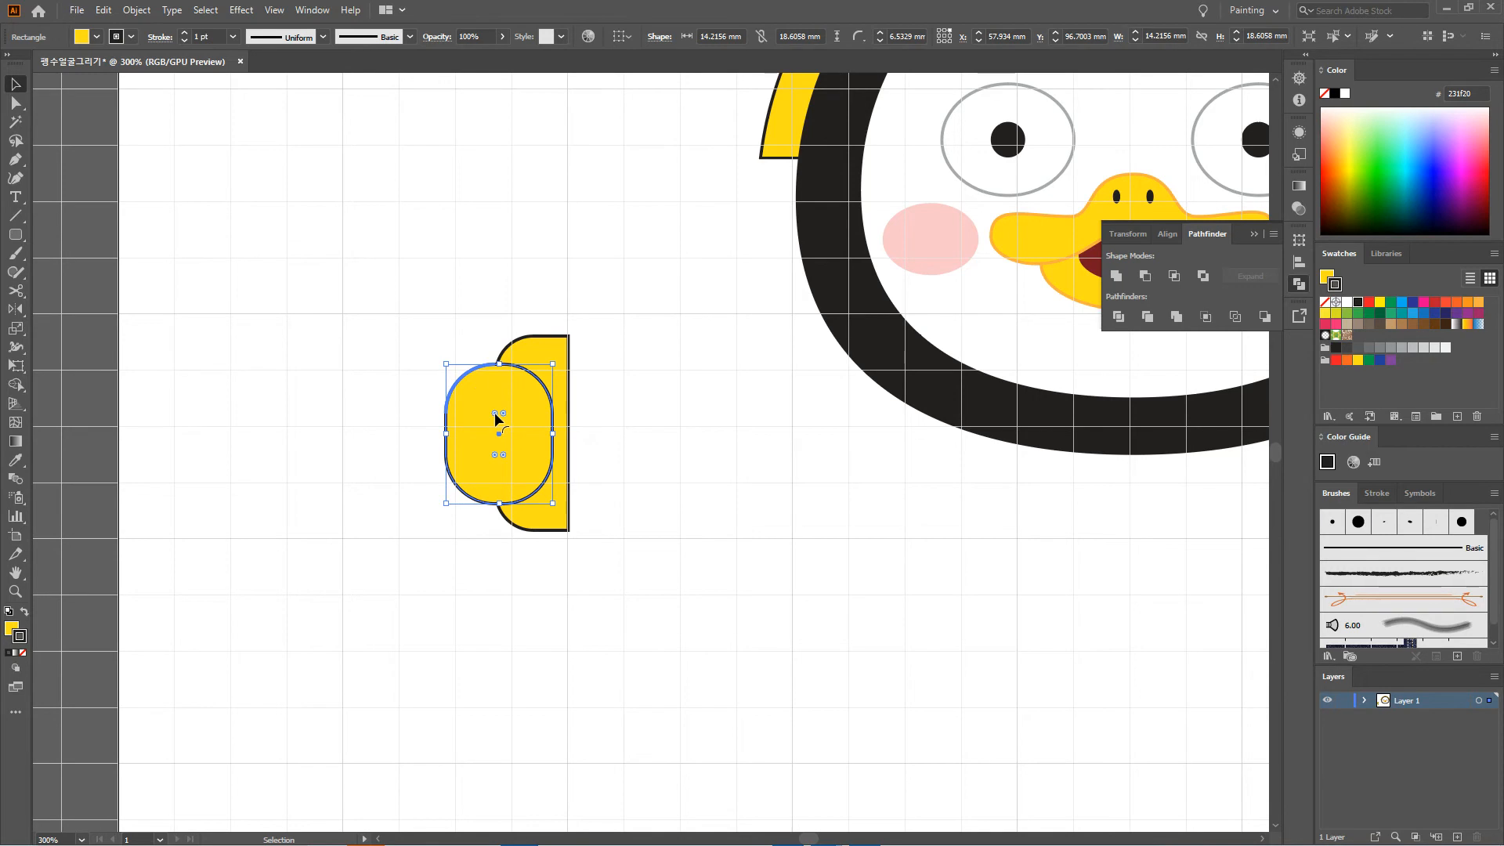
pyautogui.moveTo(498, 422); pyautogui.dragTo(498, 423)
pyautogui.scroll(-1, 517, 332)
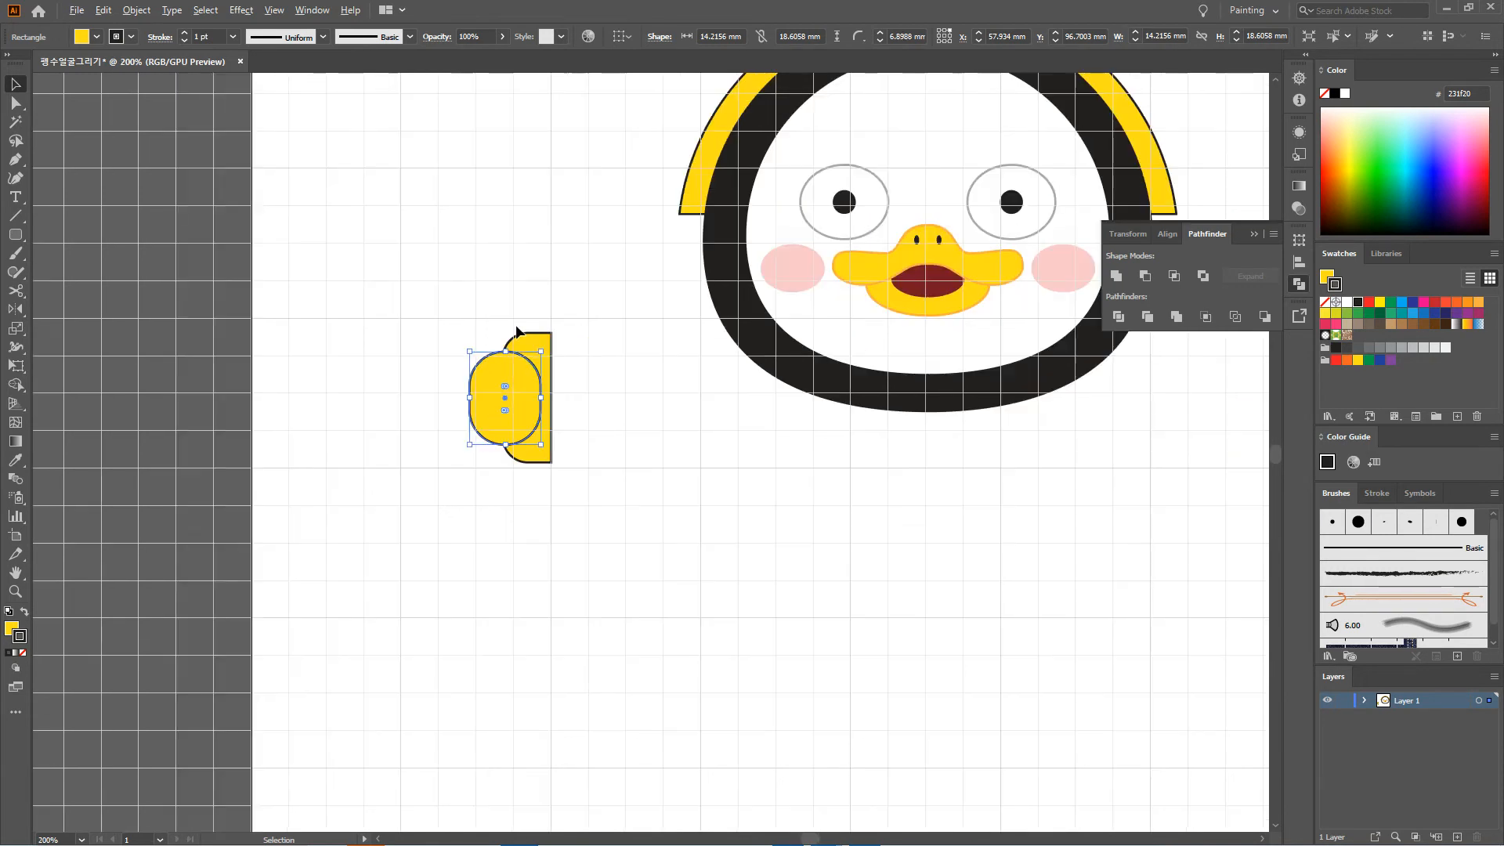
pyautogui.click(492, 294)
# Step: Bring the larger half-rounded shape to the front of the smaller rounded rectangle
pyautogui.scroll(1, 492, 298)
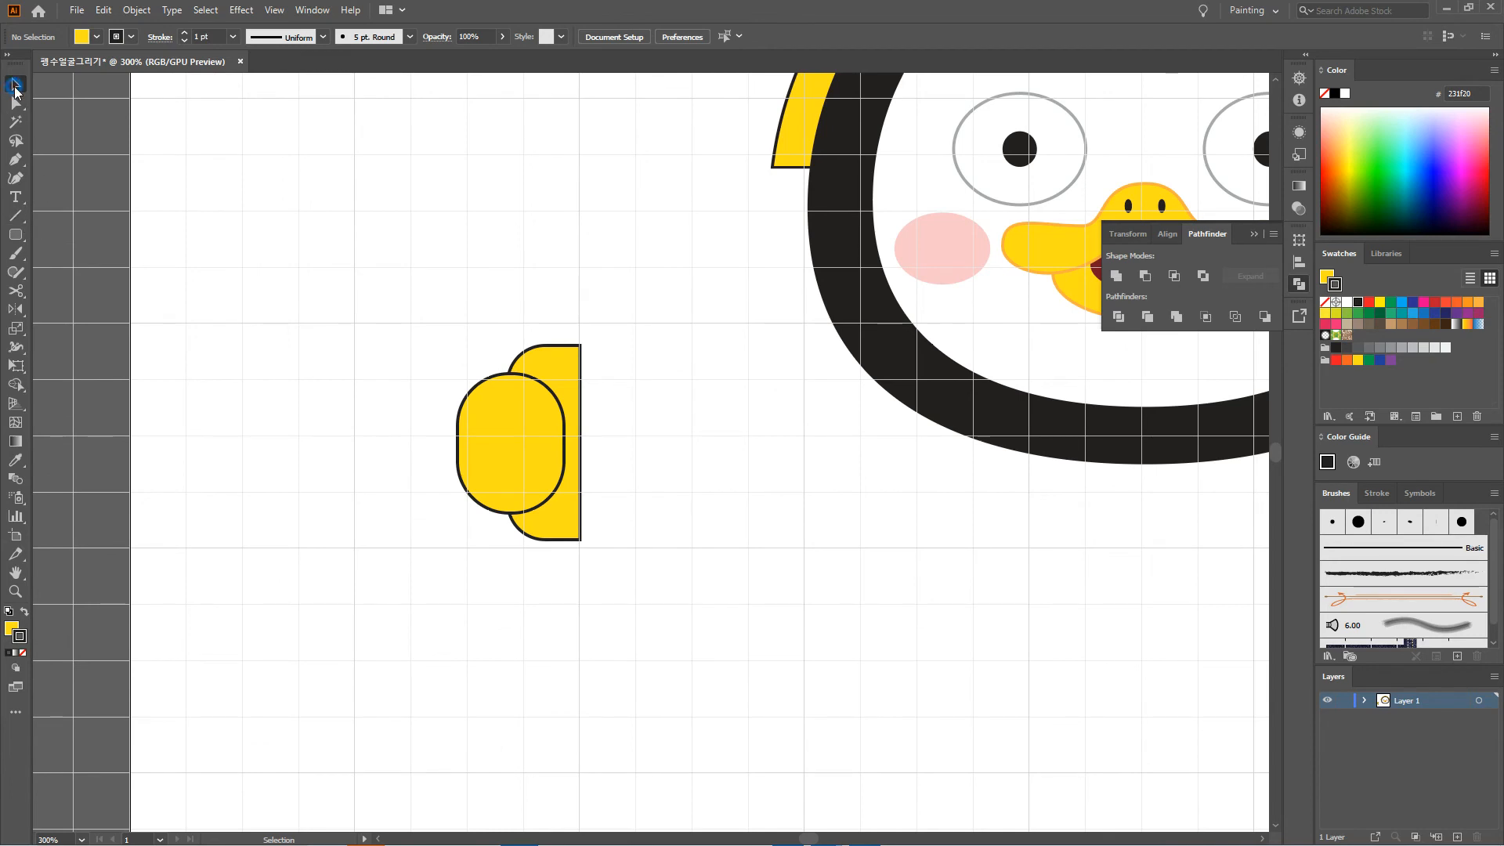
pyautogui.click(527, 367)
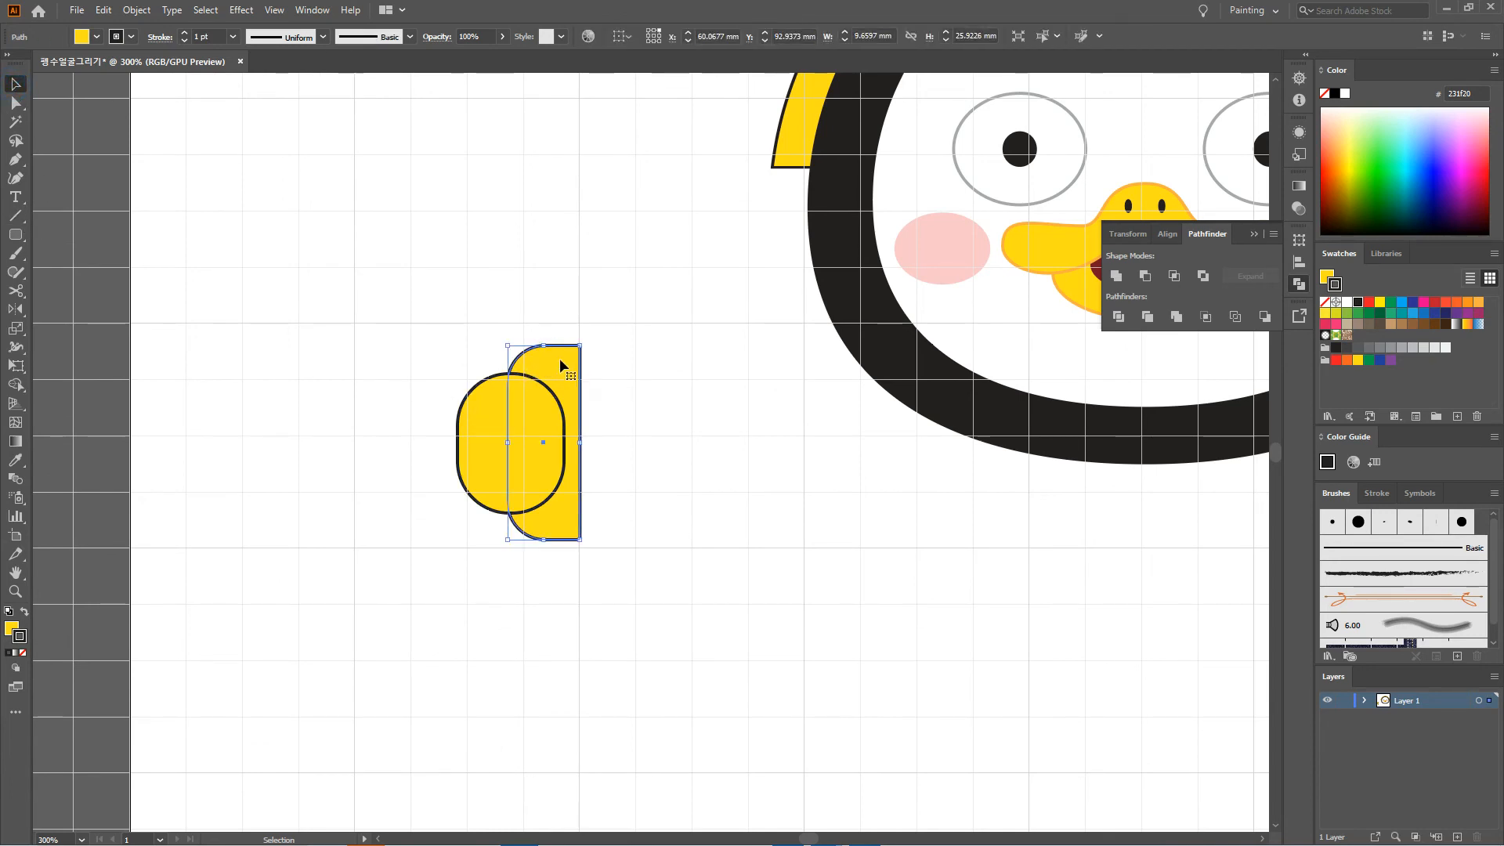
pyautogui.rightClick(560, 359)
pyautogui.moveTo(689, 621)
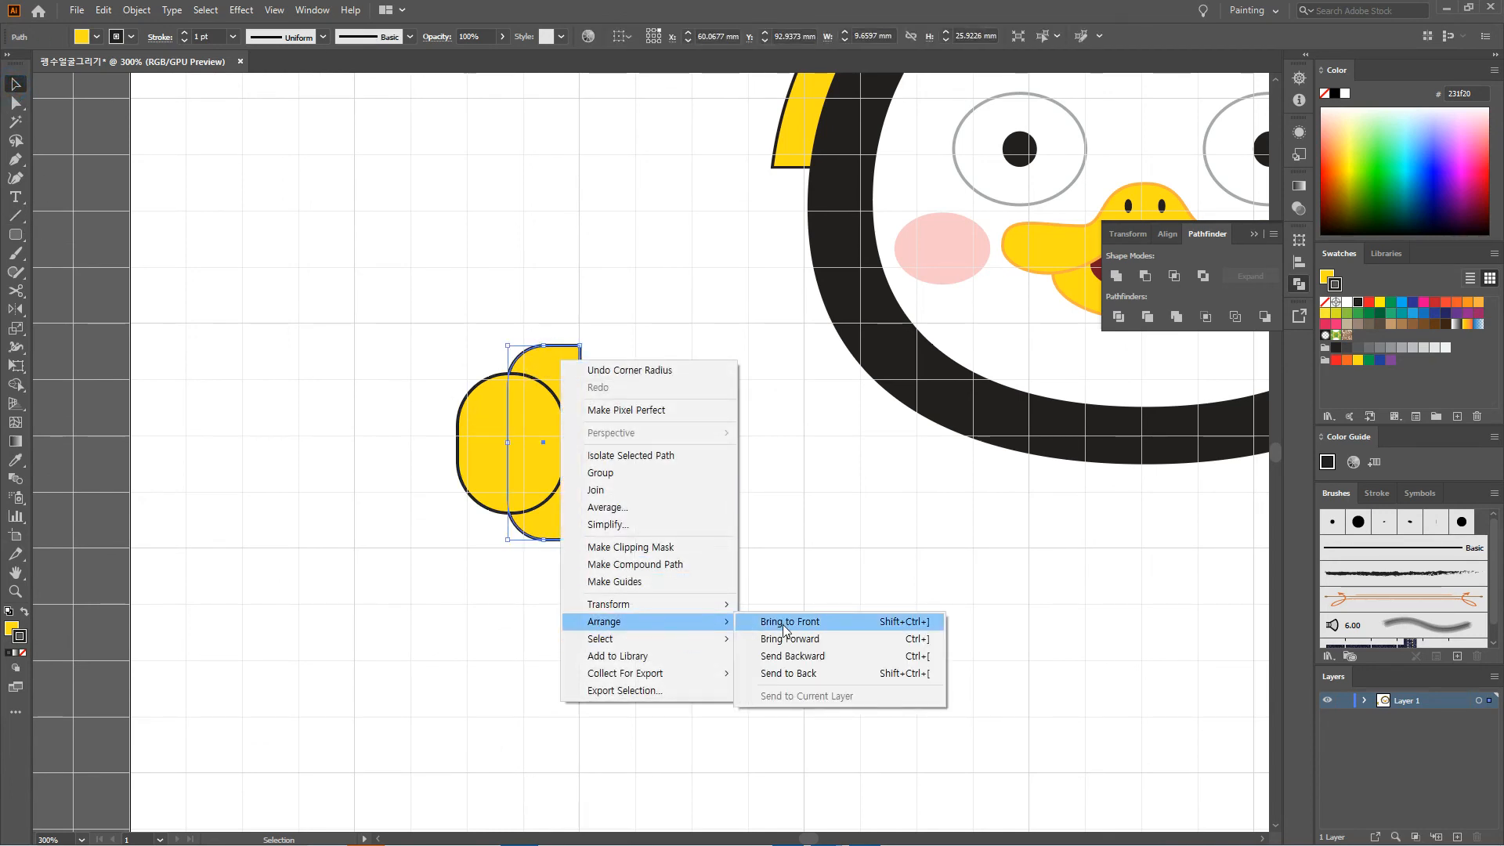
pyautogui.click(775, 621)
pyautogui.click(785, 510)
pyautogui.scroll(-1, 722, 431)
pyautogui.scroll(-1, 724, 428)
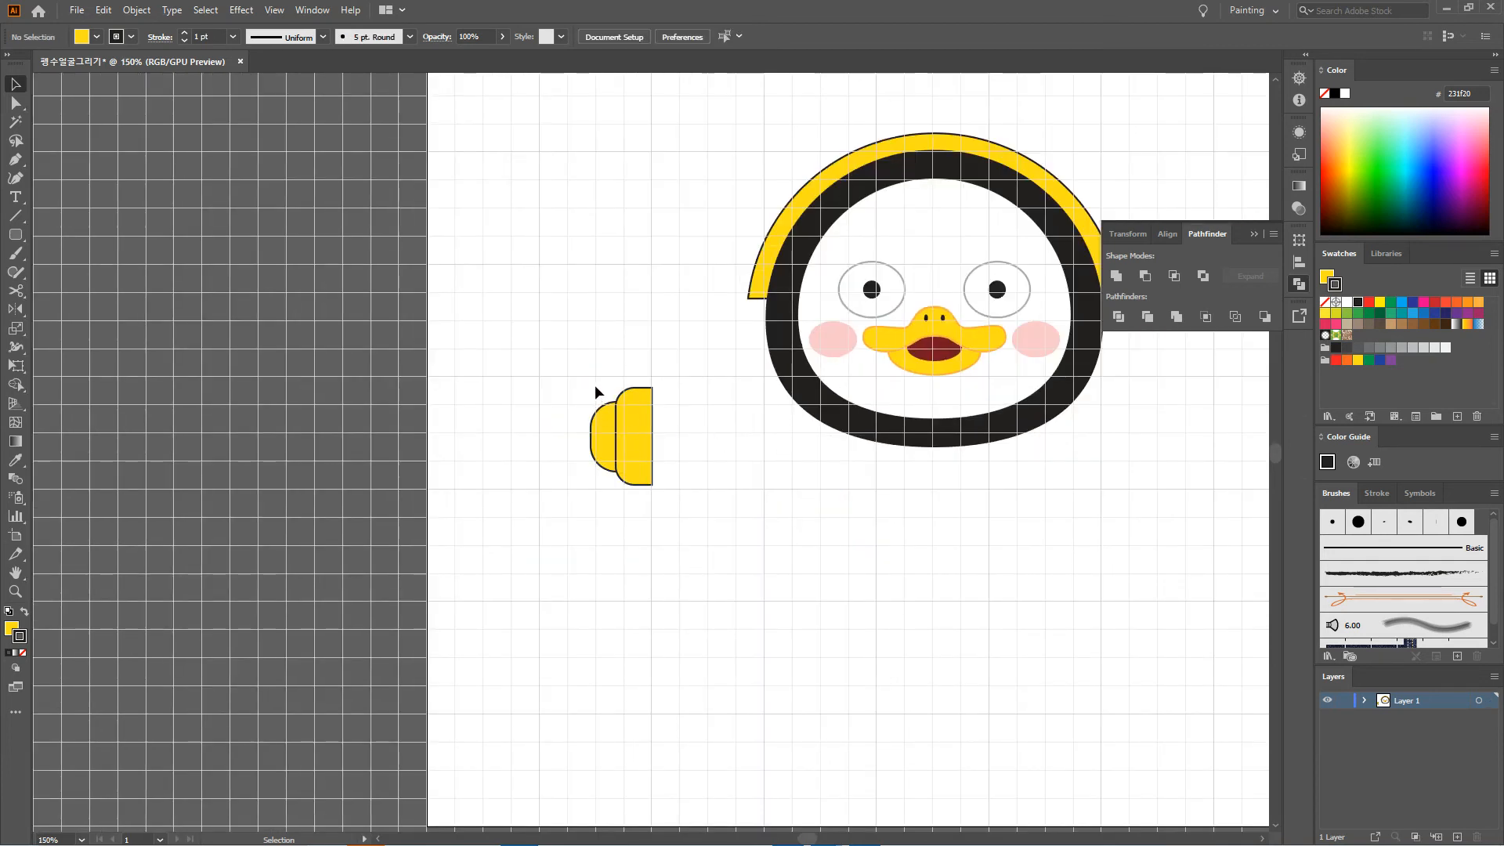
pyautogui.scroll(1, 657, 431)
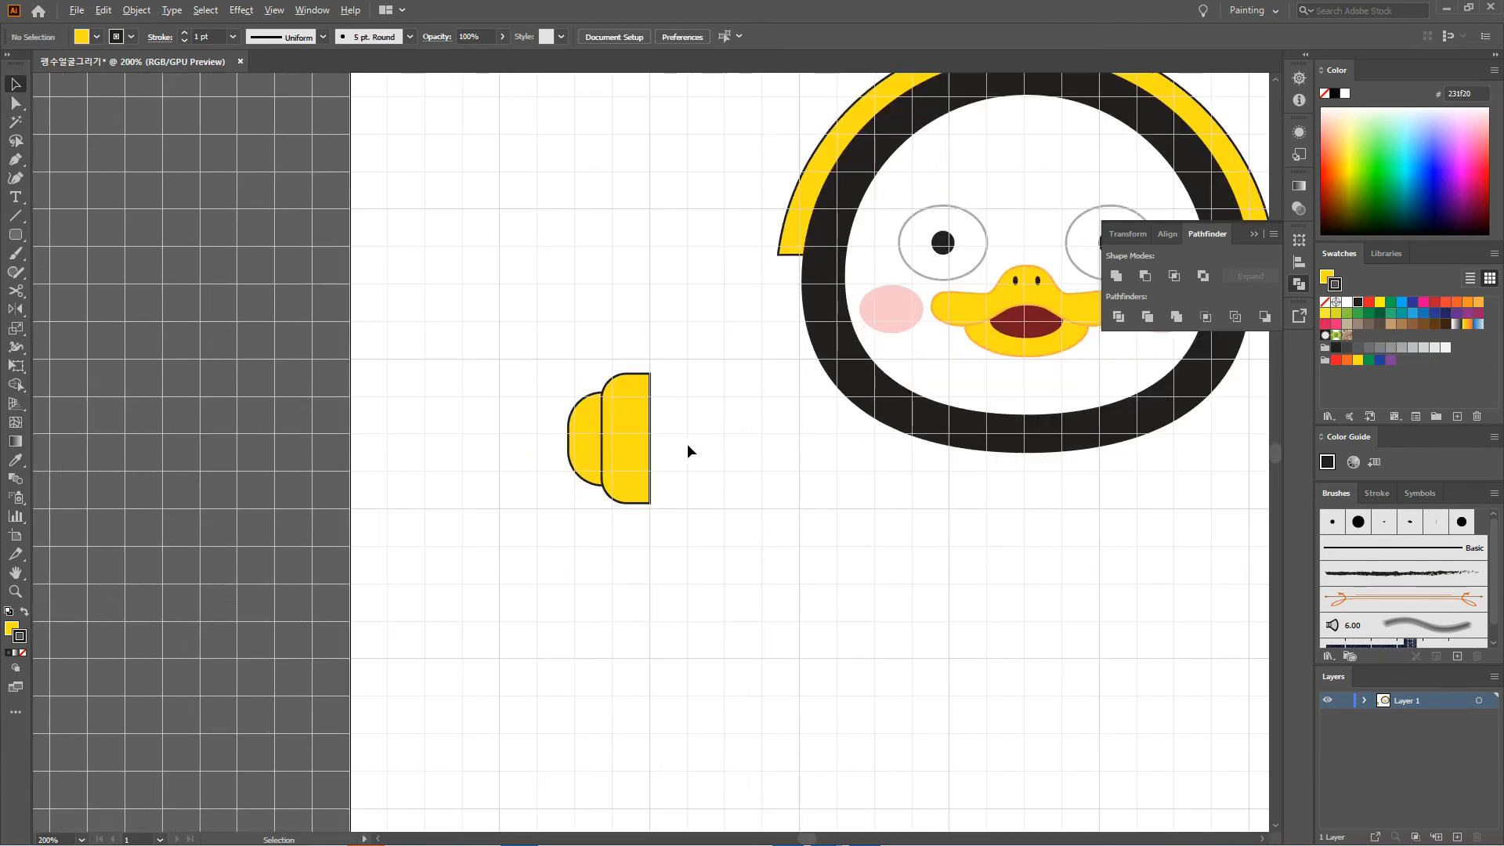
pyautogui.moveTo(682, 395); pyautogui.dragTo(649, 357)
pyautogui.scroll(-1, 648, 355)
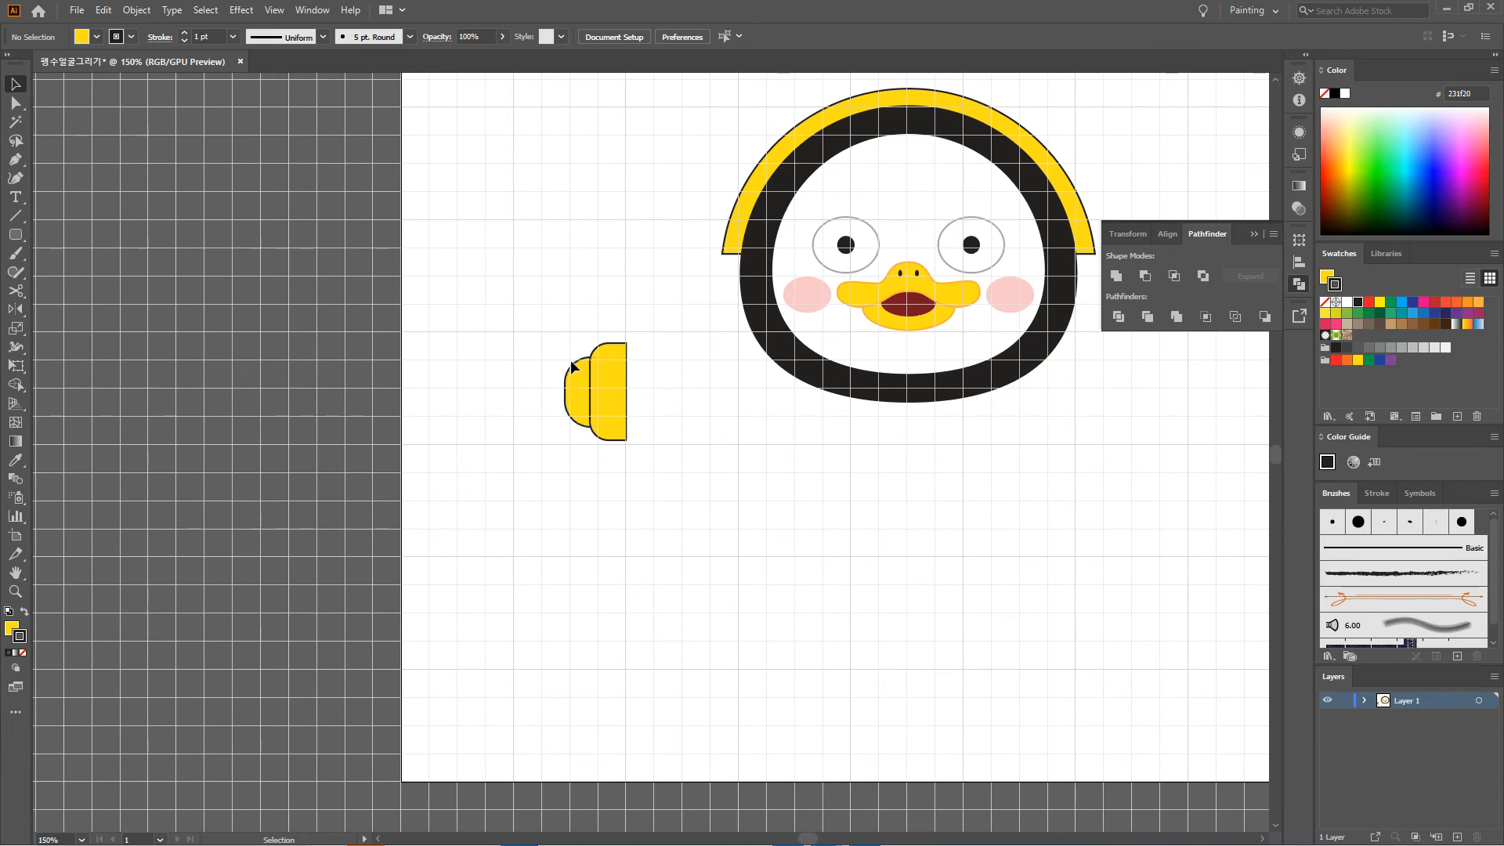
# Step: Draw a vertical line about 22.8 mm long across the smaller rounded shape's left side and divide the shape along it
pyautogui.click(21, 215)
pyautogui.moveTo(577, 347); pyautogui.dragTo(576, 432)
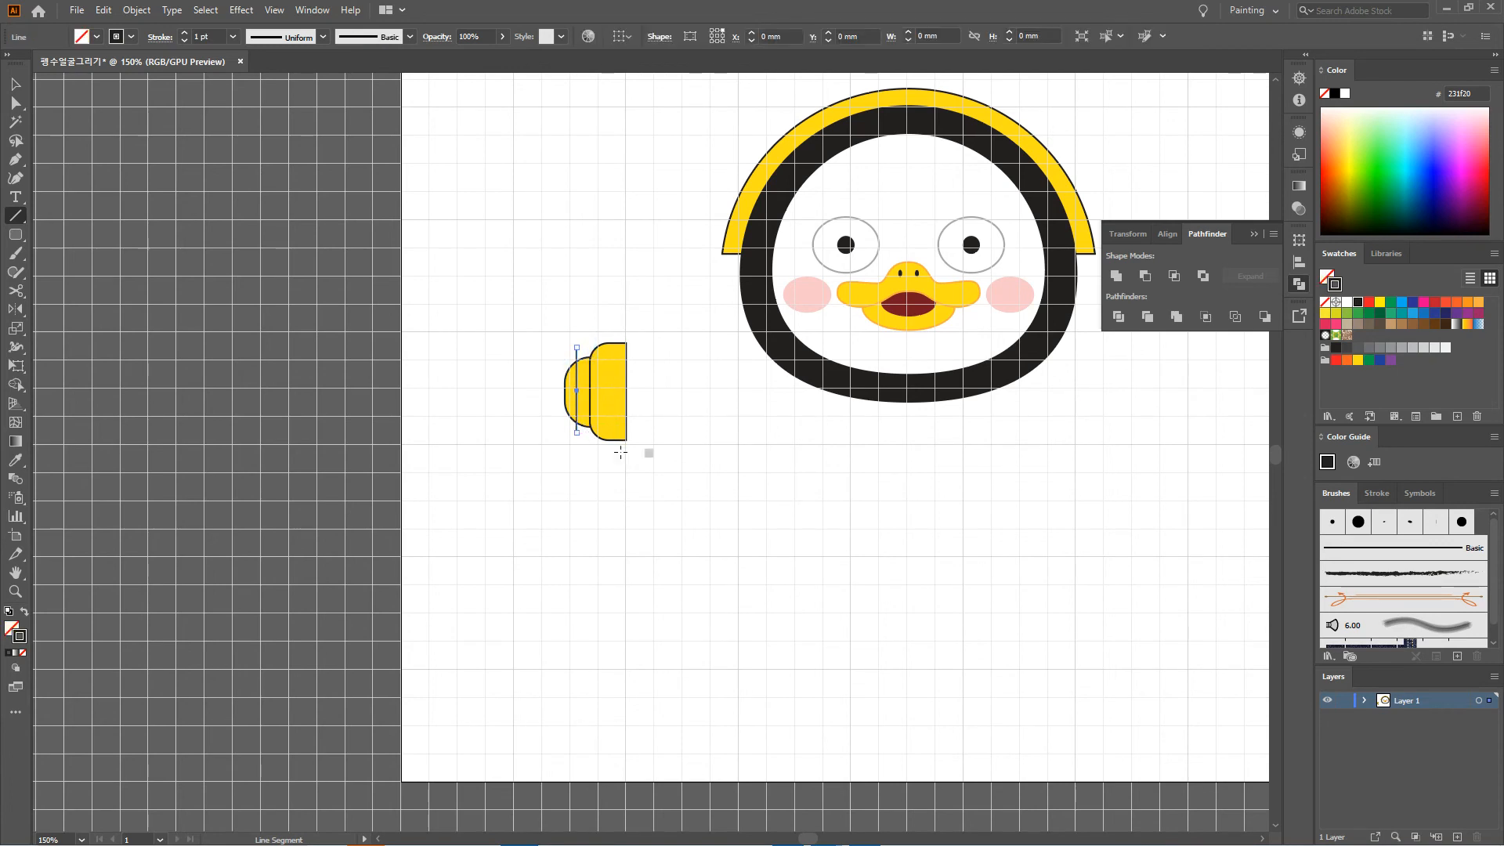
pyautogui.press('v')
pyautogui.click(607, 417)
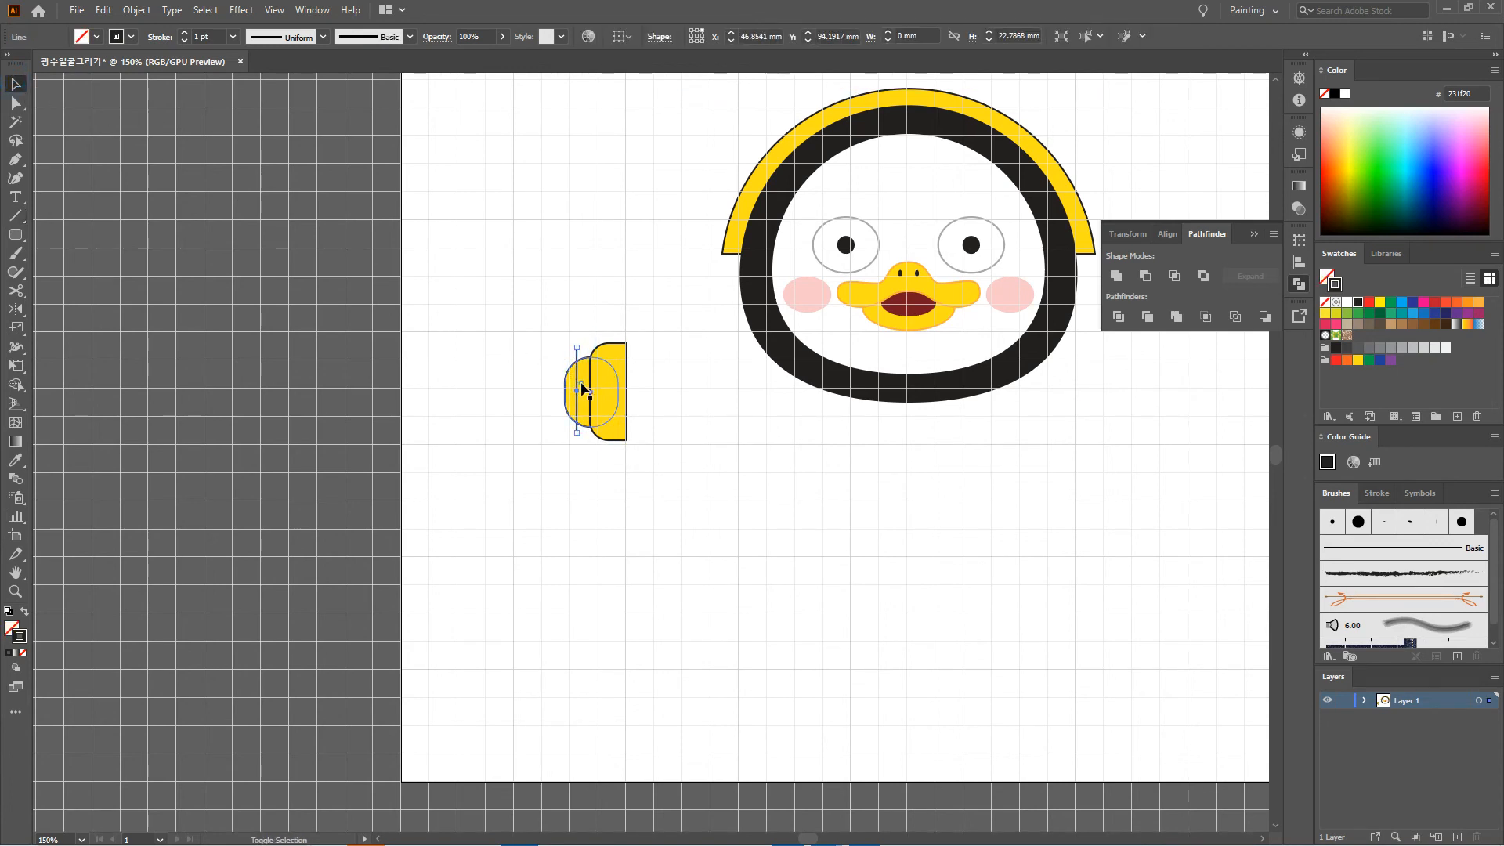
pyautogui.click(1118, 317)
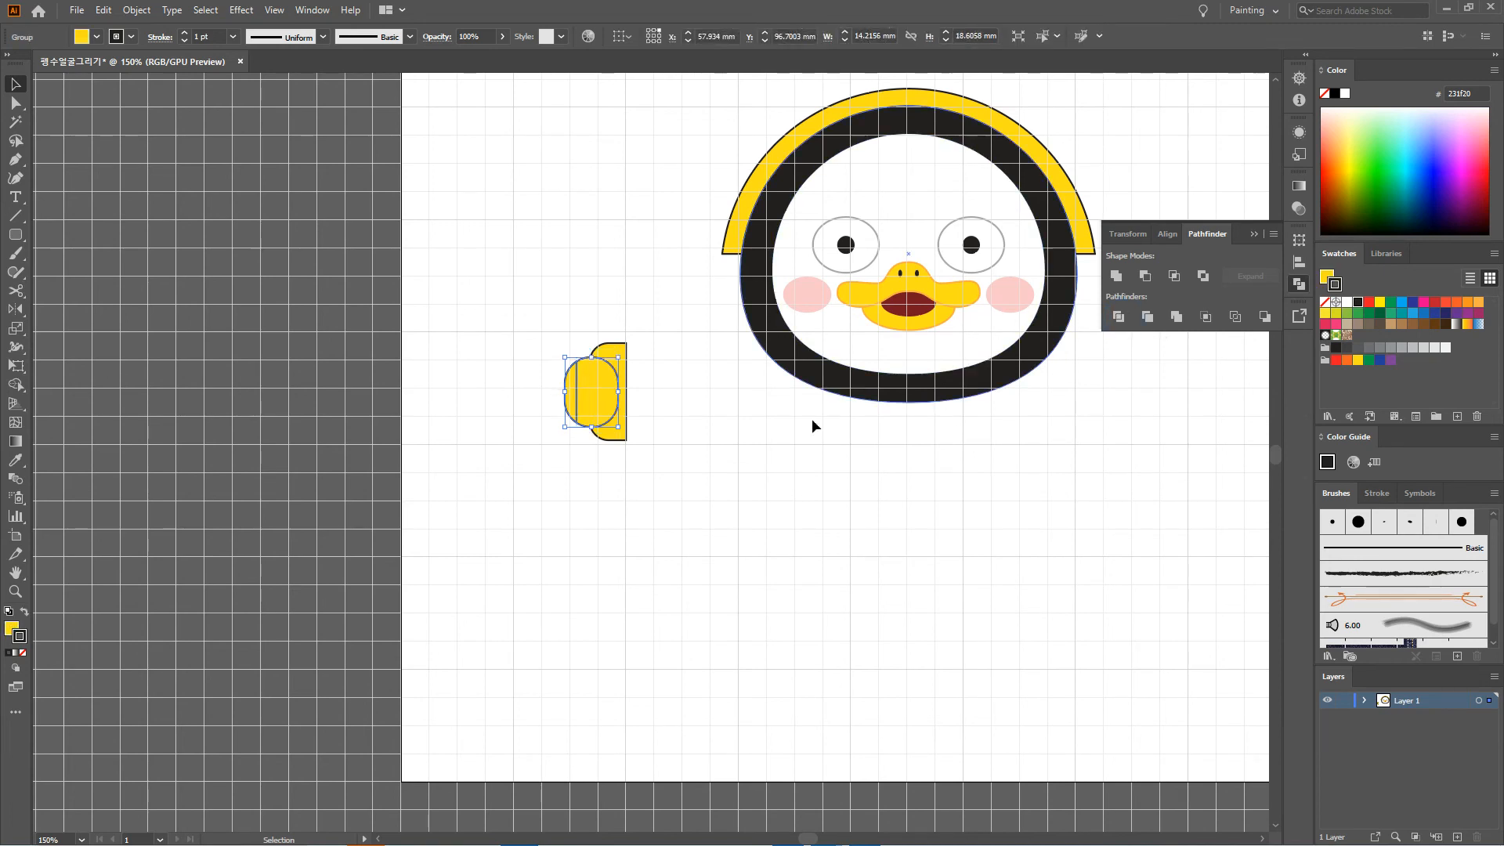
pyautogui.click(758, 453)
# Step: Ungroup the divided shape and fill its outer left sliver with red
pyautogui.scroll(1, 627, 418)
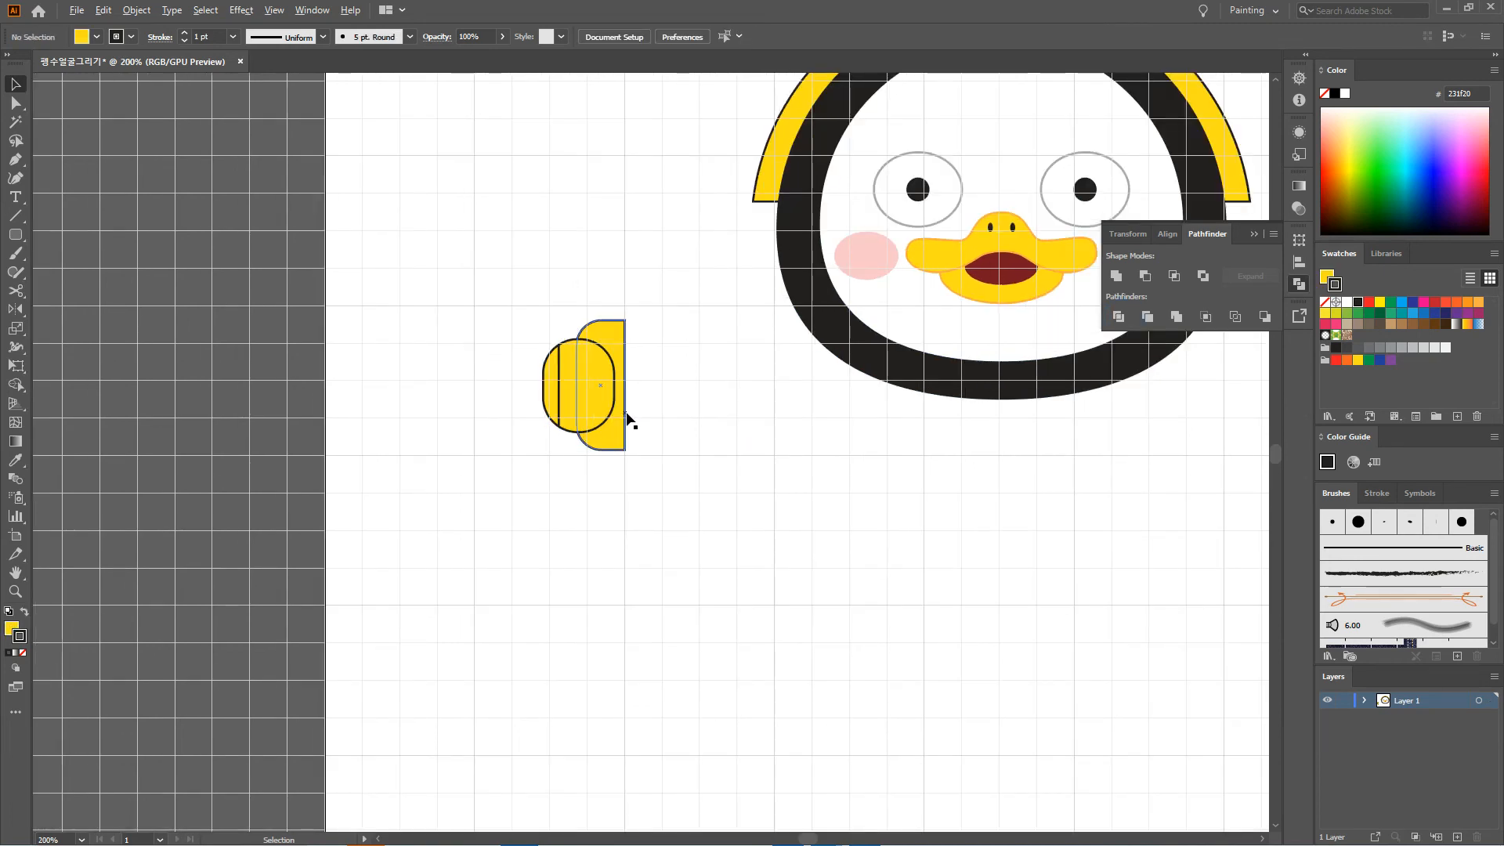
pyautogui.rightClick(553, 380)
pyautogui.click(651, 509)
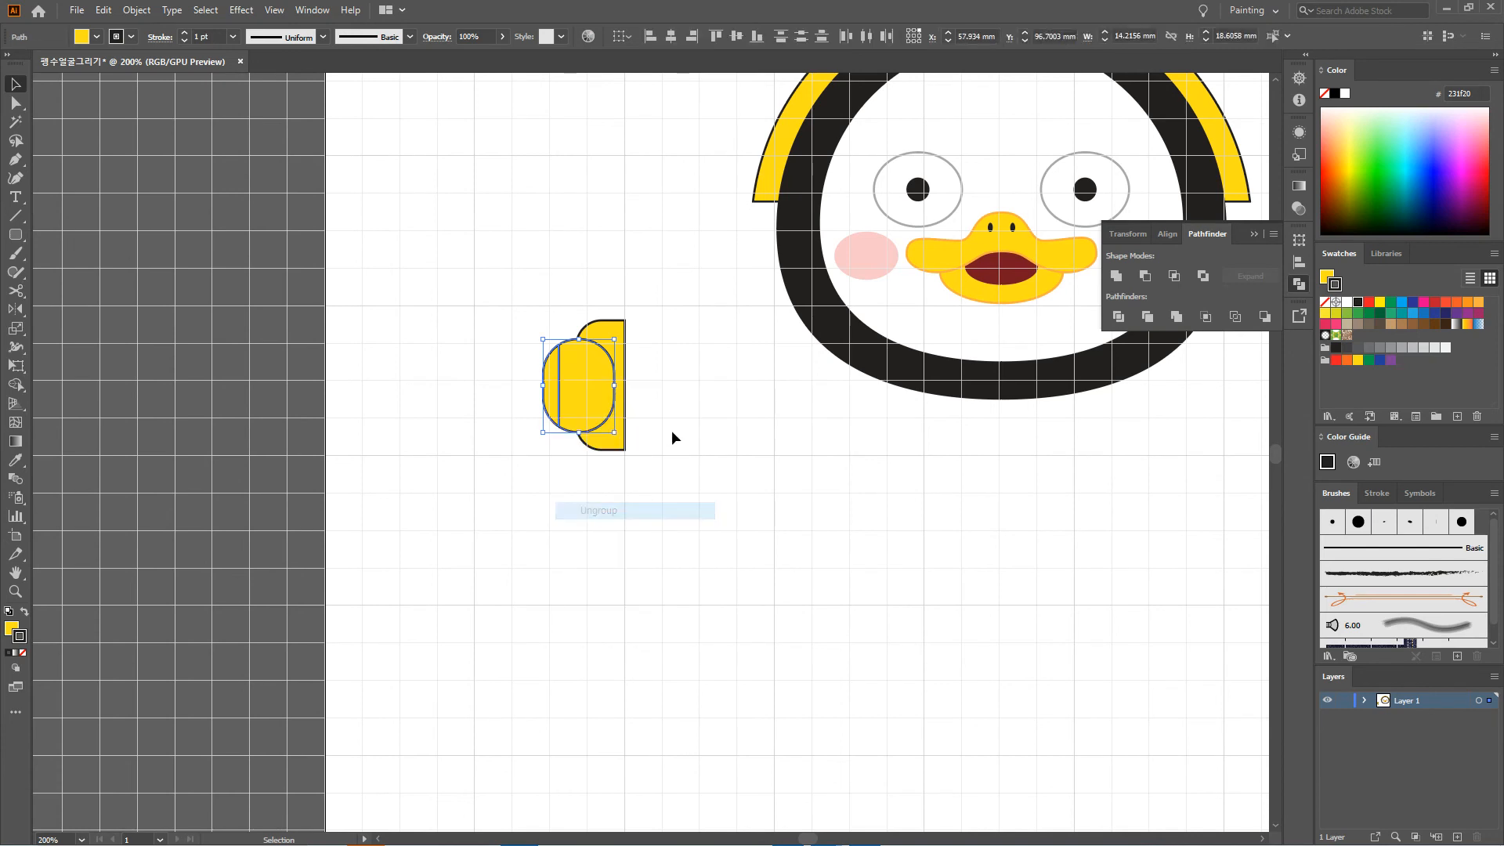
pyautogui.click(694, 435)
pyautogui.click(547, 360)
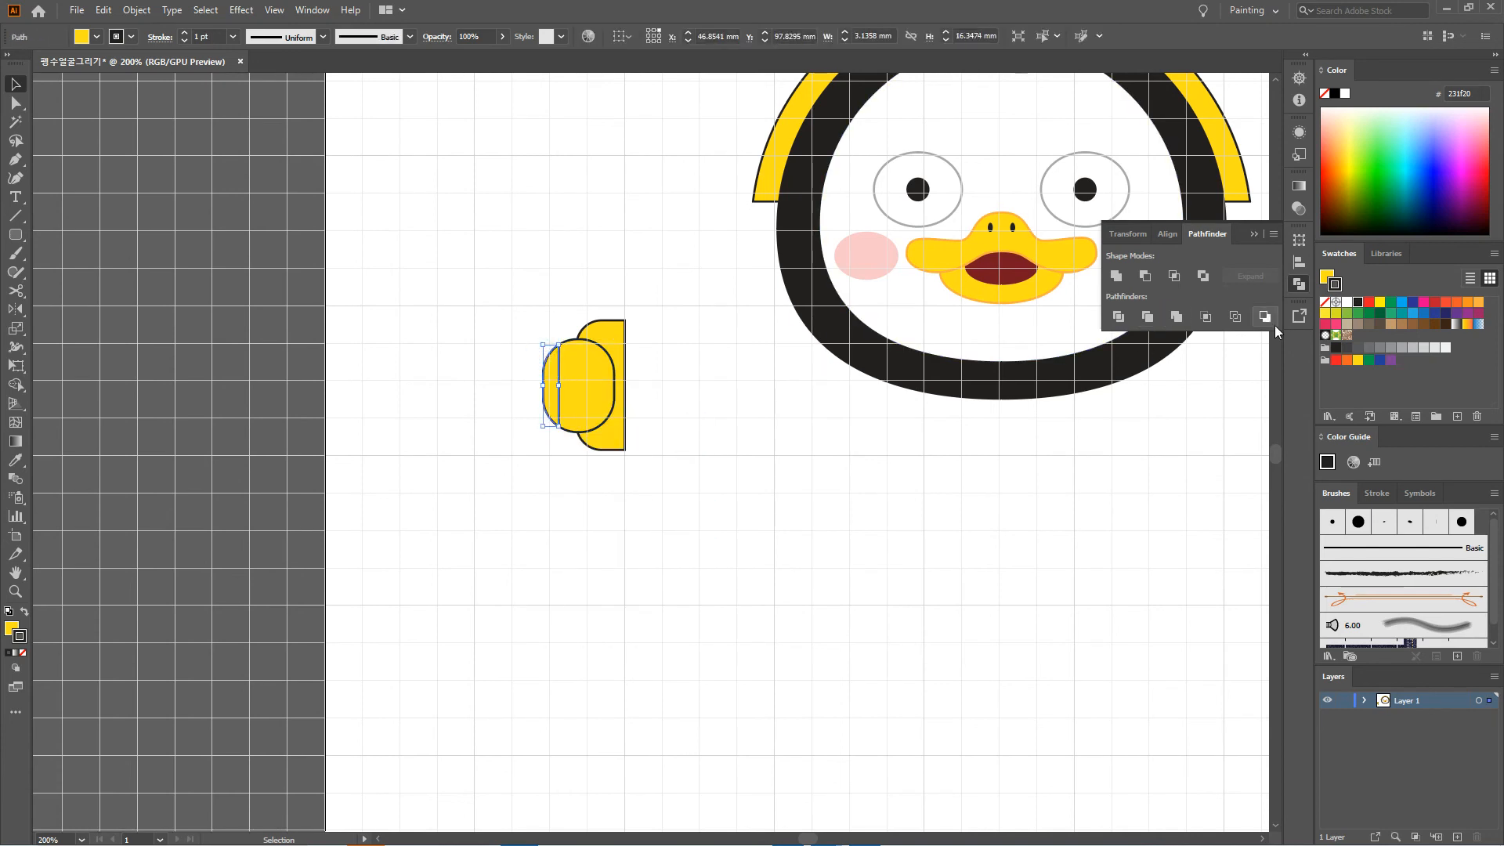
pyautogui.click(1327, 278)
pyautogui.click(1336, 361)
pyautogui.click(741, 326)
pyautogui.scroll(-1, 714, 312)
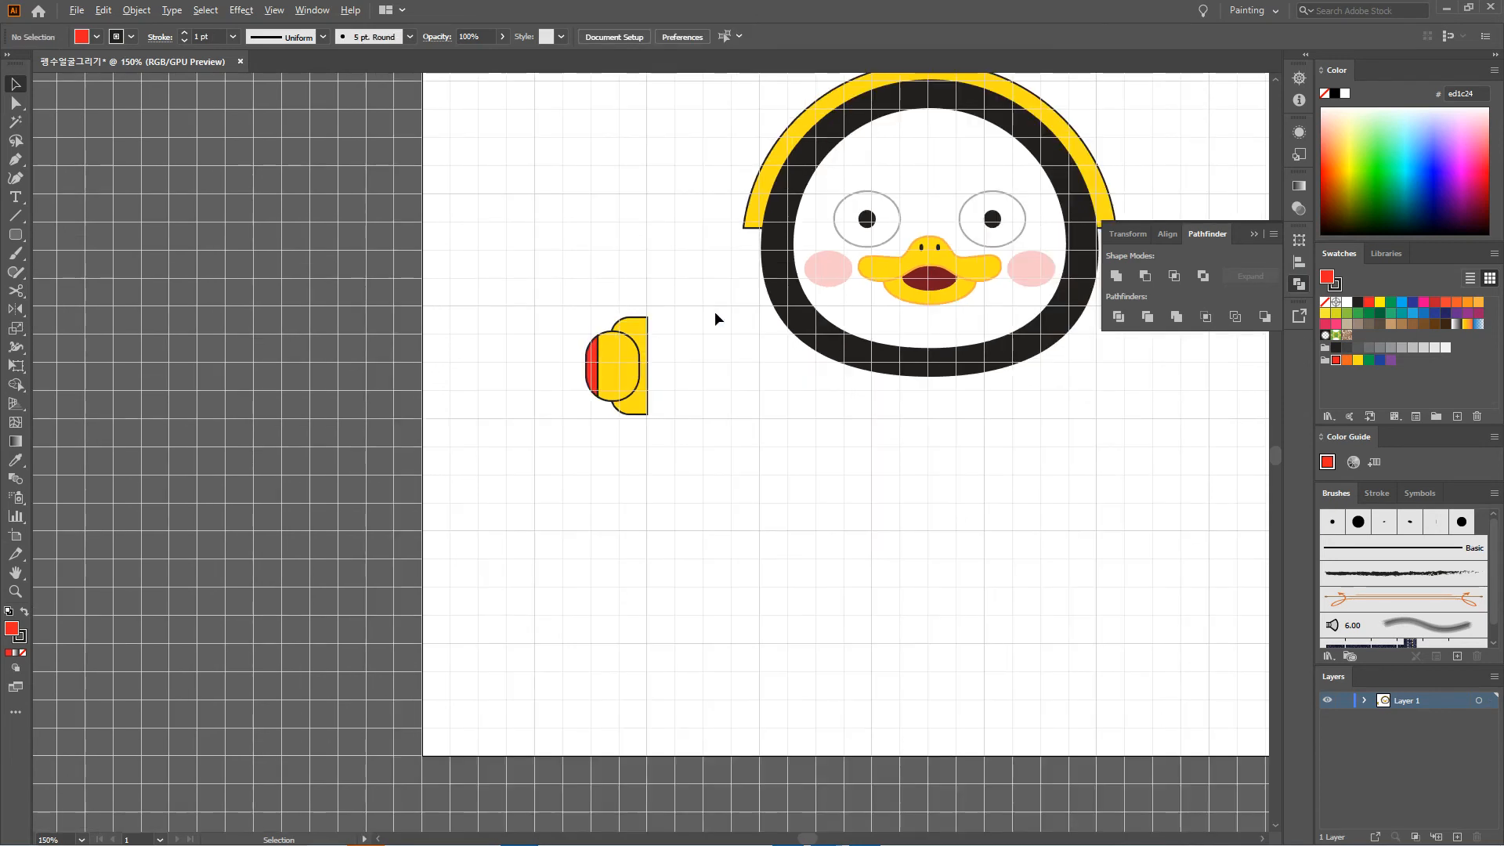
# Step: Bring the large half-rounded earpiece part back in front of the divided pieces
pyautogui.rightClick(643, 330)
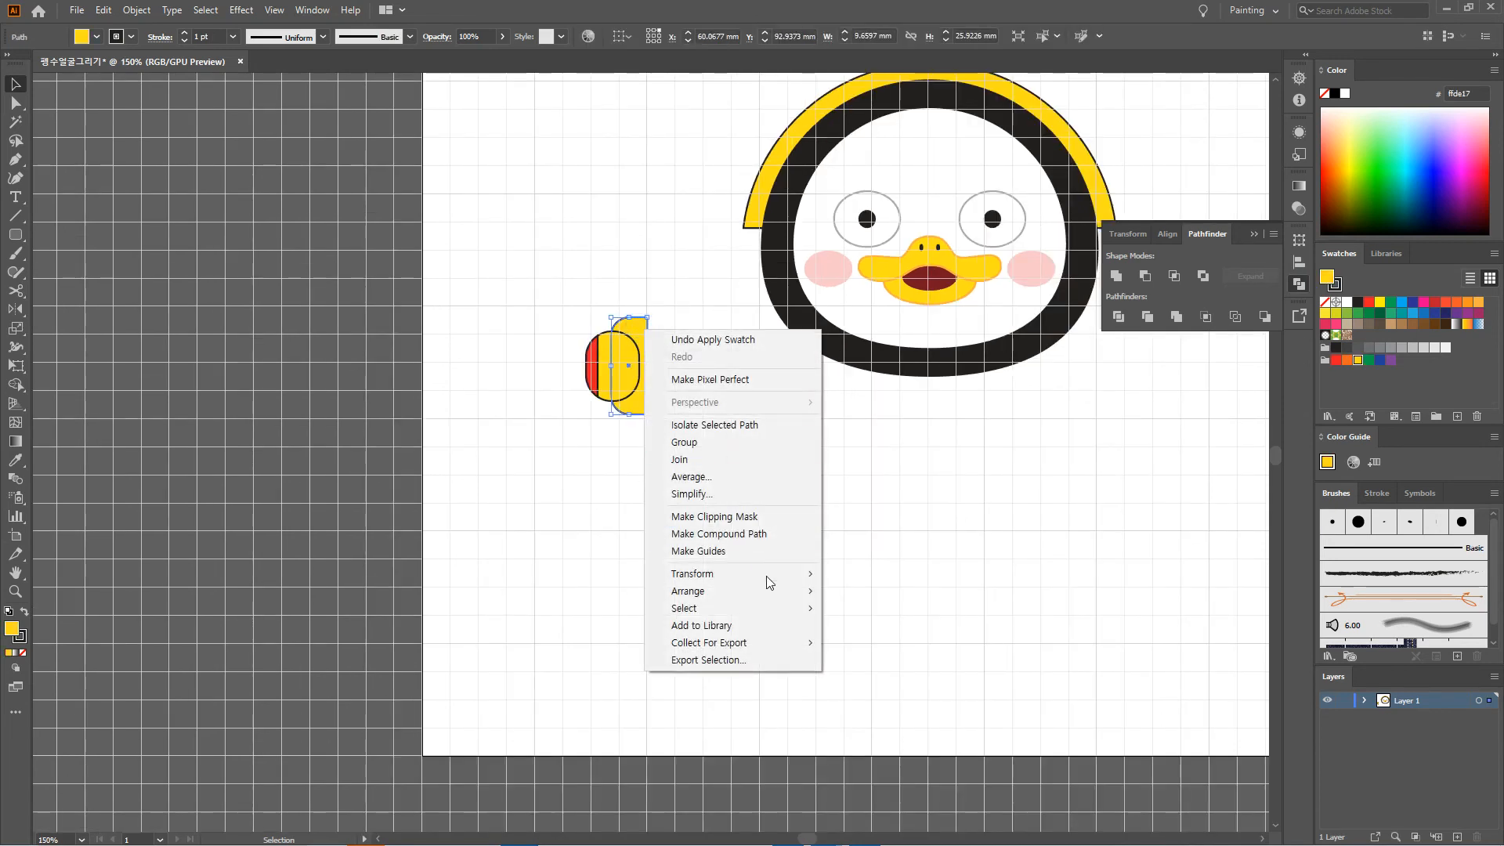
pyautogui.click(842, 591)
pyautogui.click(830, 541)
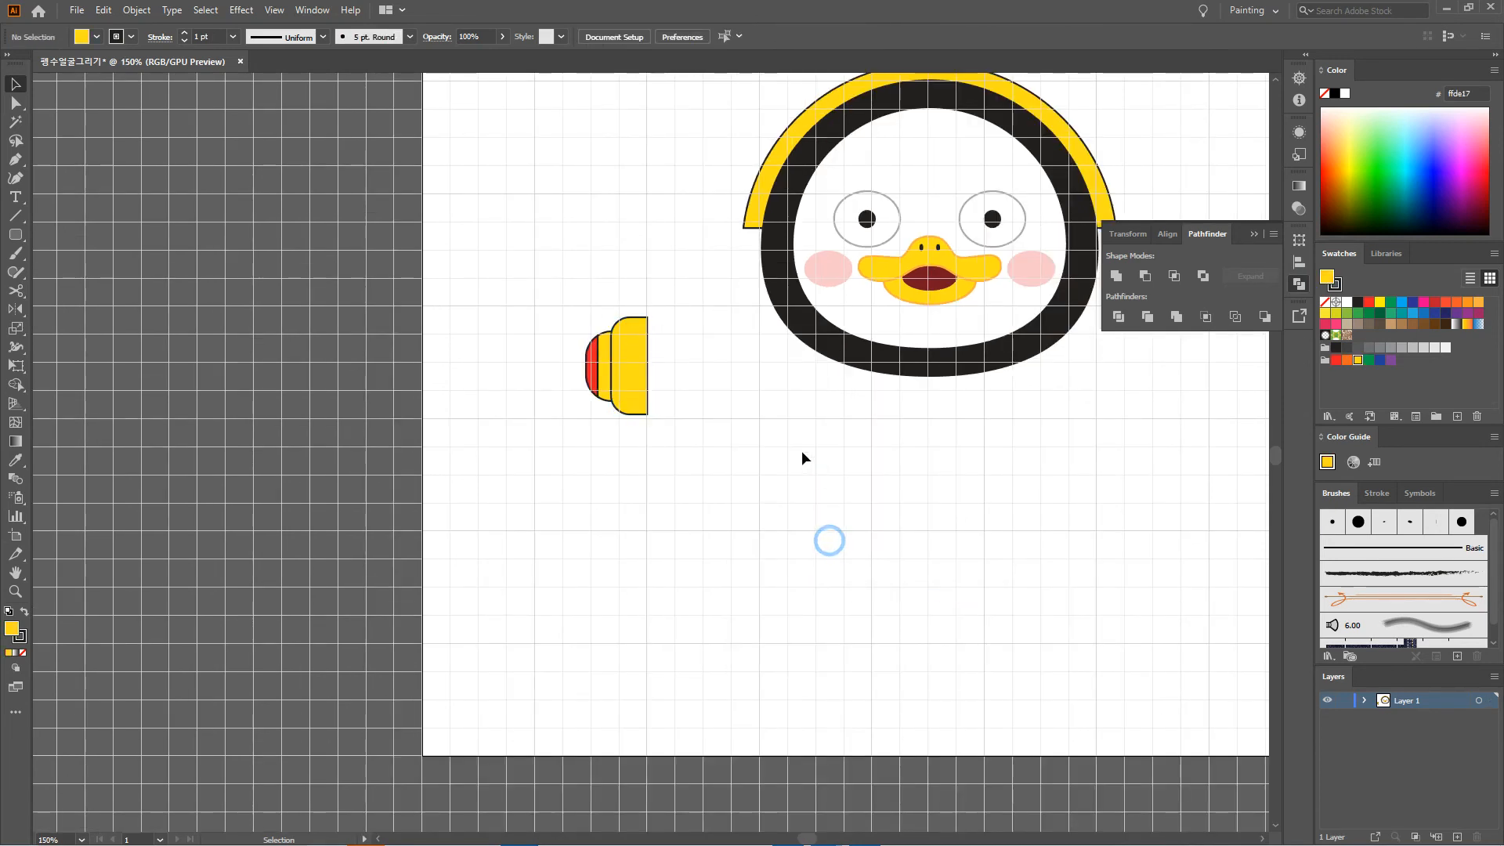
pyautogui.scroll(-1, 775, 423)
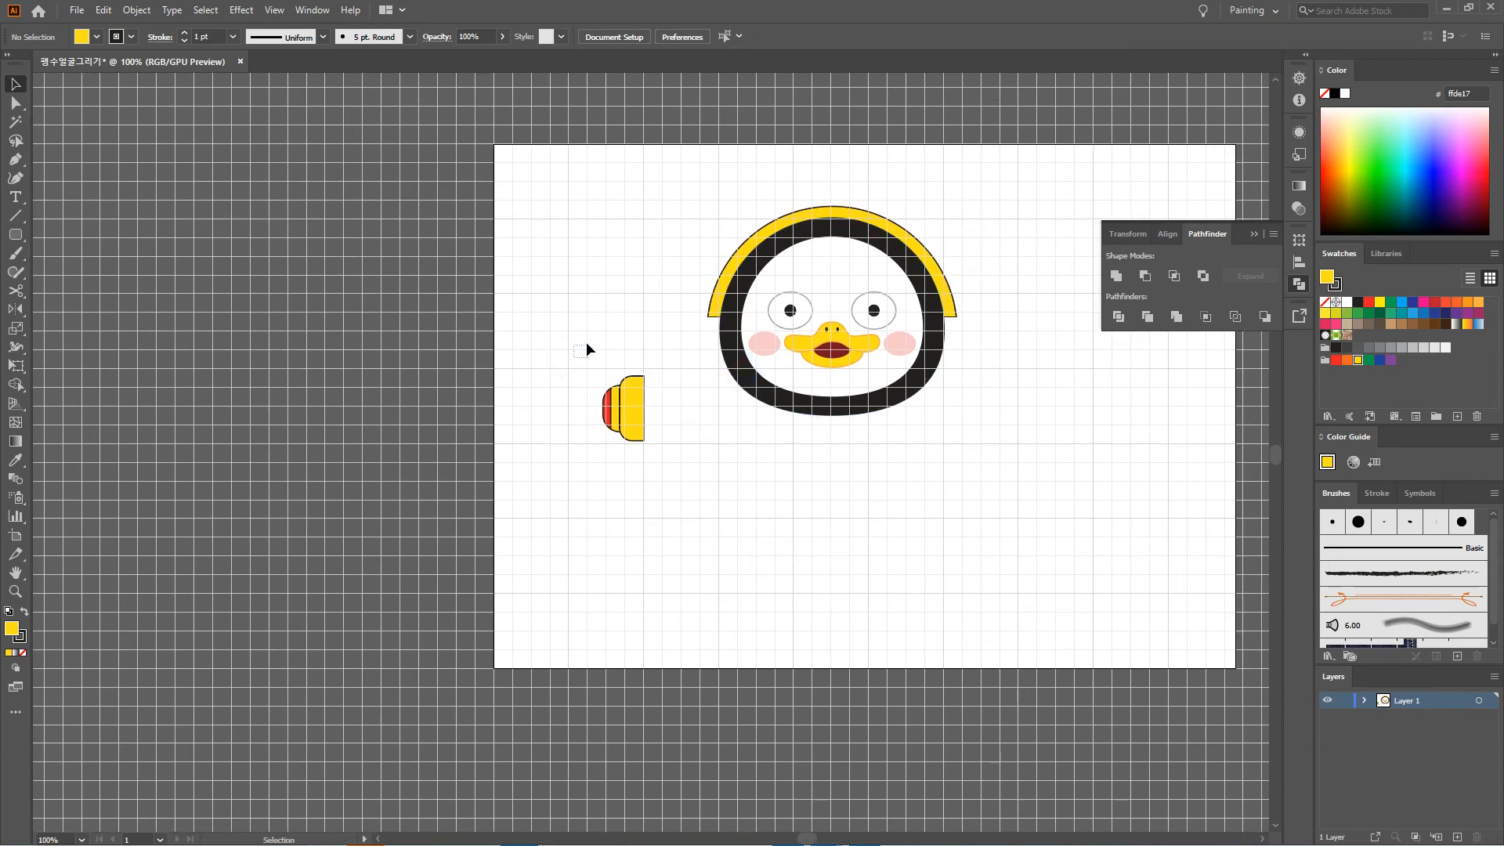
# Step: Group all the earpiece parts and move the group onto the left end of the yellow headband
pyautogui.moveTo(580, 332); pyautogui.dragTo(672, 456)
pyautogui.rightClick(646, 396)
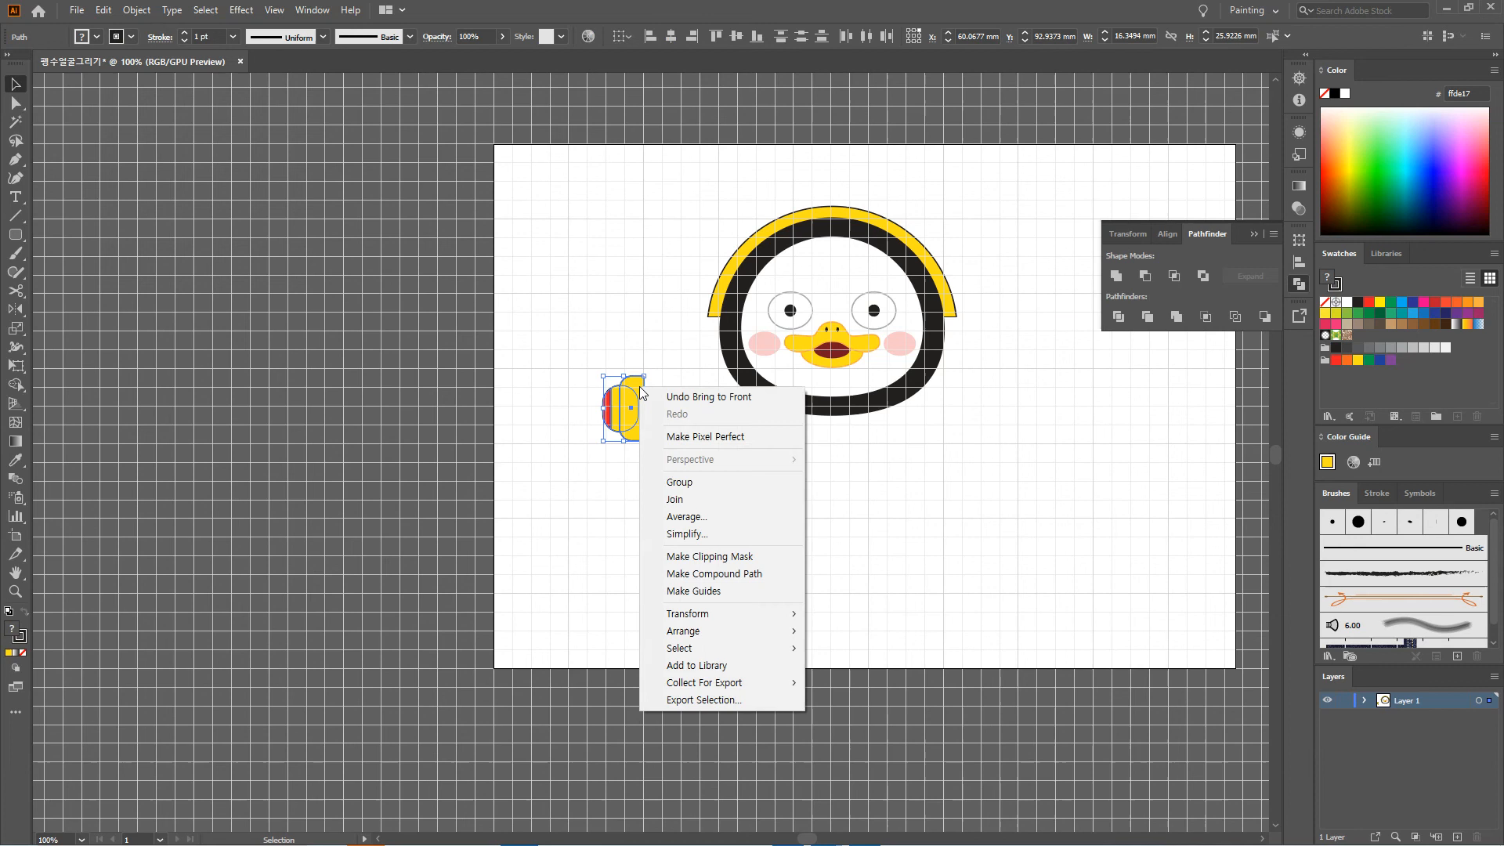
pyautogui.click(709, 479)
pyautogui.click(705, 481)
pyautogui.moveTo(639, 406); pyautogui.dragTo(709, 328)
pyautogui.click(699, 393)
pyautogui.scroll(3, 763, 289)
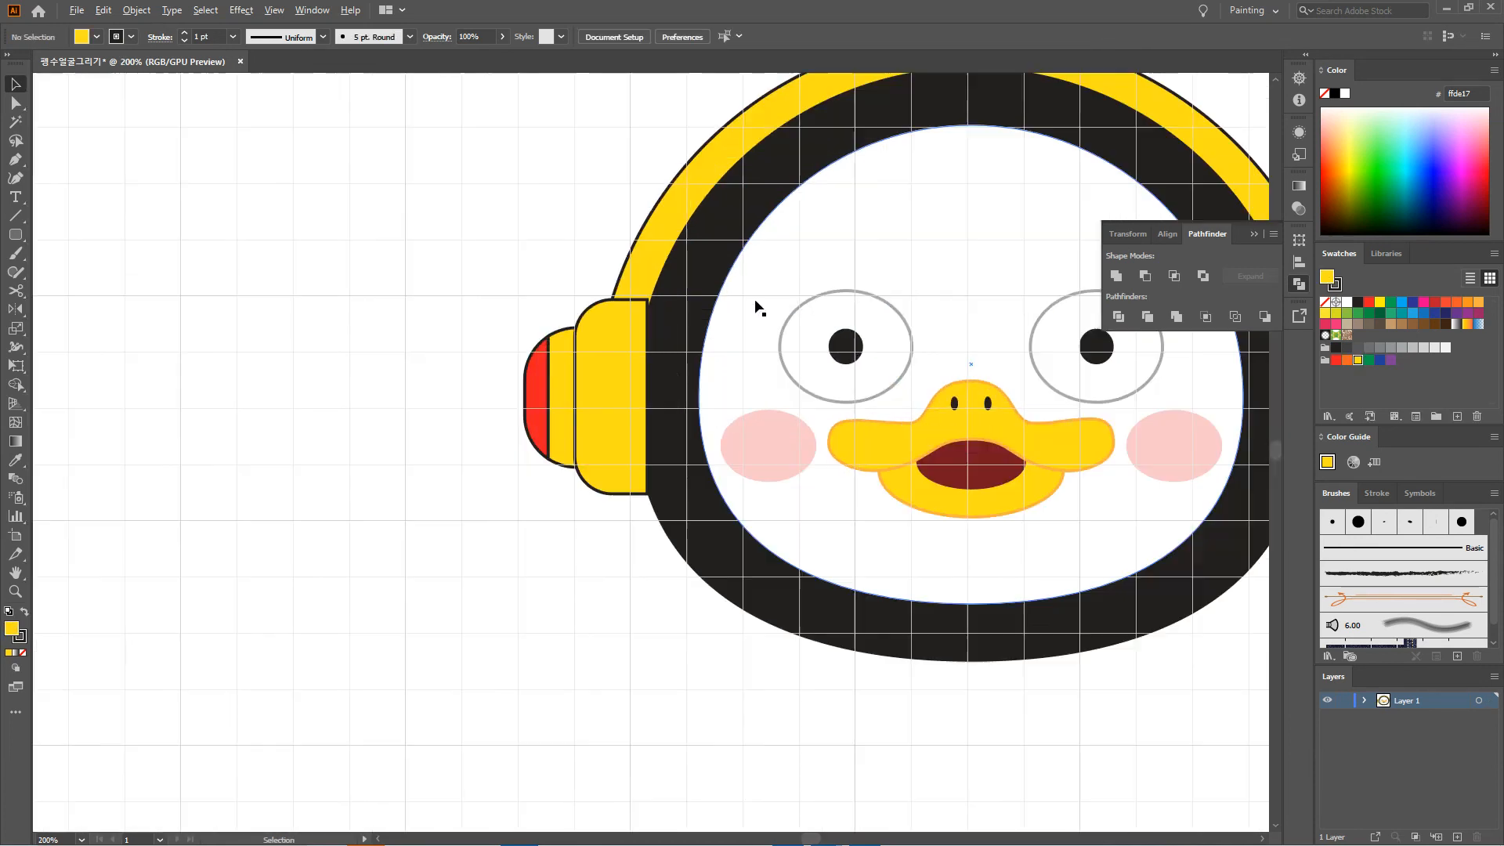
# Step: Scale the earpiece group down proportionally to about 13.7 × 21.7 mm
pyautogui.click(708, 312)
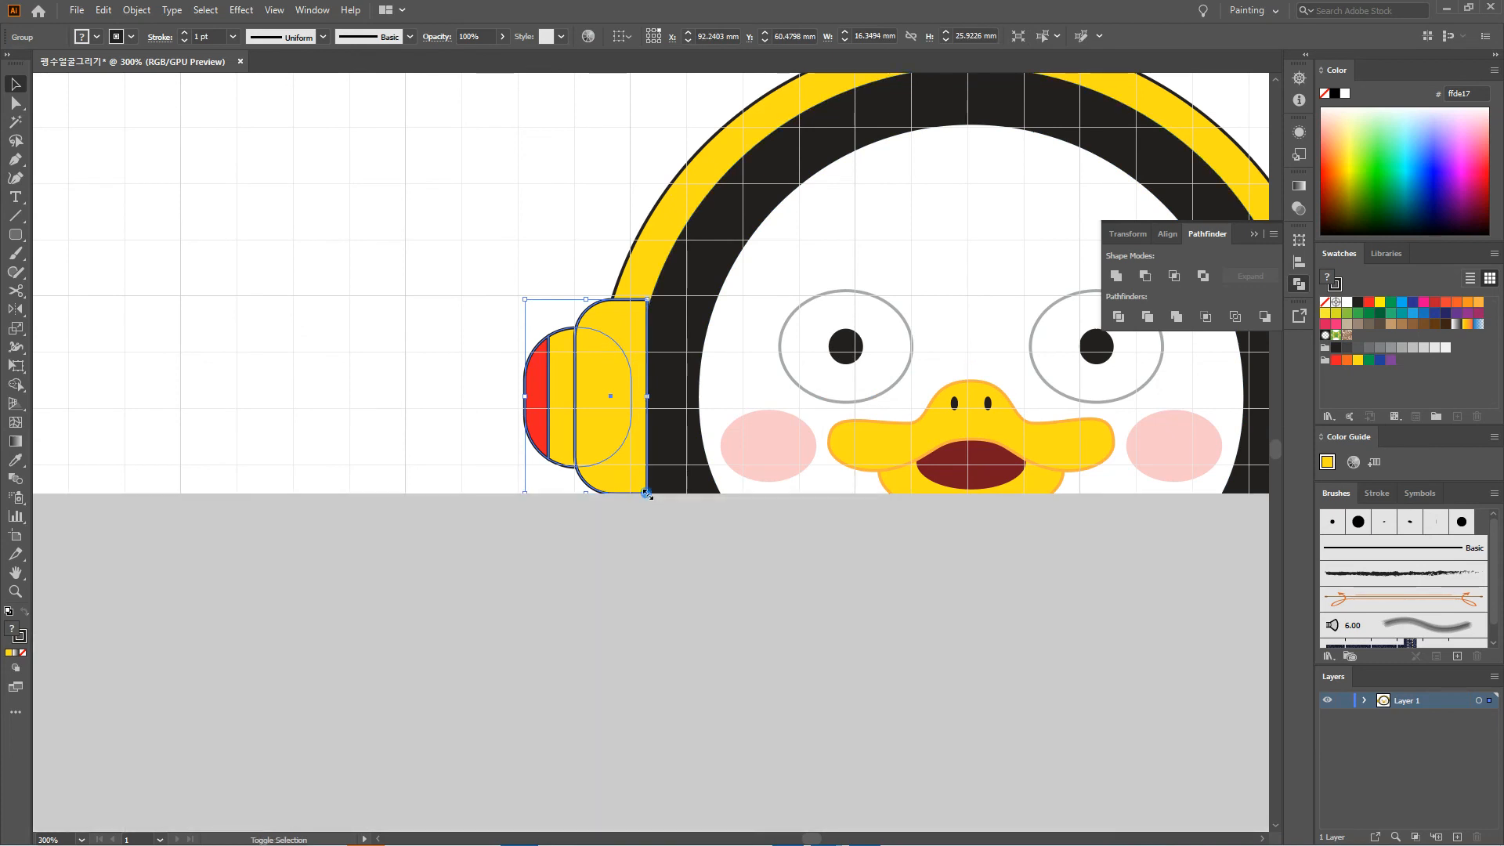
pyautogui.moveTo(647, 493); pyautogui.dragTo(629, 462)
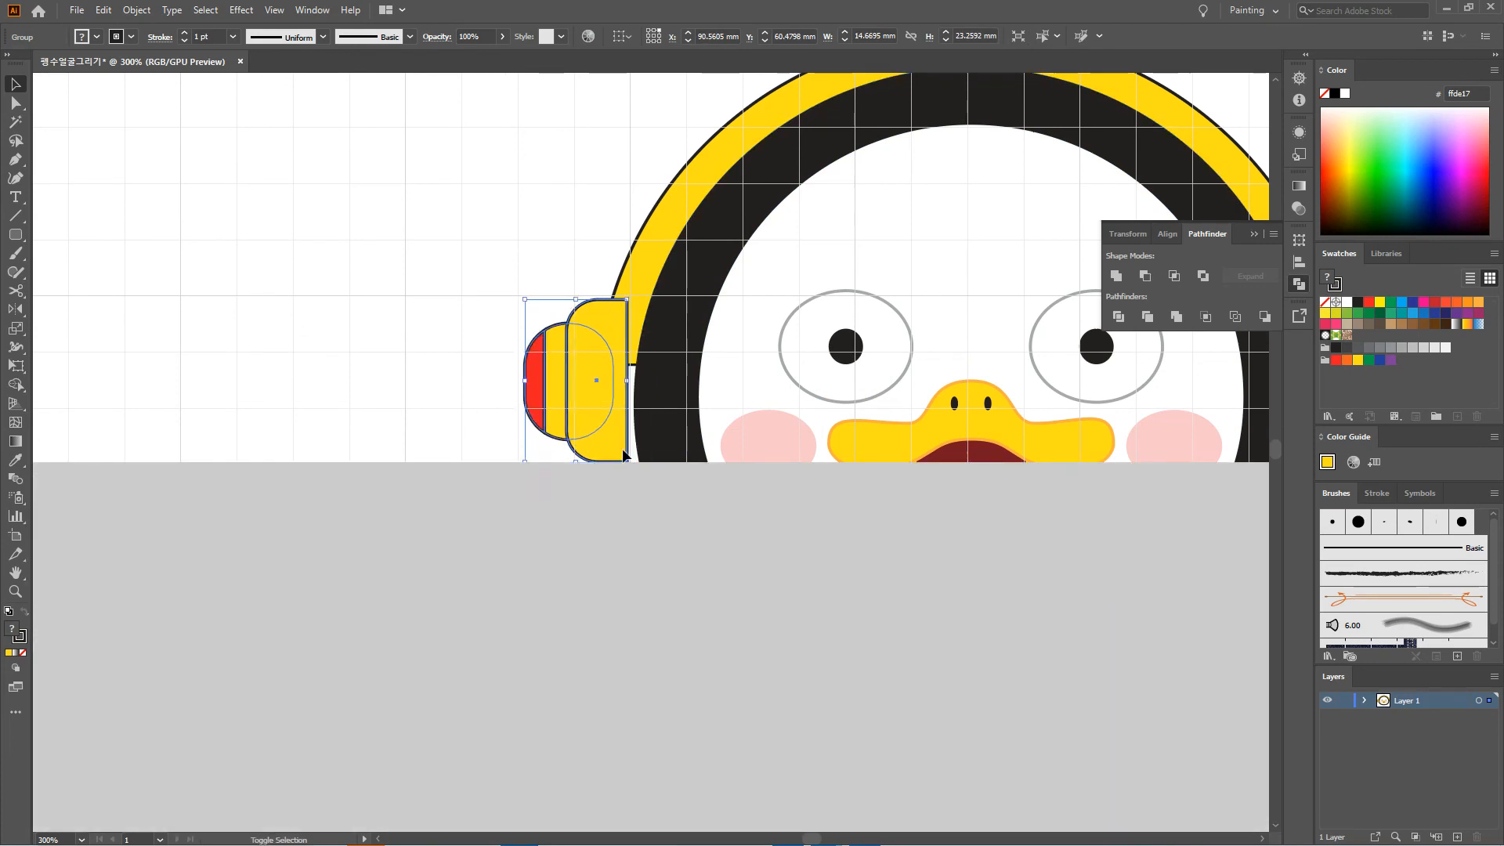
pyautogui.scroll(-2, 519, 220)
pyautogui.click(479, 242)
pyautogui.moveTo(742, 402); pyautogui.dragTo(753, 478)
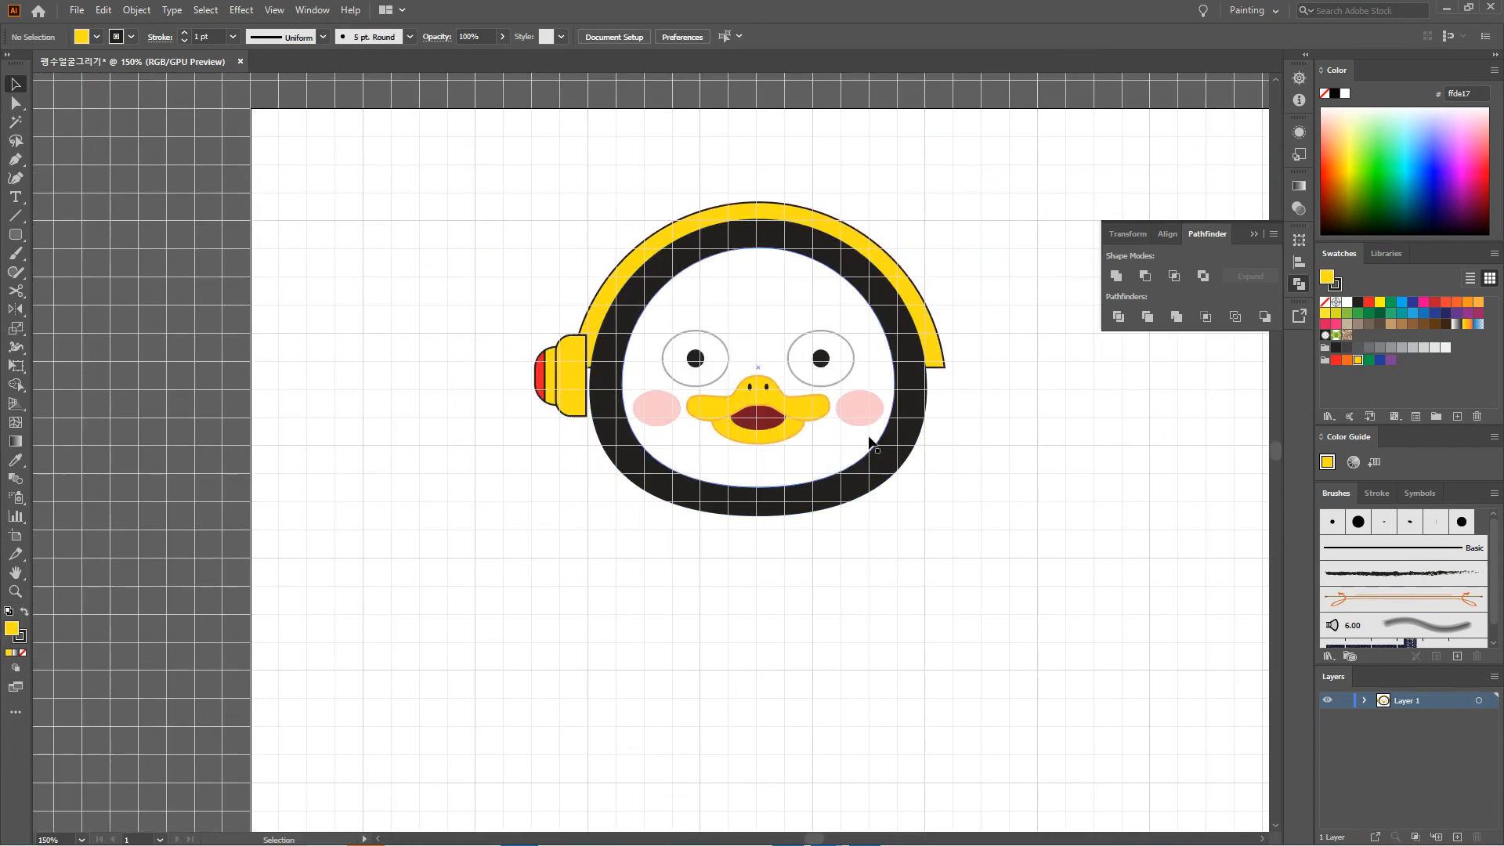
# Step: Shift the earpiece group right so that its straight edge overlaps the black outline of the head
pyautogui.click(571, 374)
pyautogui.scroll(3, 569, 367)
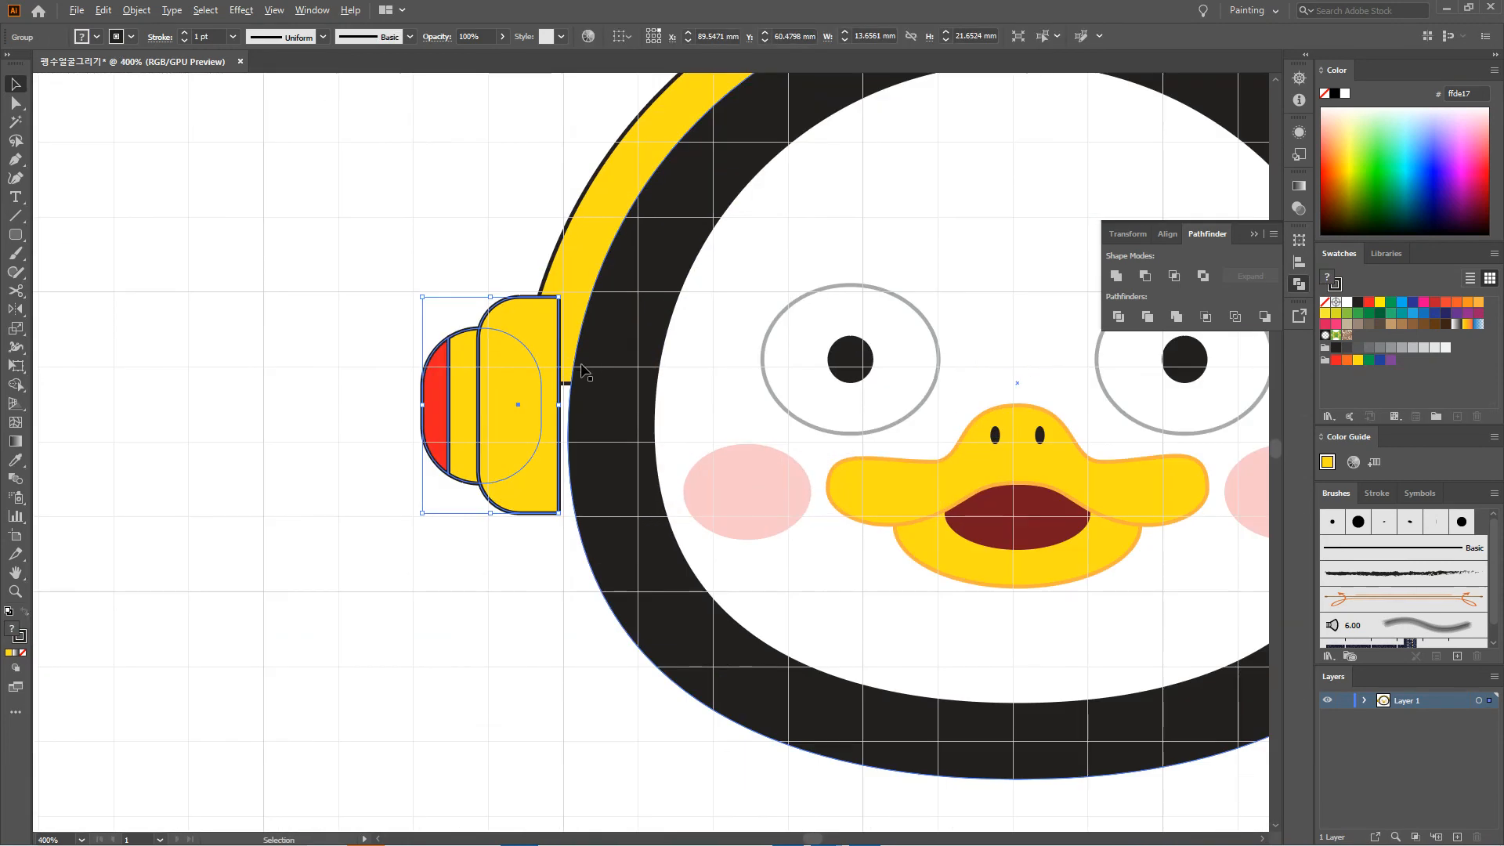
pyautogui.moveTo(565, 356); pyautogui.dragTo(570, 356)
pyautogui.scroll(1, 546, 319)
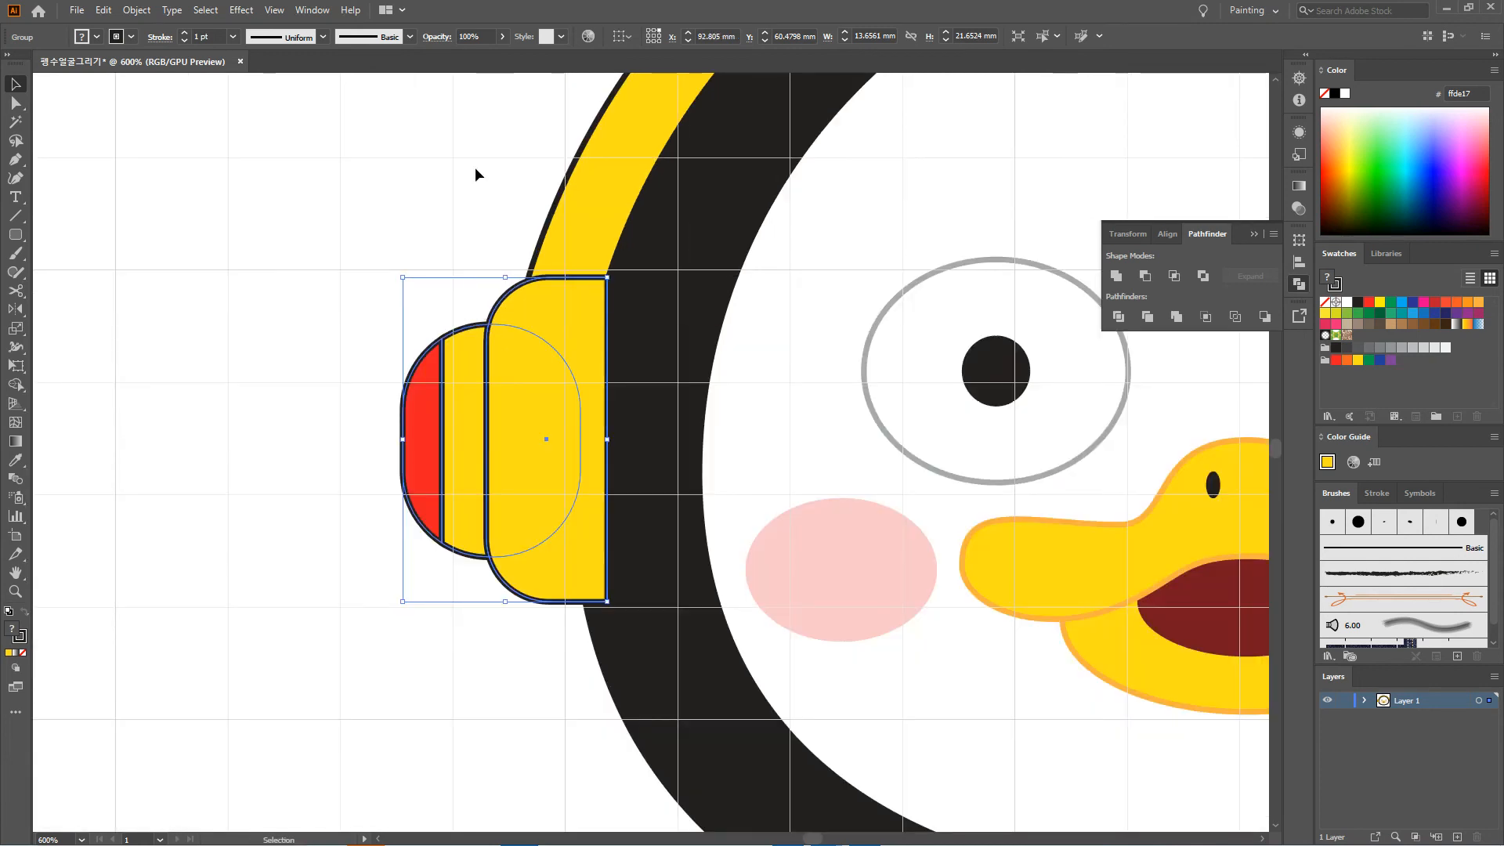
pyautogui.click(472, 165)
# Step: Rotate the left earpiece group slightly clockwise so that its straight edge follows the slant of the head outline
pyautogui.scroll(-3, 538, 308)
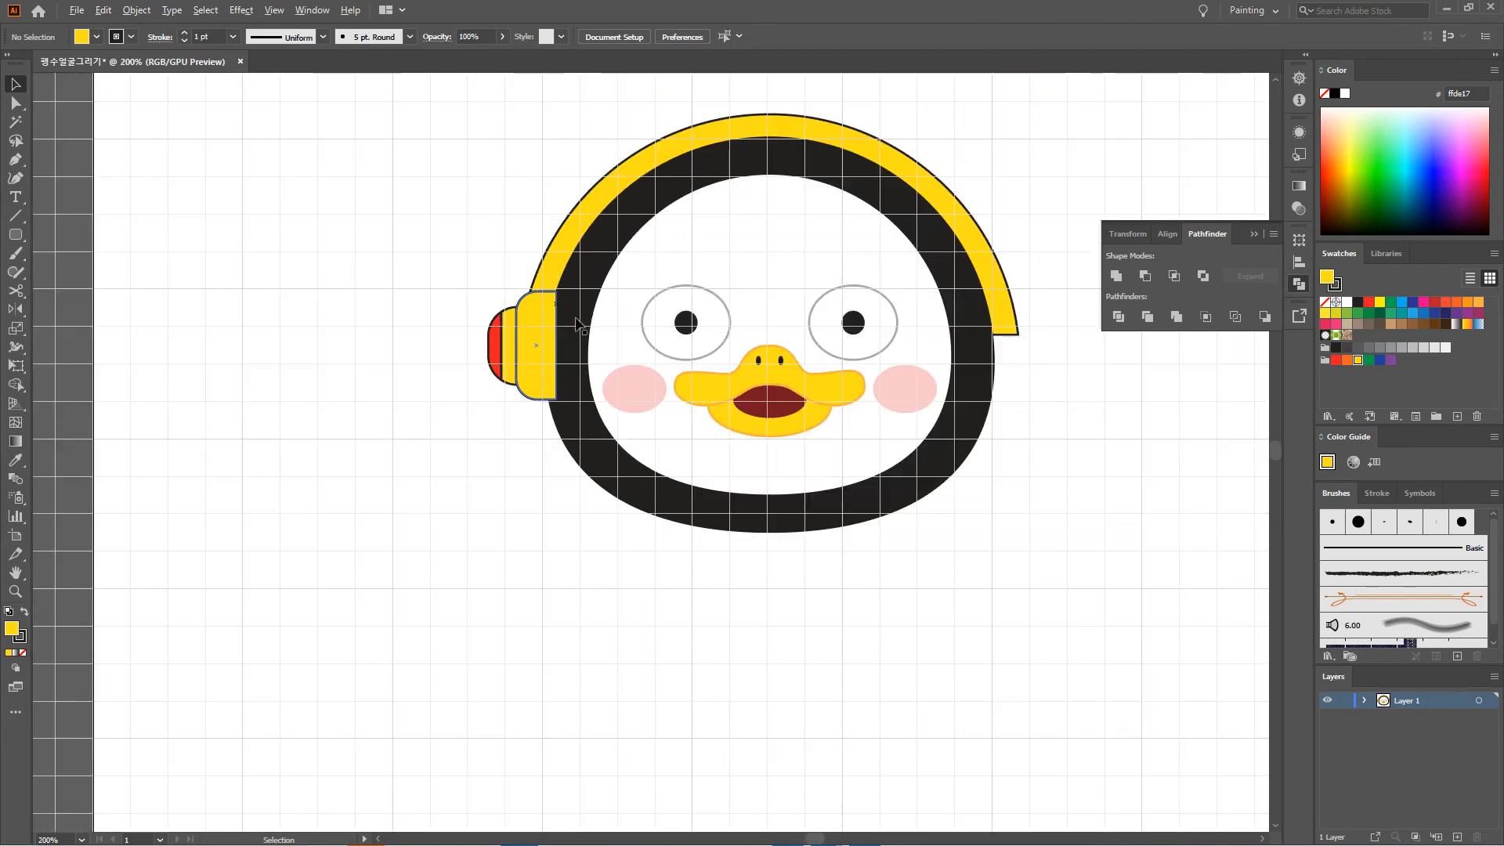
pyautogui.click(532, 337)
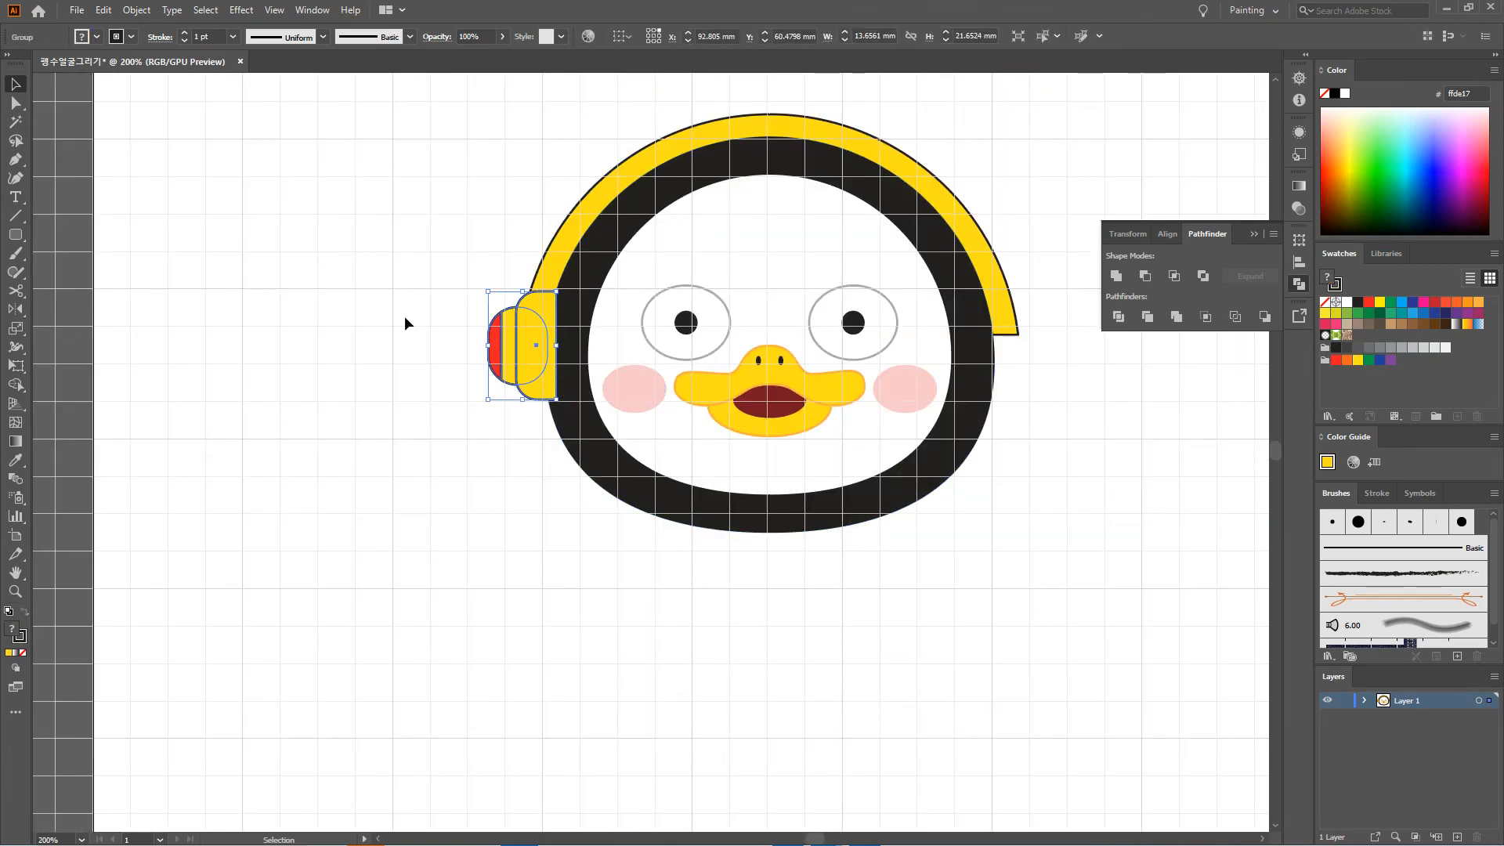
pyautogui.scroll(-1, 107, 271)
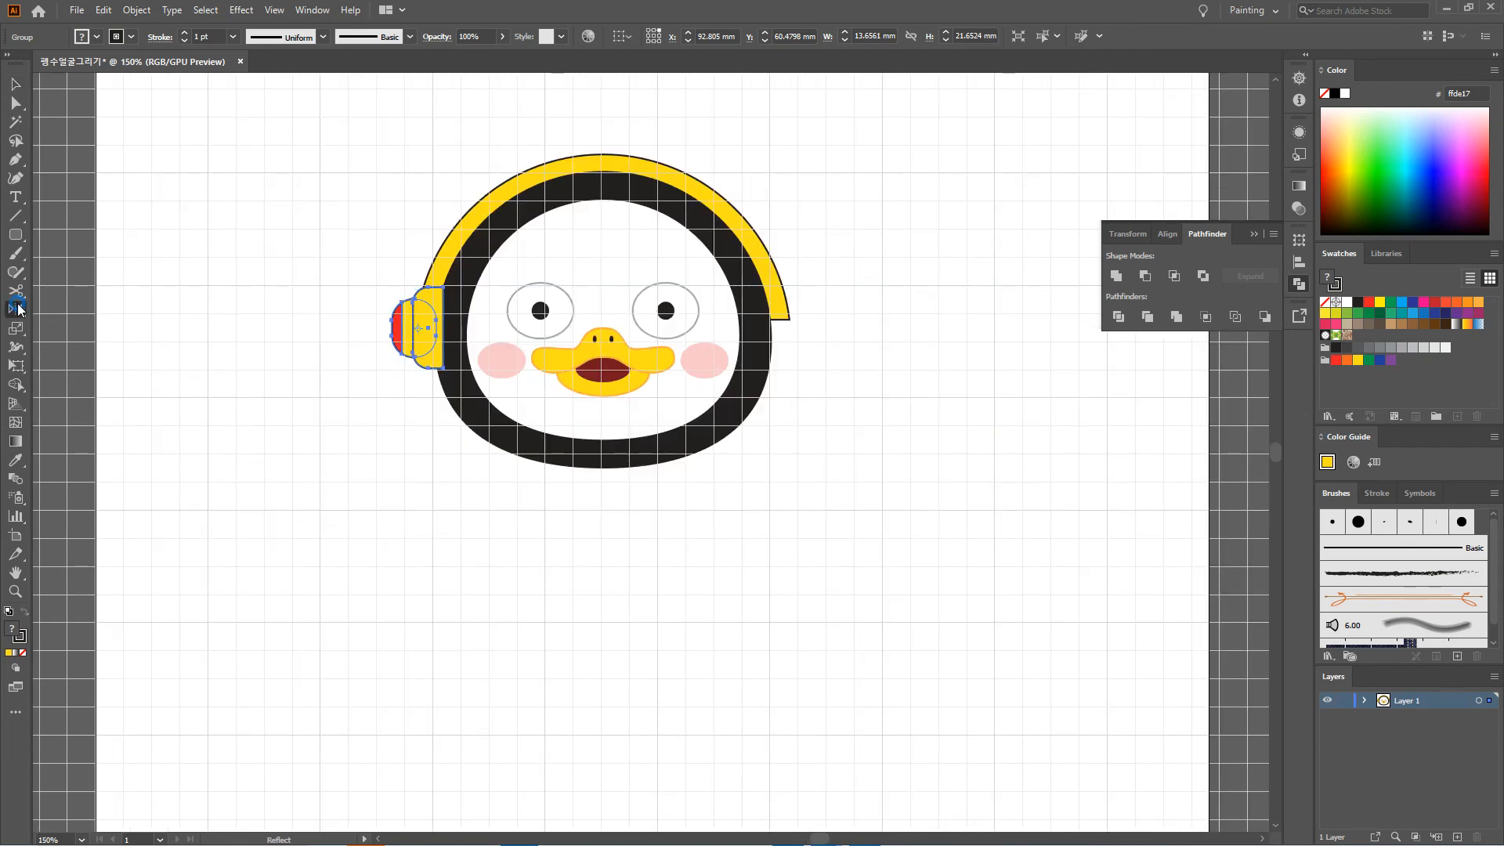
pyautogui.moveTo(15, 309); pyautogui.dragTo(80, 309)
pyautogui.scroll(2, 458, 346)
pyautogui.moveTo(340, 428); pyautogui.dragTo(324, 424)
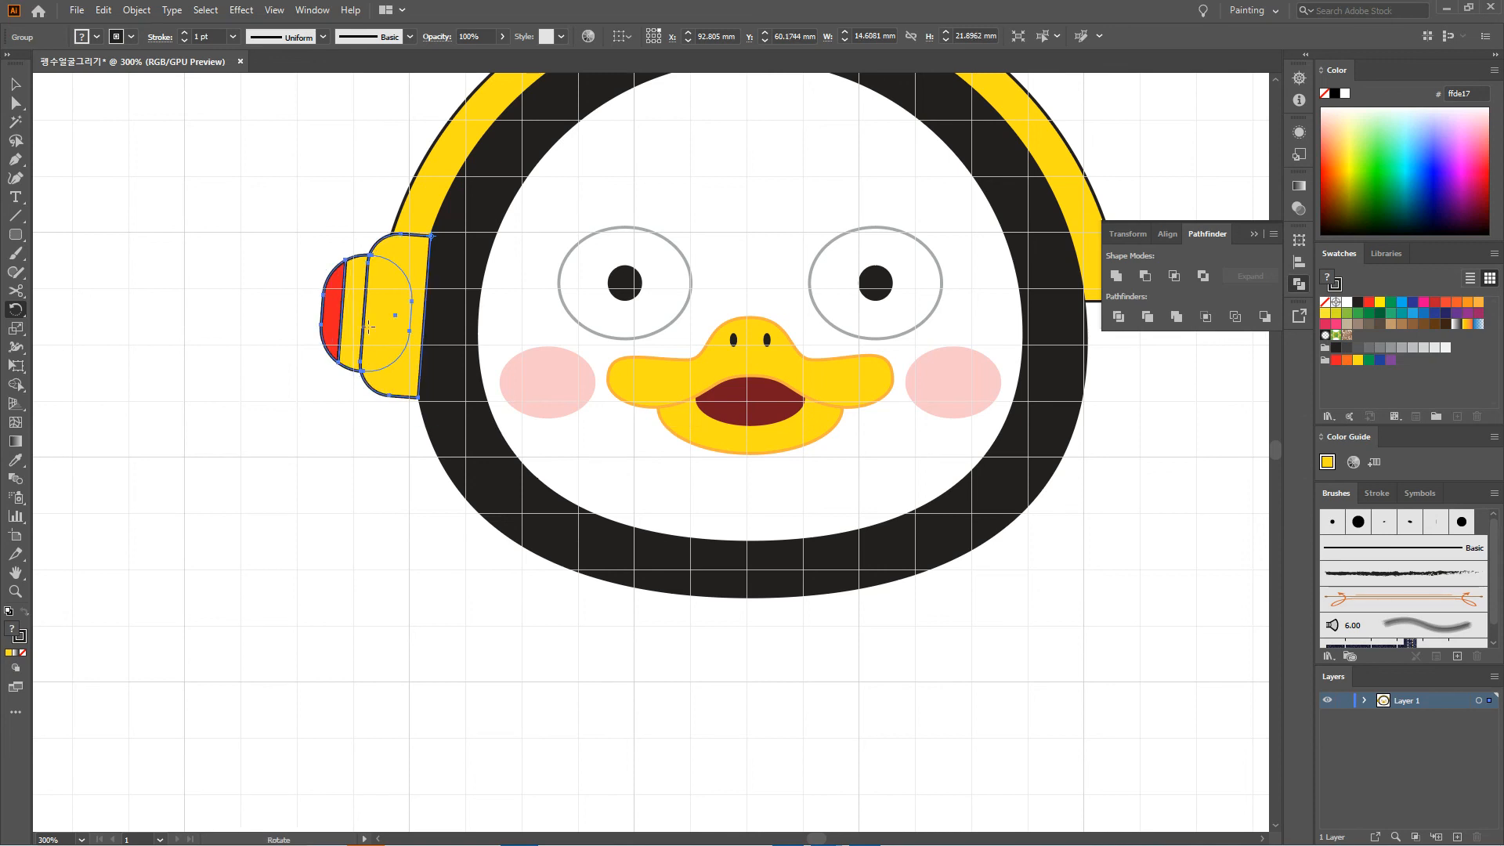
pyautogui.click(16, 83)
pyautogui.click(175, 208)
# Step: Reflect a copy of the left earpiece group across the face's vertical centre axis onto the right end of the headband
pyautogui.scroll(-2, 203, 214)
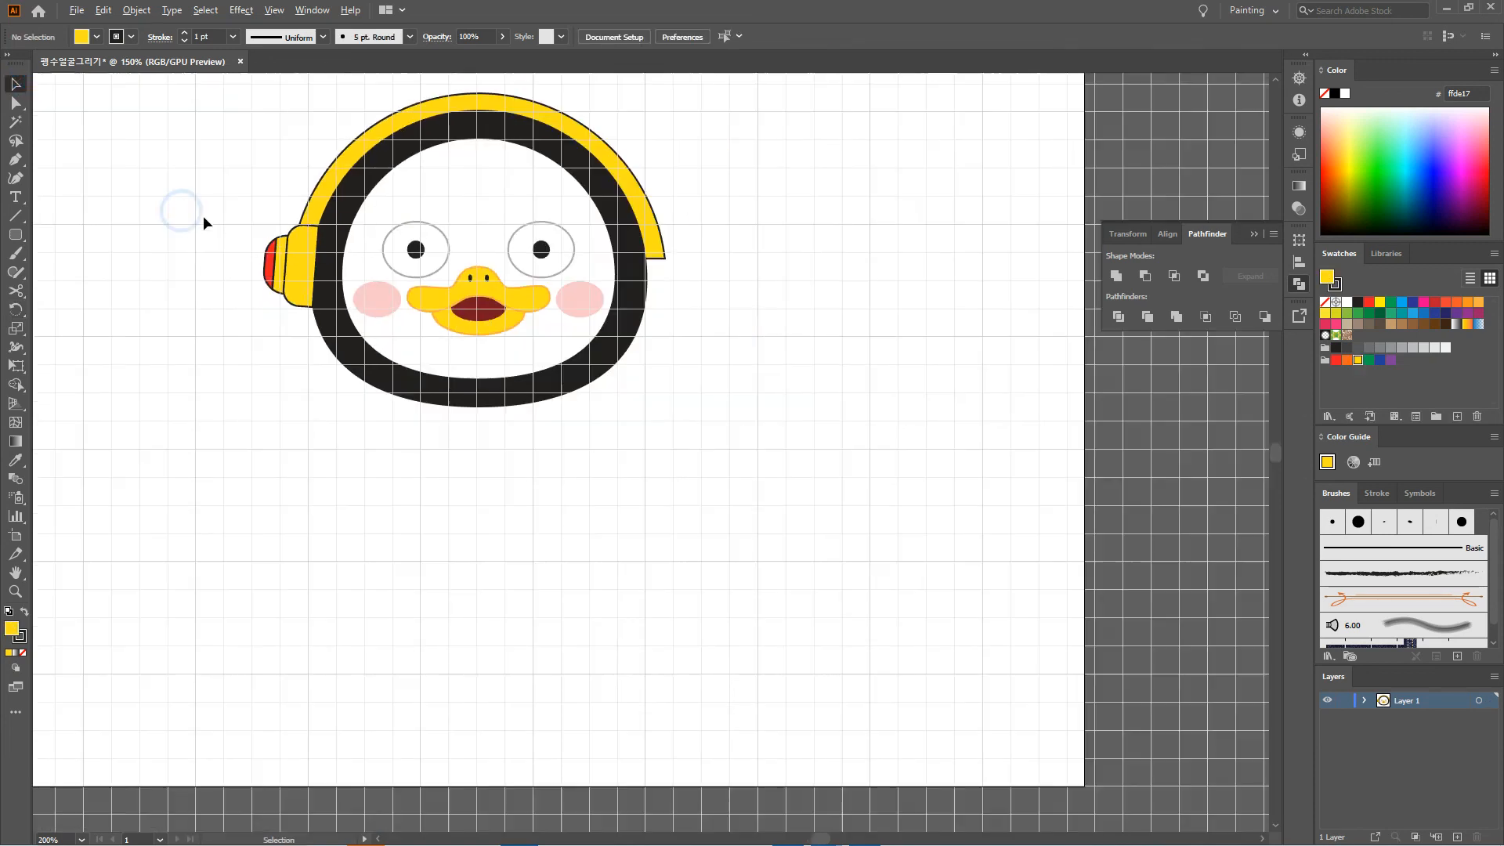
pyautogui.moveTo(633, 265); pyautogui.dragTo(792, 373)
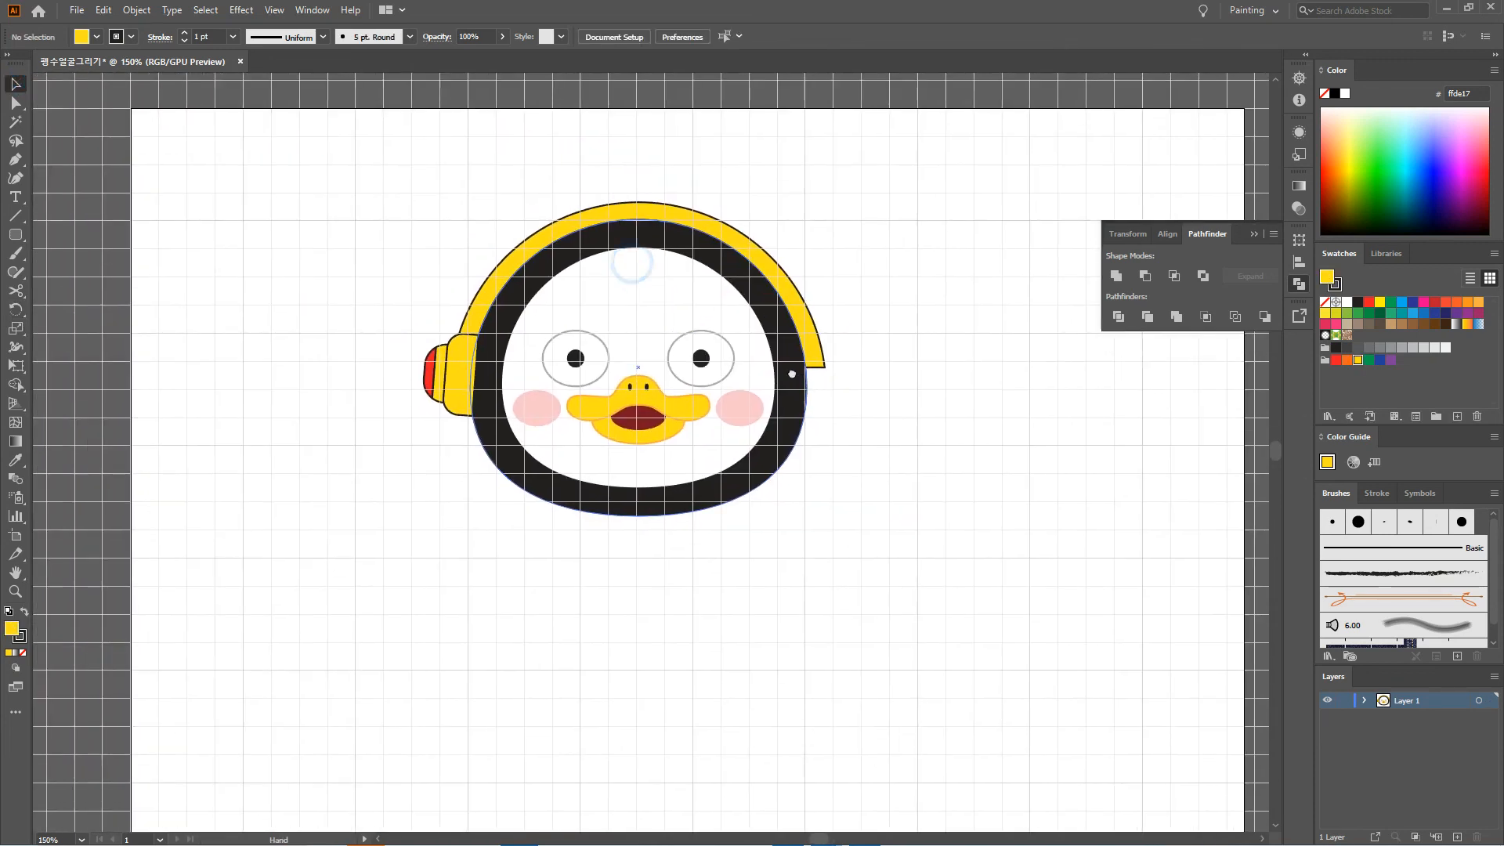
pyautogui.click(457, 349)
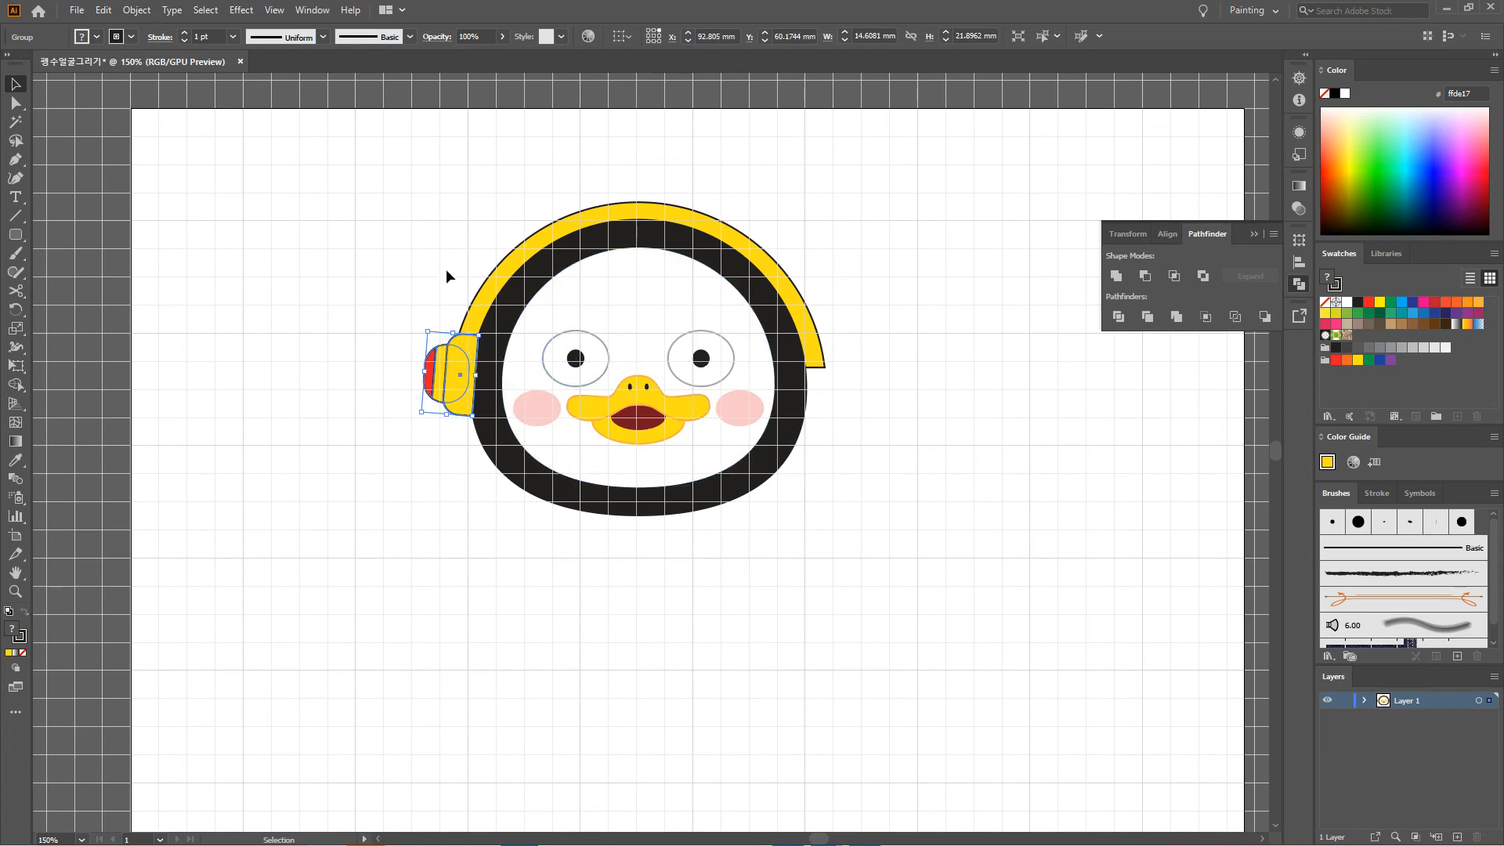
pyautogui.click(16, 308)
pyautogui.click(72, 332)
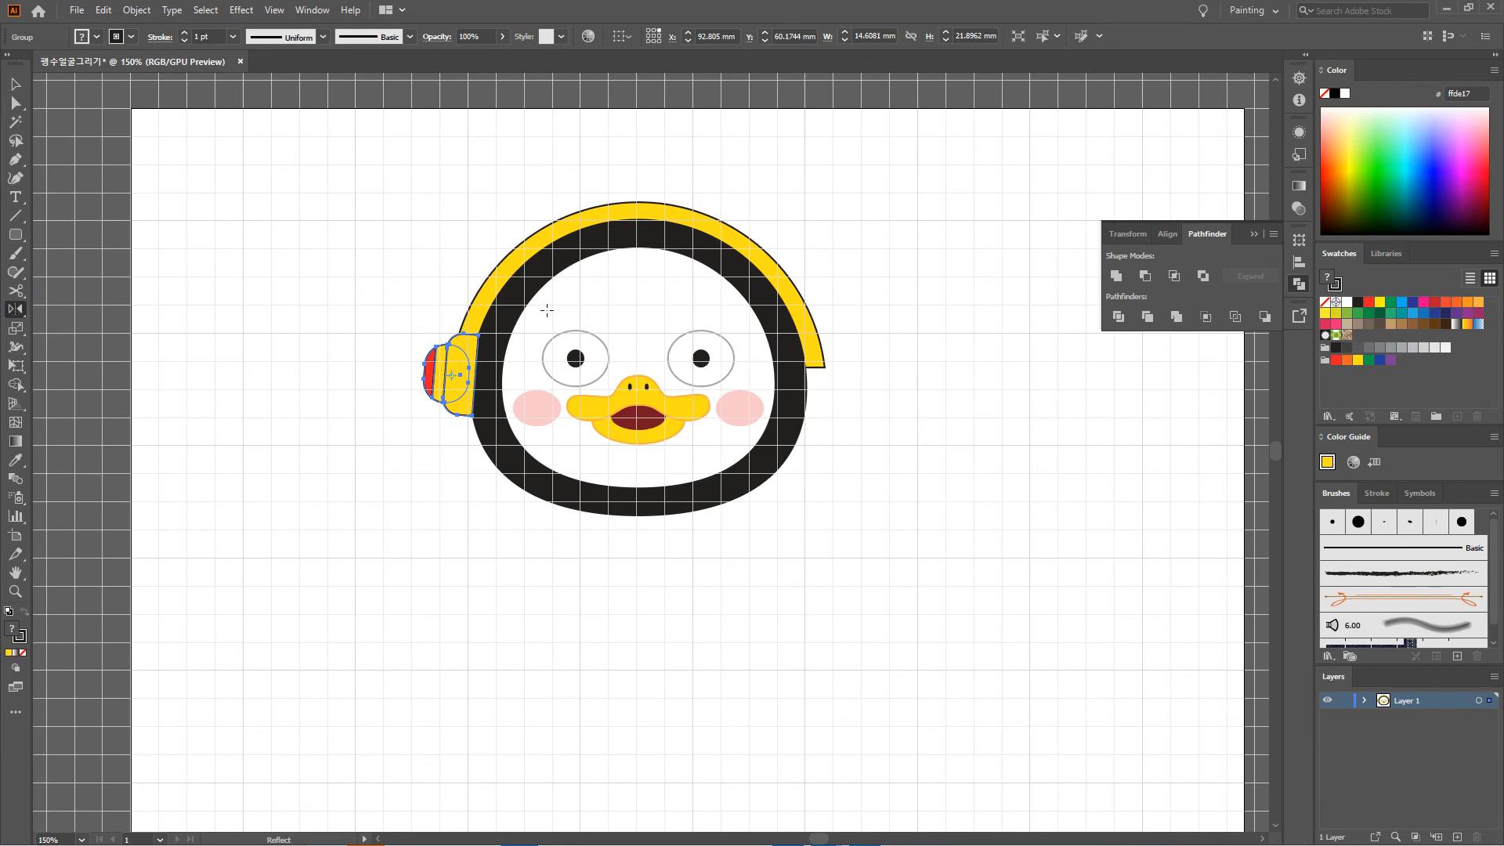
pyautogui.scroll(-1, 540, 314)
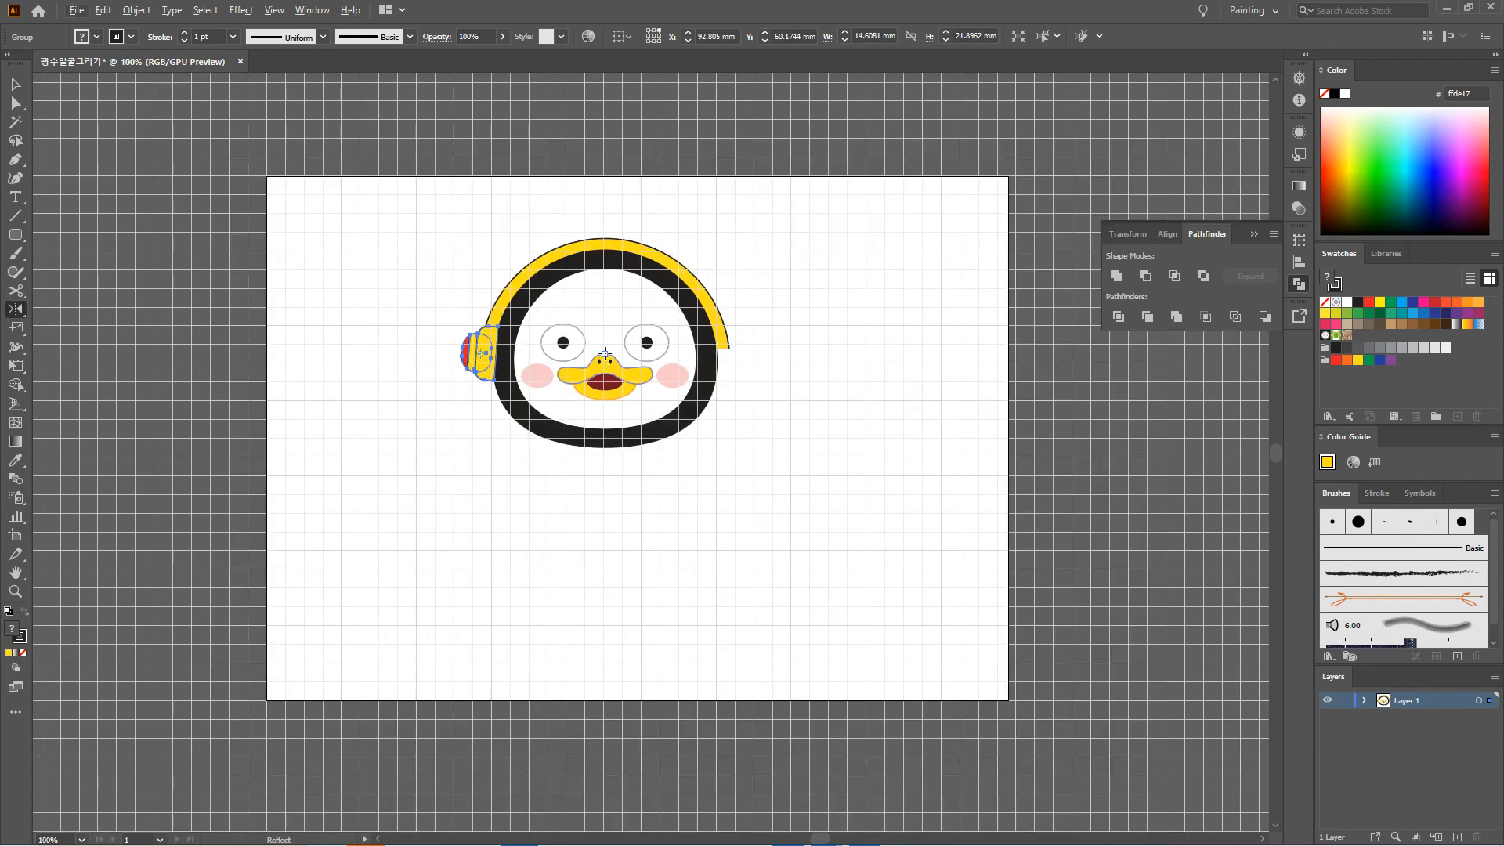
pyautogui.click(605, 353)
pyautogui.moveTo(600, 210)
pyautogui.mouseDown()
pyautogui.moveTo(715, 235)
pyautogui.moveTo(619, 204)
pyautogui.mouseUp()
pyautogui.moveTo(618, 203); pyautogui.dragTo(619, 205)
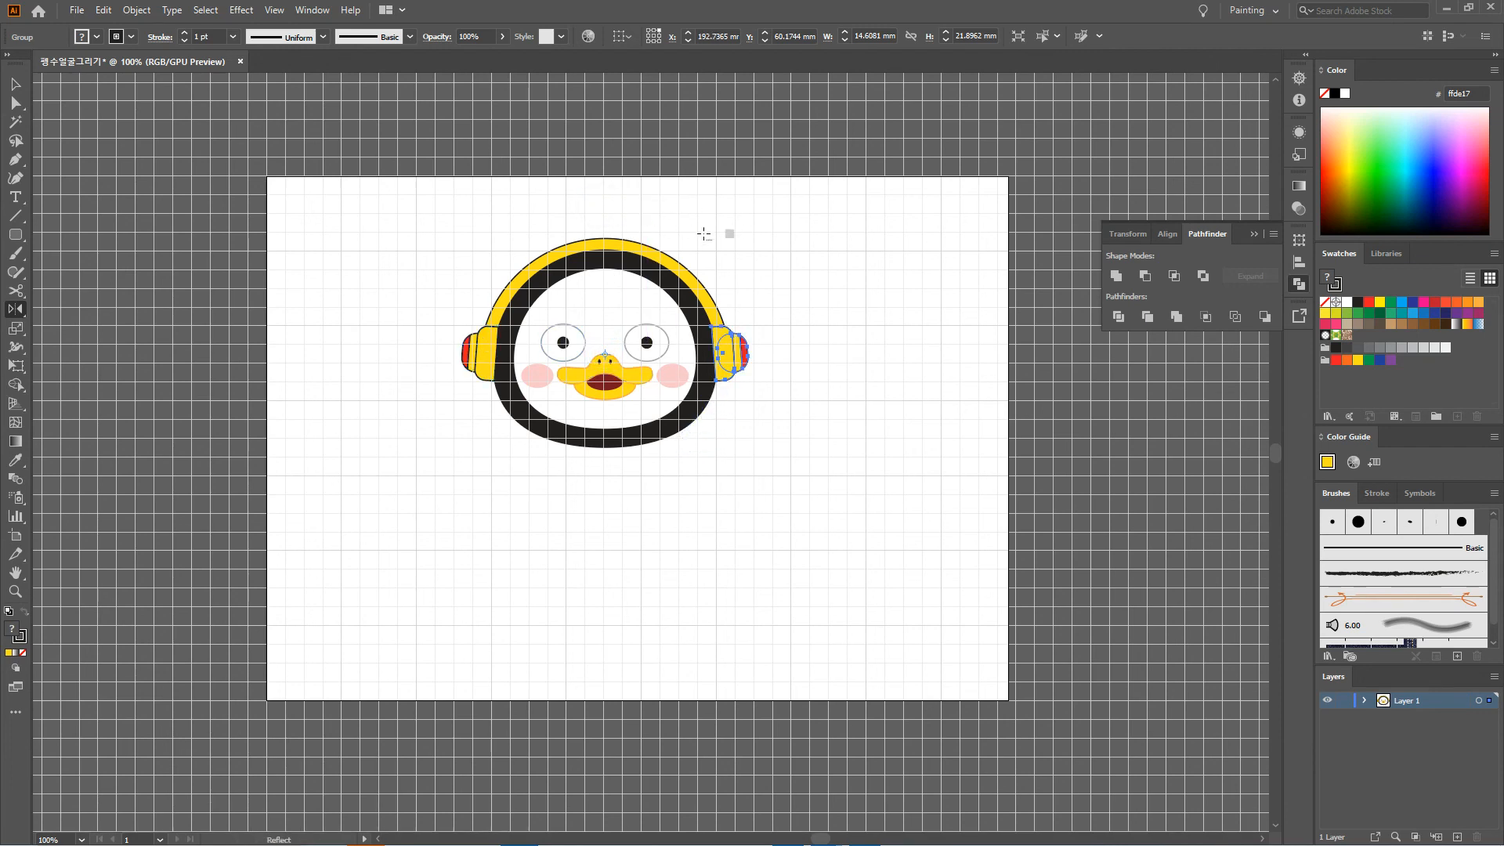
pyautogui.click(21, 89)
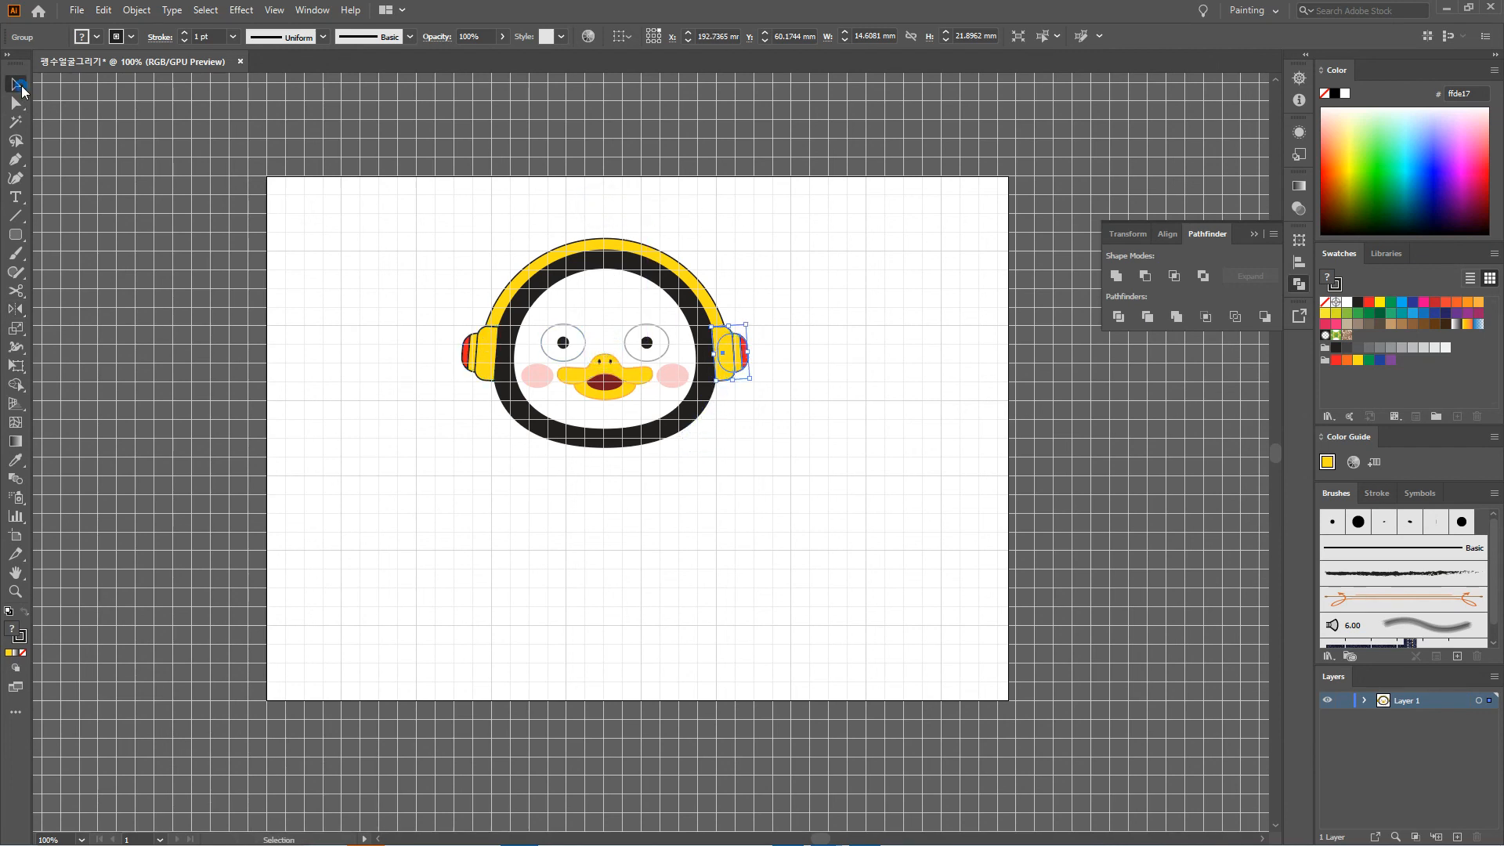
pyautogui.click(307, 314)
# Step: Group all the face and headset artwork into one object
pyautogui.moveTo(717, 391); pyautogui.dragTo(729, 399)
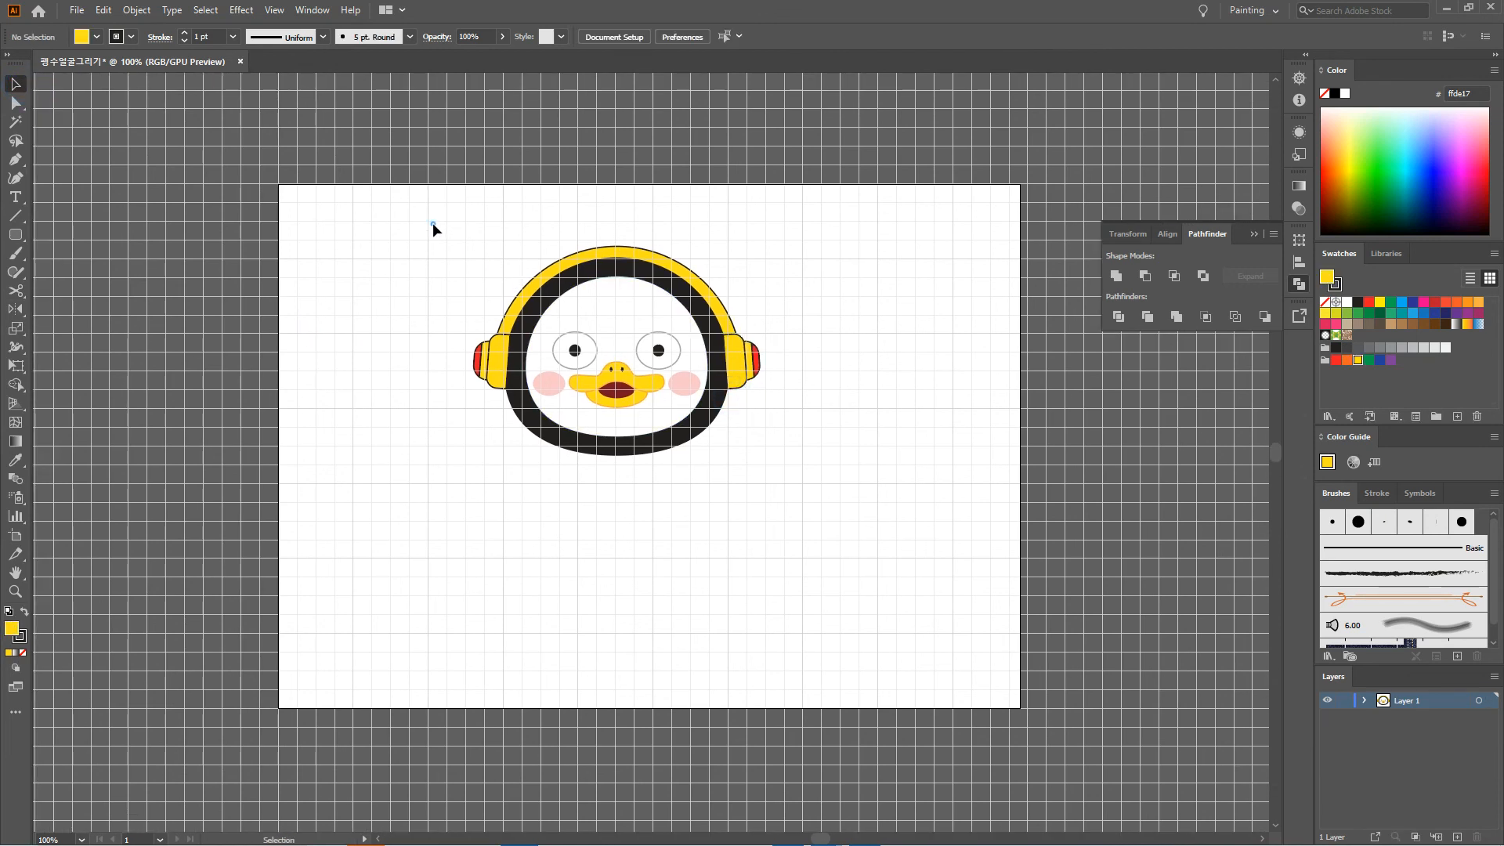
pyautogui.moveTo(432, 223); pyautogui.dragTo(816, 483)
pyautogui.rightClick(659, 357)
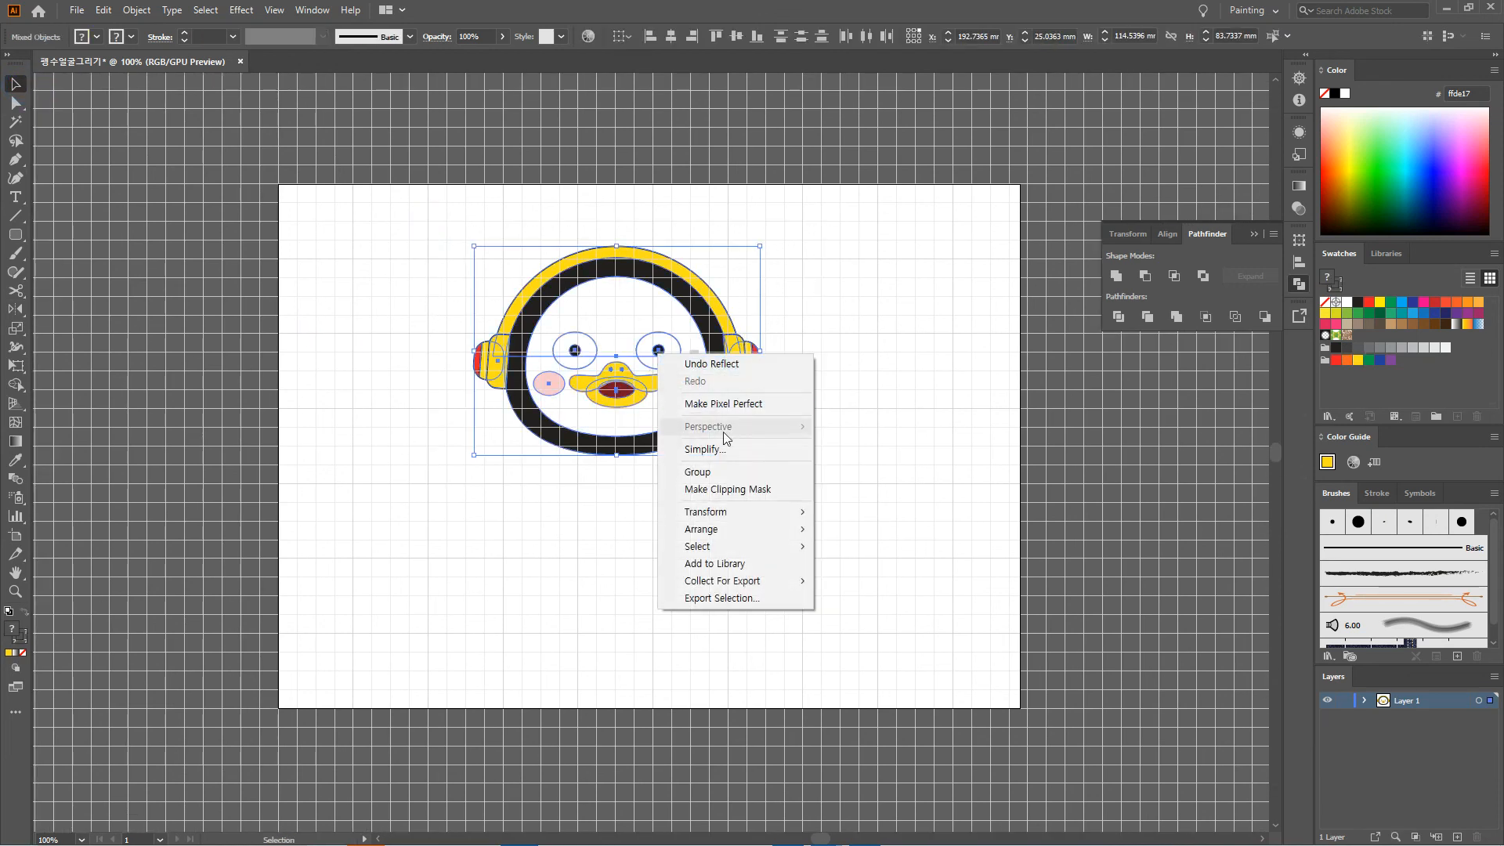
pyautogui.click(704, 472)
pyautogui.click(812, 443)
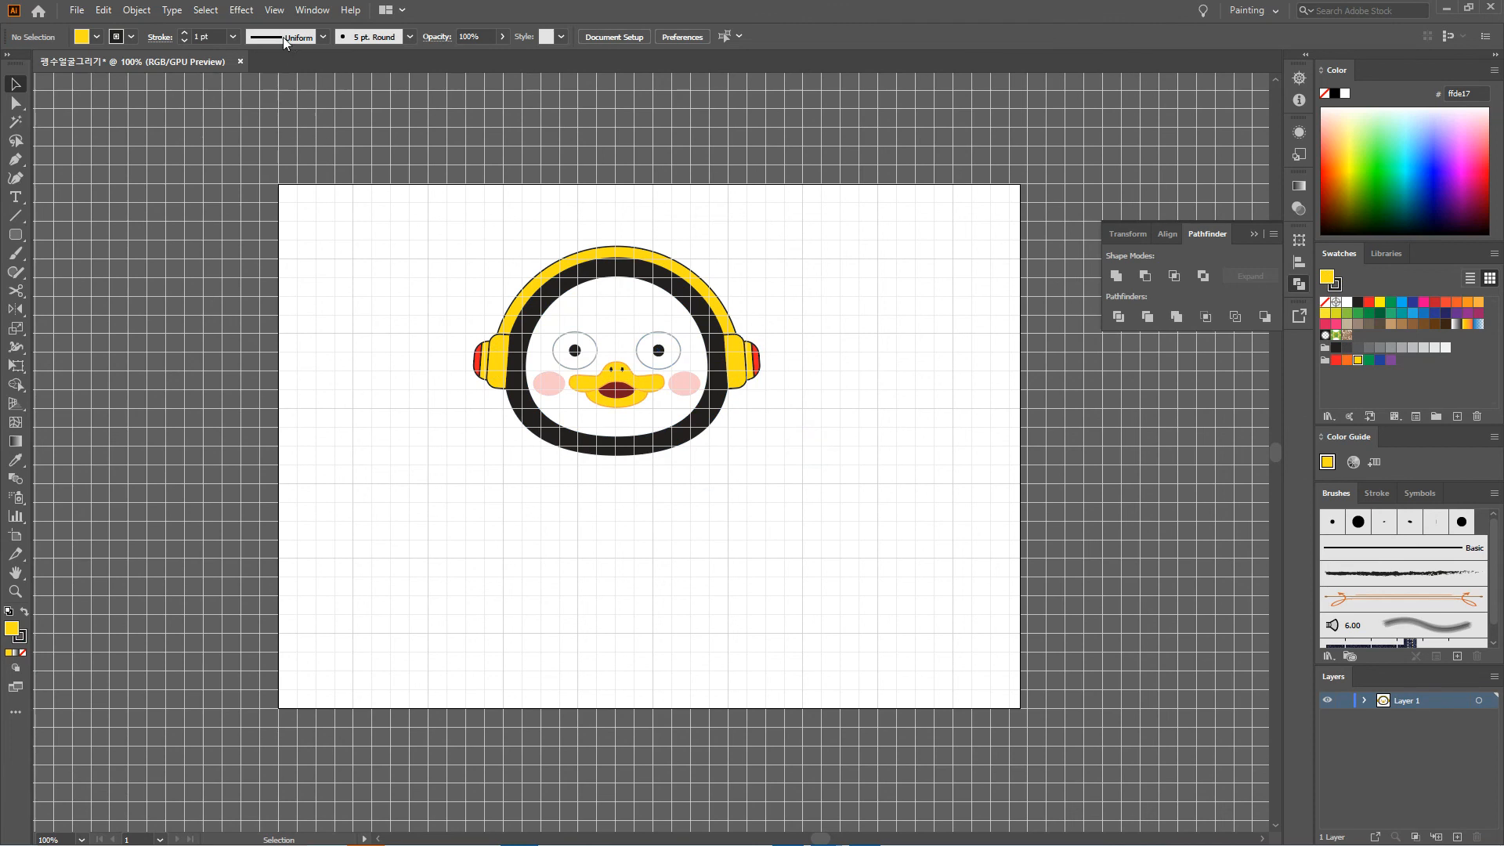
# Step: Hide the grid and move the grouped penguin face to the centre of the artboard
pyautogui.click(274, 9)
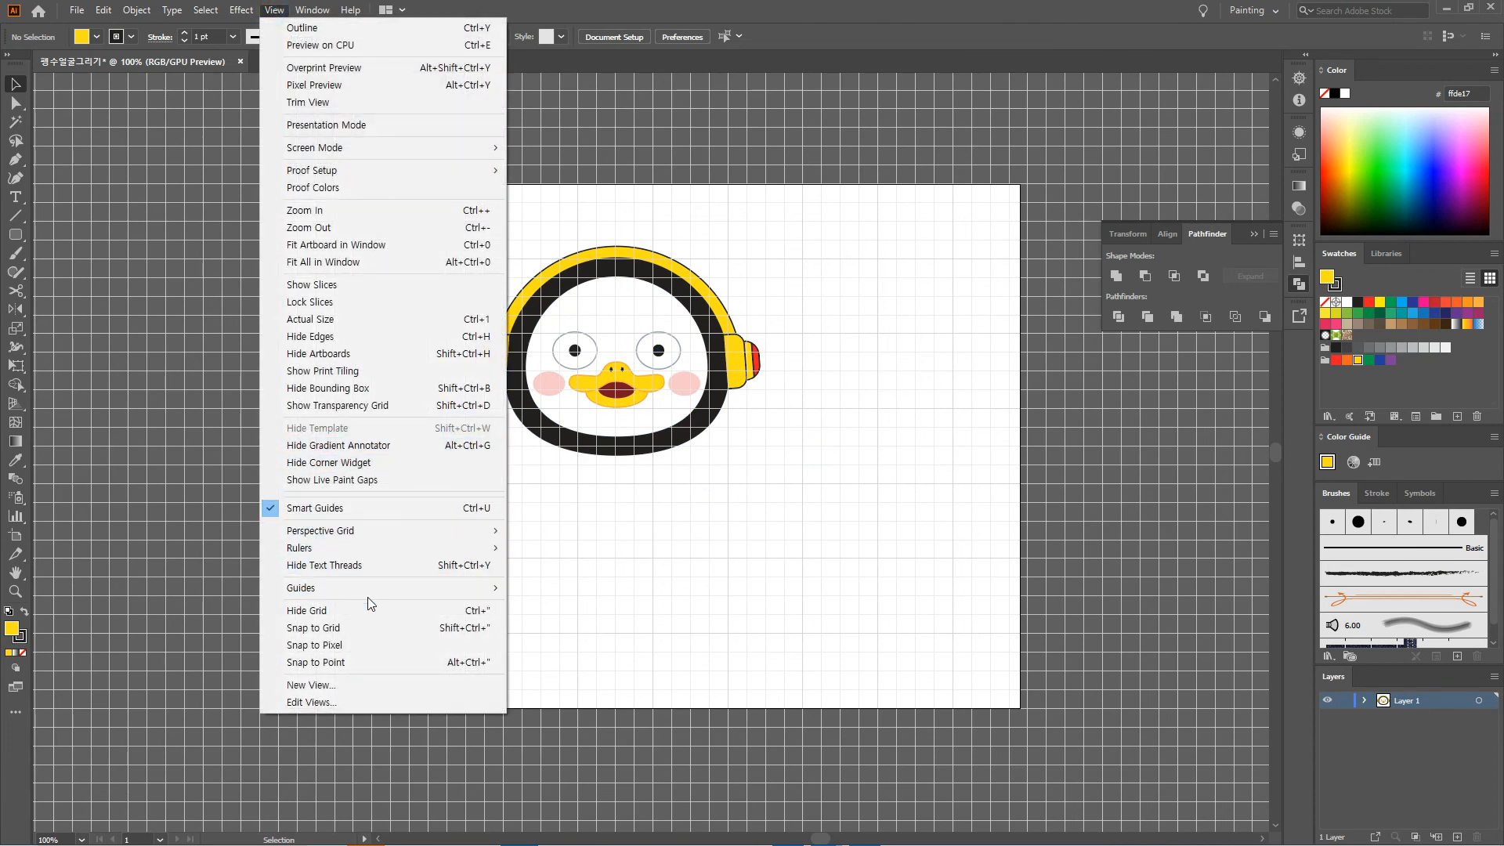
pyautogui.click(370, 608)
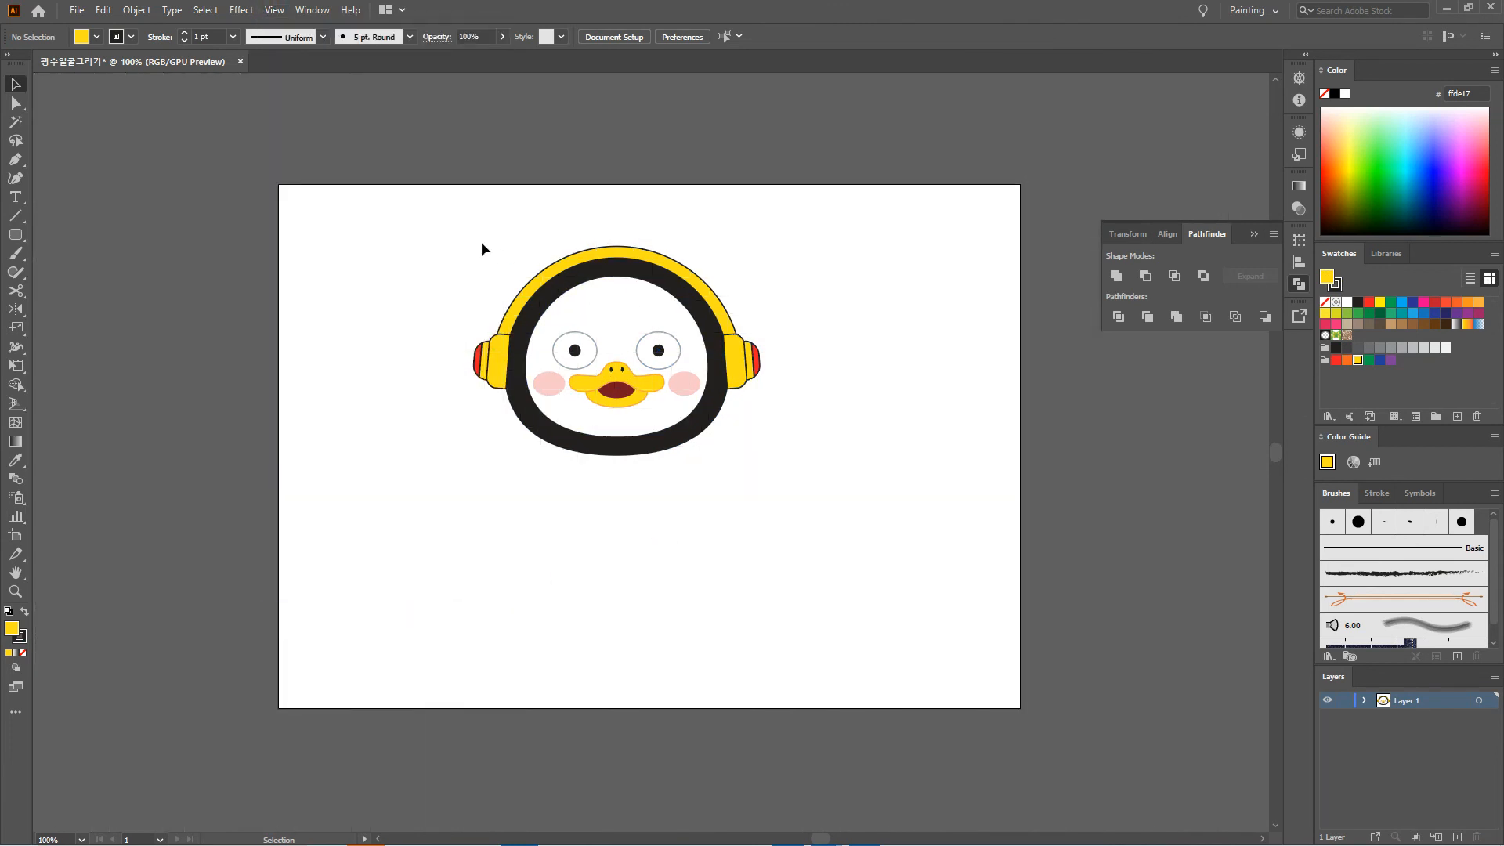
pyautogui.moveTo(436, 218); pyautogui.dragTo(764, 486)
pyautogui.moveTo(705, 313); pyautogui.dragTo(736, 395)
pyautogui.click(848, 360)
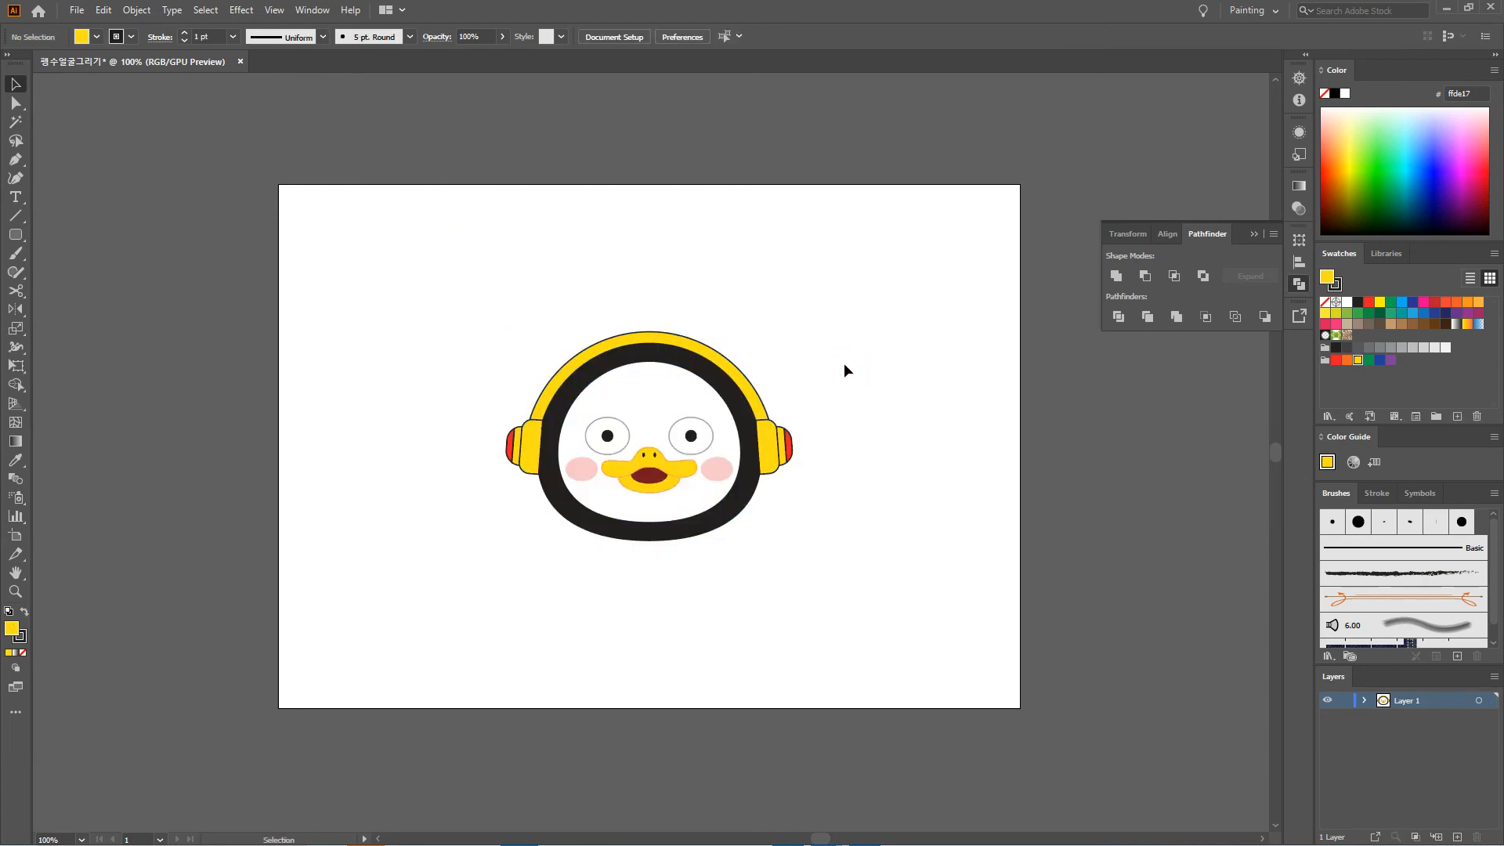